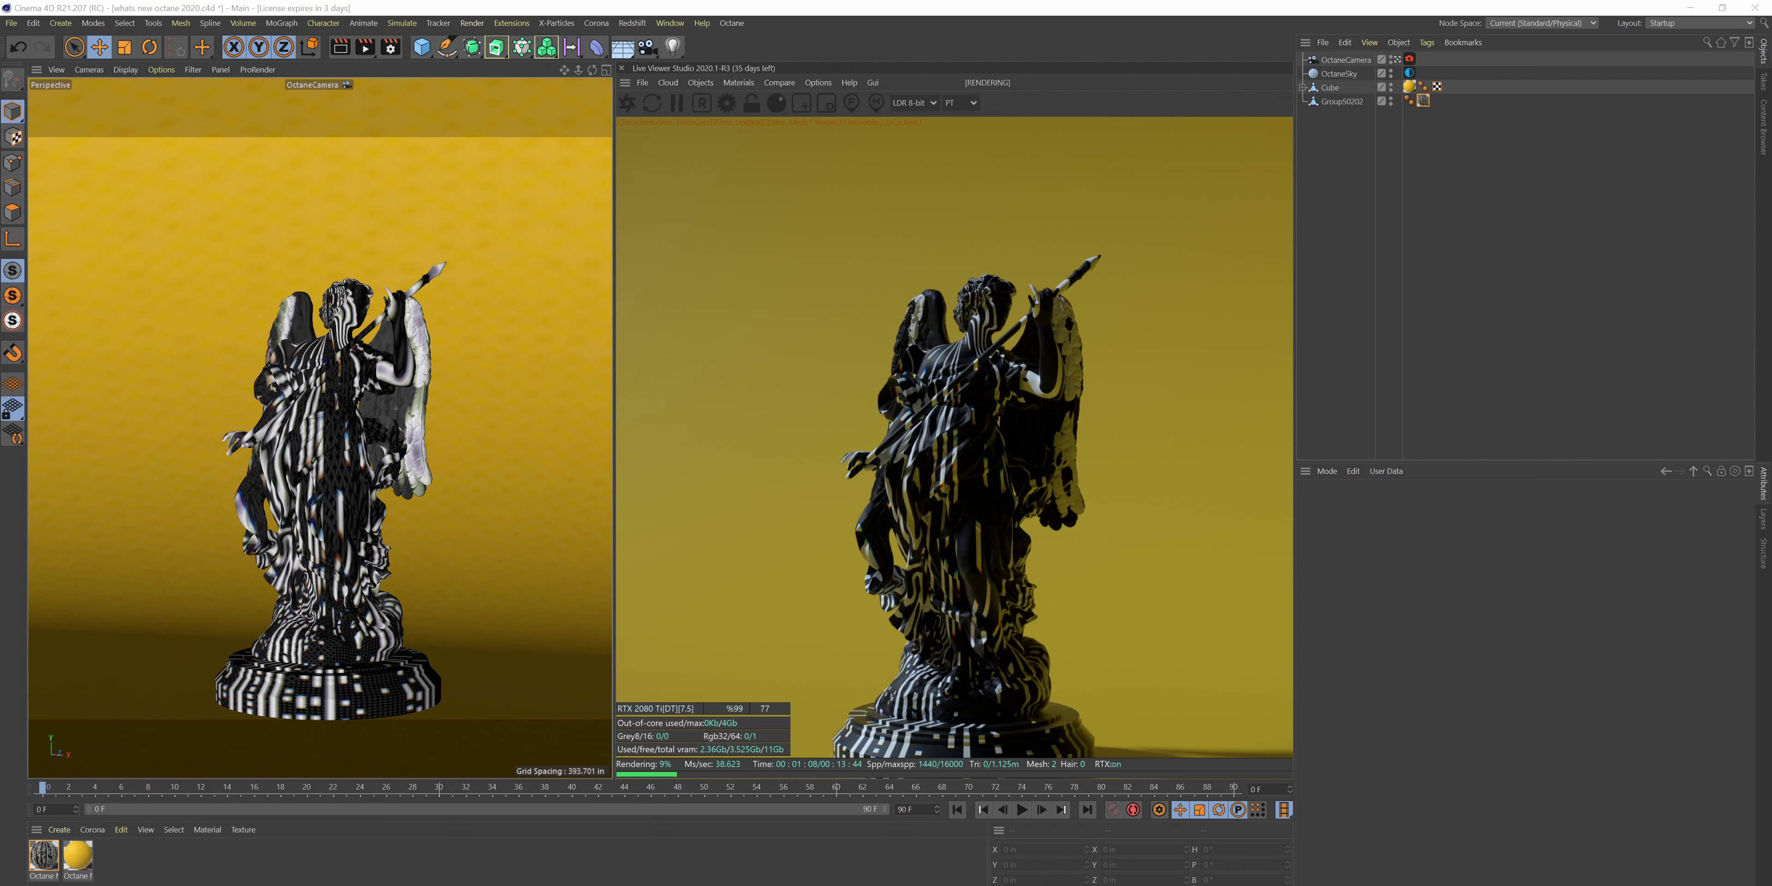
- Open the render device preferences from the Octane settings, check the Use RTX acceleration option, and close the settings
left_click_drag(245, 75, 310, 104)
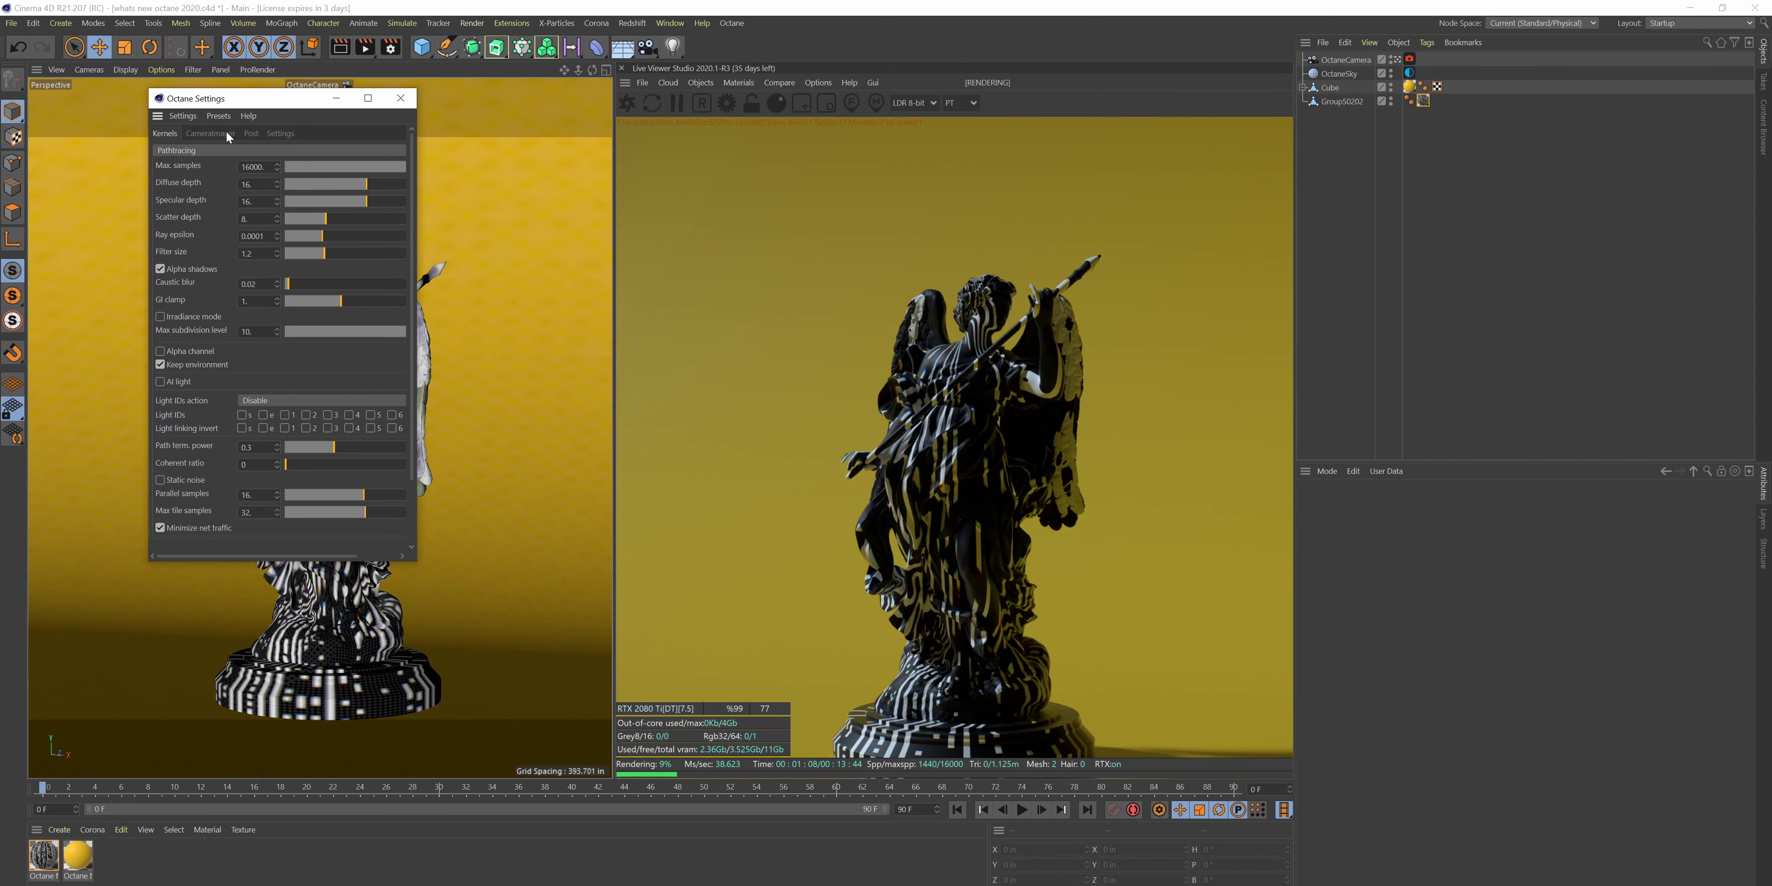
left_click(277, 134)
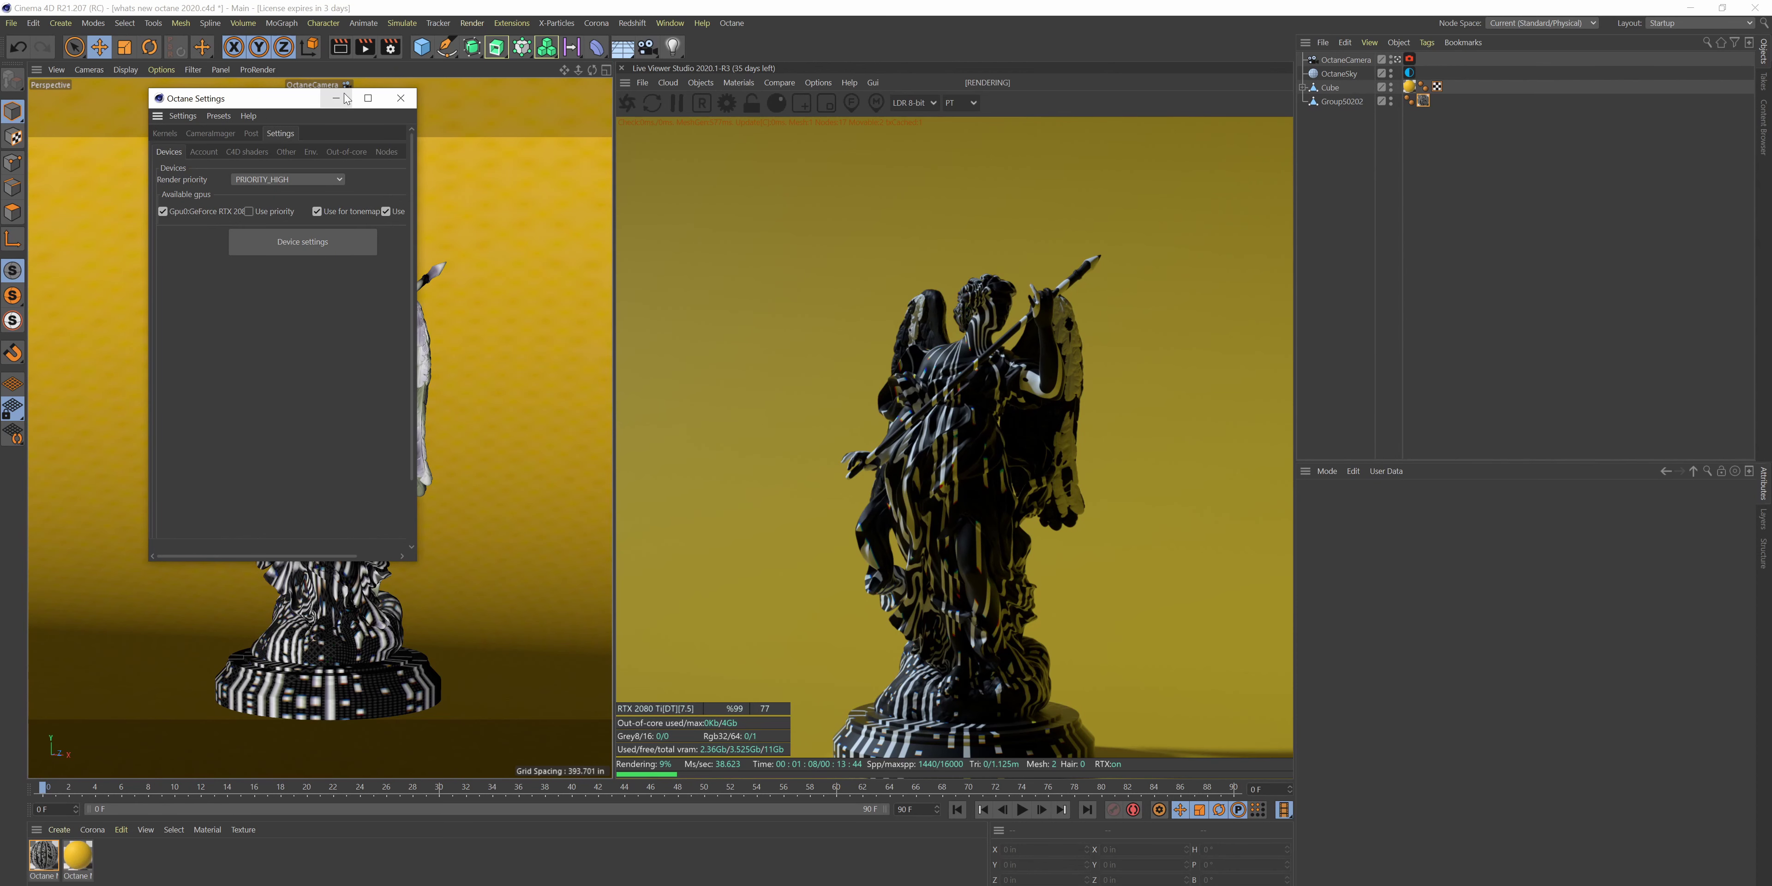
left_click_drag(289, 99, 383, 108)
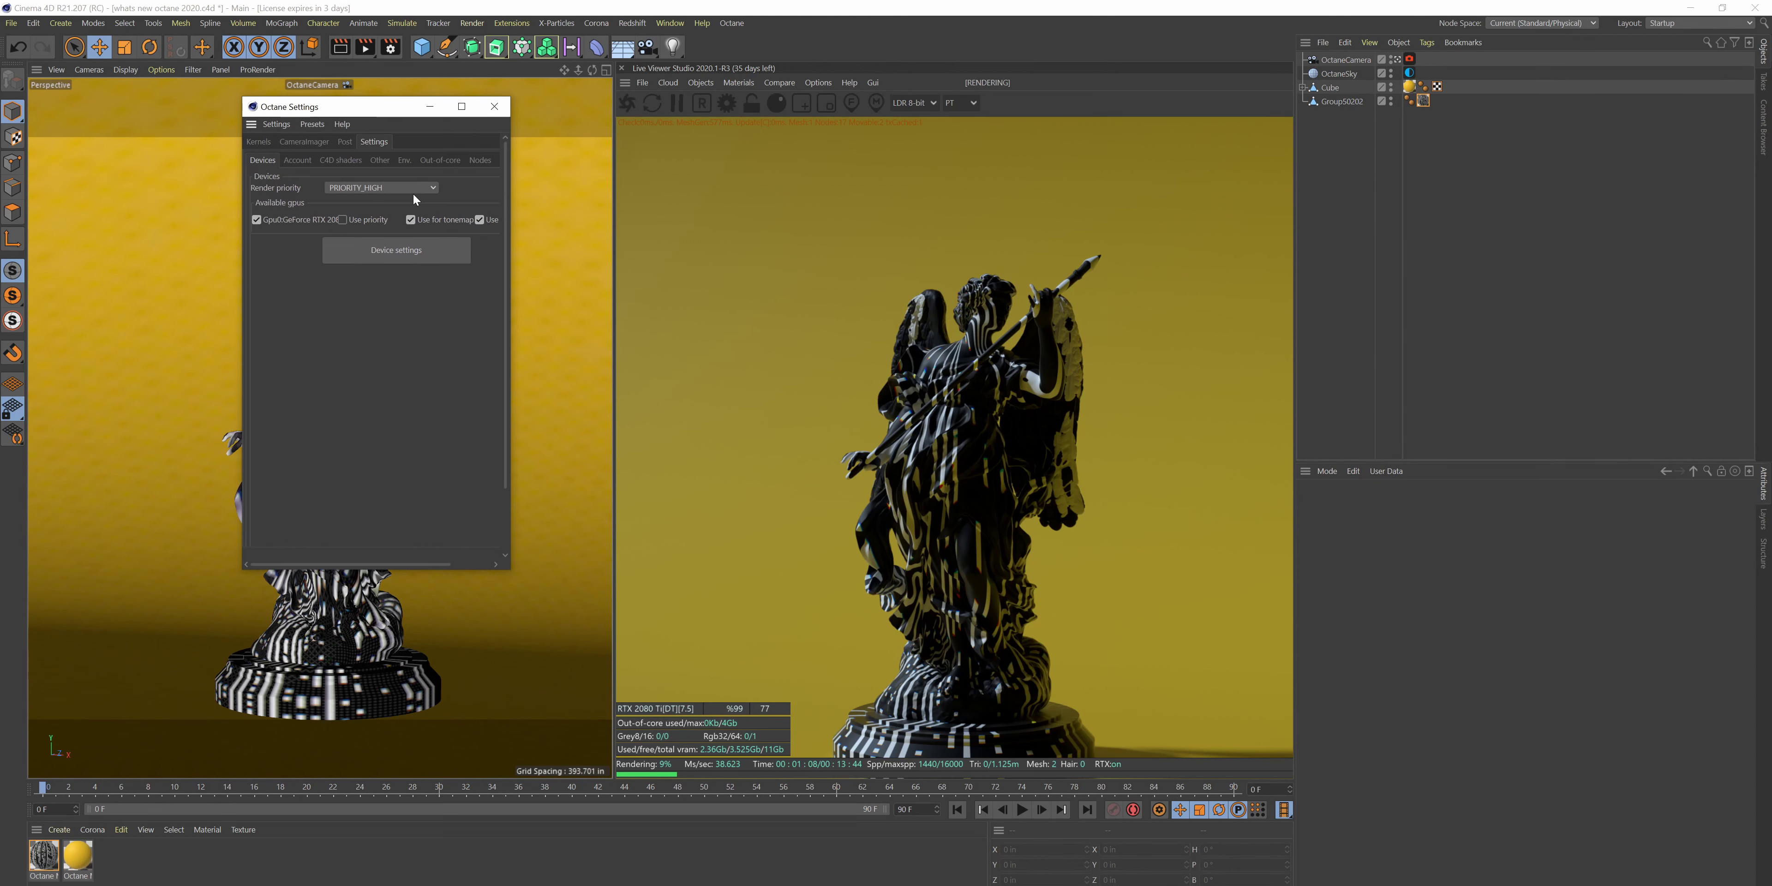
left_click(397, 249)
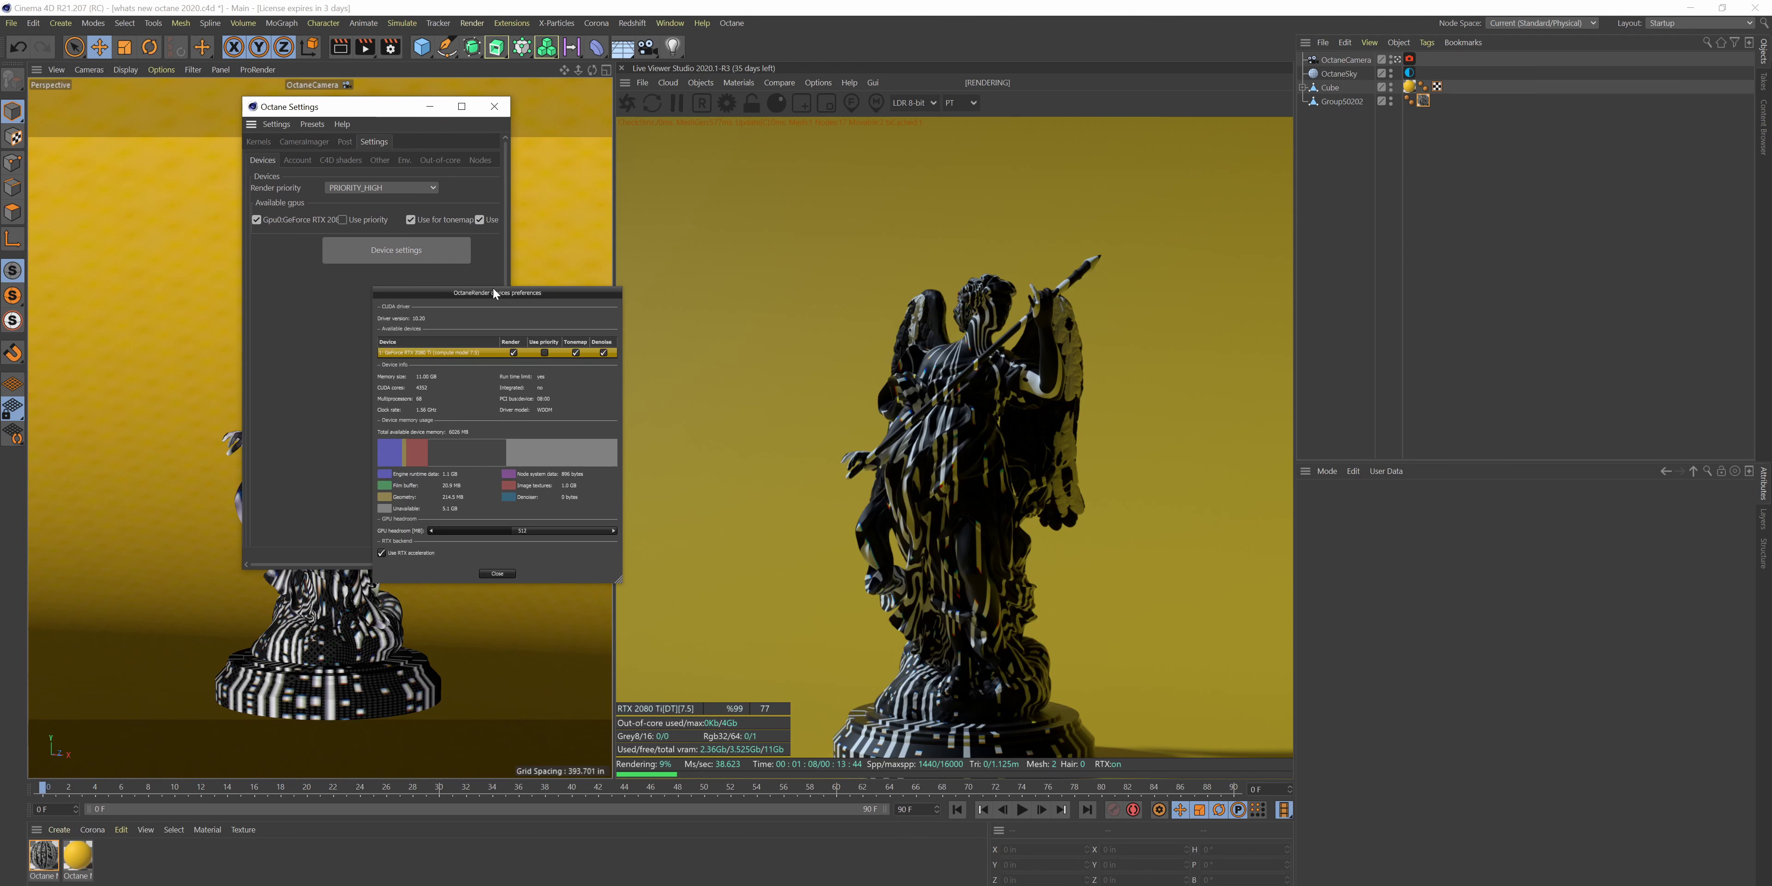
left_click_drag(497, 294, 532, 235)
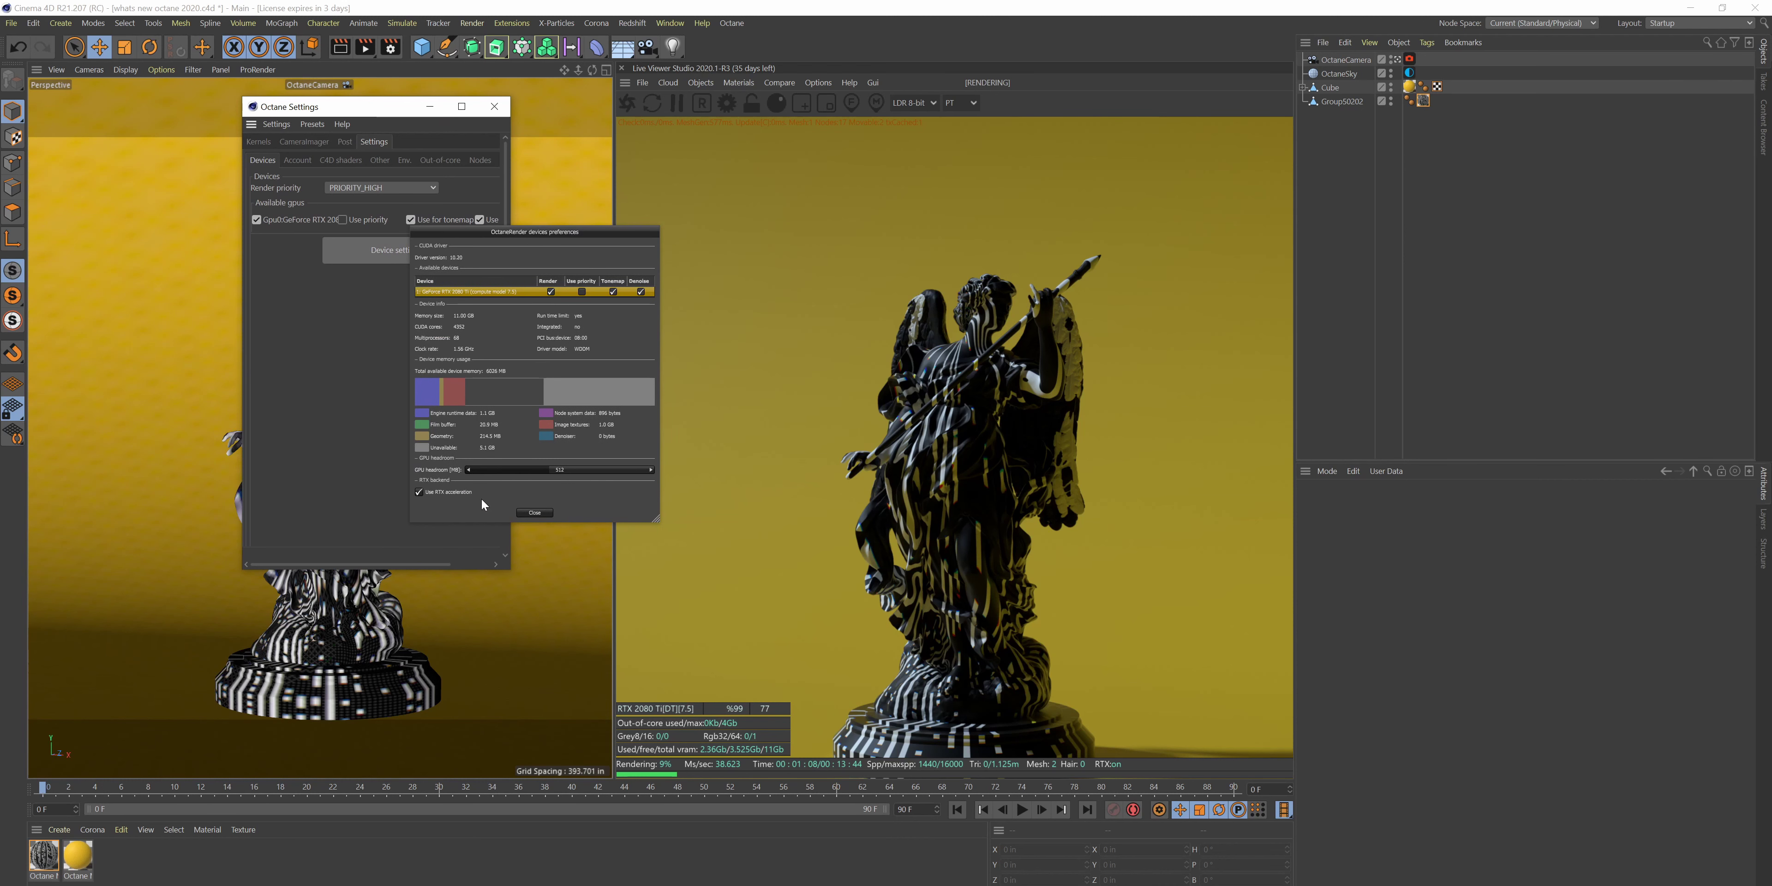
left_click(419, 492)
left_click(534, 513)
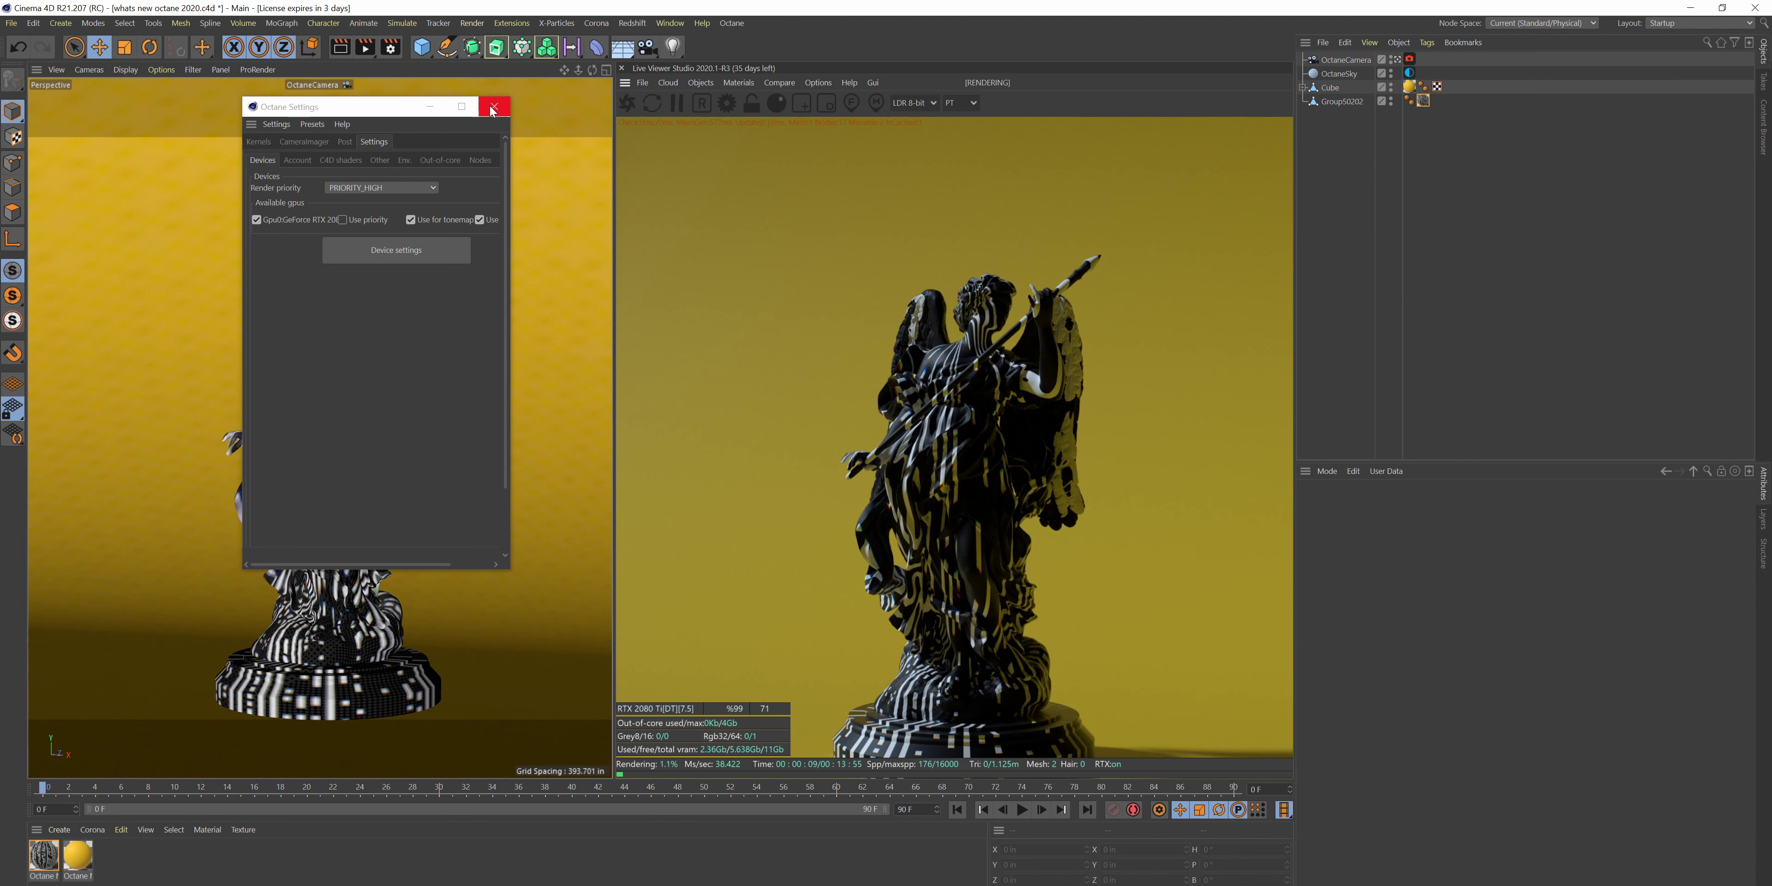
left_click(493, 108)
- Open the statue's striped Octane material in the node editor and close its Material Editor window
left_click(43, 855)
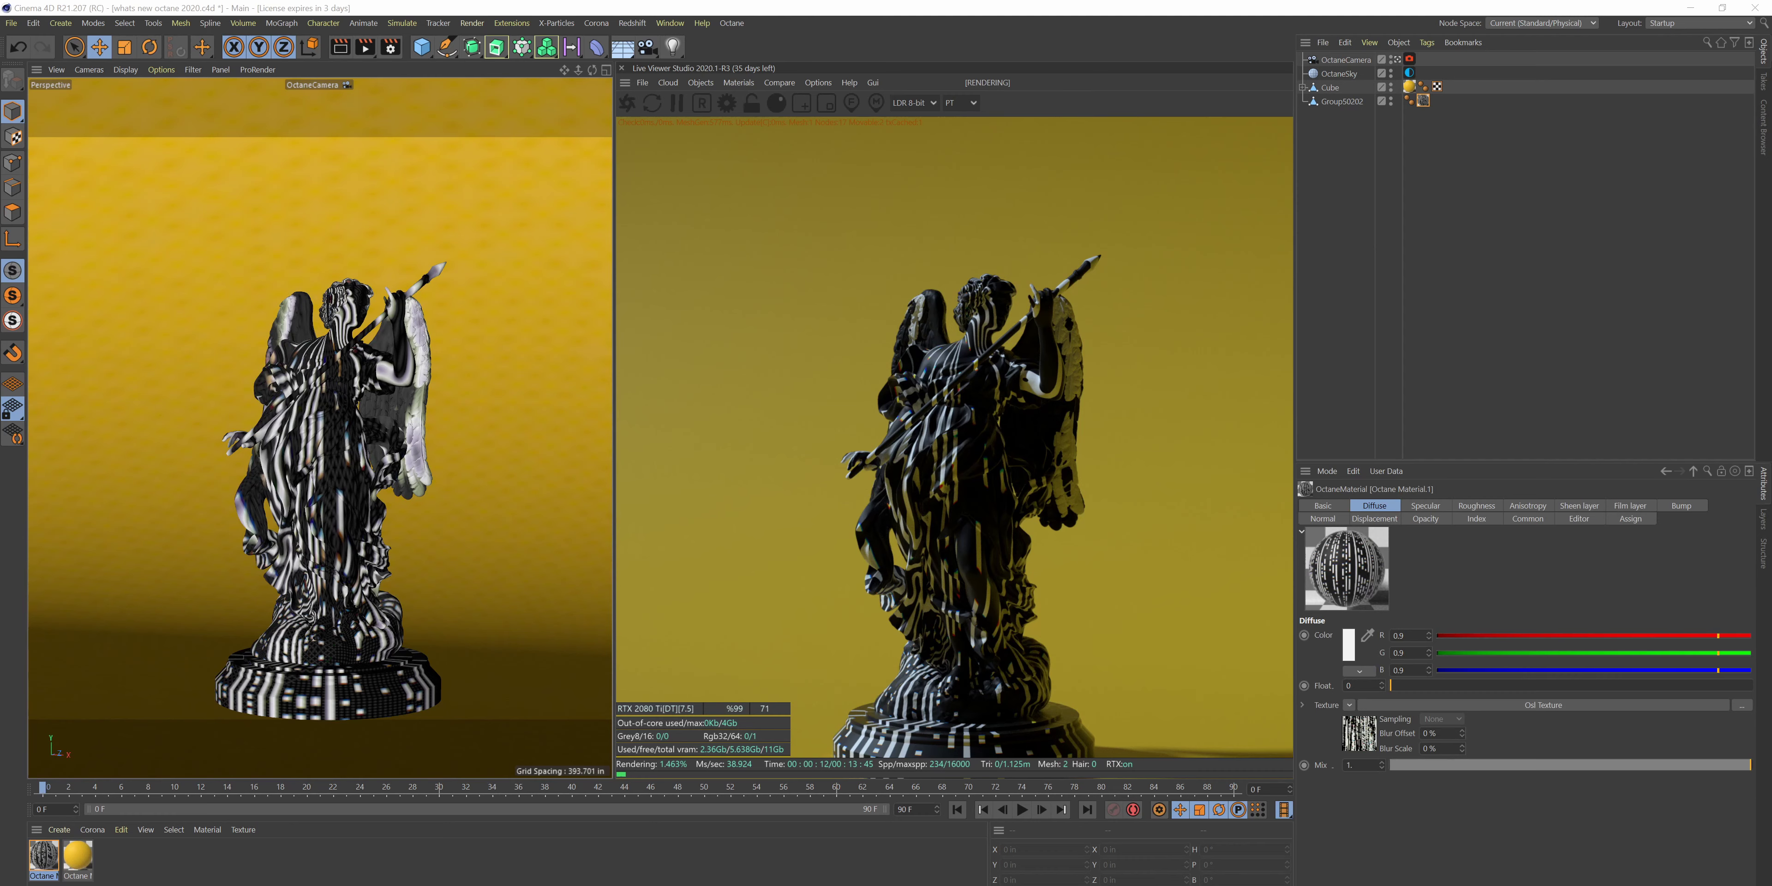
double_click(43, 855)
left_click_drag(189, 186, 483, 169)
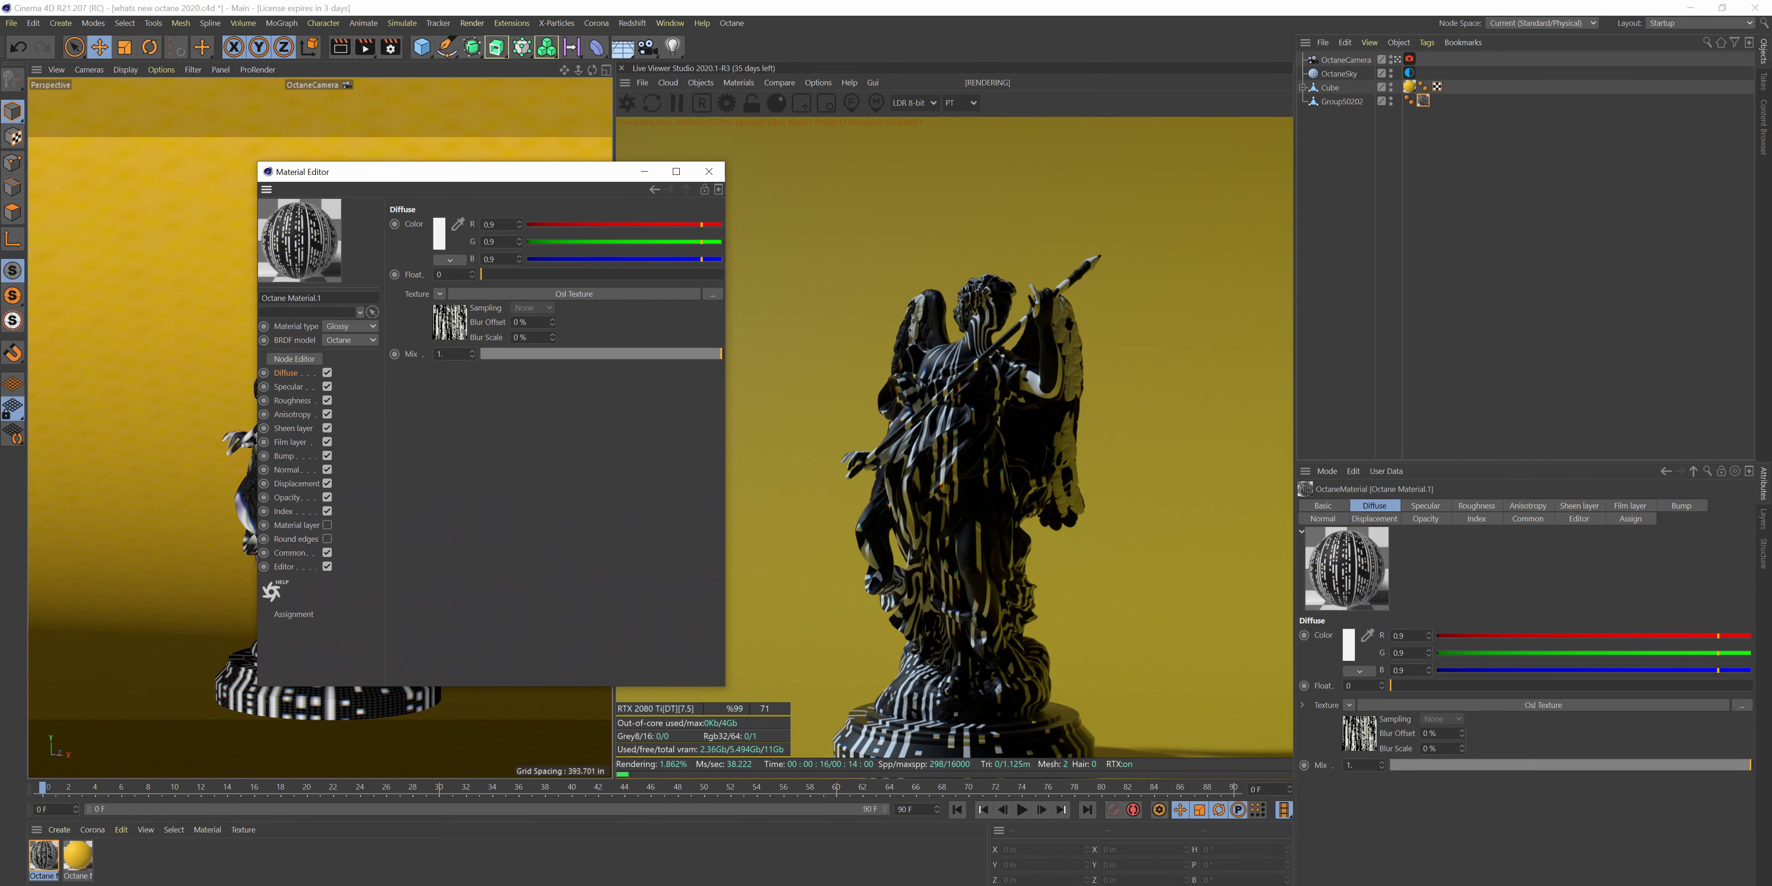
left_click(294, 358)
left_click_drag(682, 369, 1315, 273)
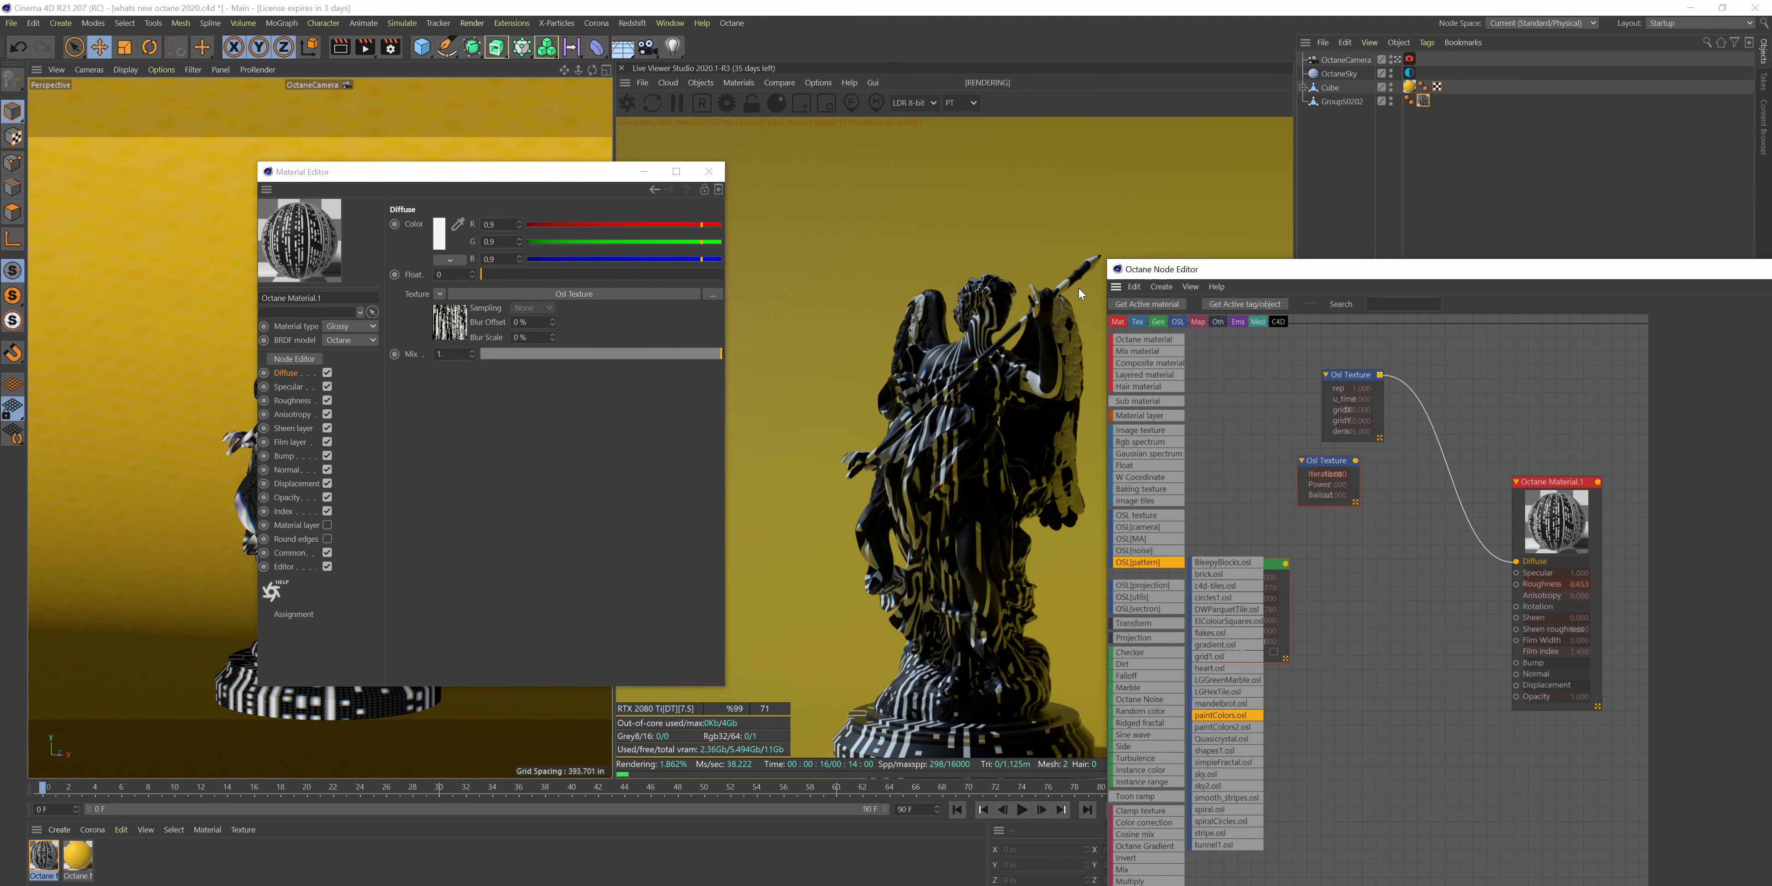
left_click(708, 172)
left_click_drag(564, 70, 521, 29)
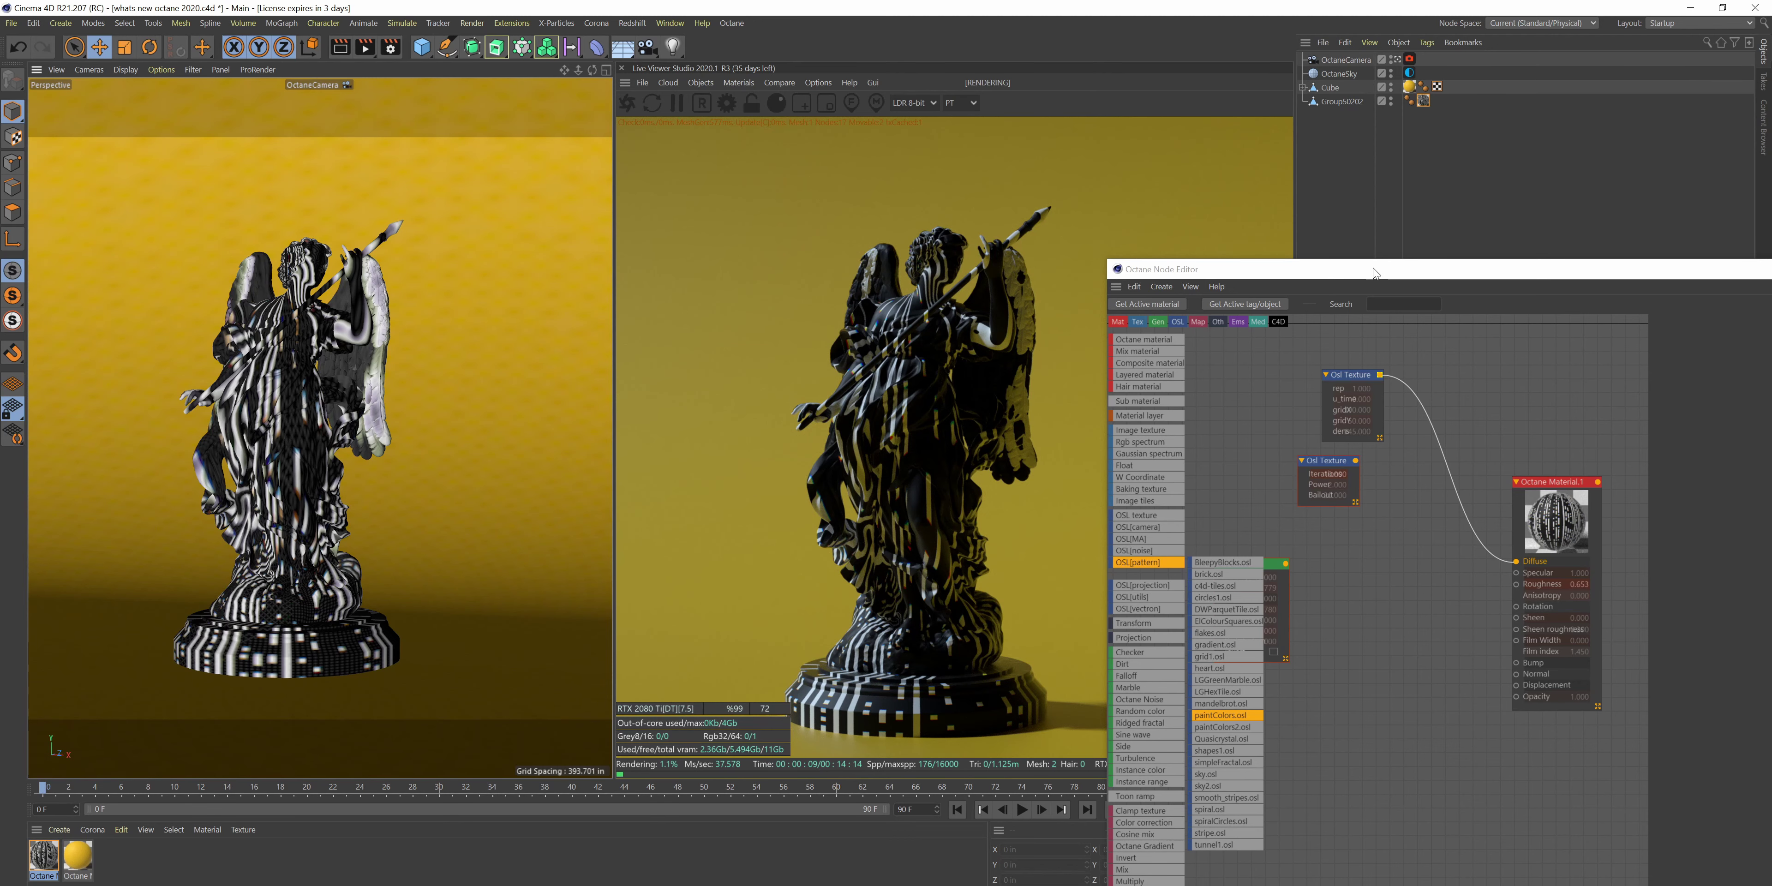
left_click_drag(1373, 273, 1338, 171)
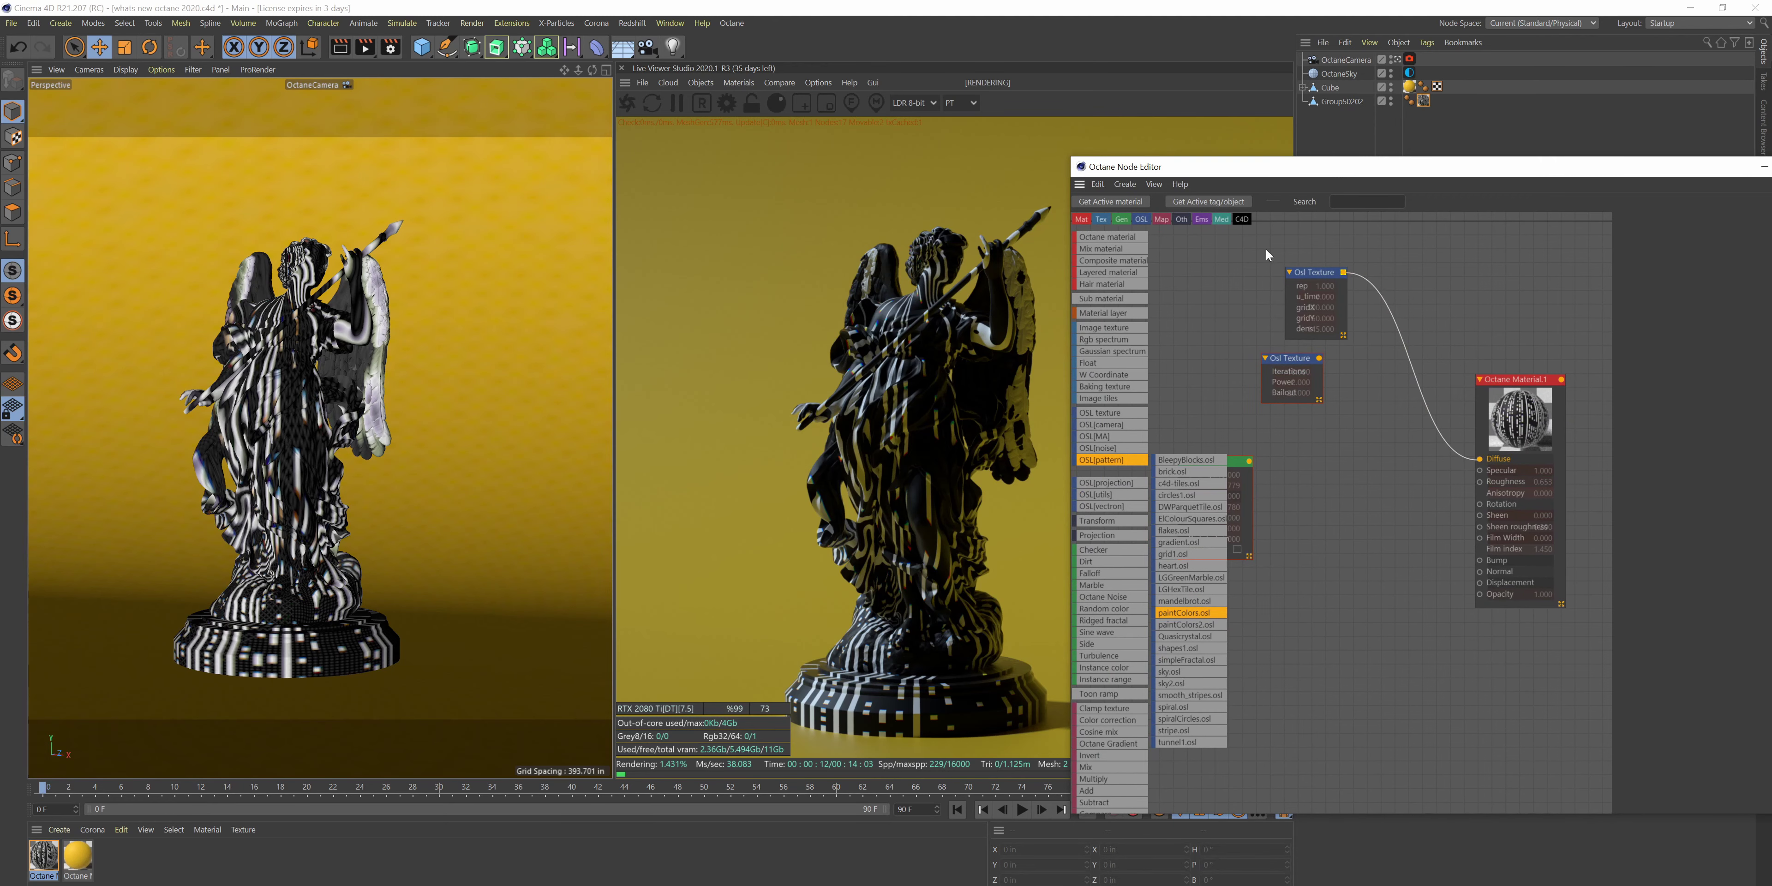
- Place the connected Osl Texture node beside the material and widen the node editor to examine its shader script
left_click_drag(1300, 268, 1374, 467)
left_click_drag(1239, 174, 249, 103)
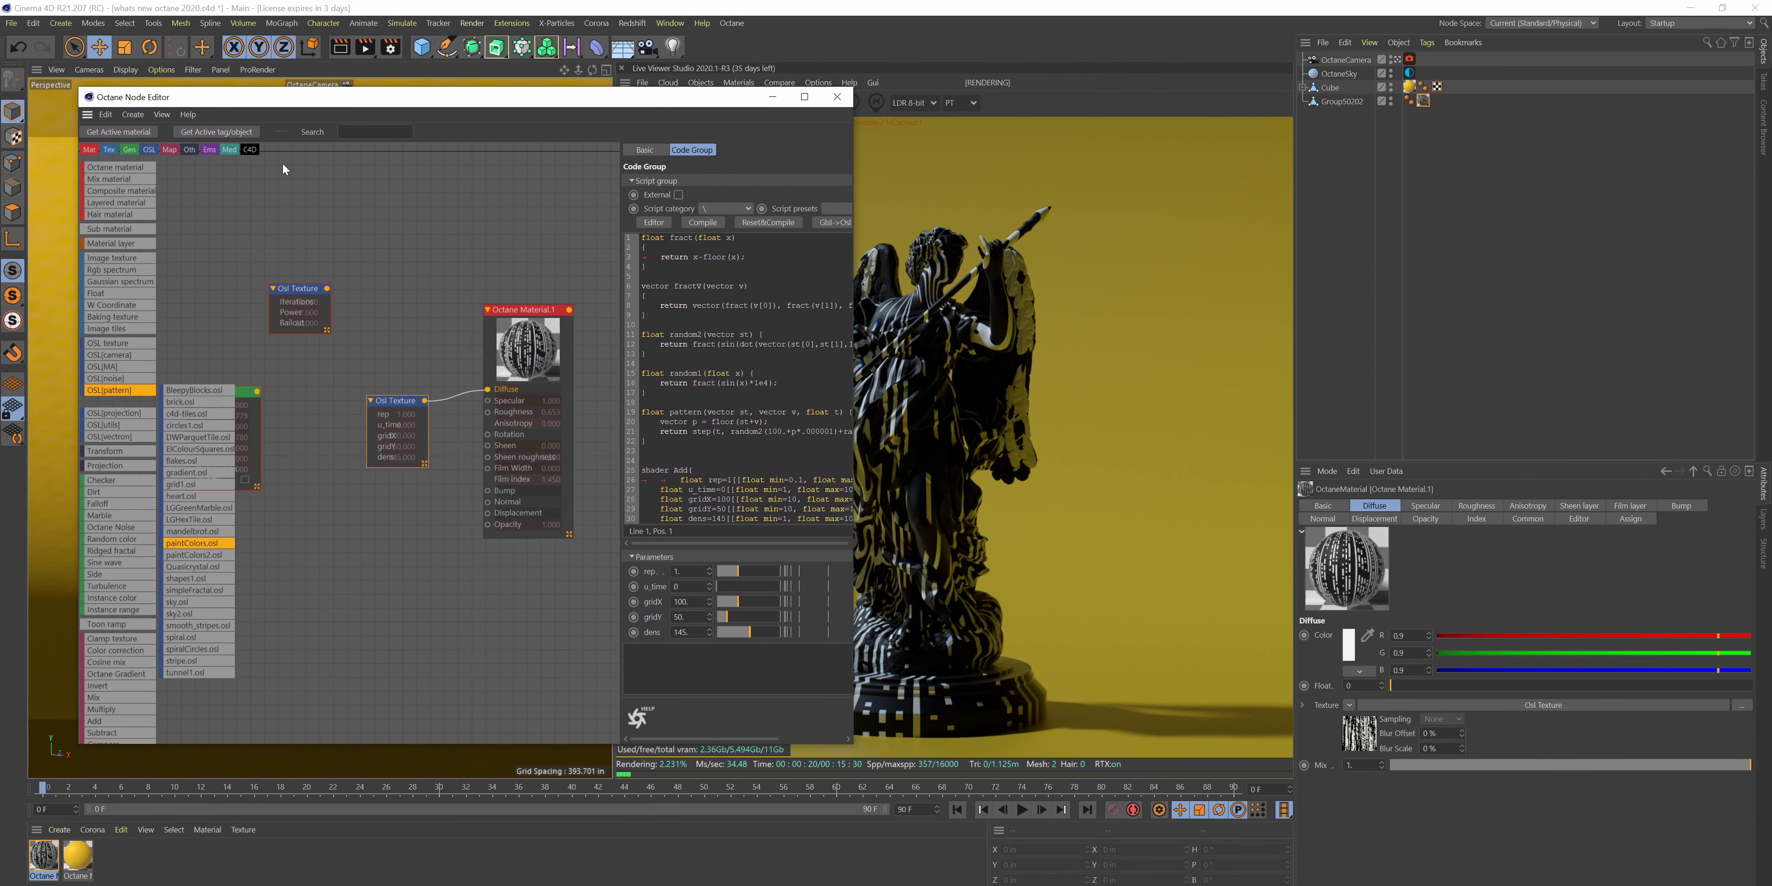
left_click_drag(669, 105, 577, 92)
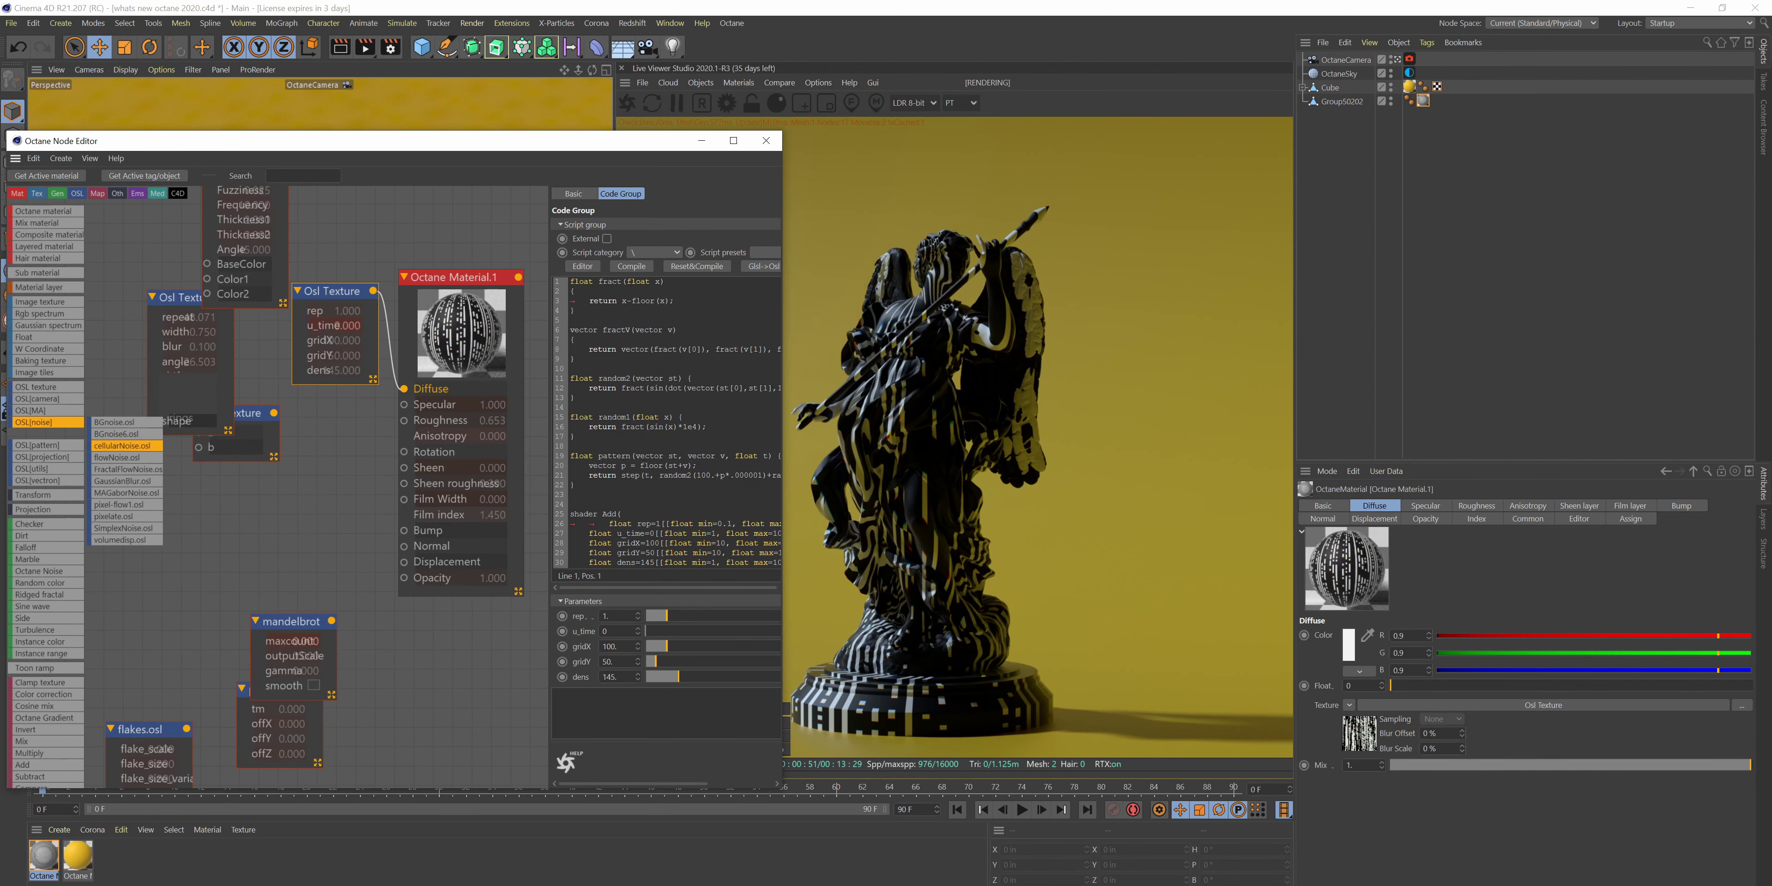
left_click_drag(328, 296, 328, 309)
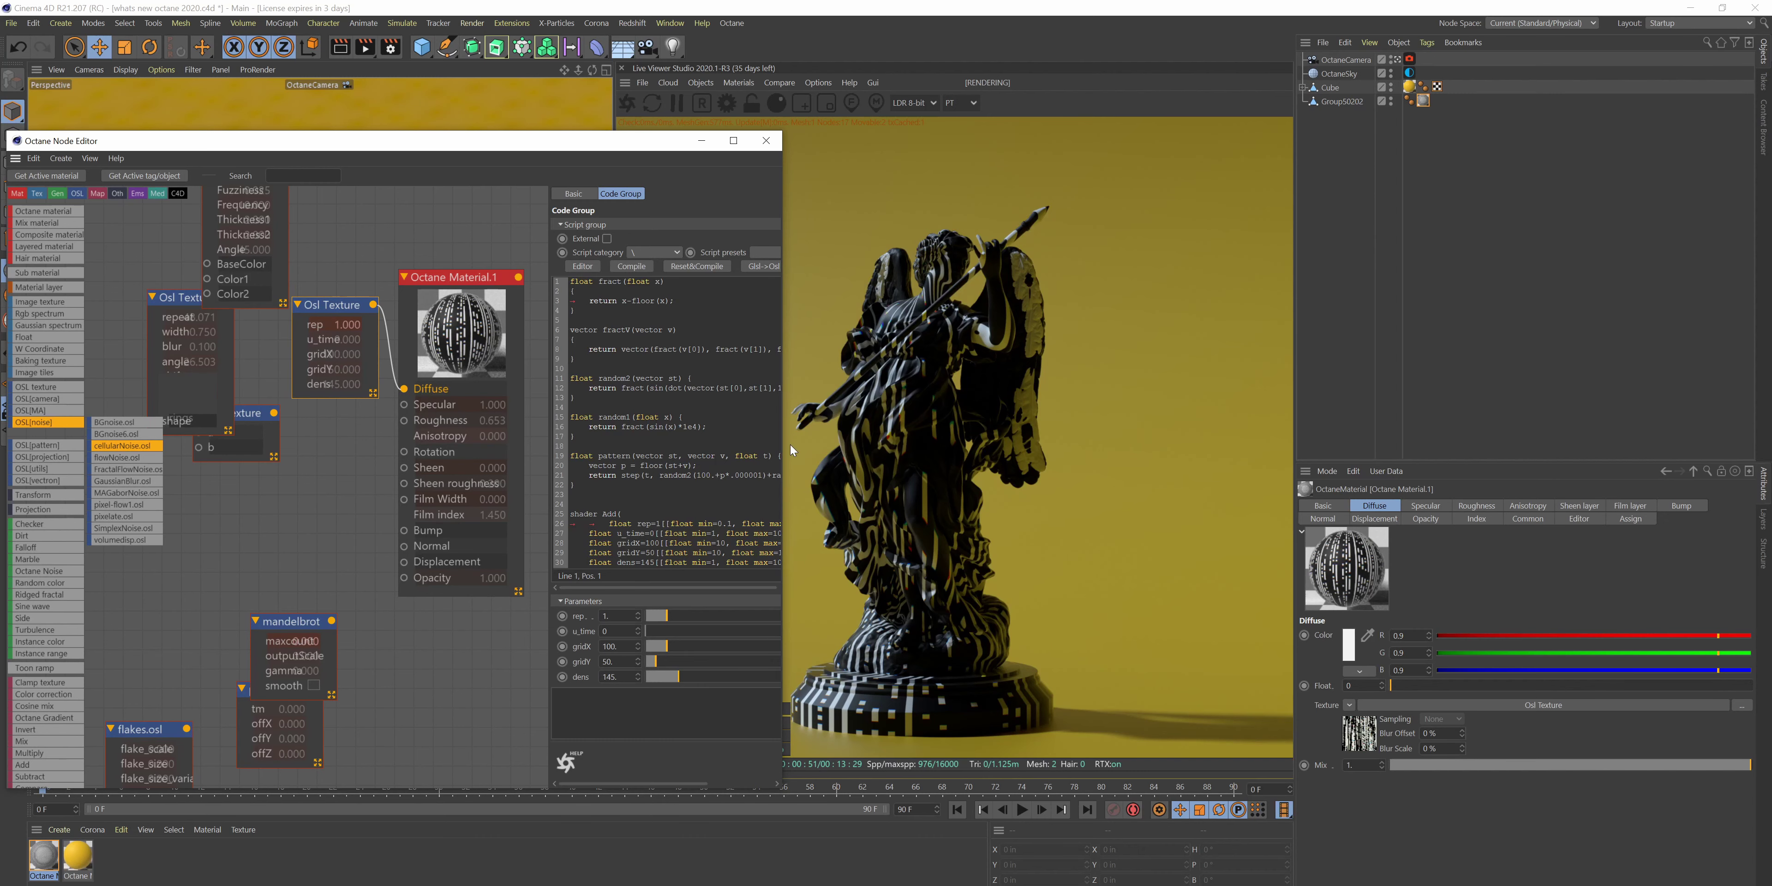
left_click_drag(783, 450, 1120, 475)
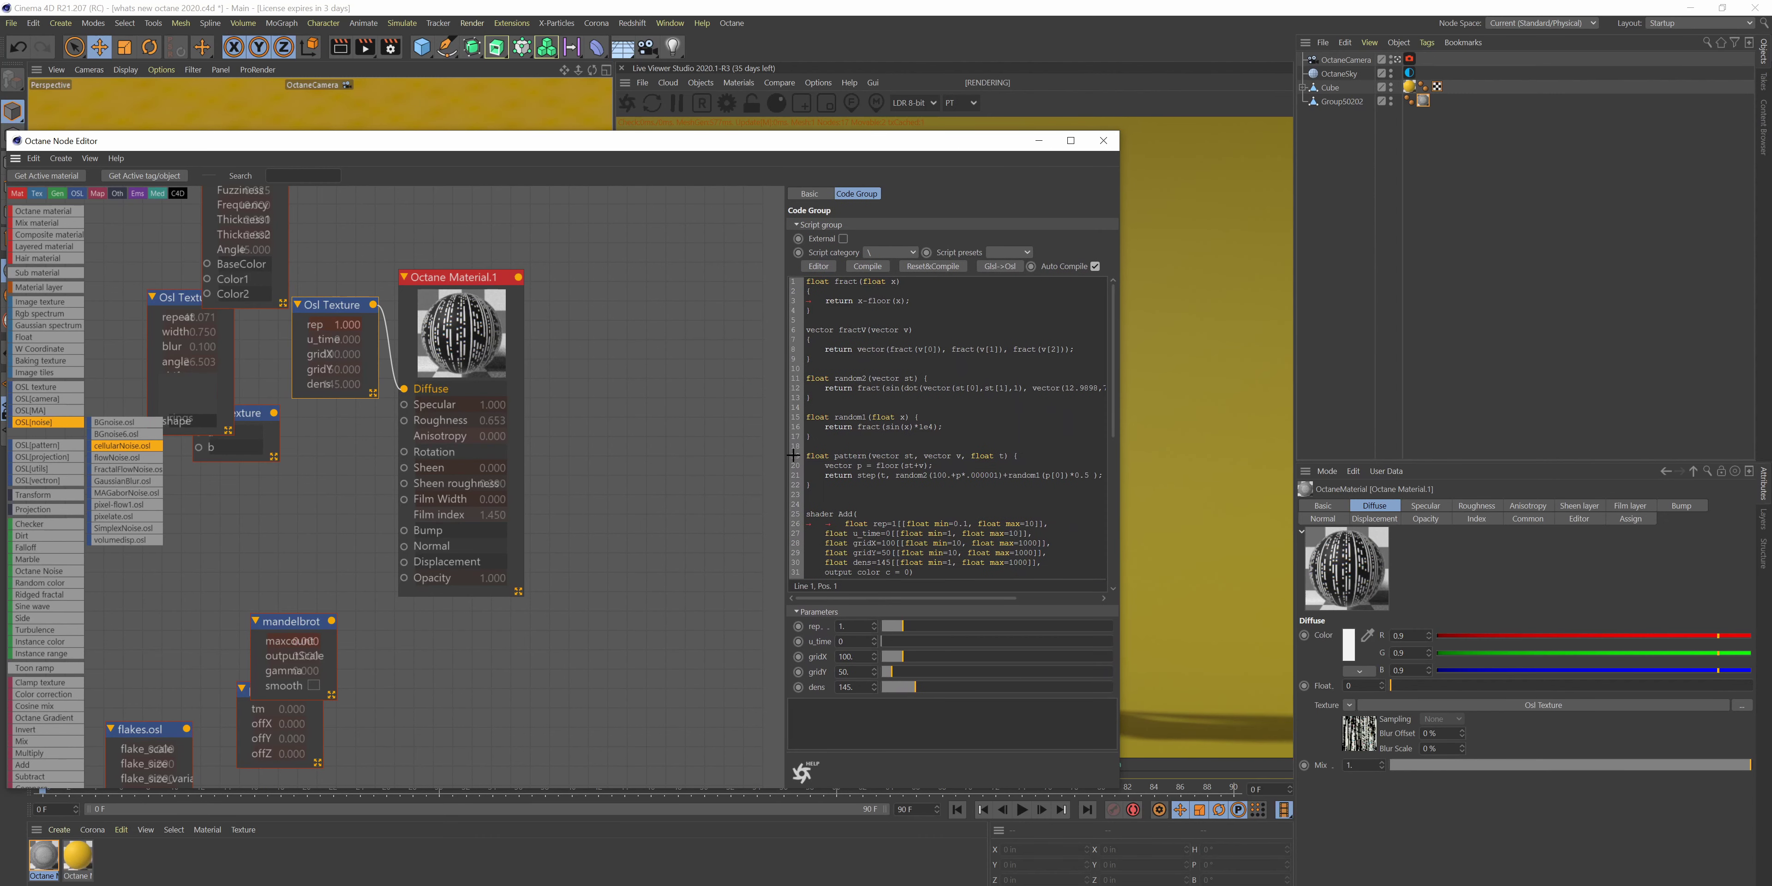
left_click_drag(1114, 434, 1120, 596)
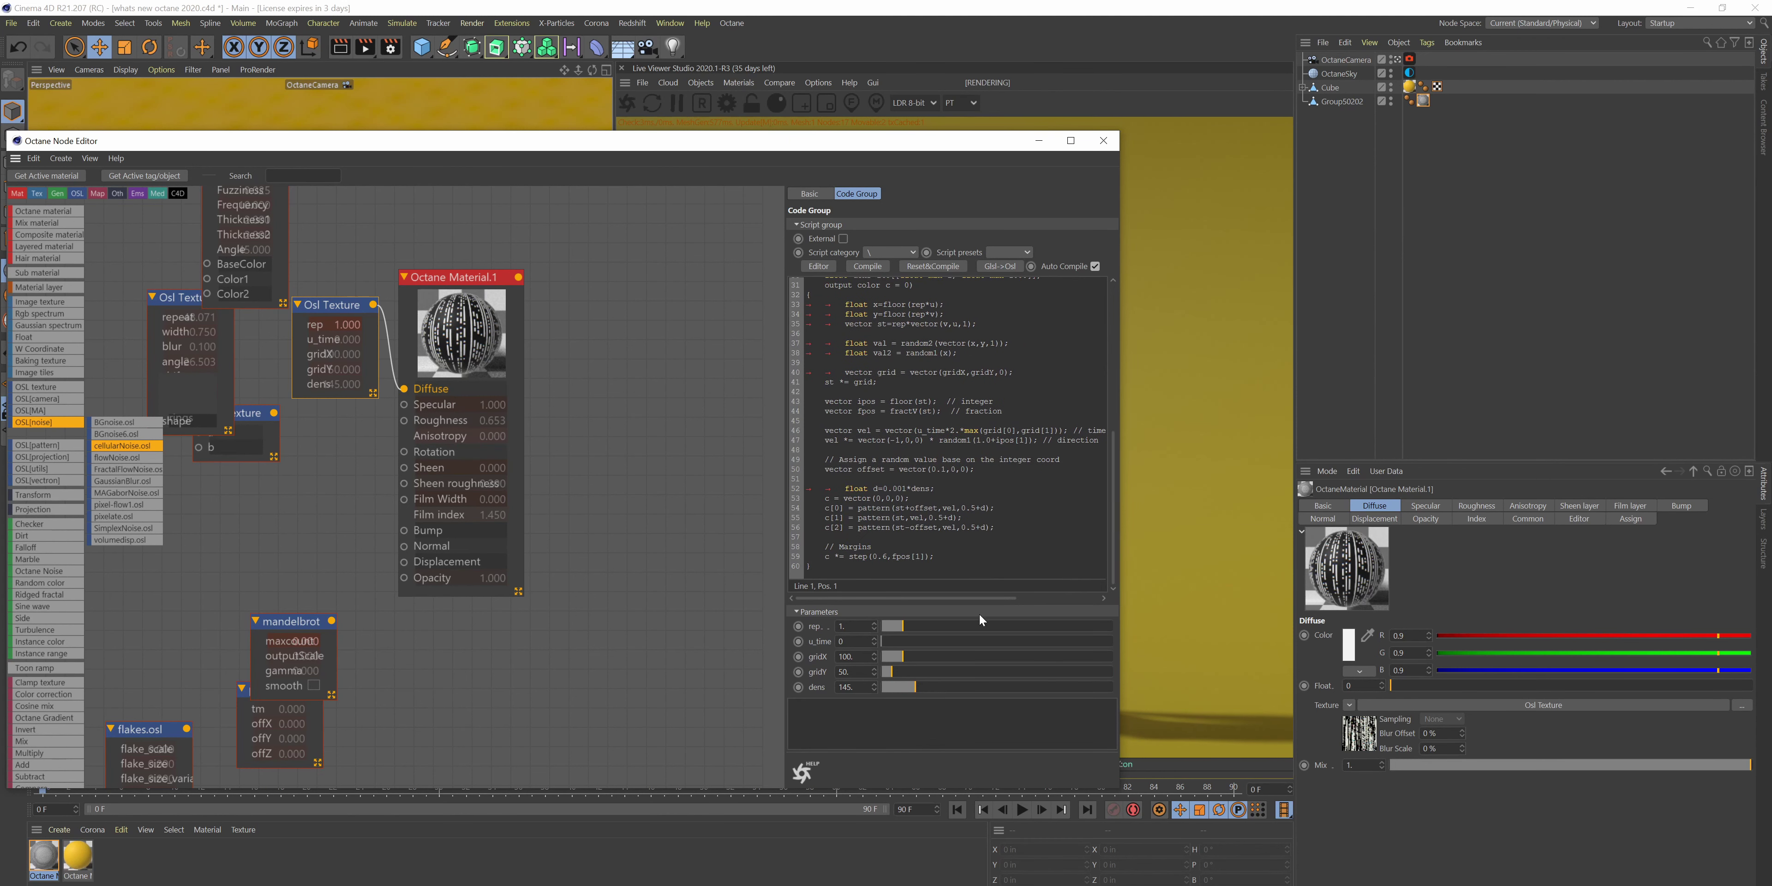
left_click_drag(994, 527, 844, 431)
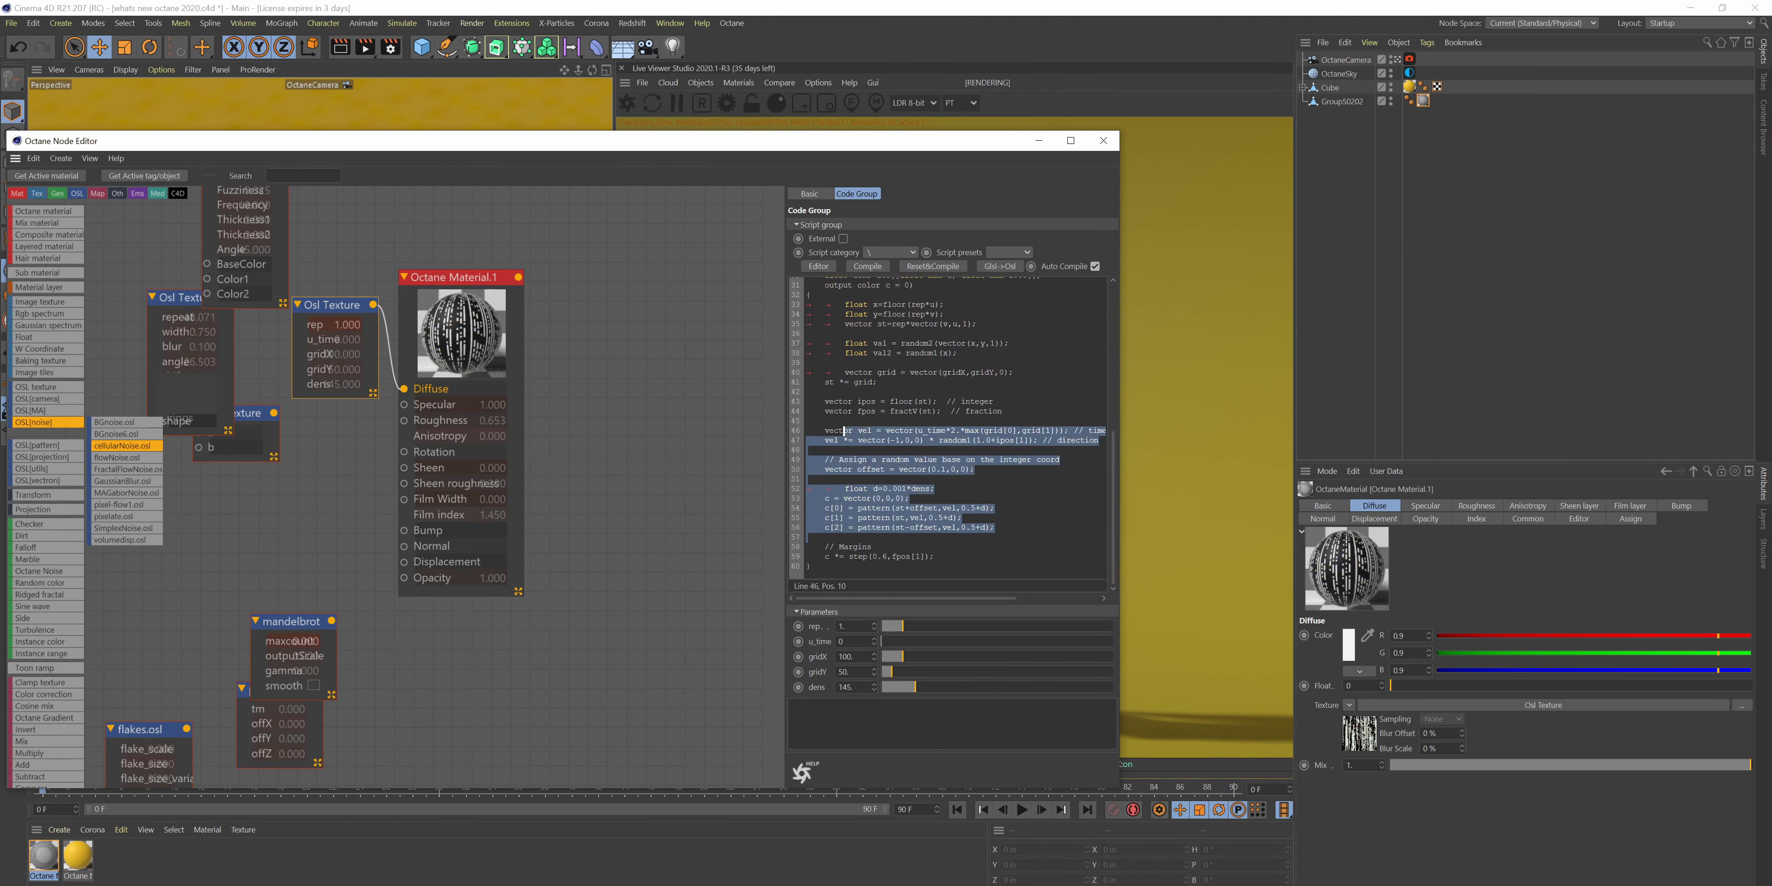
left_click(933, 490)
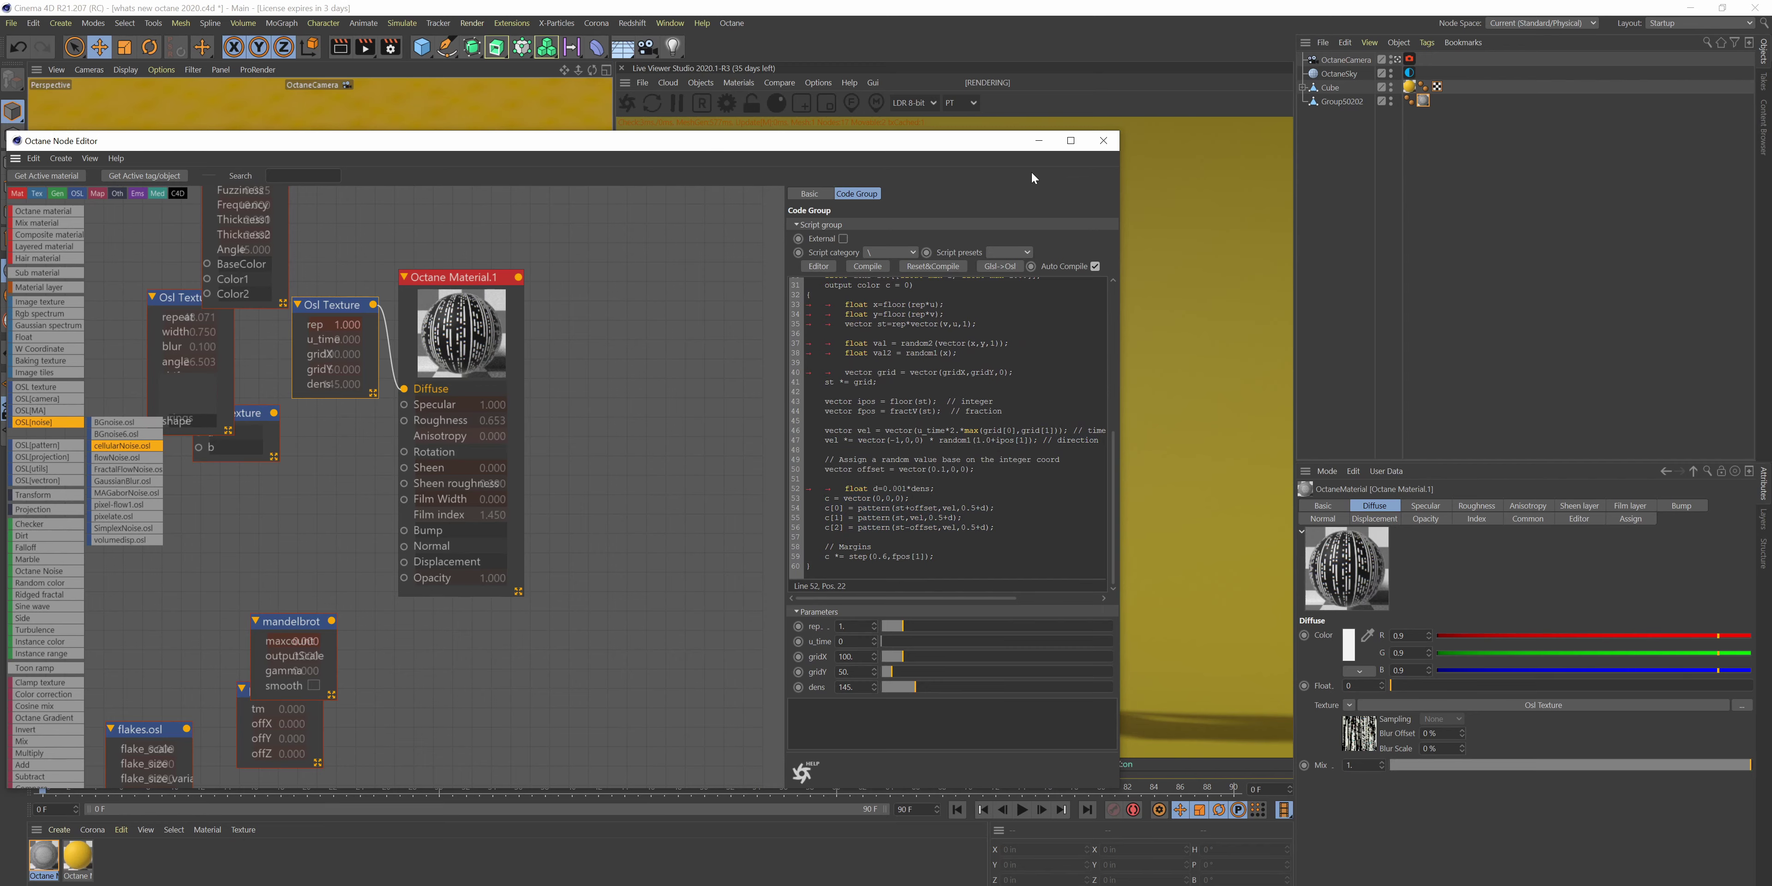
- Set the connected Osl Texture's rep to about 8.13, gridX to about 362 and dens to 1, and inspect the statue's upper body
left_click_drag(941, 147, 652, 97)
left_click_drag(617, 578, 731, 579)
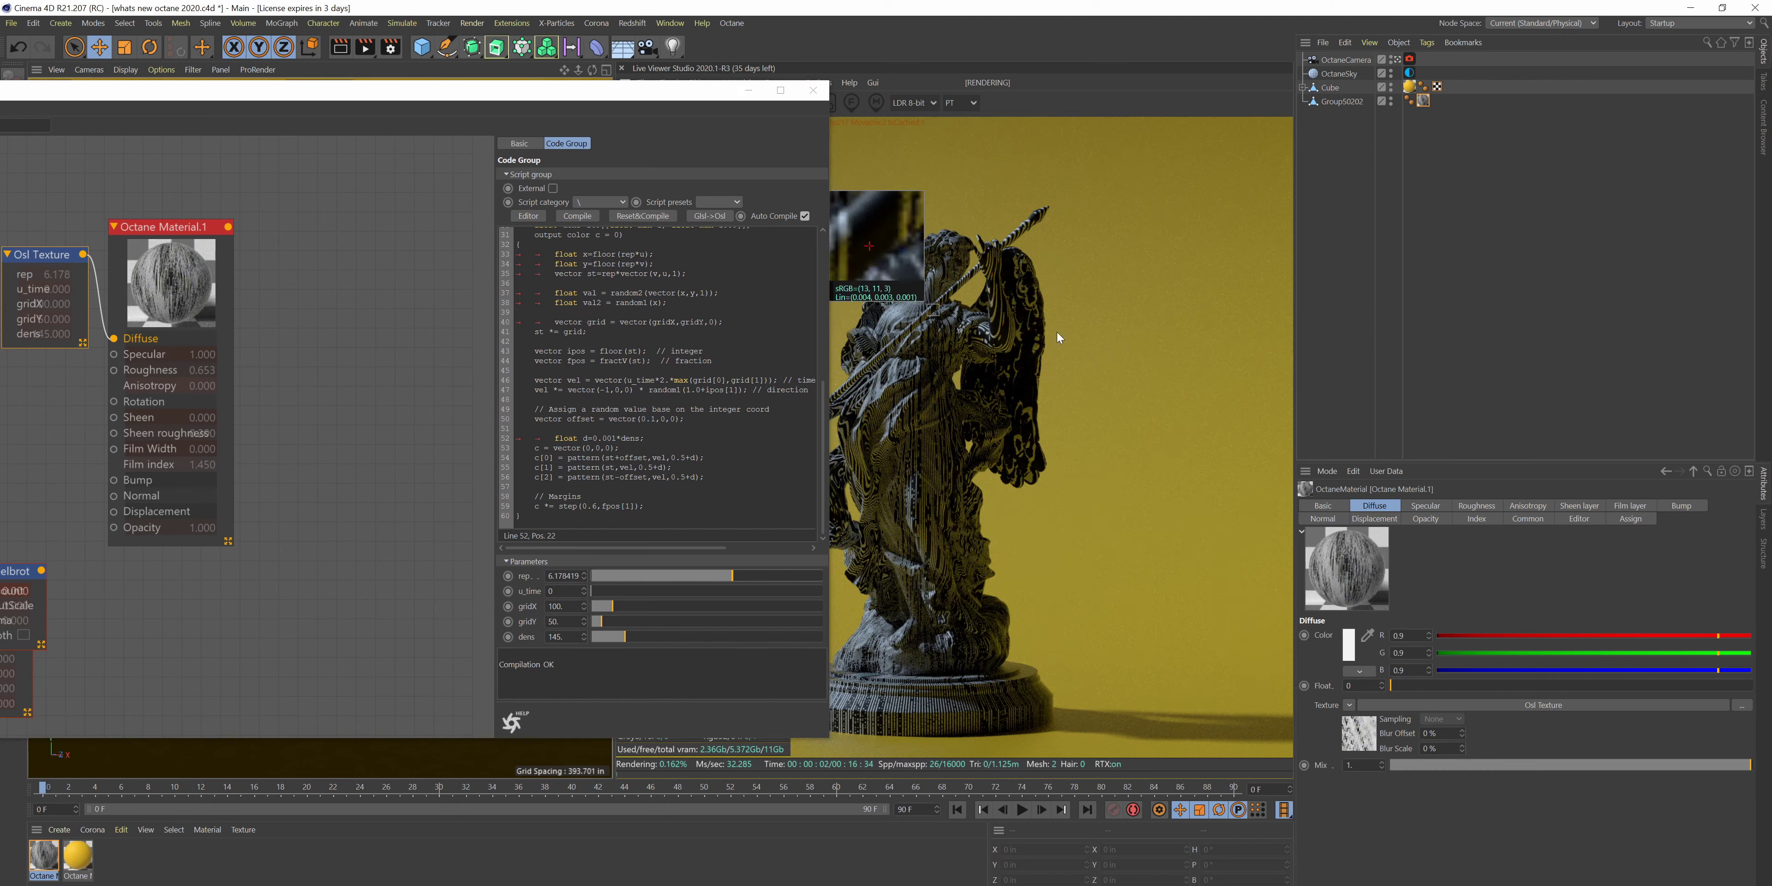
left_click_drag(752, 583, 572, 641)
left_click_drag(637, 577, 780, 586)
left_click_drag(602, 94, 611, 460)
right_click_drag(306, 287, 454, 283, "alt")
left_click_drag(592, 70, 592, 70)
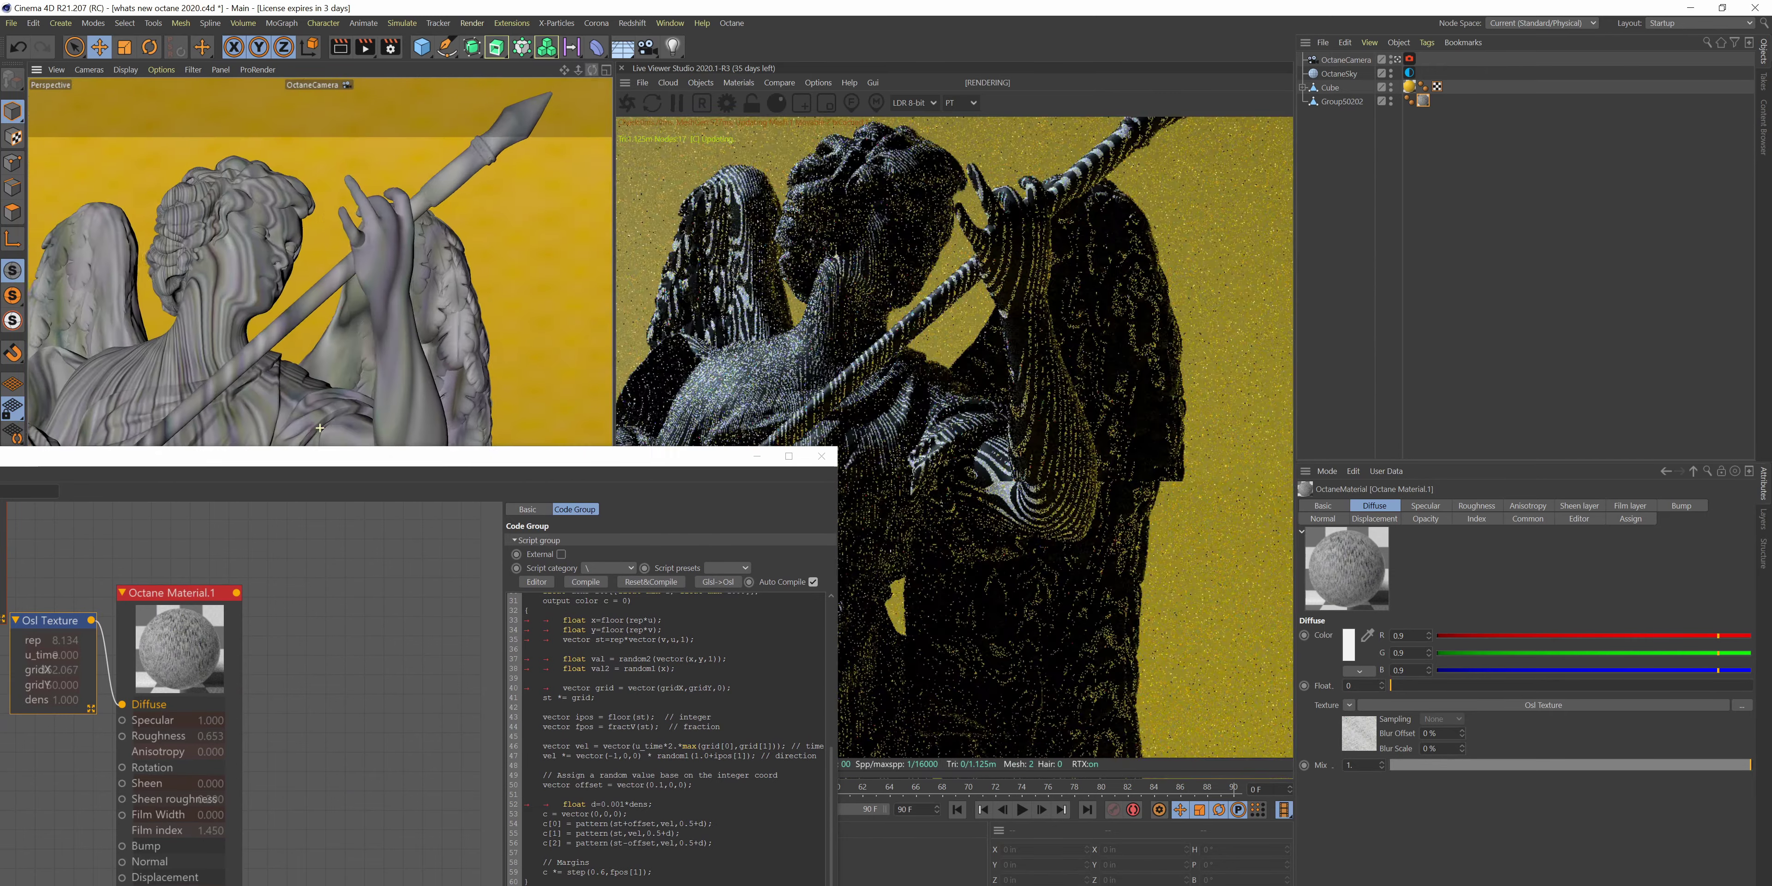
- Add a gradient.osl pattern texture, connect it to the material's Diffuse input, and view the statue from its side
left_click_drag(393, 460, 1312, 479)
left_click_drag(942, 636, 933, 690)
left_click_drag(1002, 481, 554, 167)
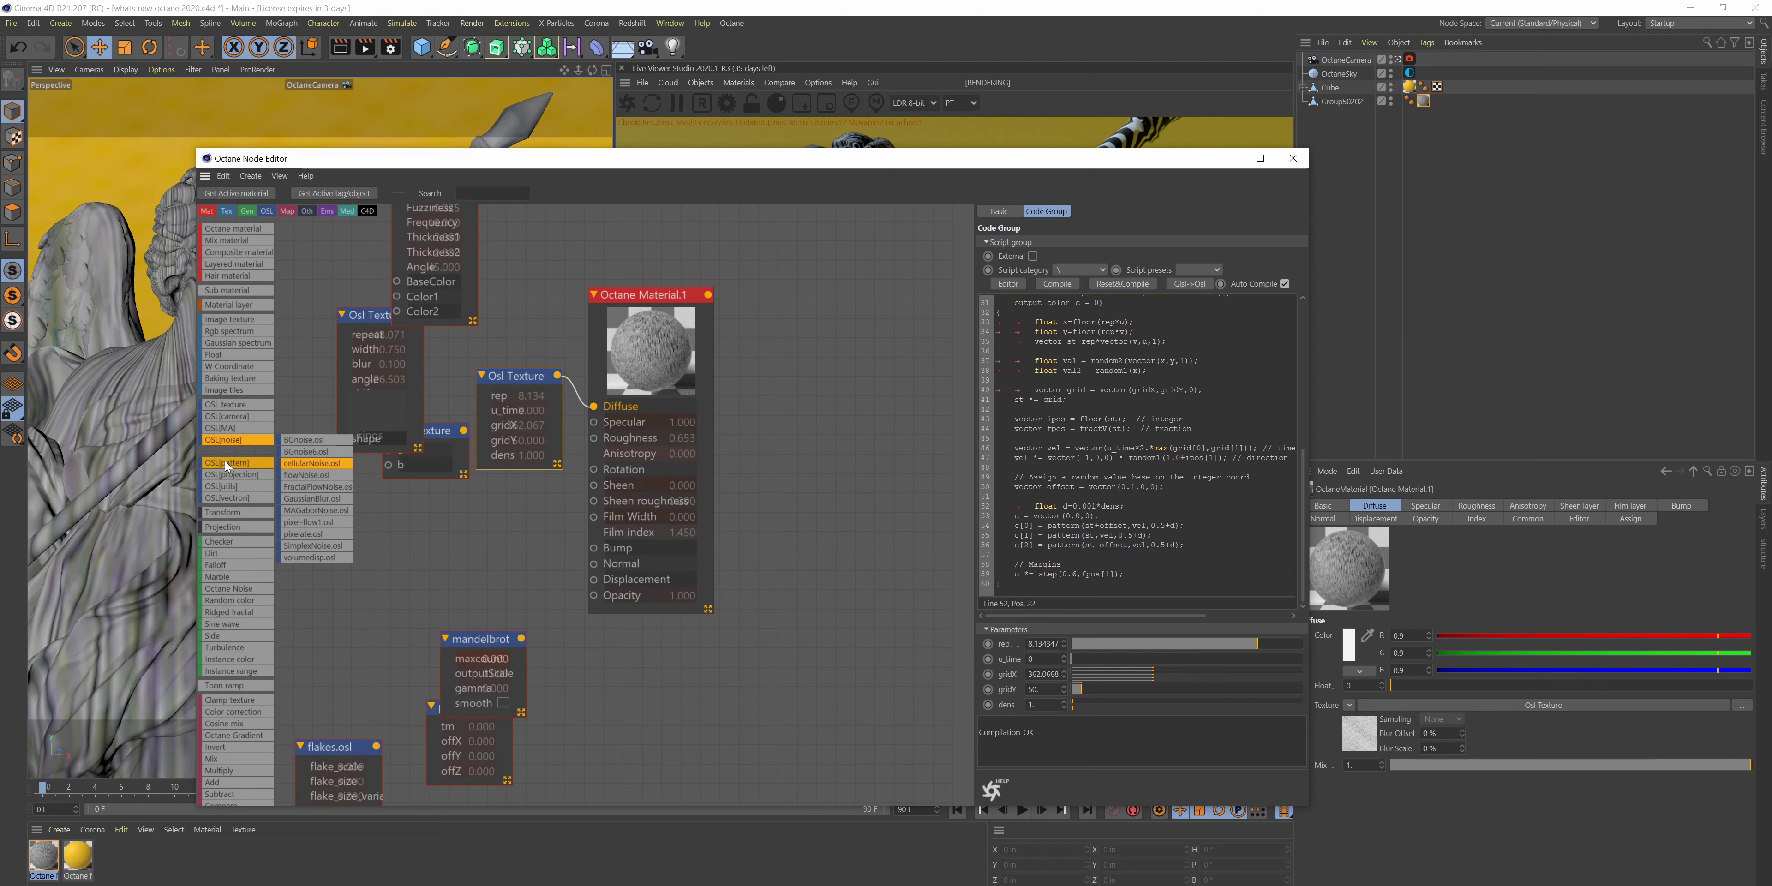
mouse_move(227, 465)
scroll(378, 546, "down", 2)
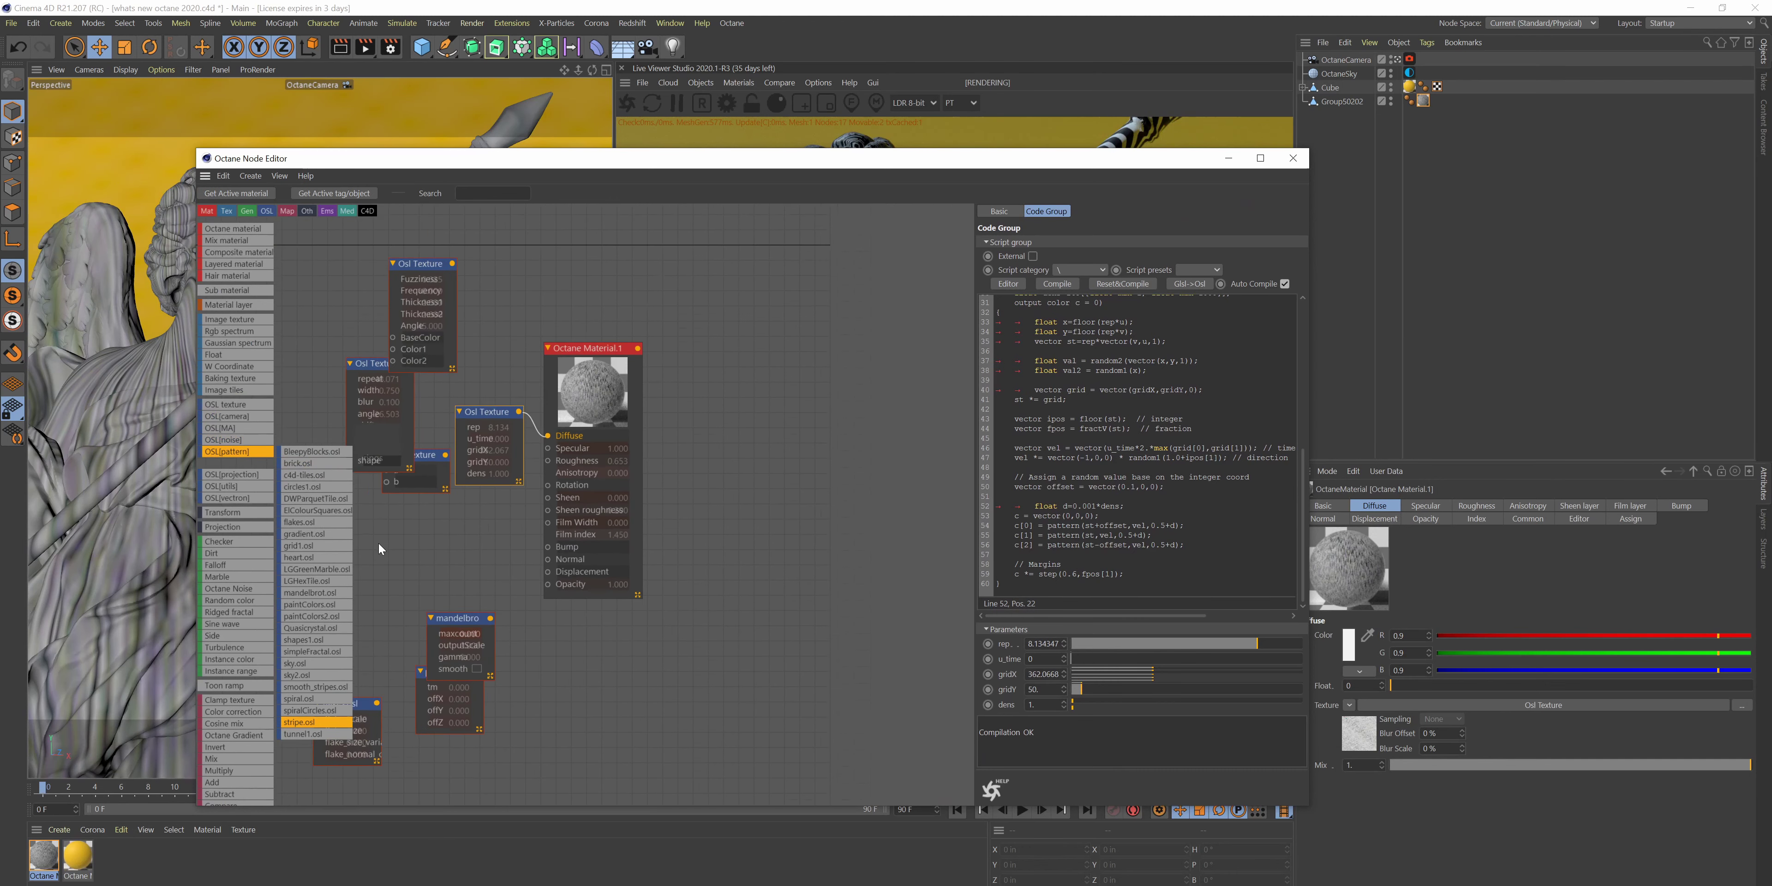
scroll(377, 542, "down", 1)
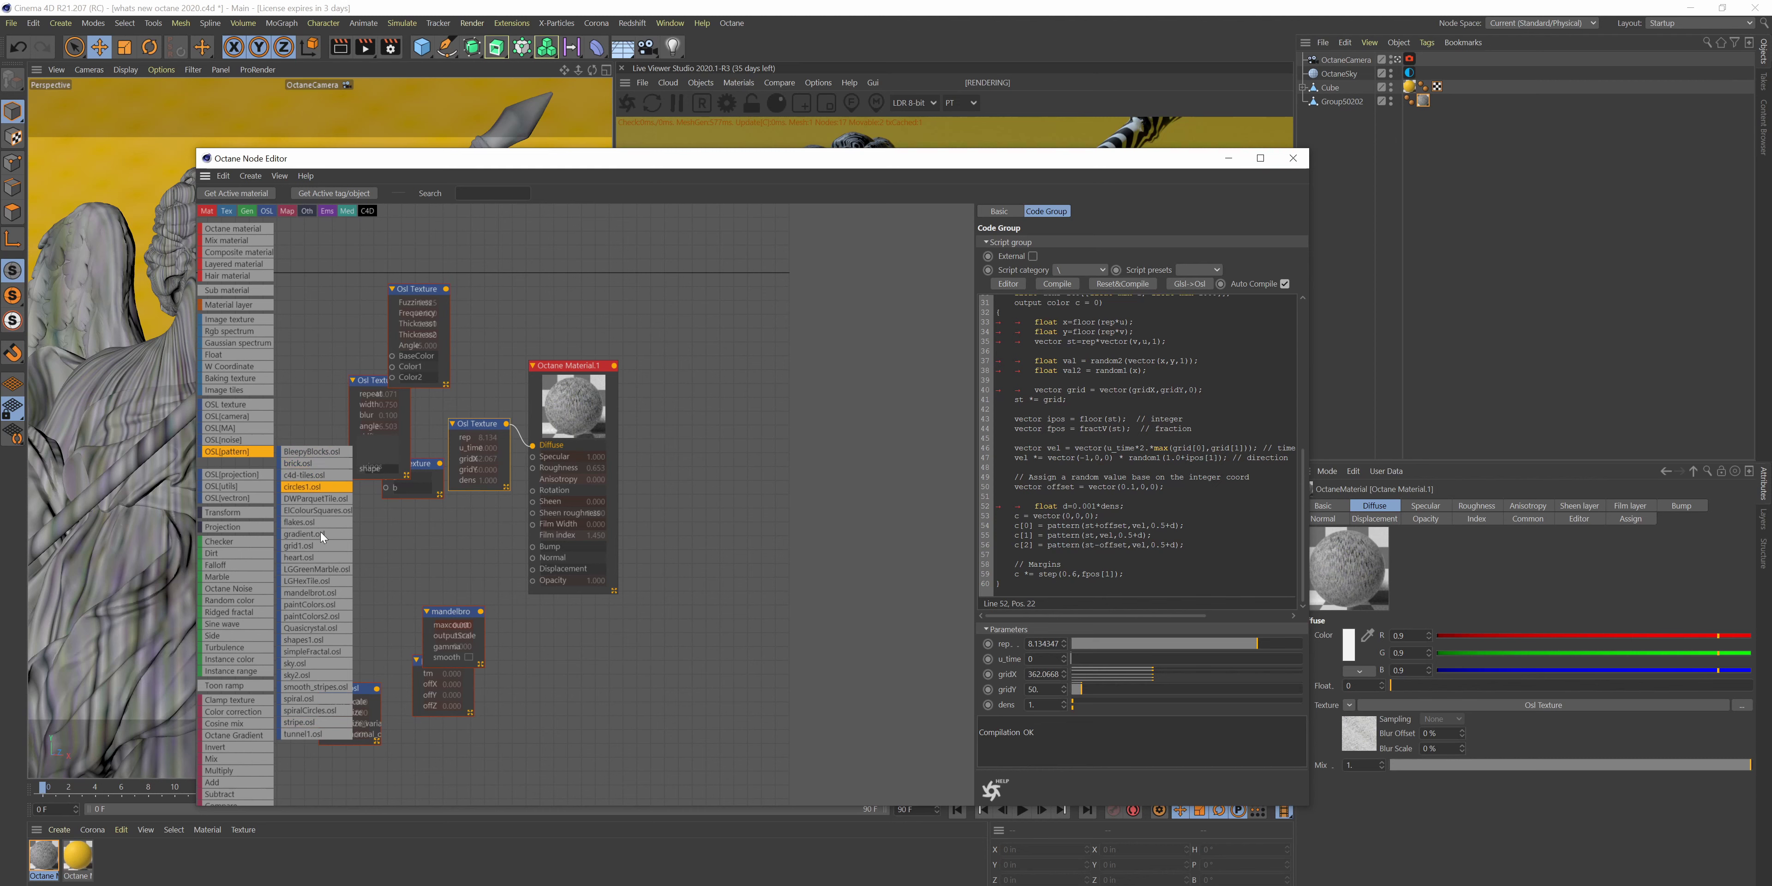
left_click_drag(320, 530, 513, 273)
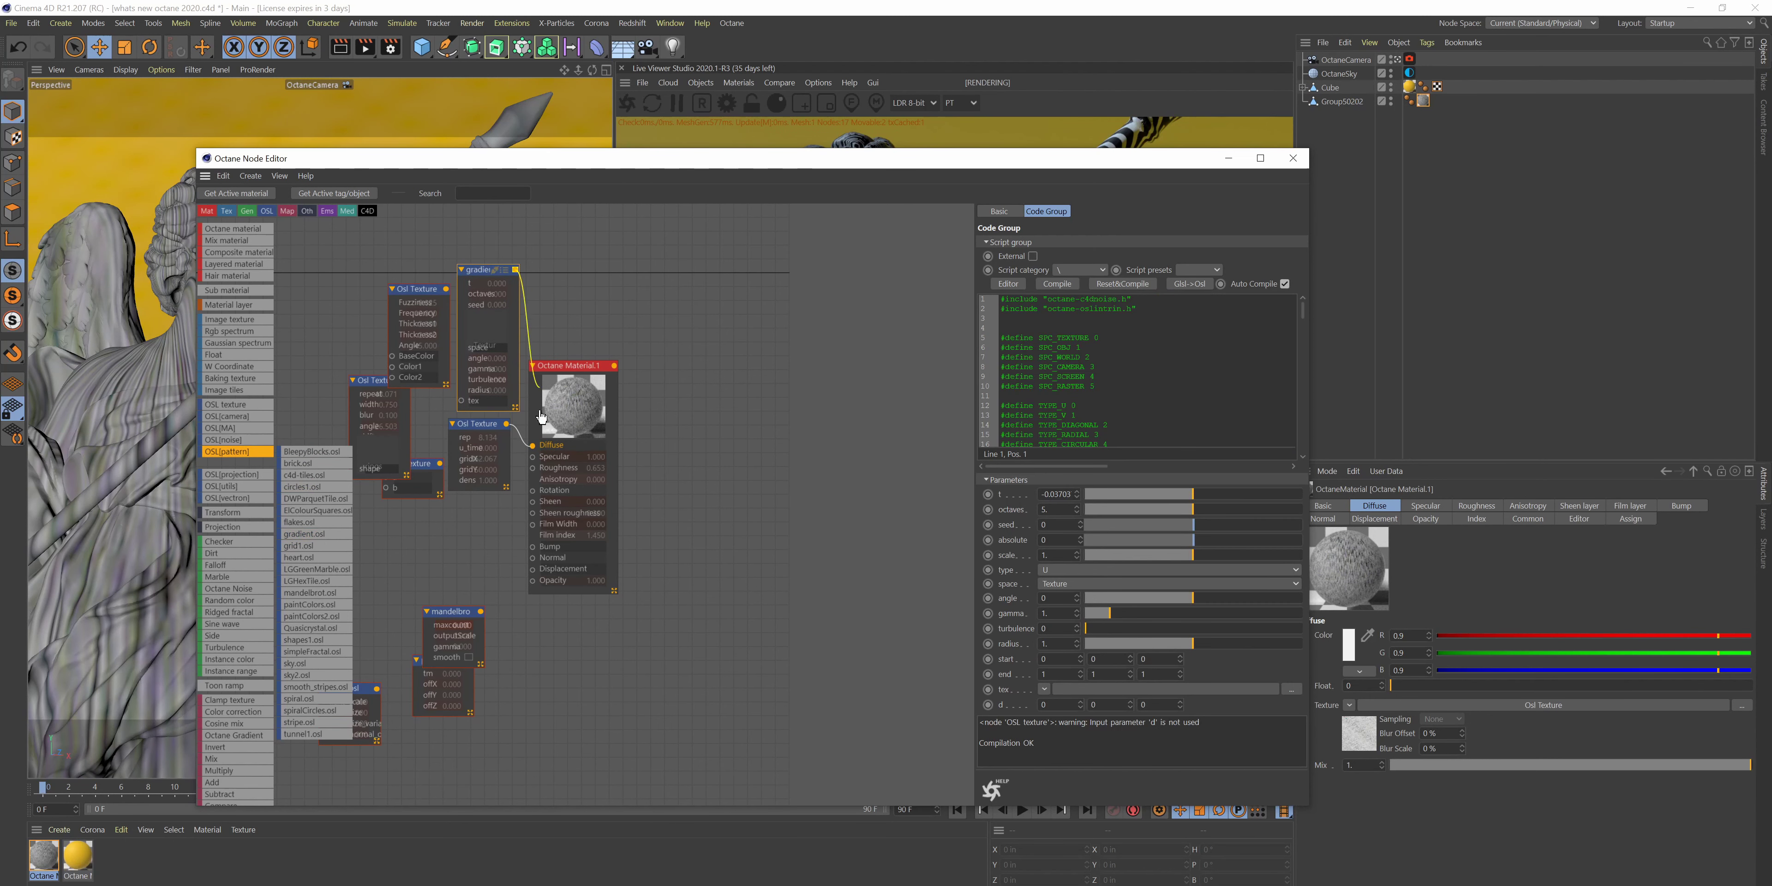
left_click_drag(514, 270, 533, 445)
left_click_drag(796, 167, 1293, 433)
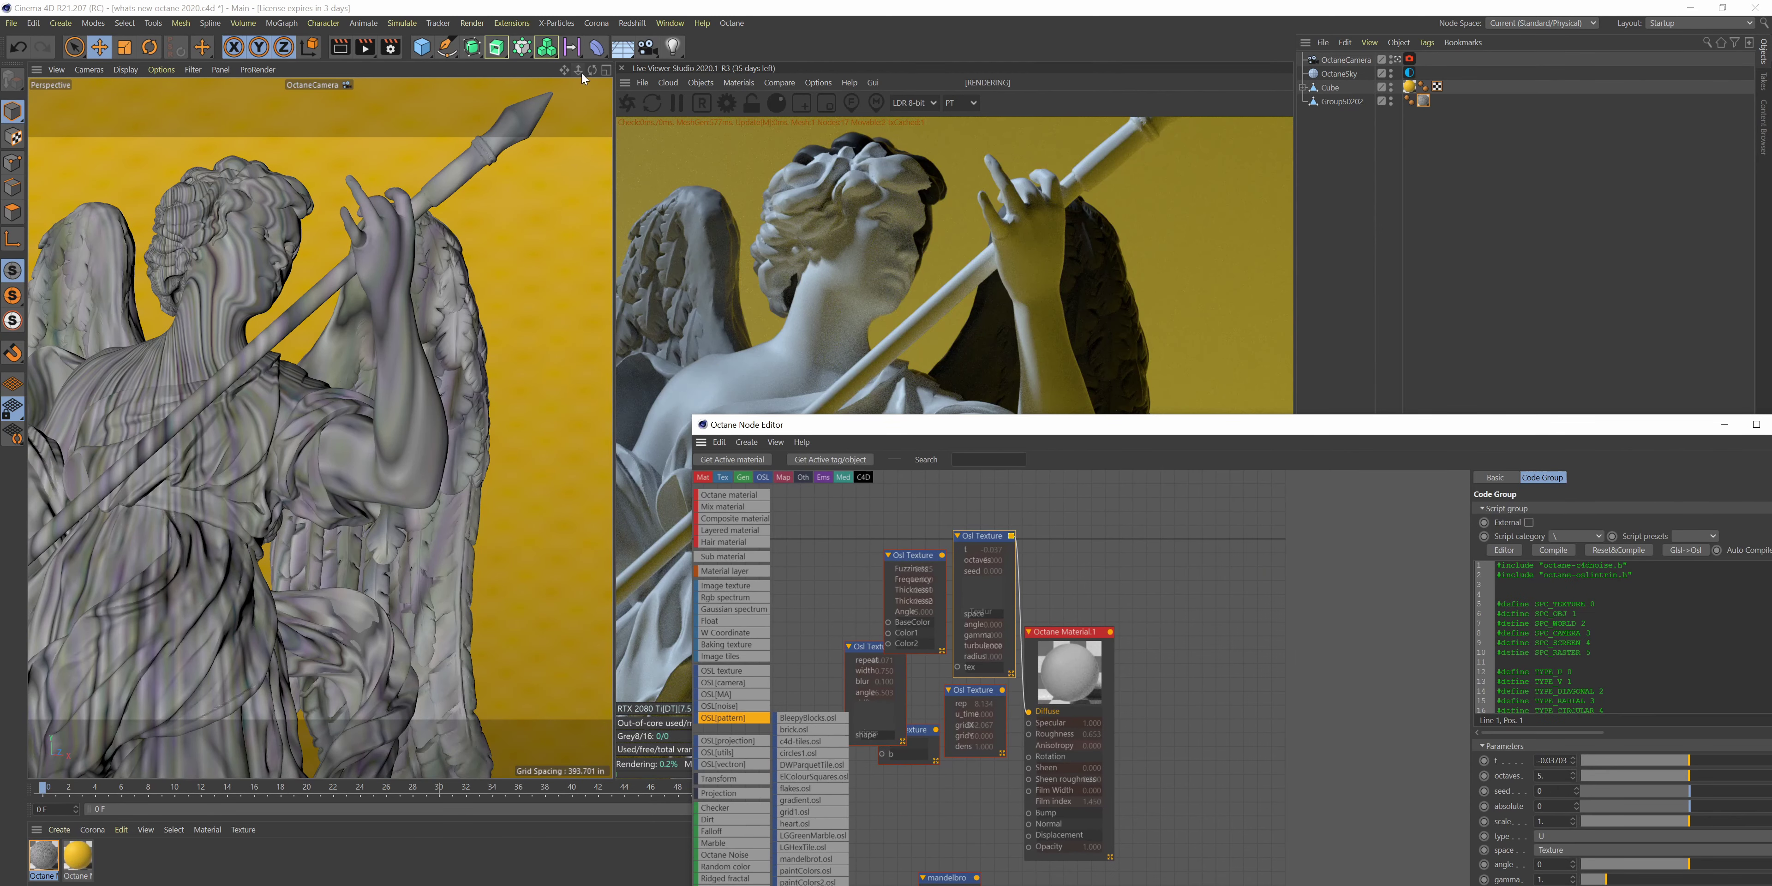
left_click_drag(591, 70, 701, 68)
left_click_drag(578, 70, 562, 6)
left_click_drag(906, 415, 1417, 236)
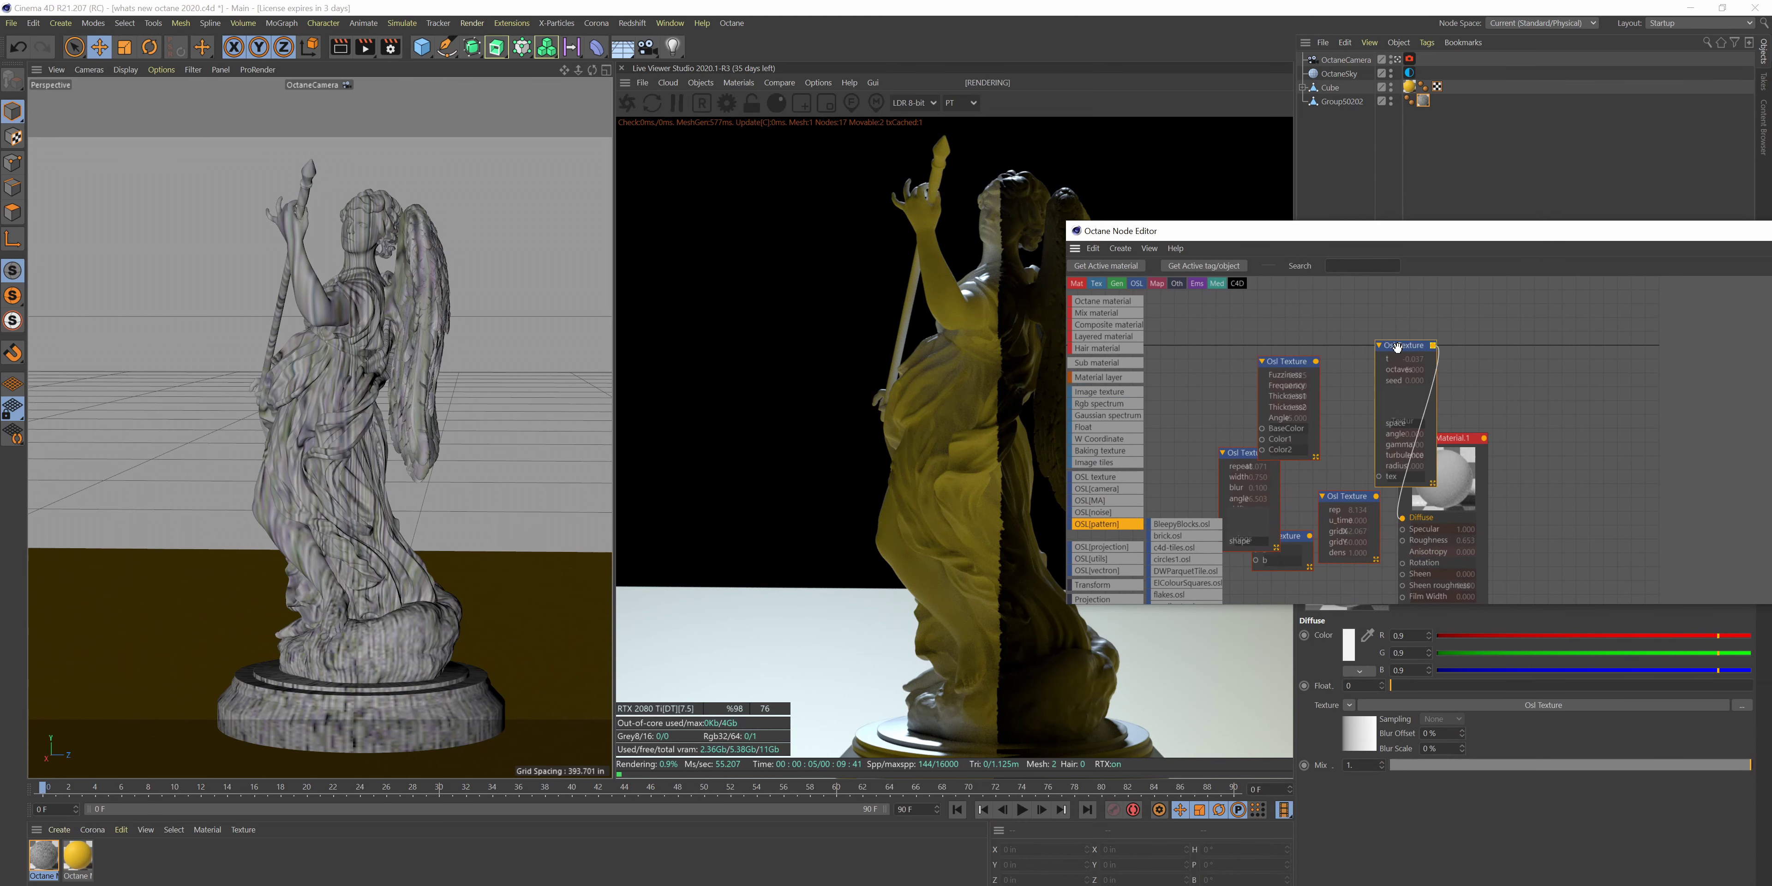
- Connect the existing Osl Texture node with repeat, width, blur and shape parameters to the material's Diffuse input
left_click_drag(1322, 234, 235, 84)
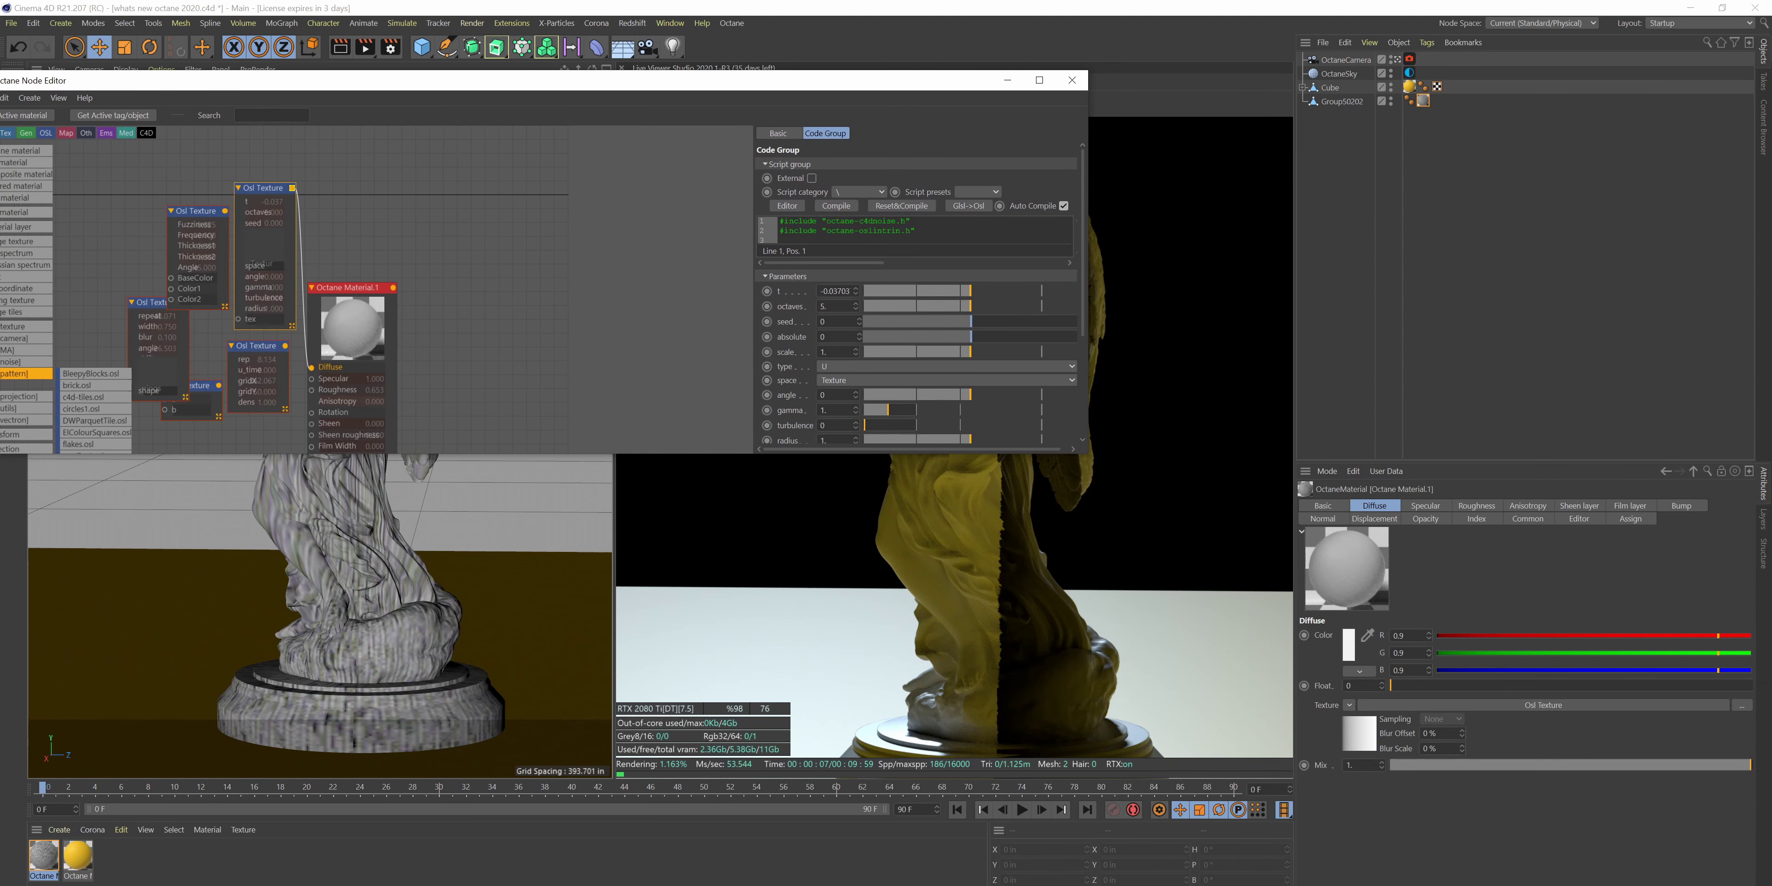
left_click_drag(362, 82, 498, 84)
left_click(347, 321)
scroll(237, 321, "down", 3)
scroll(331, 407, "up", 3)
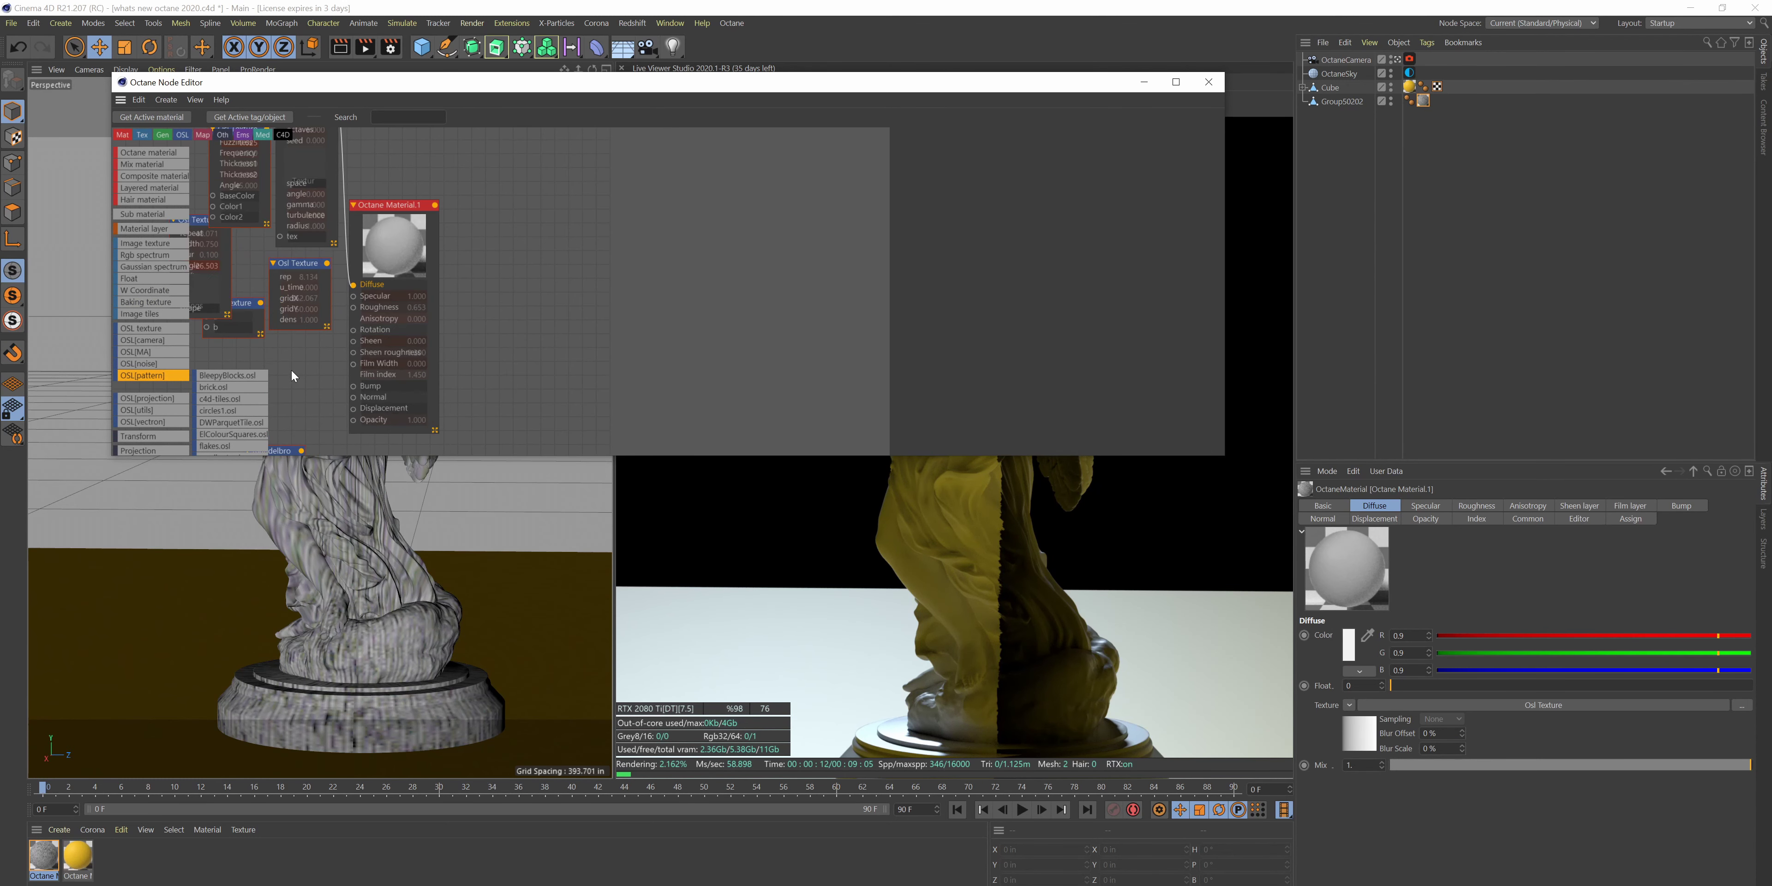
middle_click_drag(292, 376, 476, 369)
left_click_drag(501, 256, 537, 278)
left_click_drag(803, 95, 792, 129)
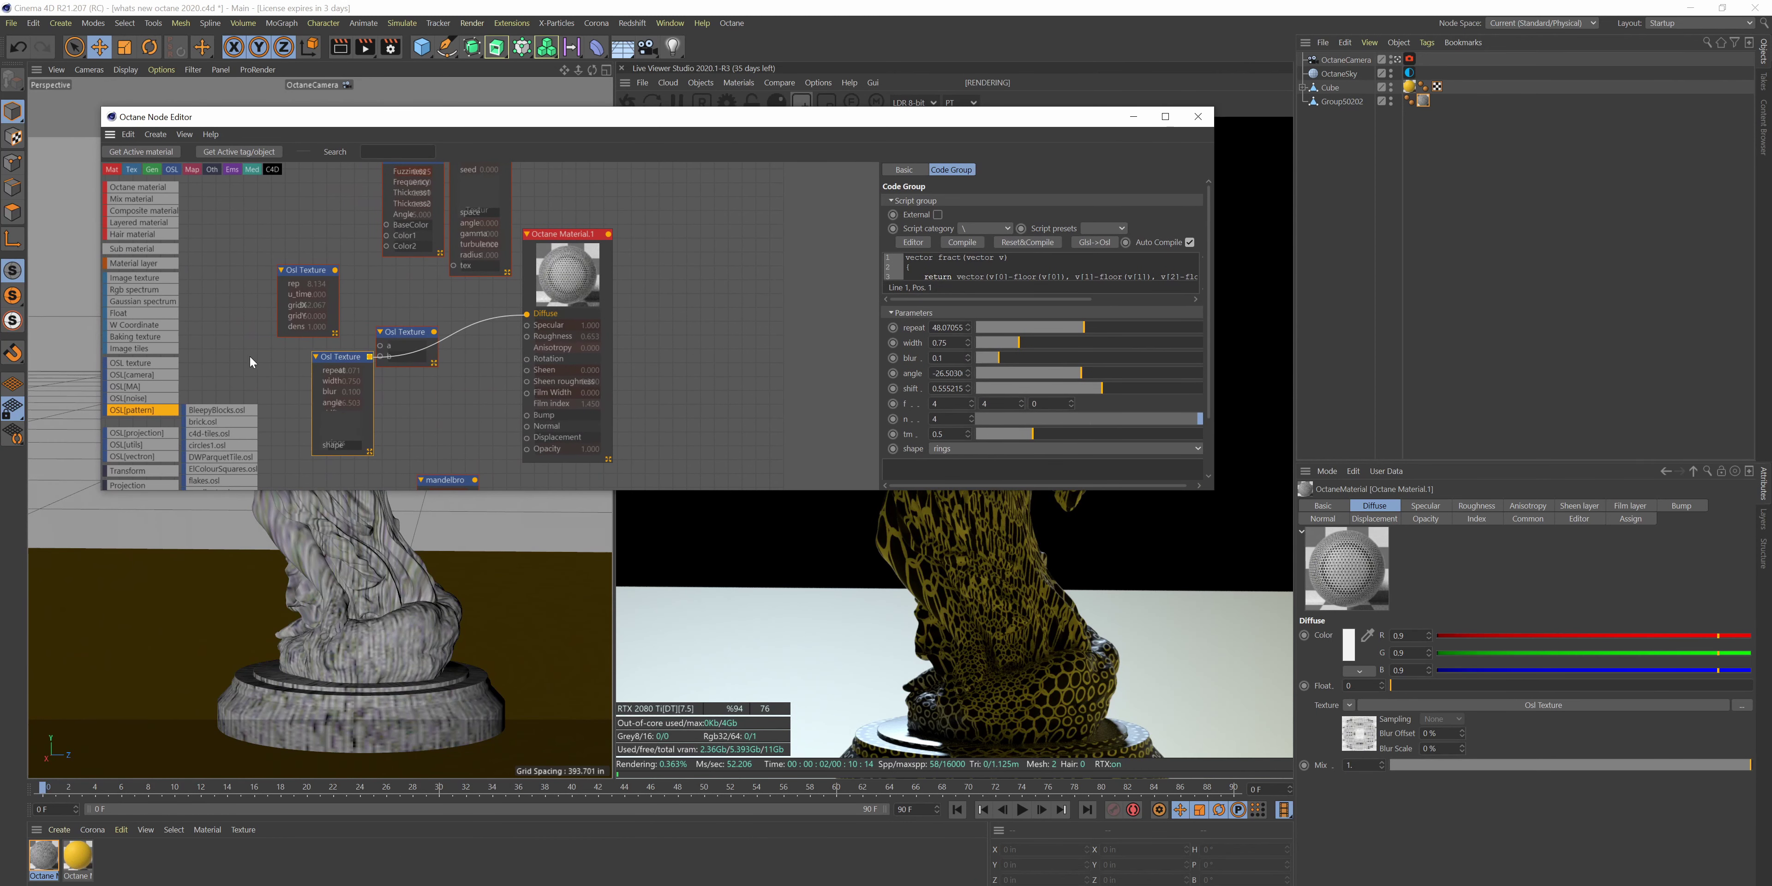
- Enlarge the node editor, add a sky.osl pattern texture and connect it to the material's Diffuse input
scroll(249, 354, "down", 1)
scroll(241, 449, "down", 3)
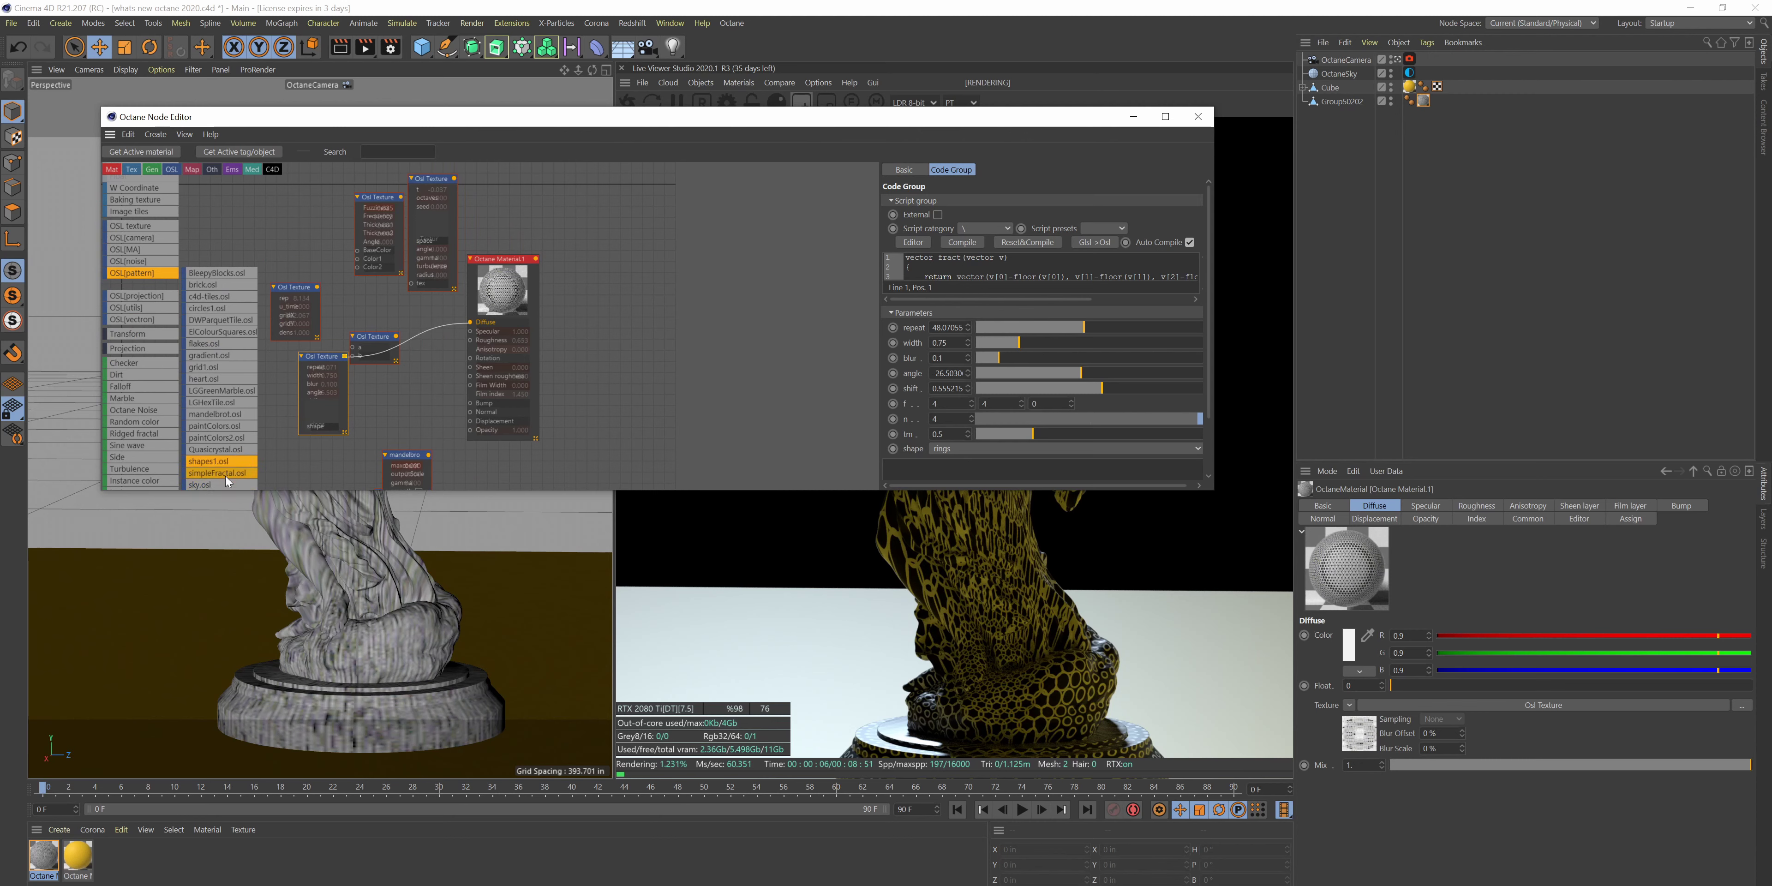
left_click_drag(269, 489, 269, 610)
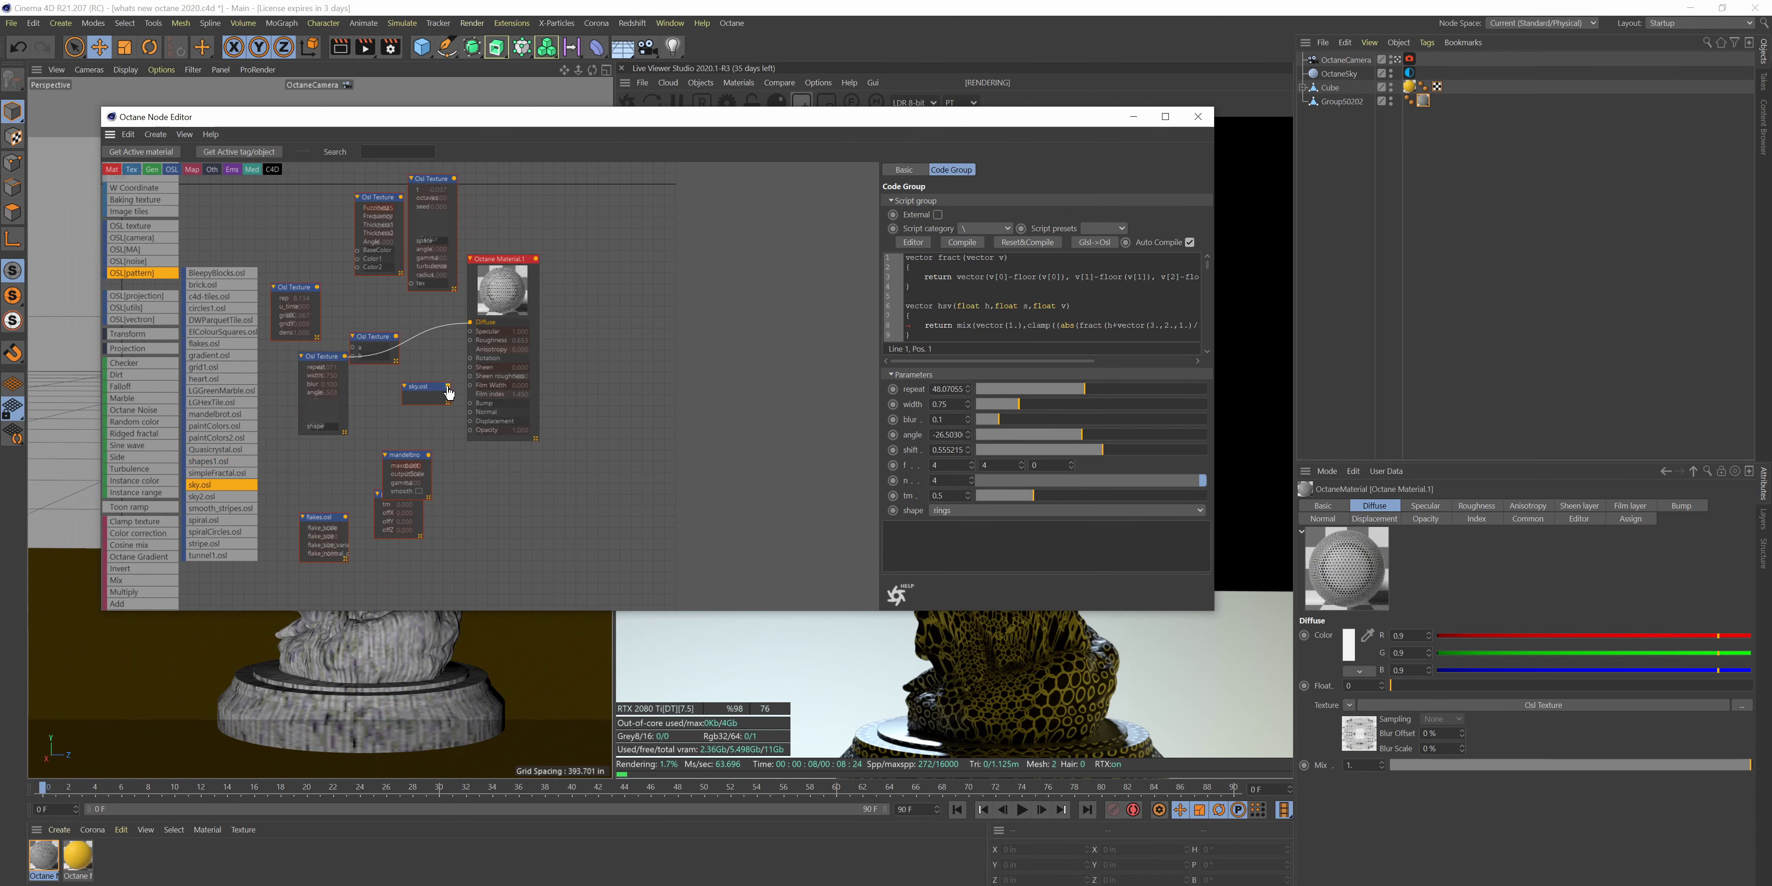
left_click_drag(468, 326, 470, 323)
- Switch the Diffuse input to the paintColors texture, viewed from the statue's front, and close the node editor
left_click_drag(1214, 239, 626, 282)
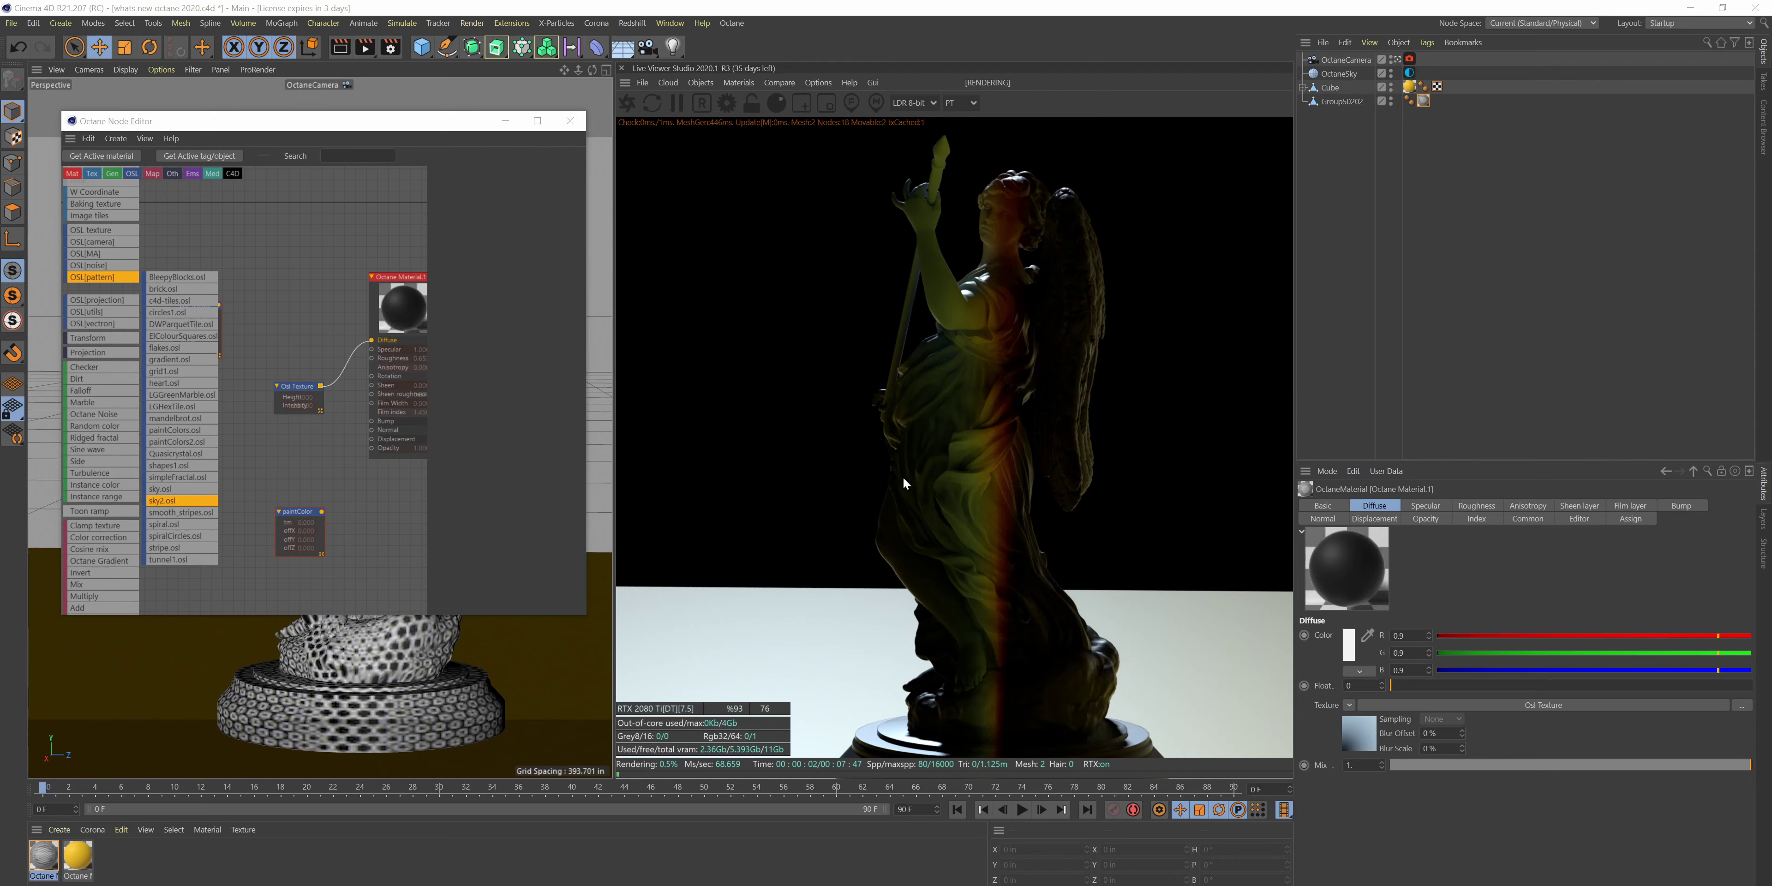
left_click_drag(592, 71, 815, 78)
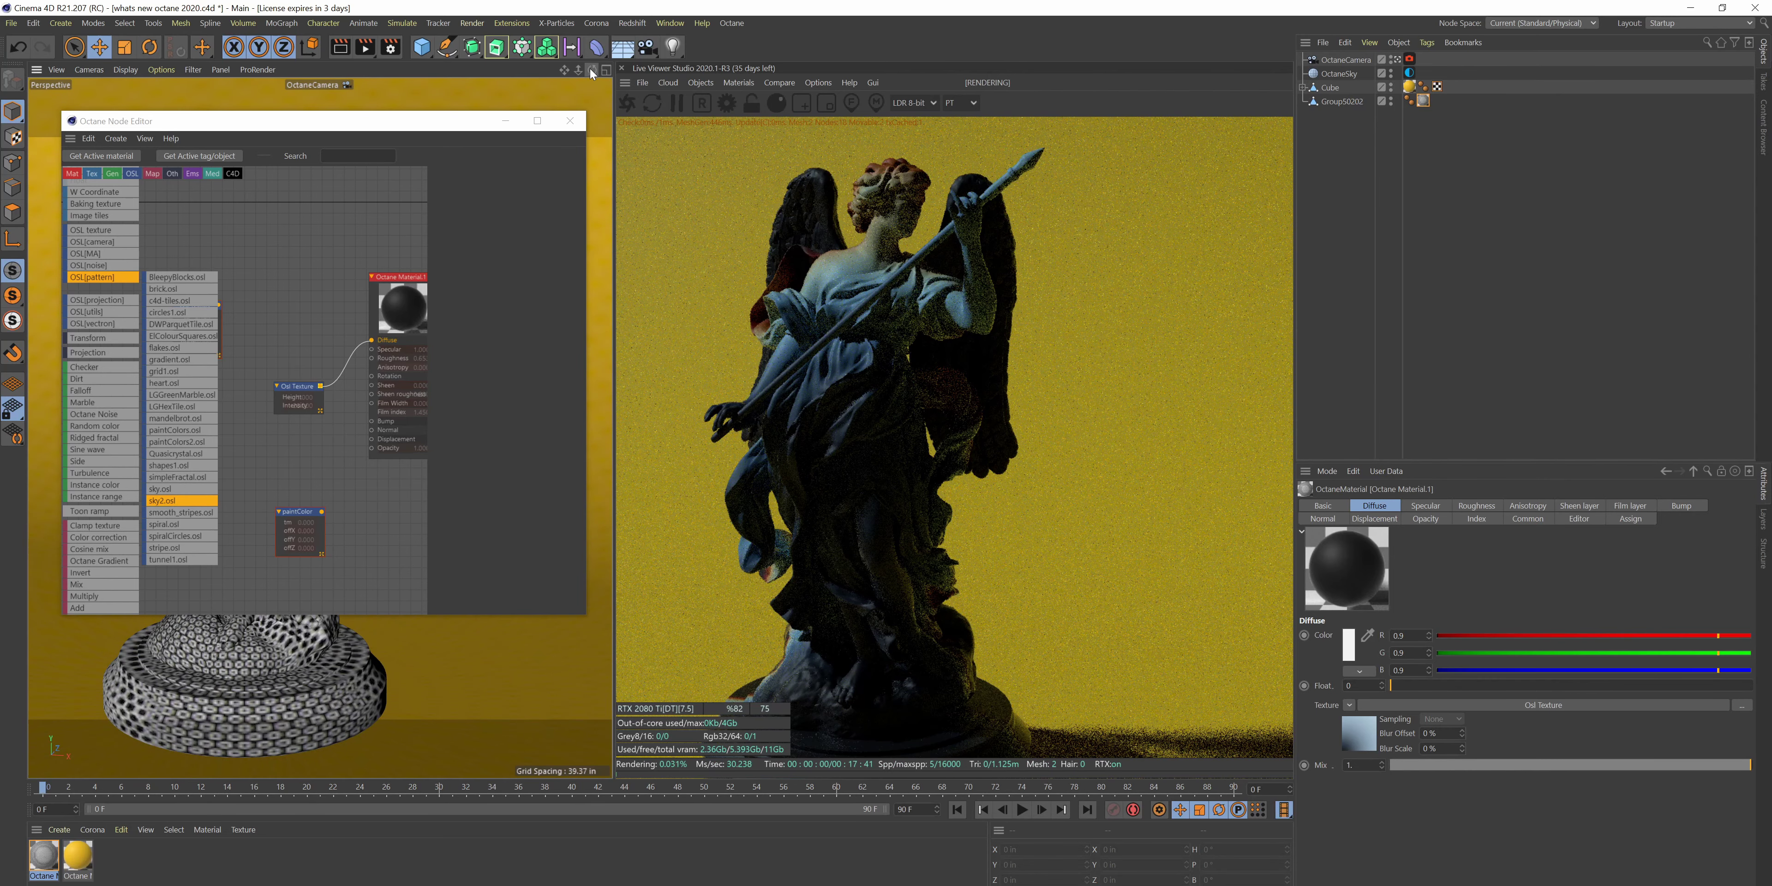
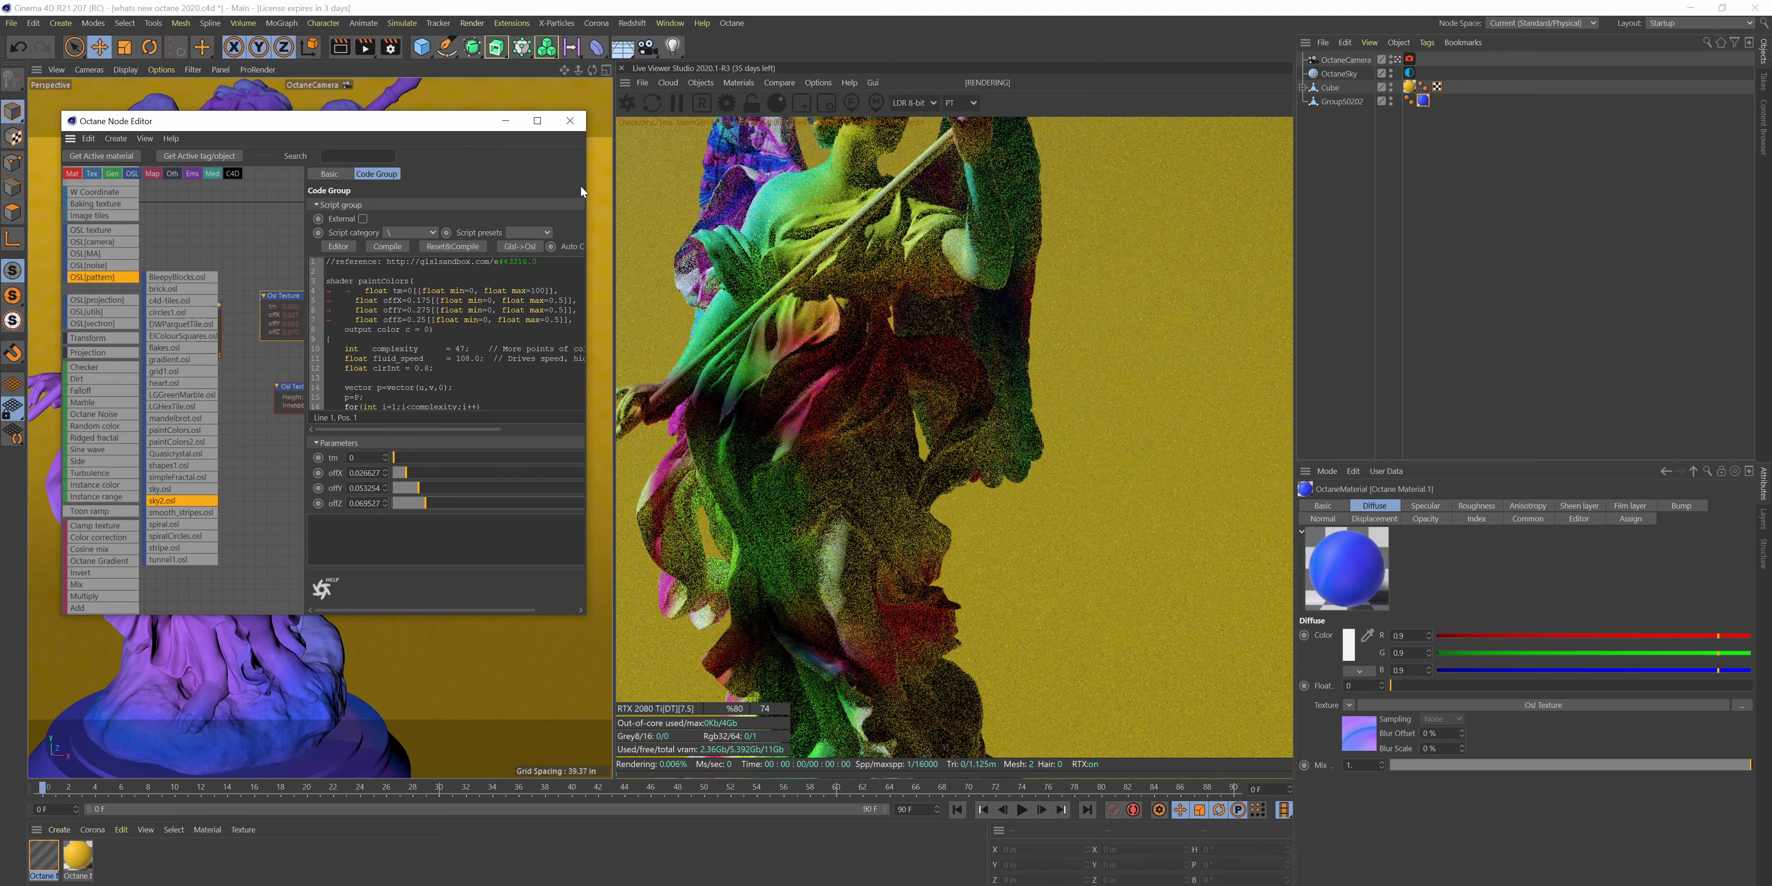
left_click(559, 128)
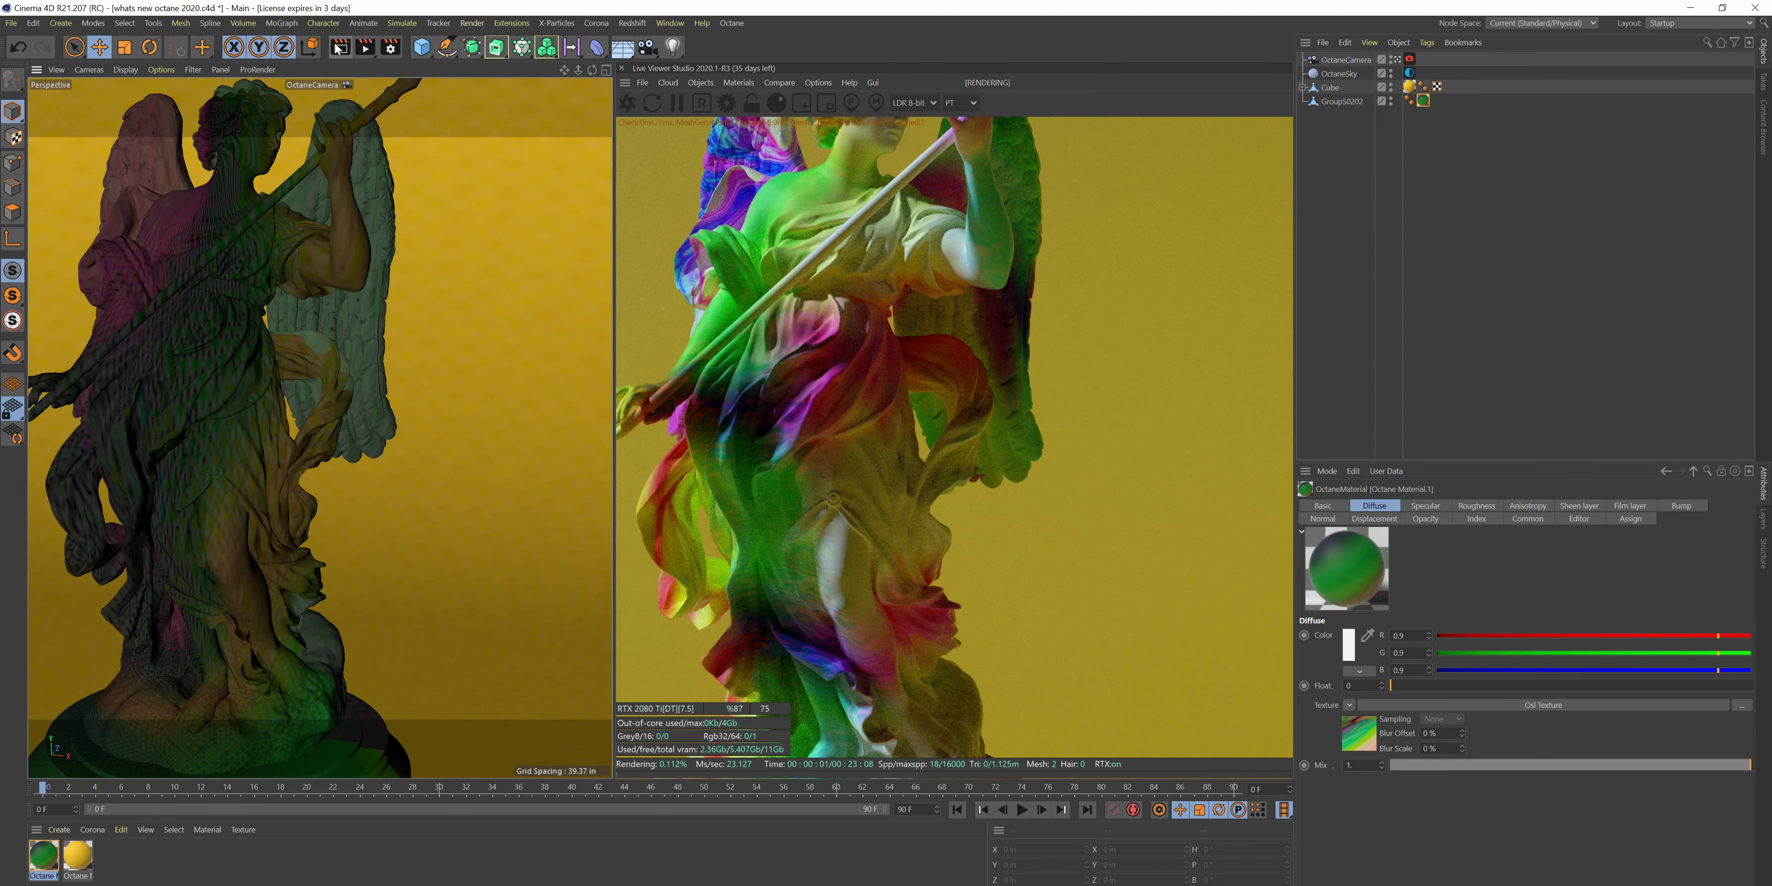
- Select the statue object Group50202 and reframe the camera to show the whole figure with its round base
left_click(1338, 102)
left_click(1339, 505)
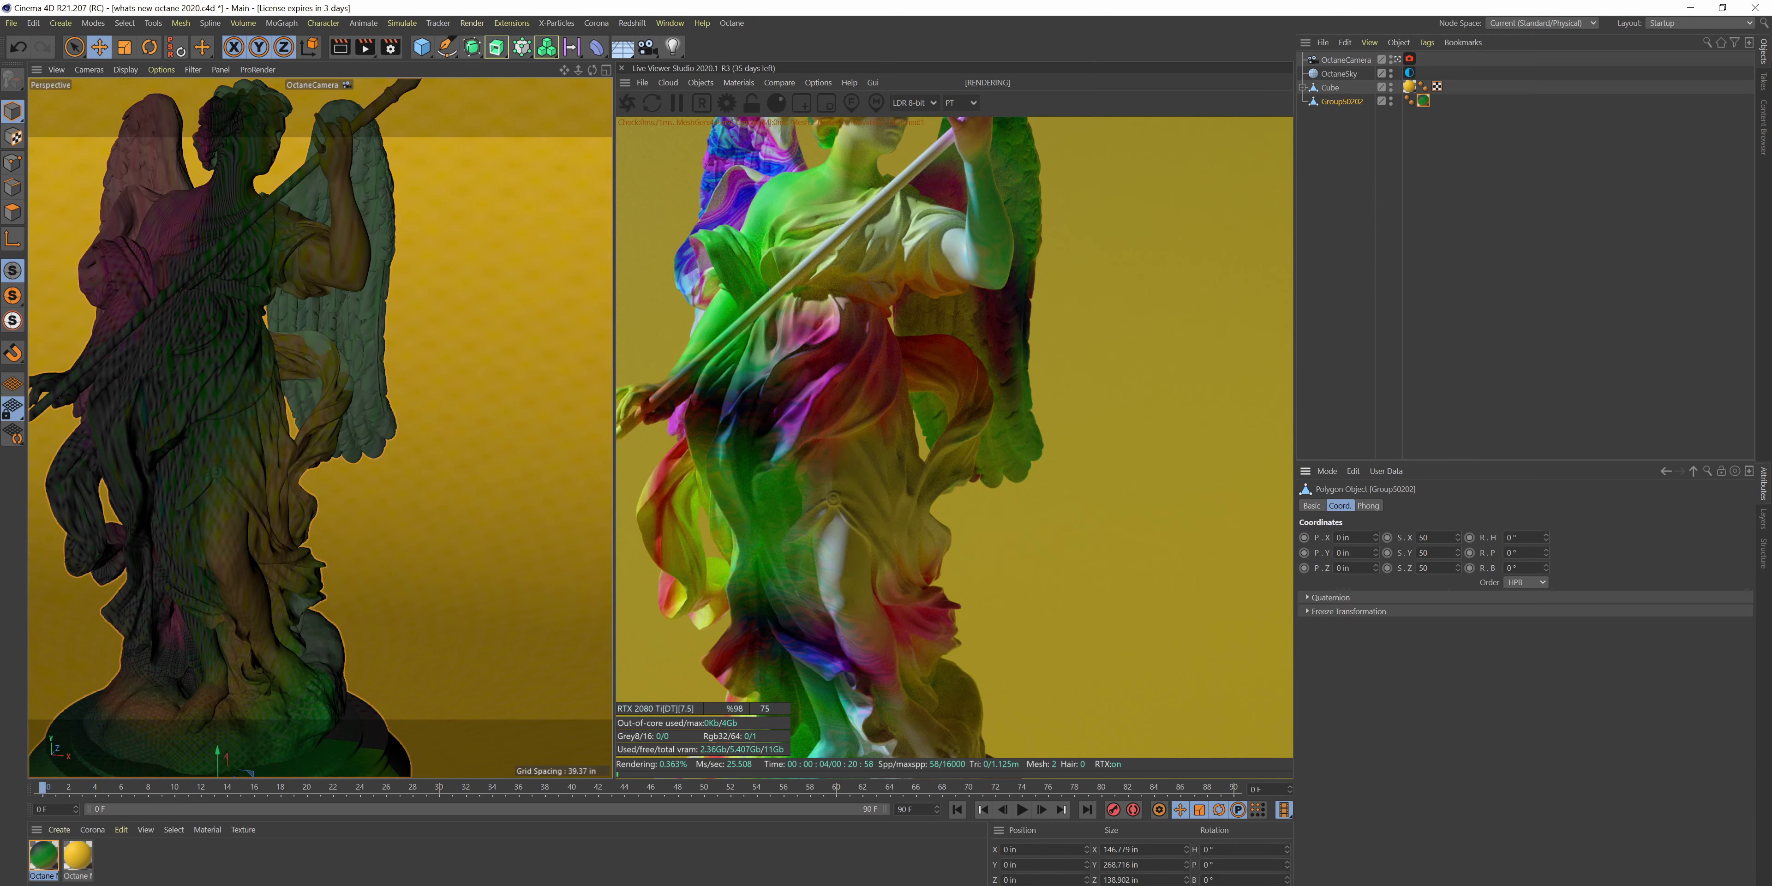
left_click_drag(1375, 552, 407, 412)
key("ctrl+z")
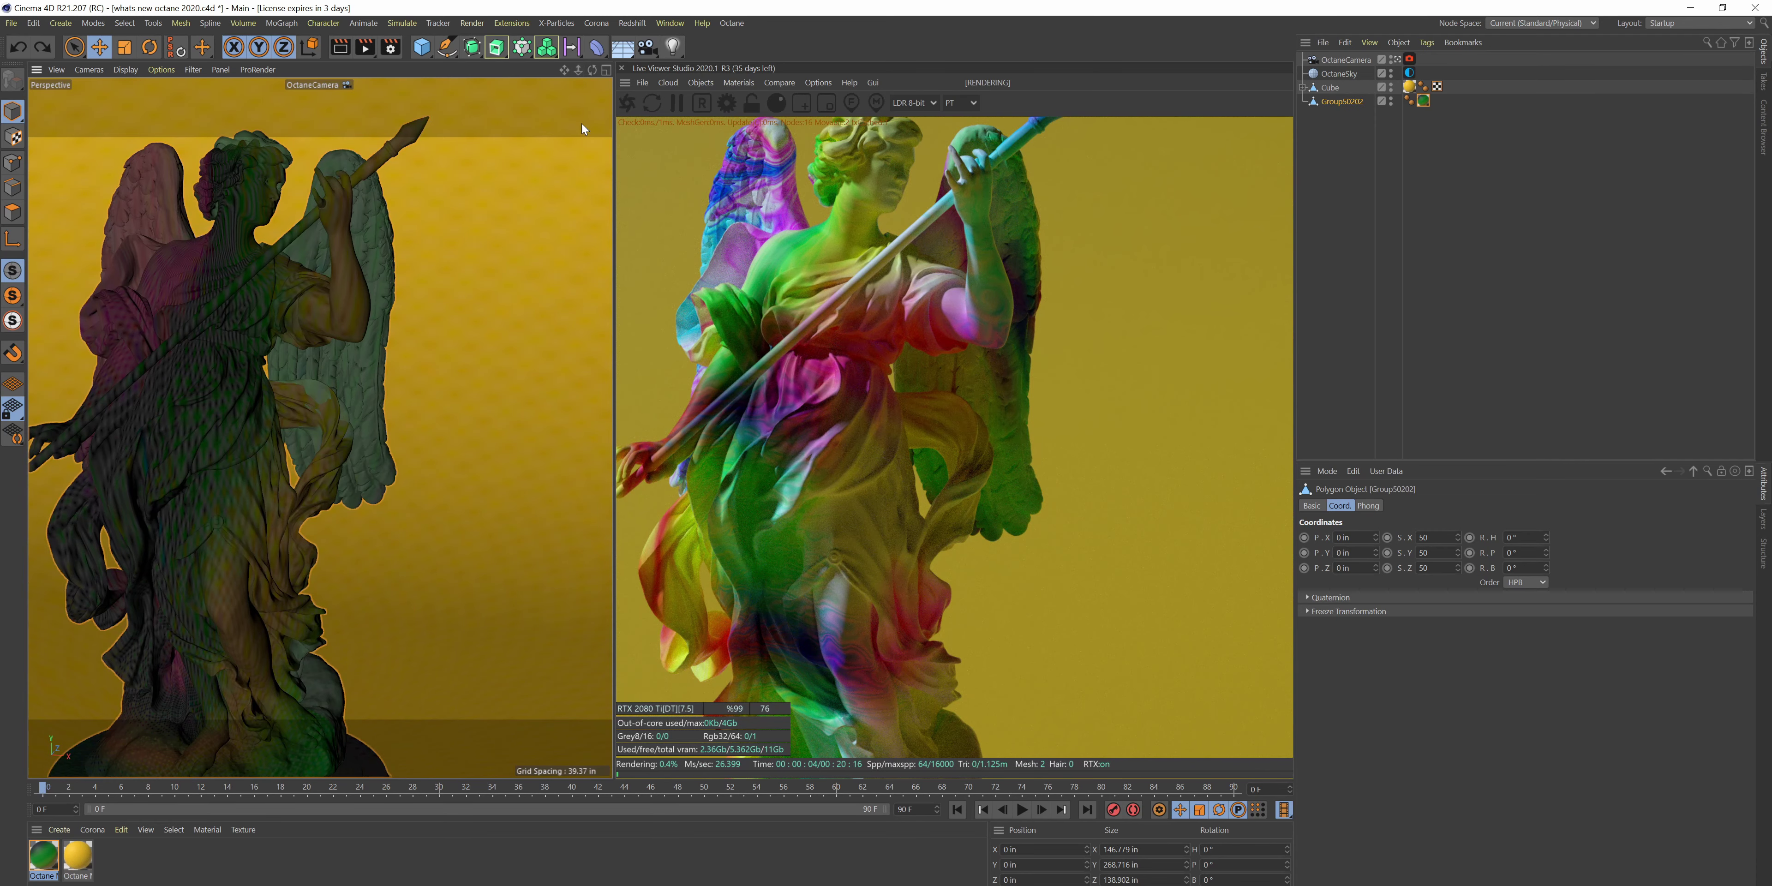
left_click_drag(578, 71, 540, 75)
- Open the statue material's node graph and connect a Cinema 4D Noise node to the Diffuse input
double_click(33, 851)
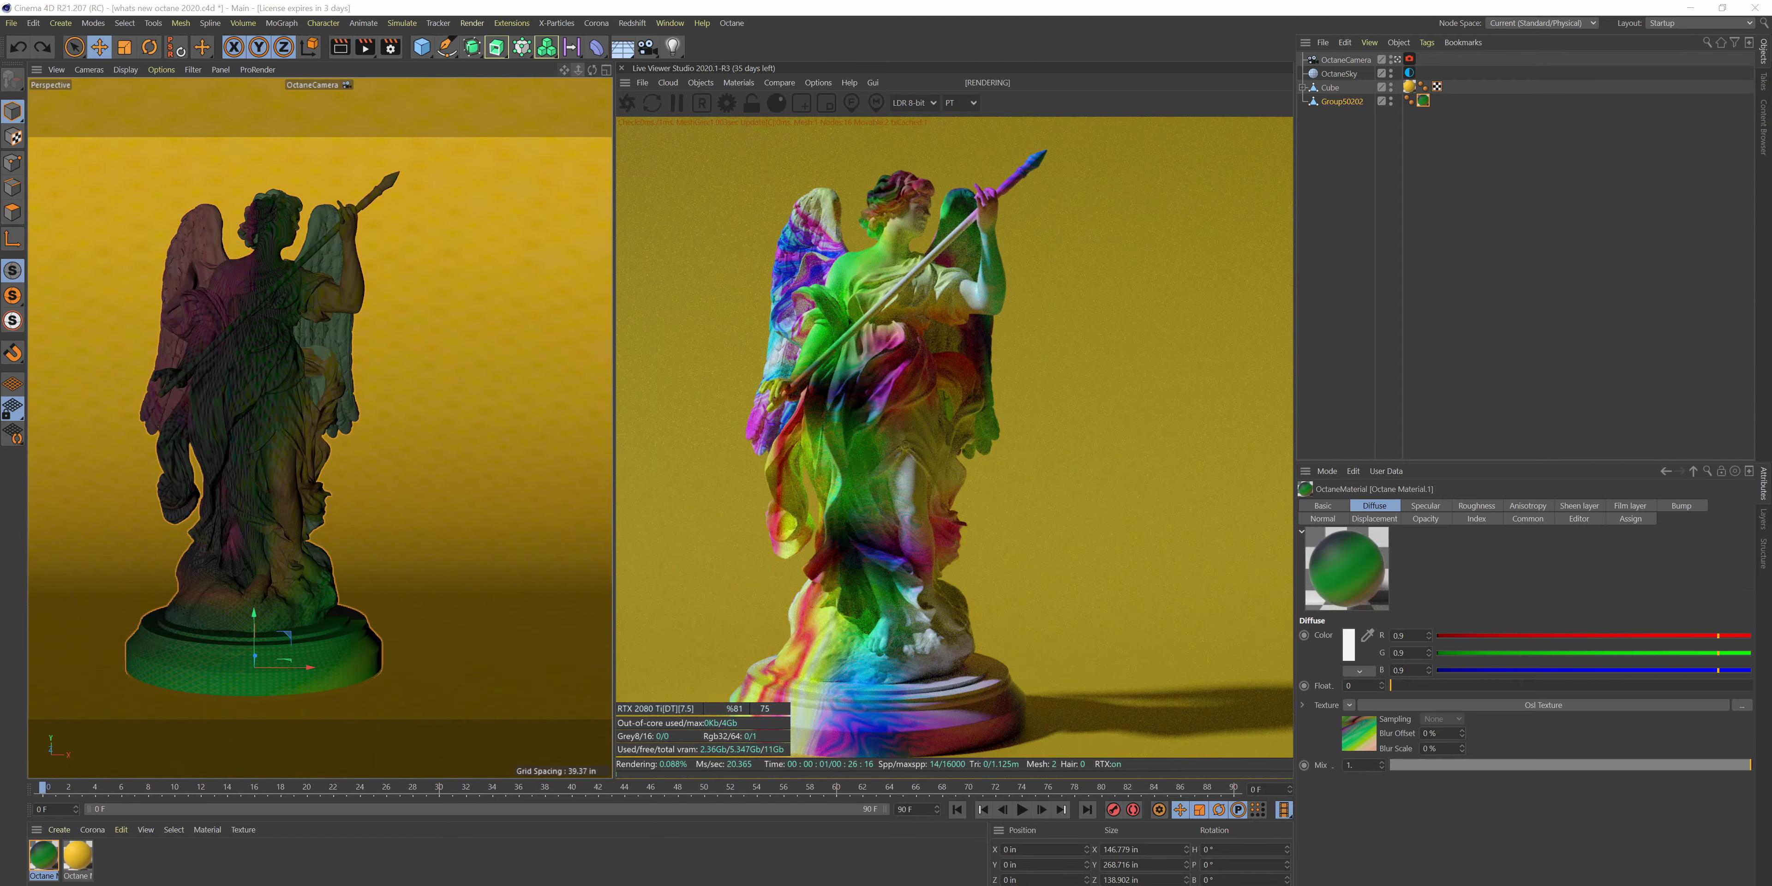
double_click(42, 855)
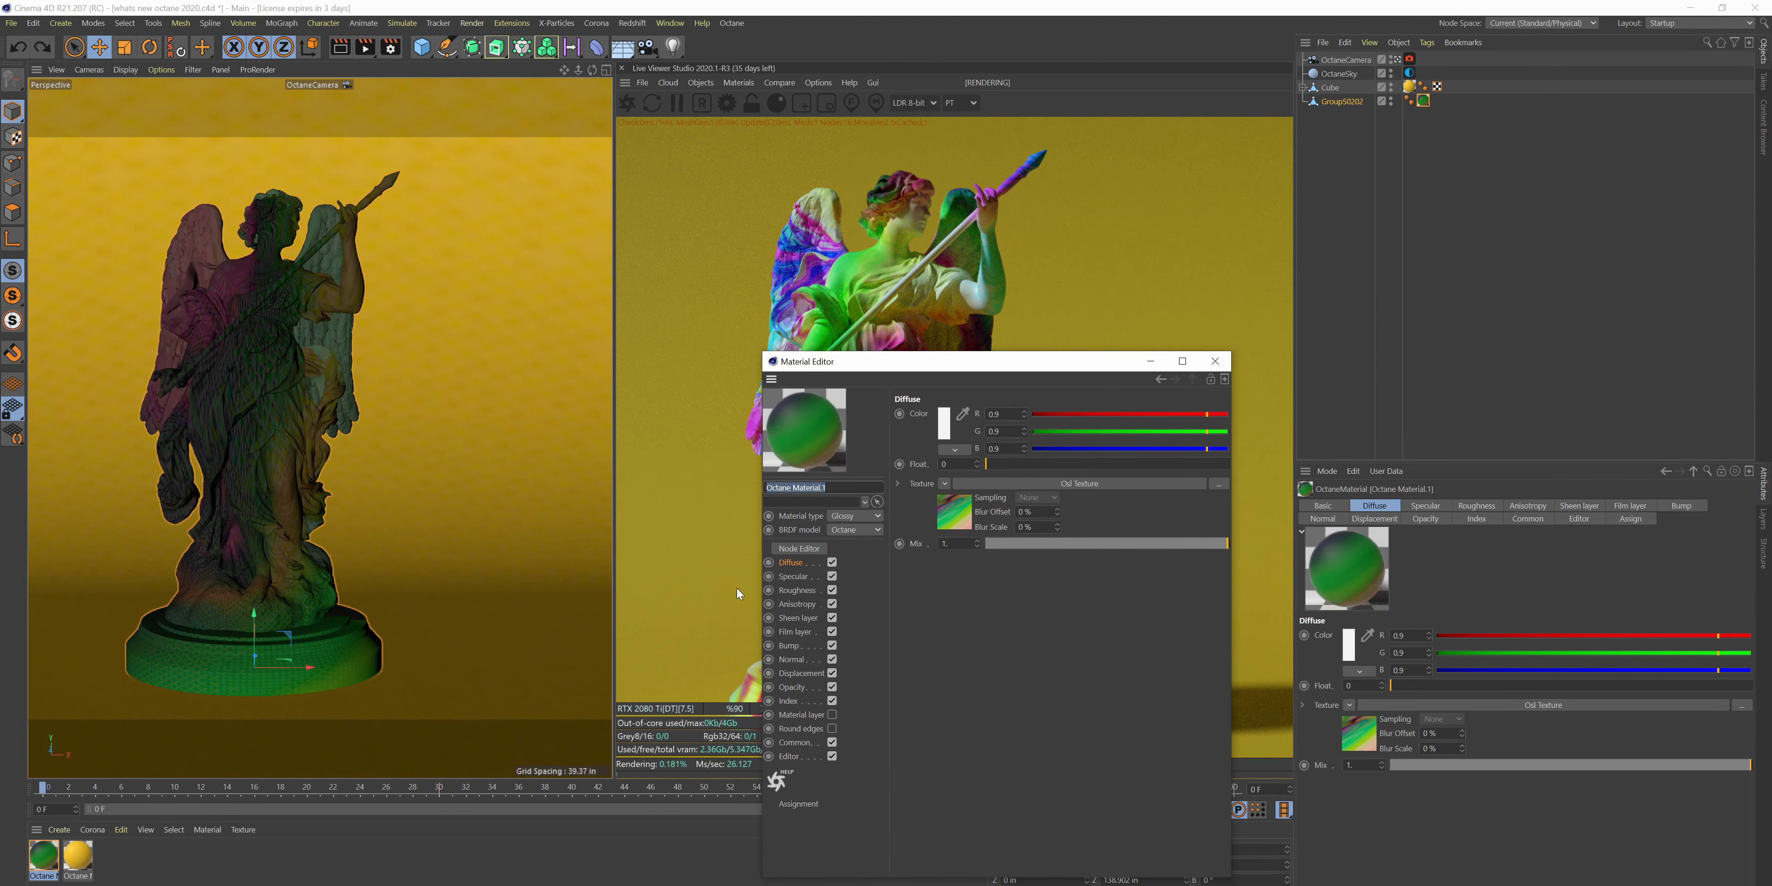
left_click(818, 548)
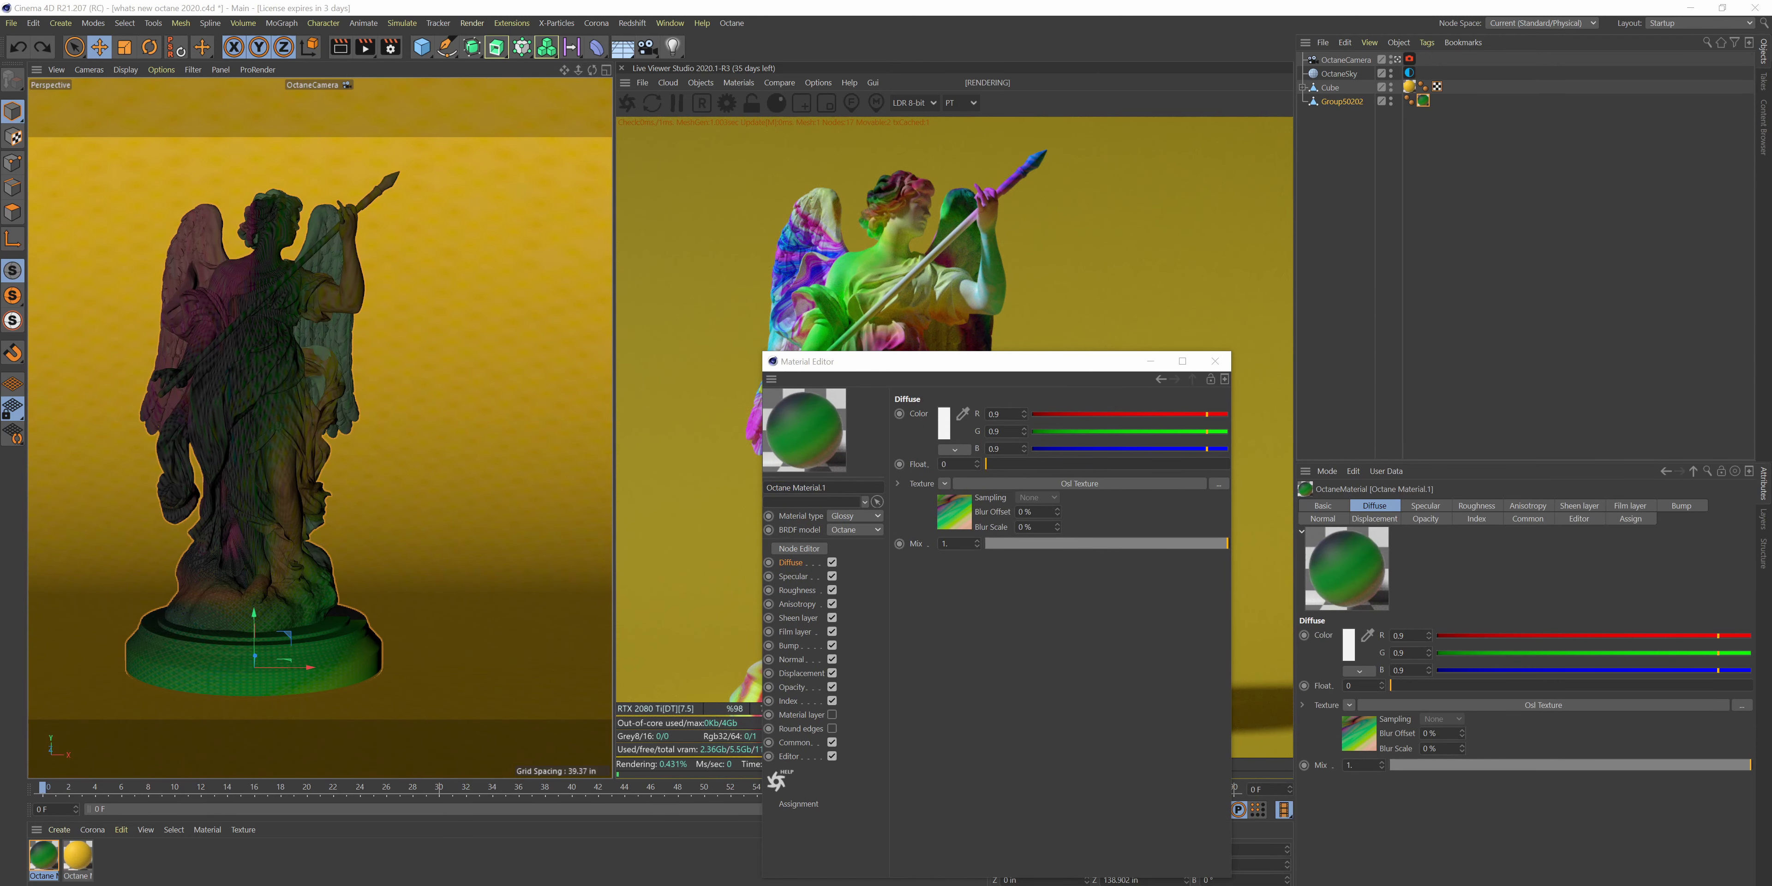
left_click_drag(961, 350, 947, 251)
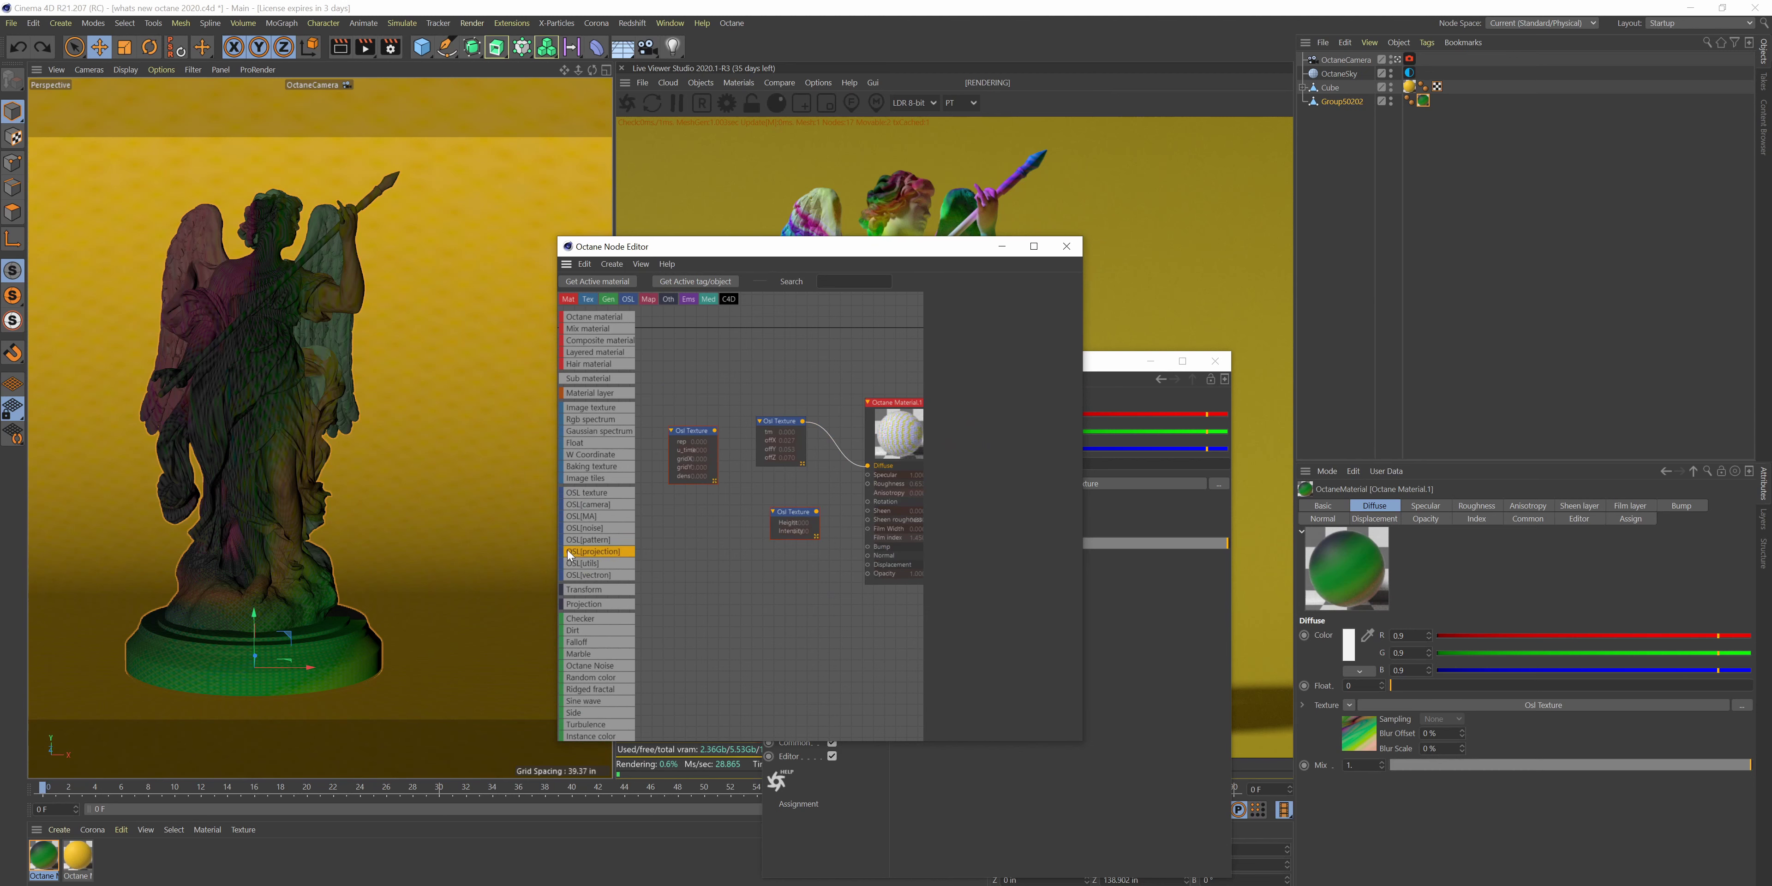
left_click(614, 529)
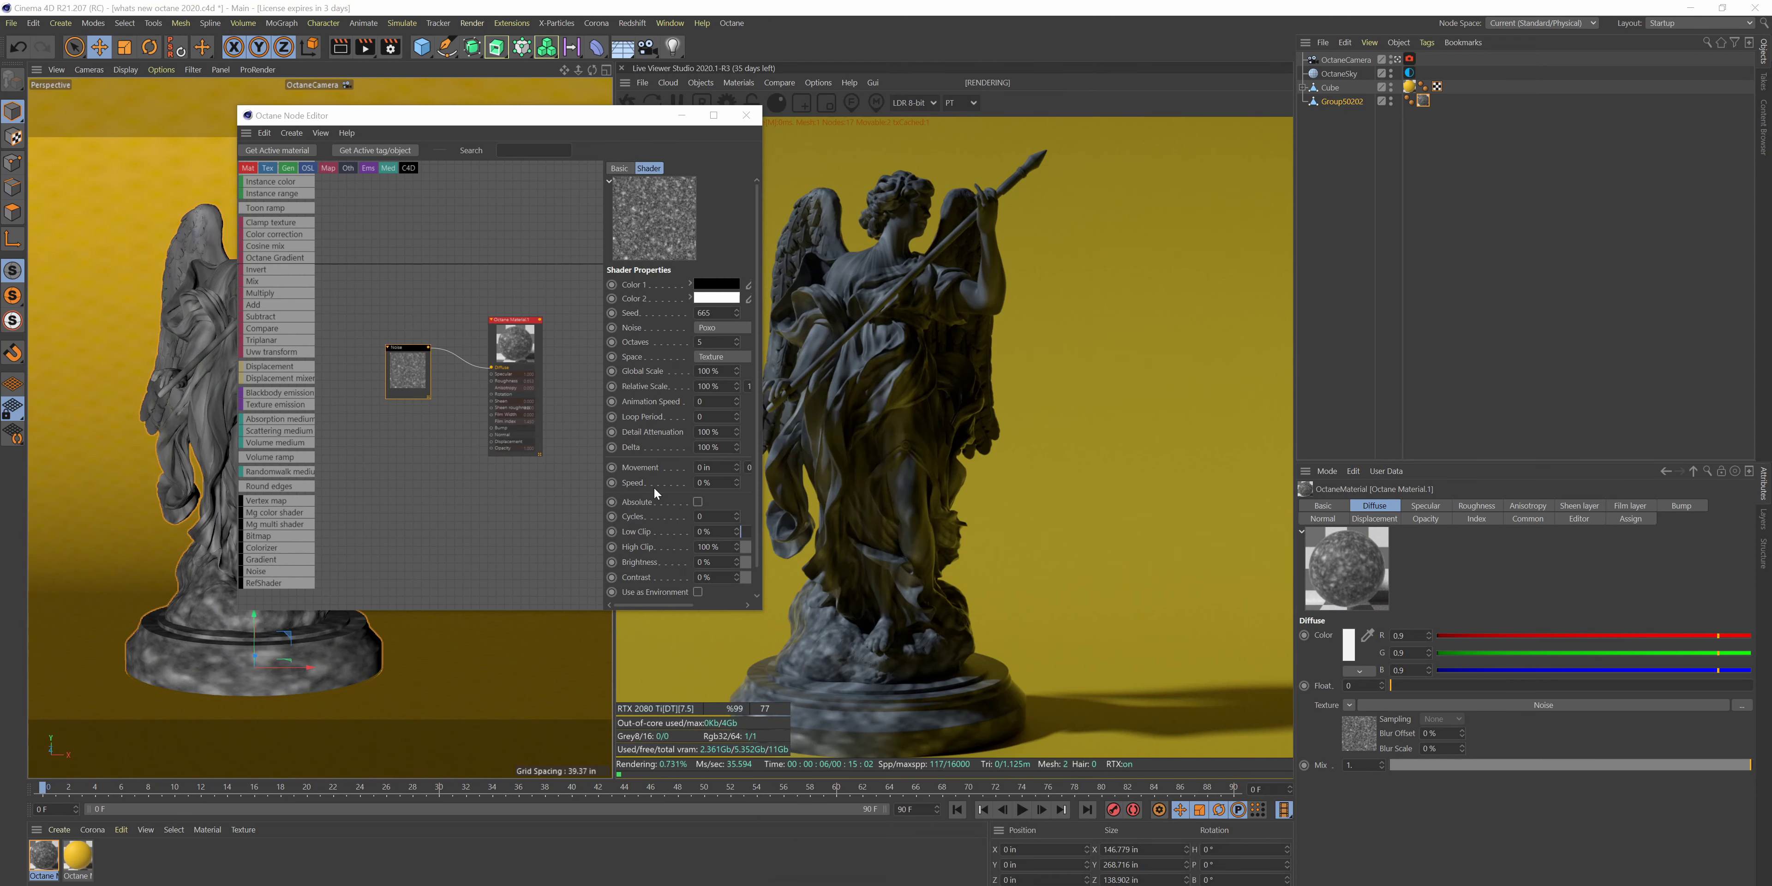
- Arrange the Noise node beside the material node so its preview and connection are clearly laid out
scroll(371, 387, "up", 5)
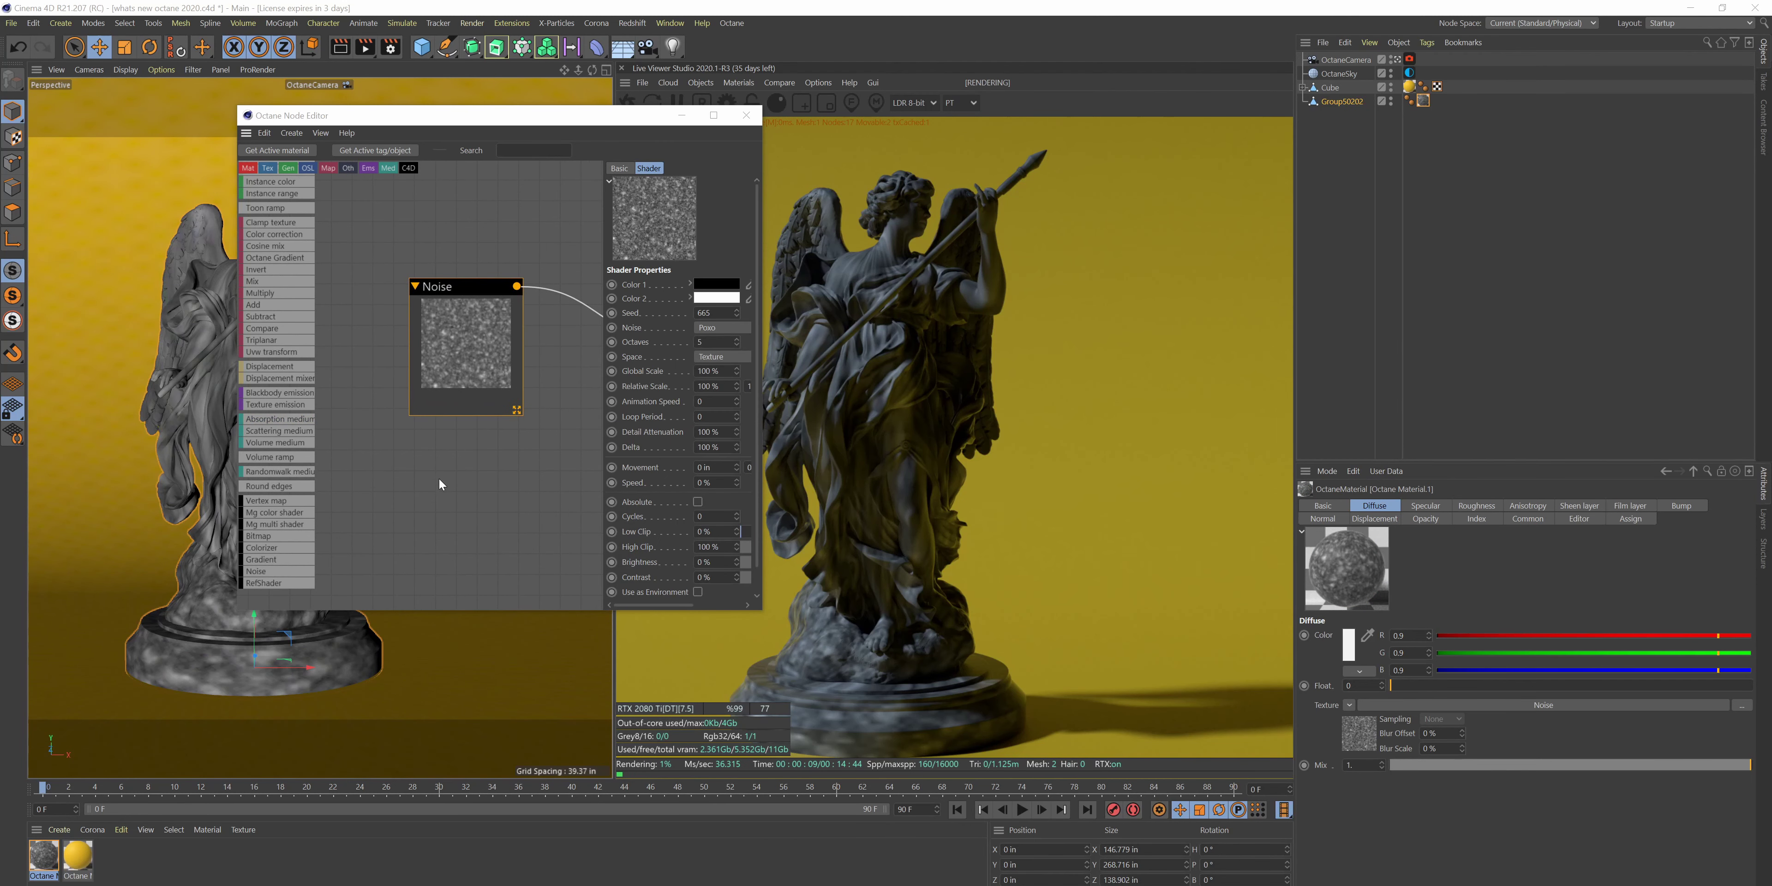
scroll(383, 487, "down", 4)
scroll(383, 487, "up", 3)
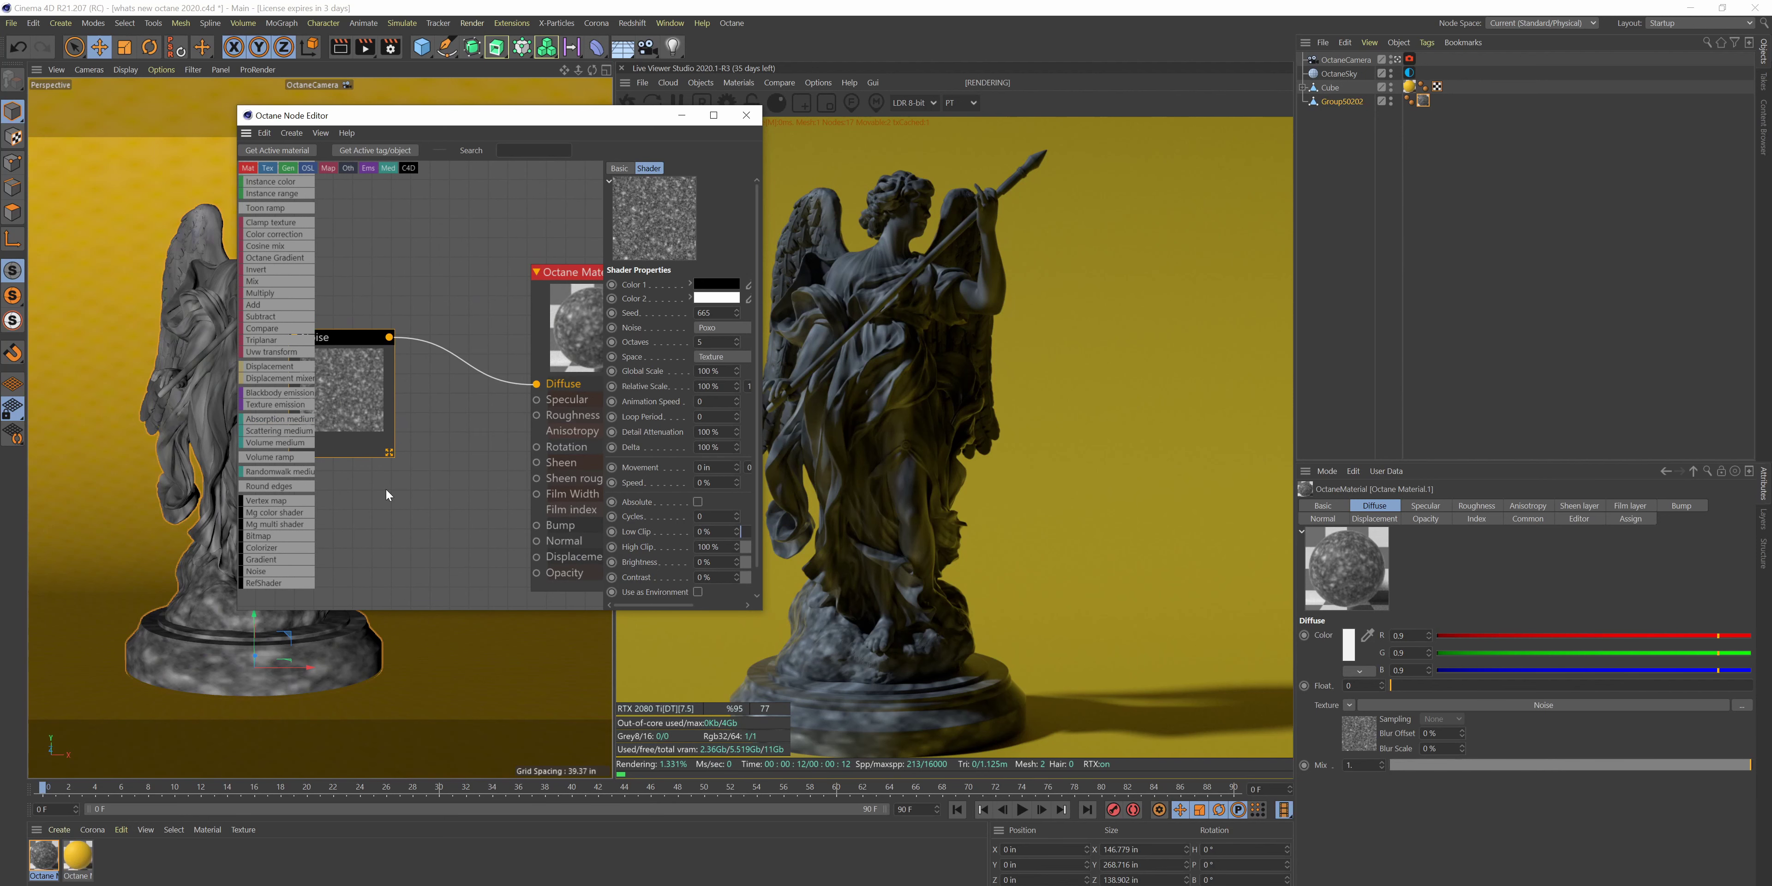
middle_click_drag(411, 388, 433, 400)
left_click_drag(374, 351, 425, 294)
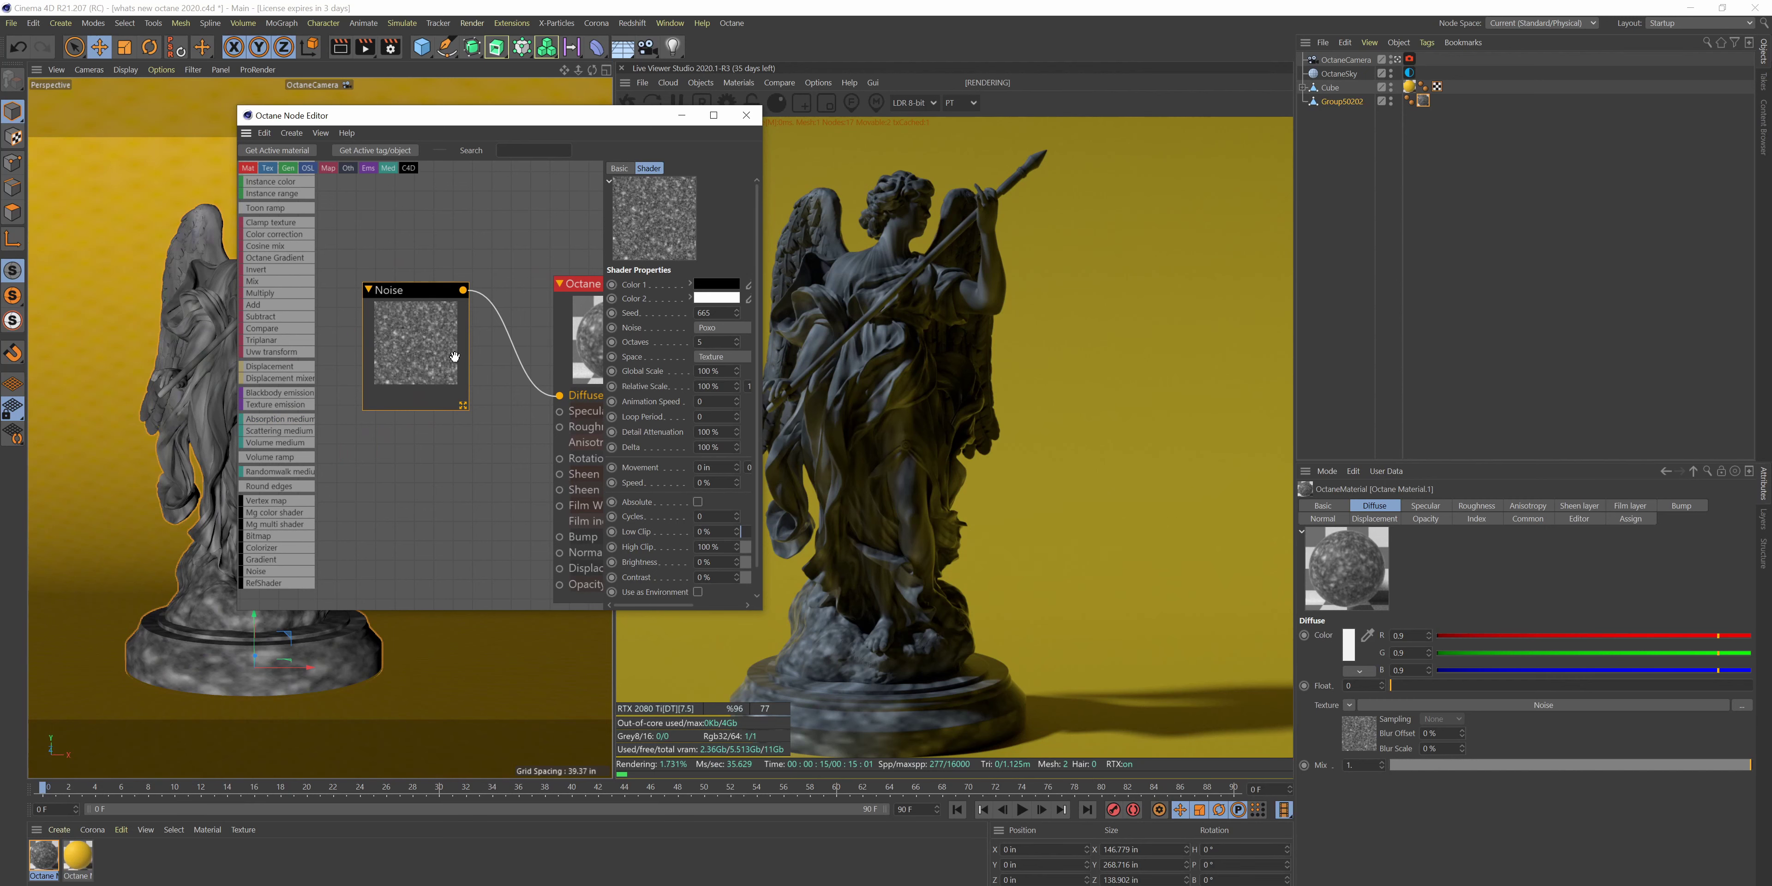
left_click_drag(415, 300, 443, 323)
middle_click_drag(456, 280, 435, 280)
- Set the Noise node's noise type to Stupl, cycle back through the preceding types to Buya, and reposition the node
left_click(721, 328)
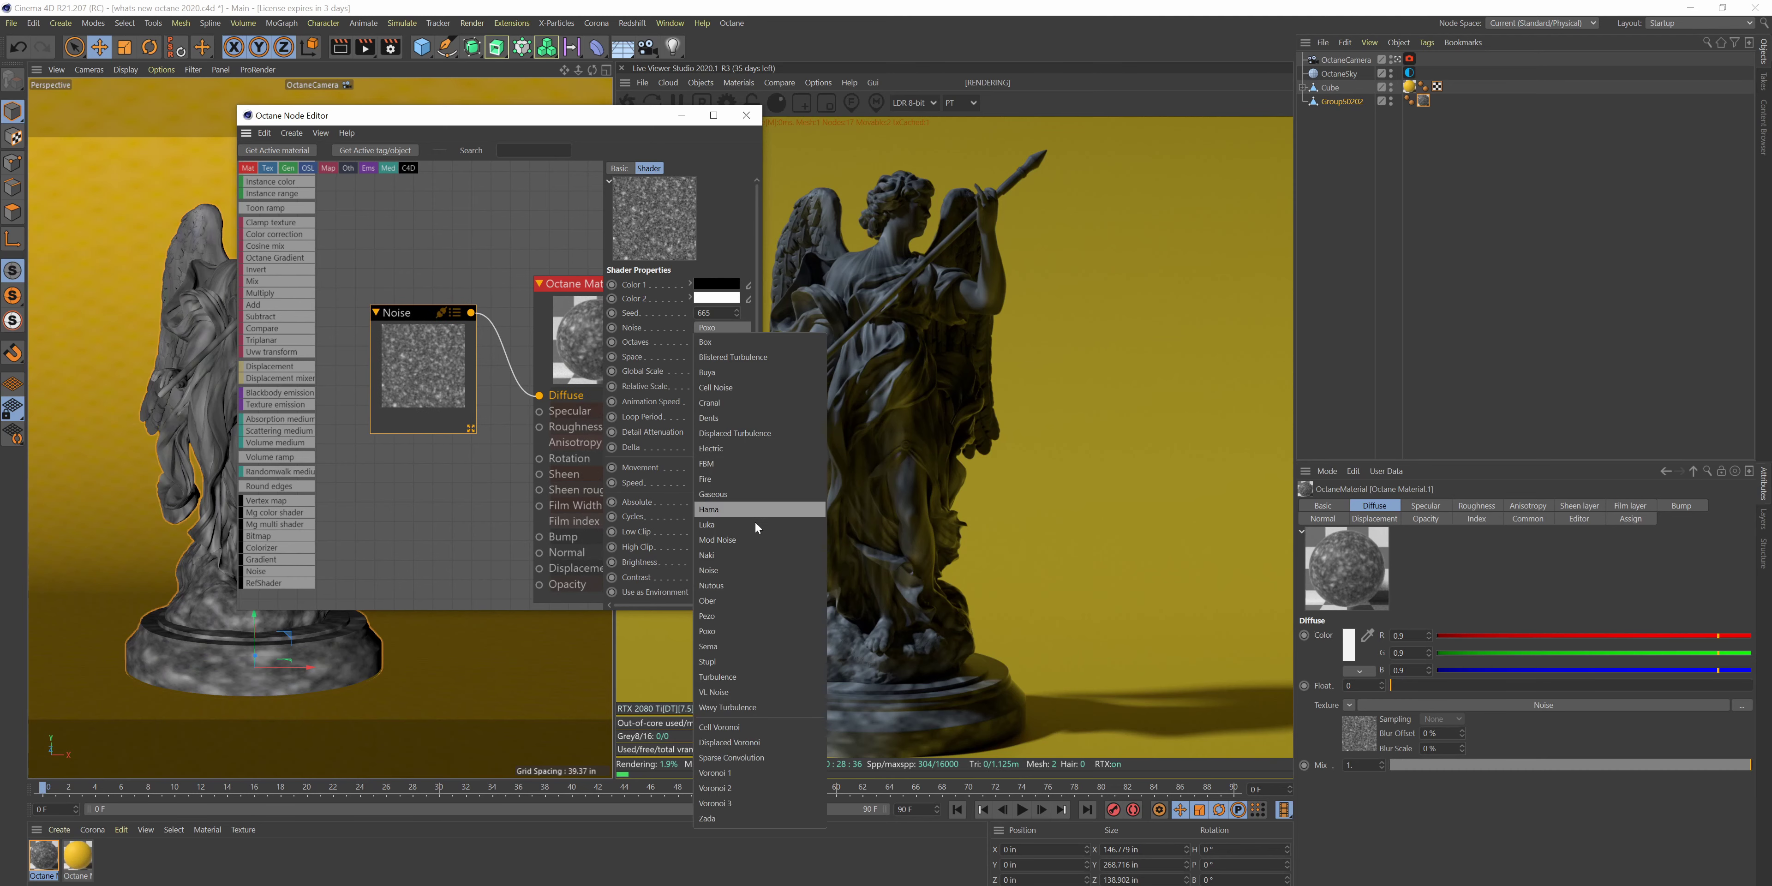
left_click(755, 657)
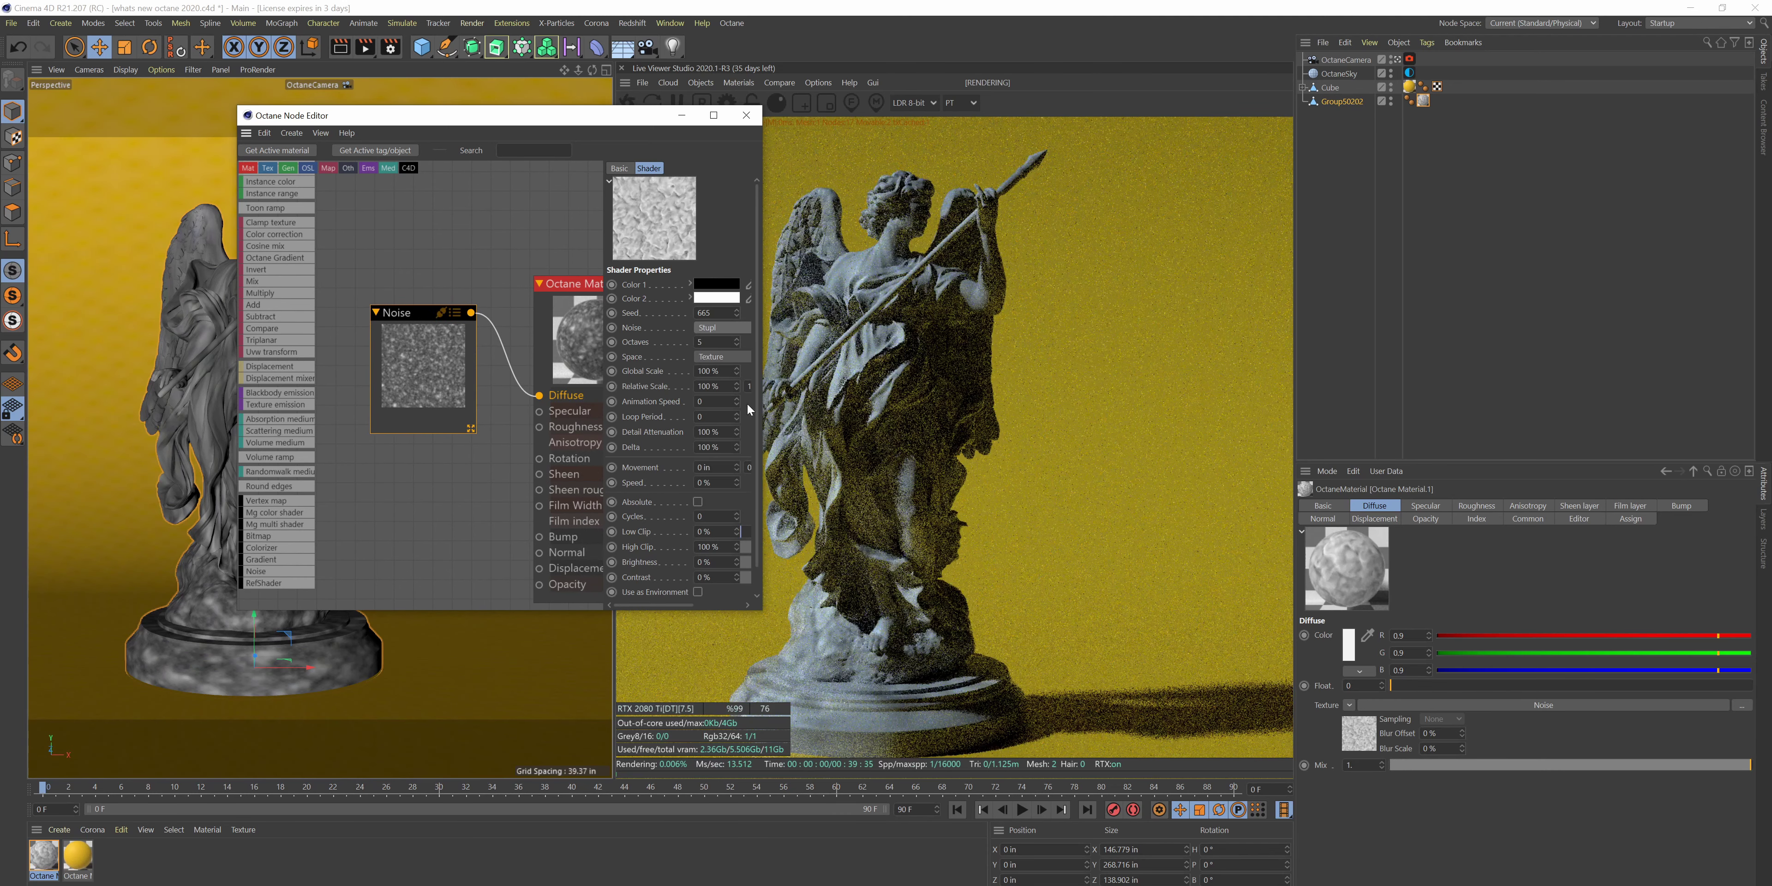
scroll(719, 325, "up", 1)
scroll(722, 328, "up", 5)
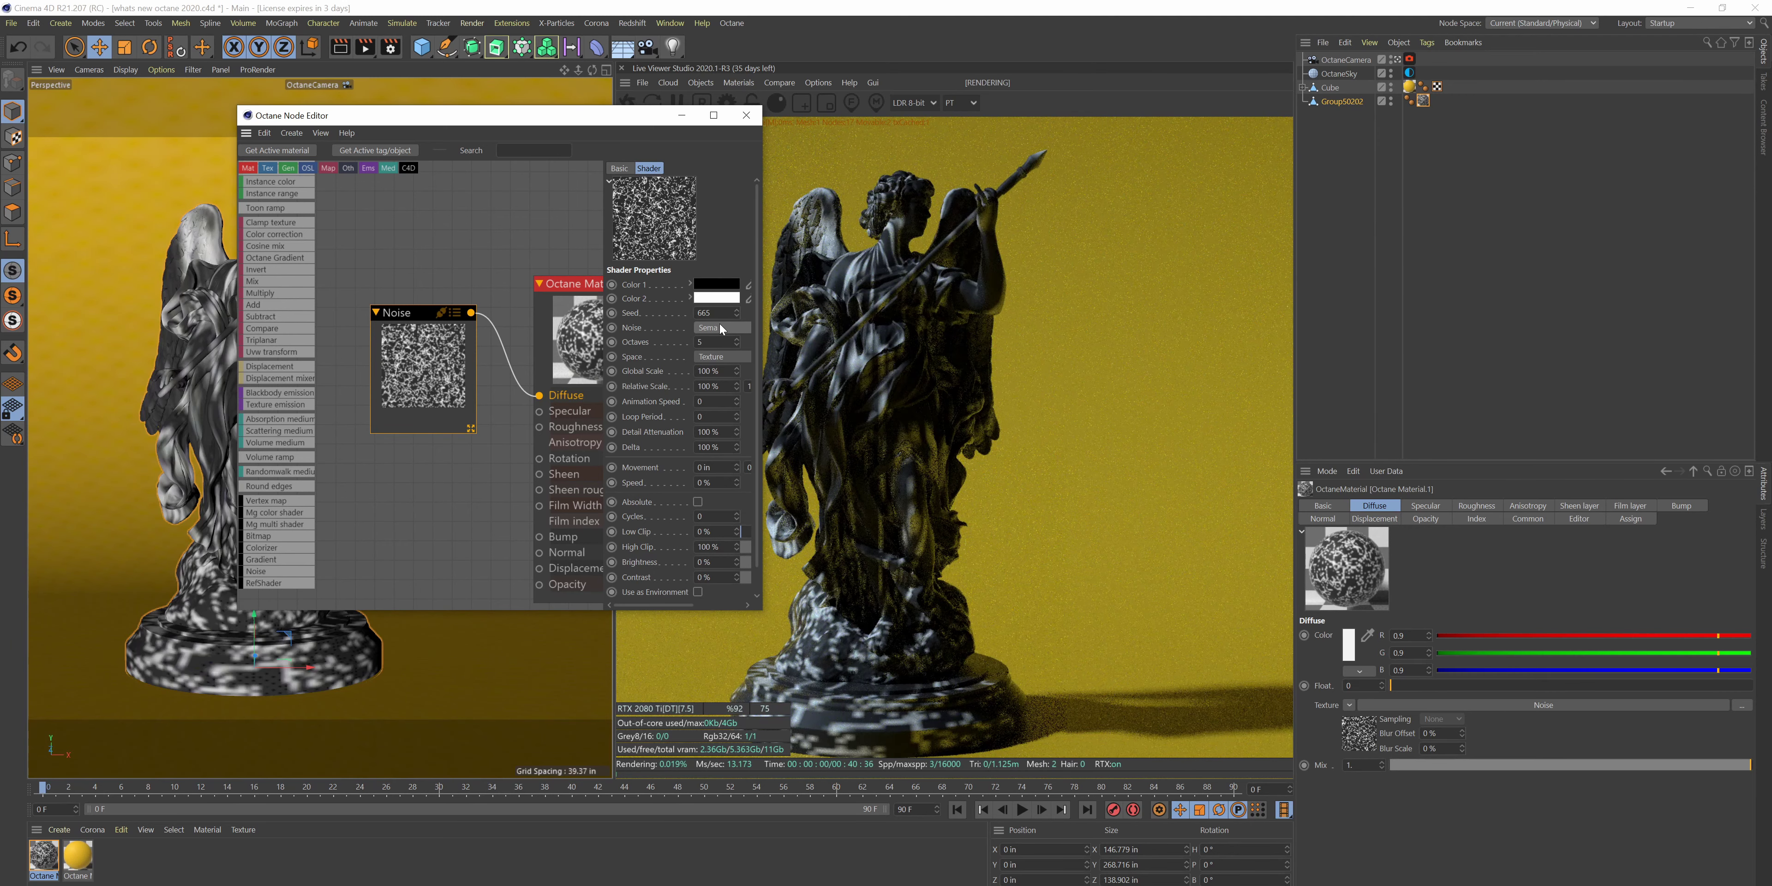
scroll(721, 329, "up", 4)
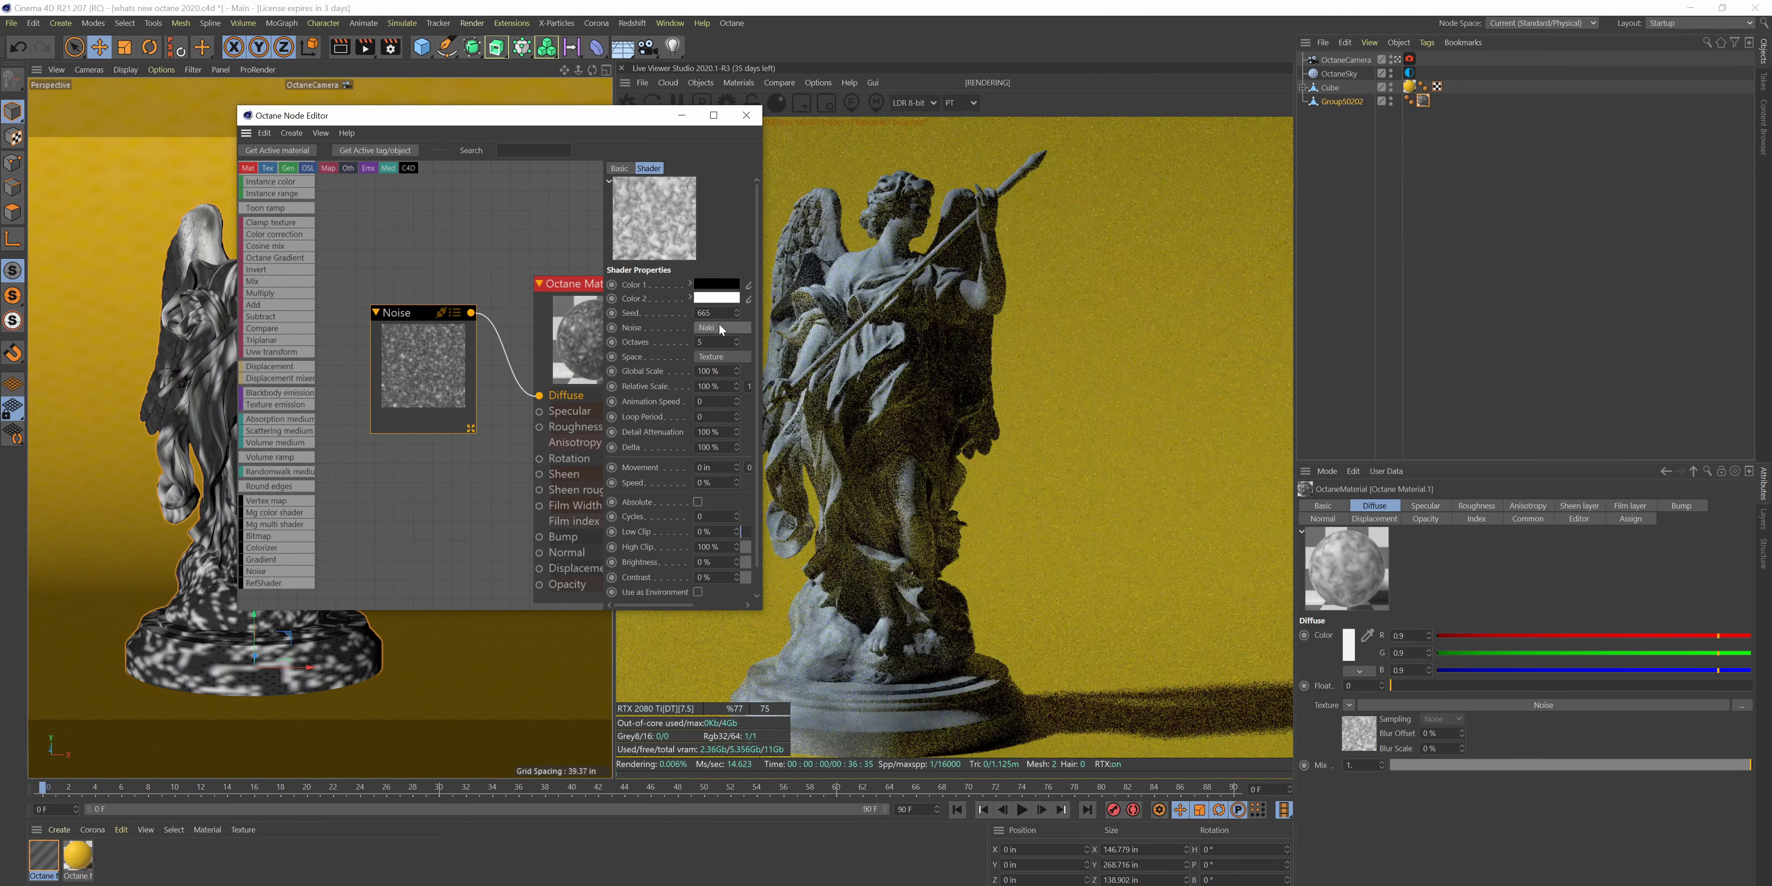
scroll(722, 328, "up", 2)
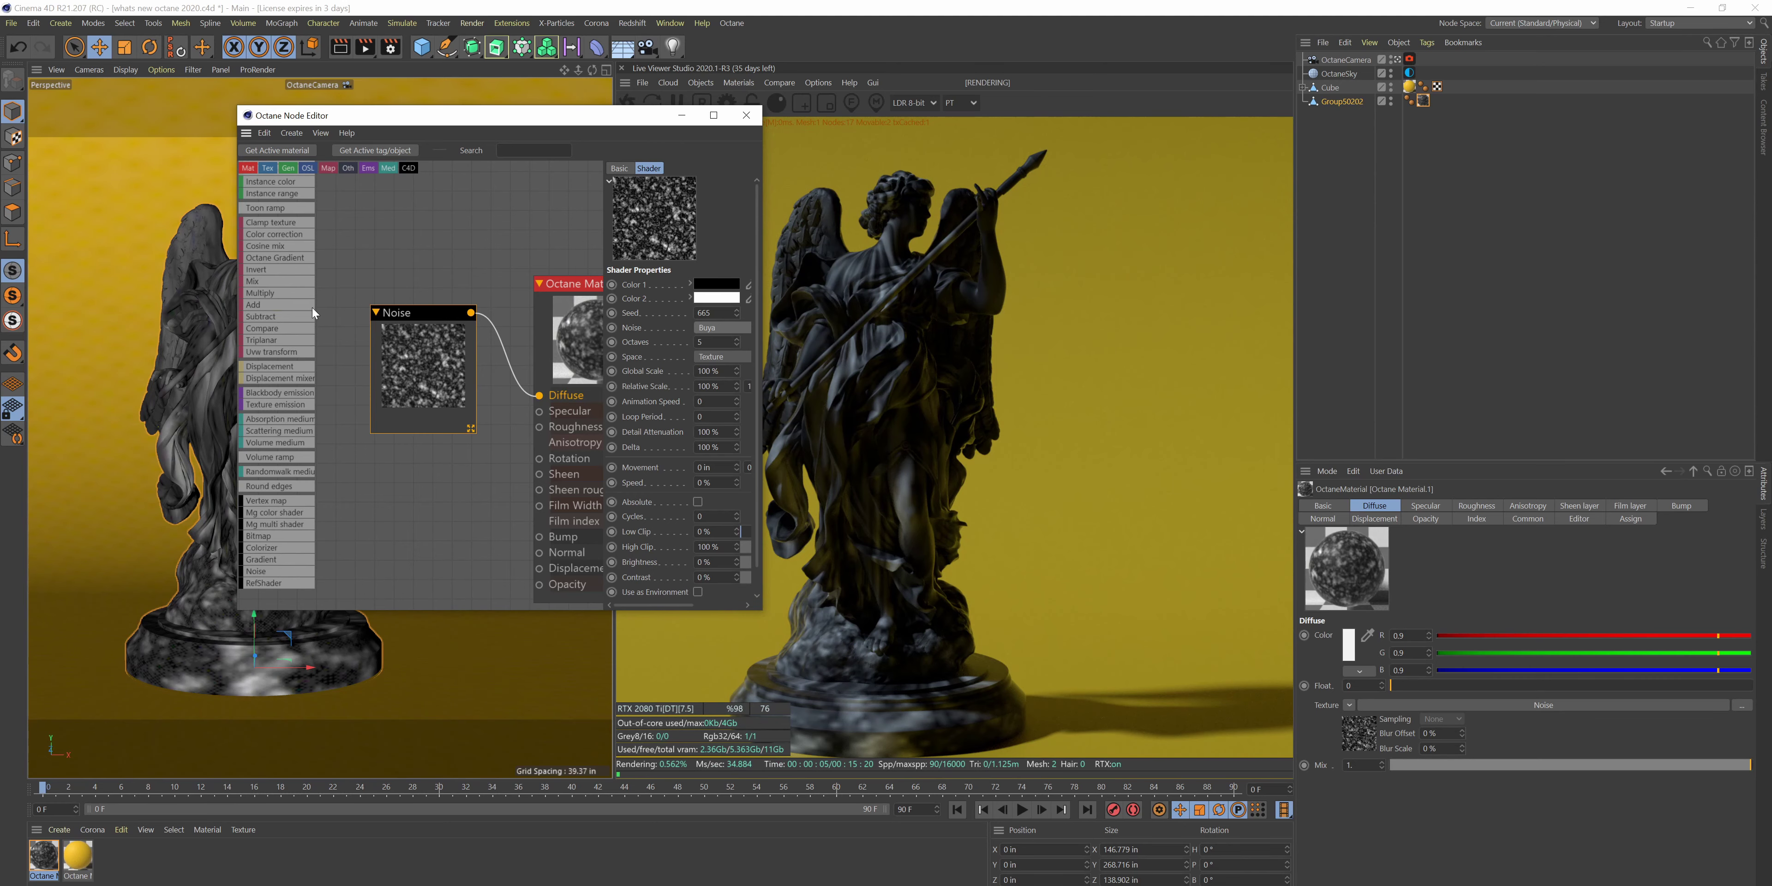
left_click_drag(422, 351, 402, 413)
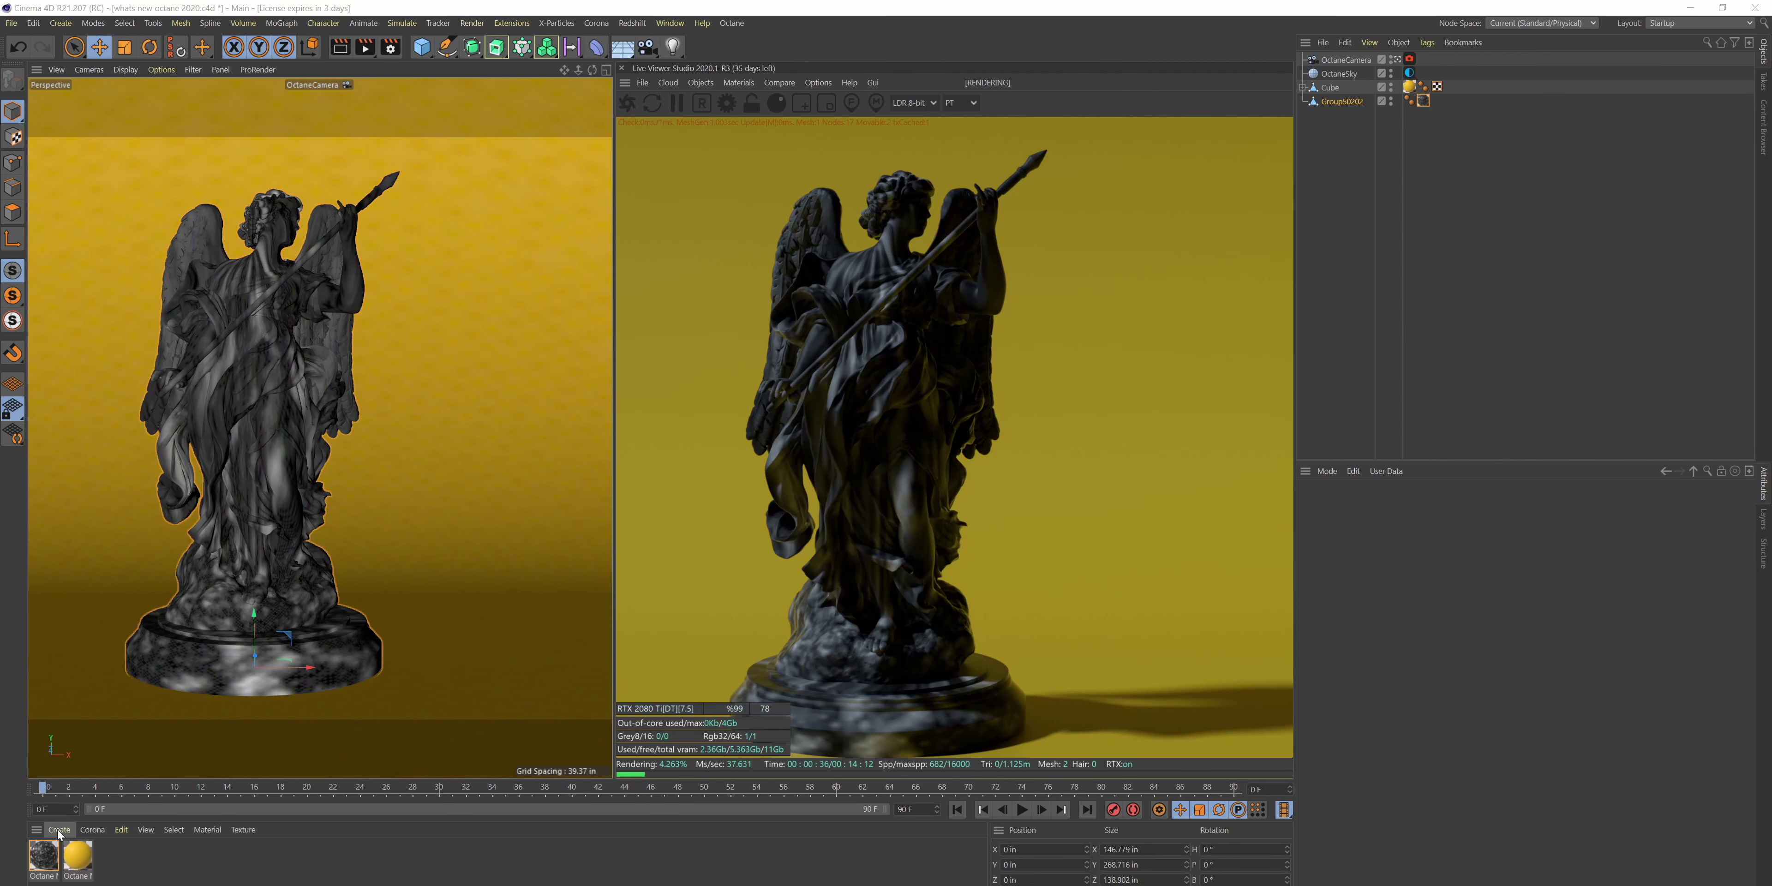
- Create a new Octane Layered material from the c4doctane extensions
left_click(57, 830)
mouse_move(135, 676)
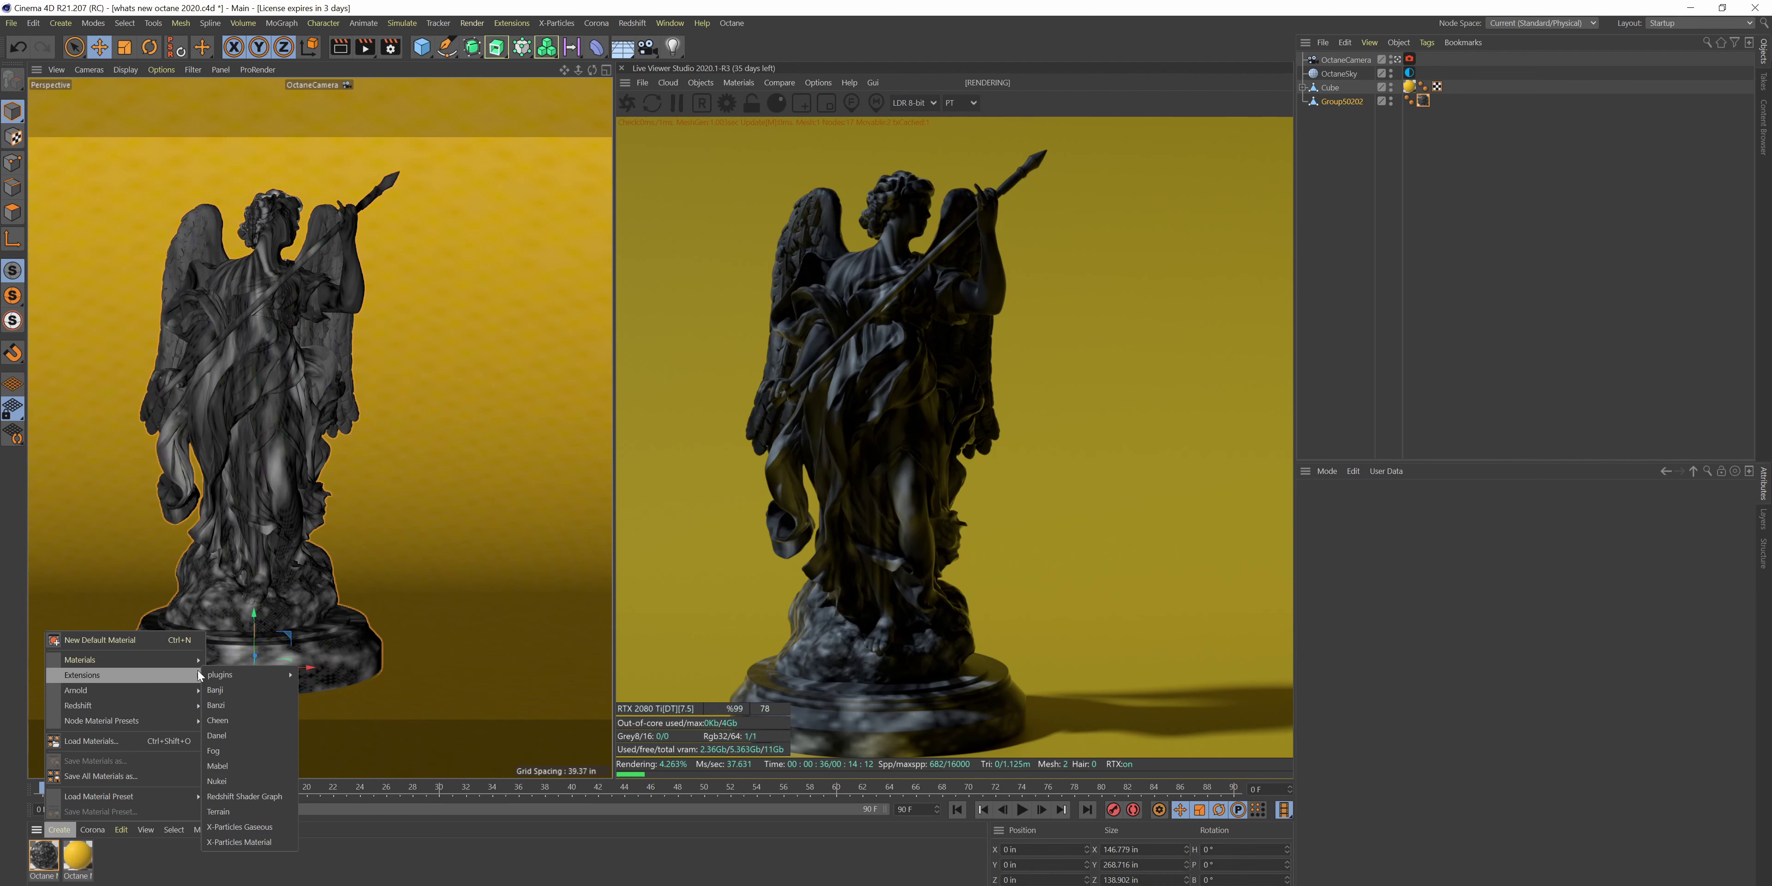
mouse_move(248, 674)
mouse_move(377, 676)
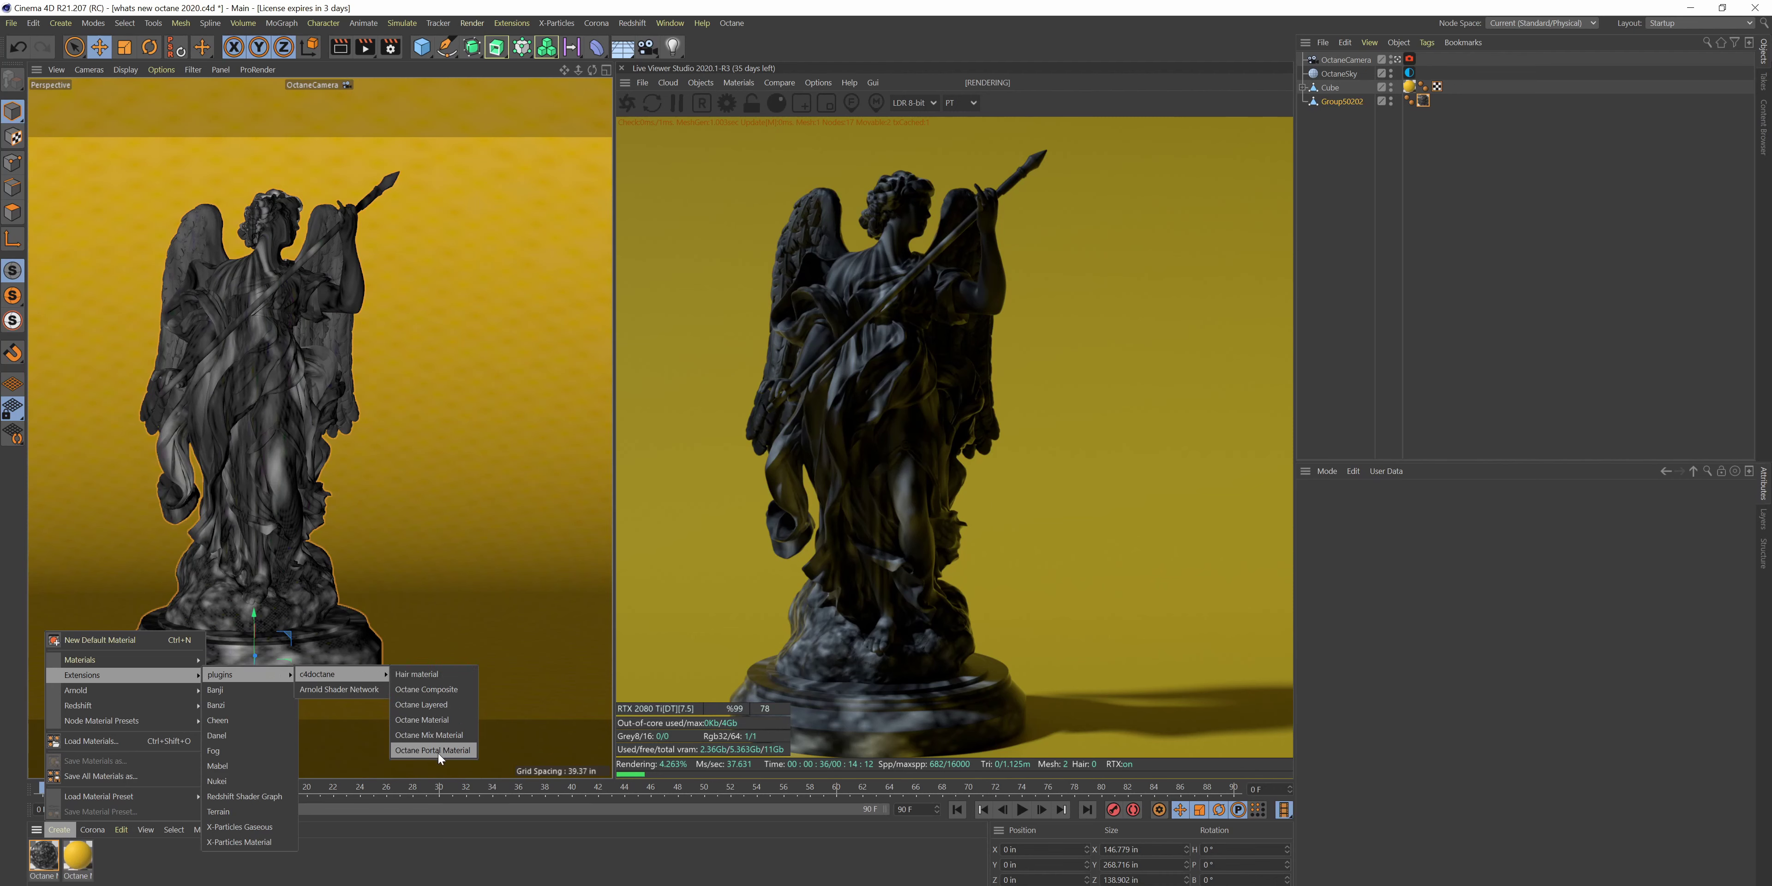
left_click(442, 699)
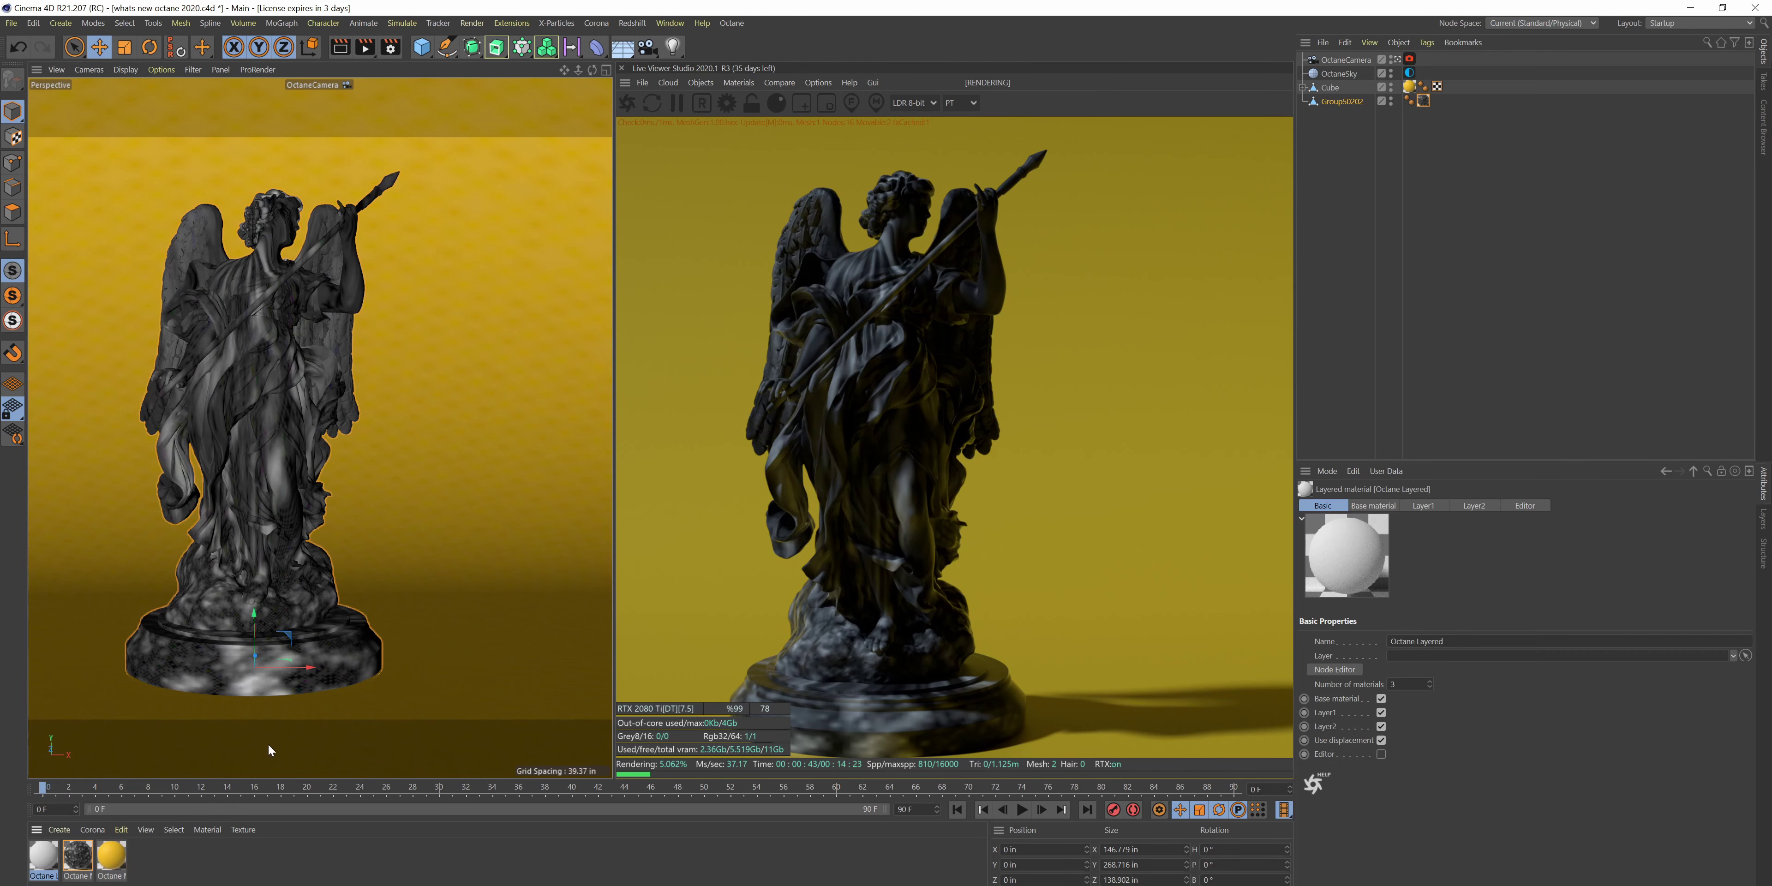
- Apply the Octane Layered material to the statue object Group50202 so it overrides the noise material
left_click_drag(43, 861, 854, 186)
left_click_drag(1328, 109, 1403, 104)
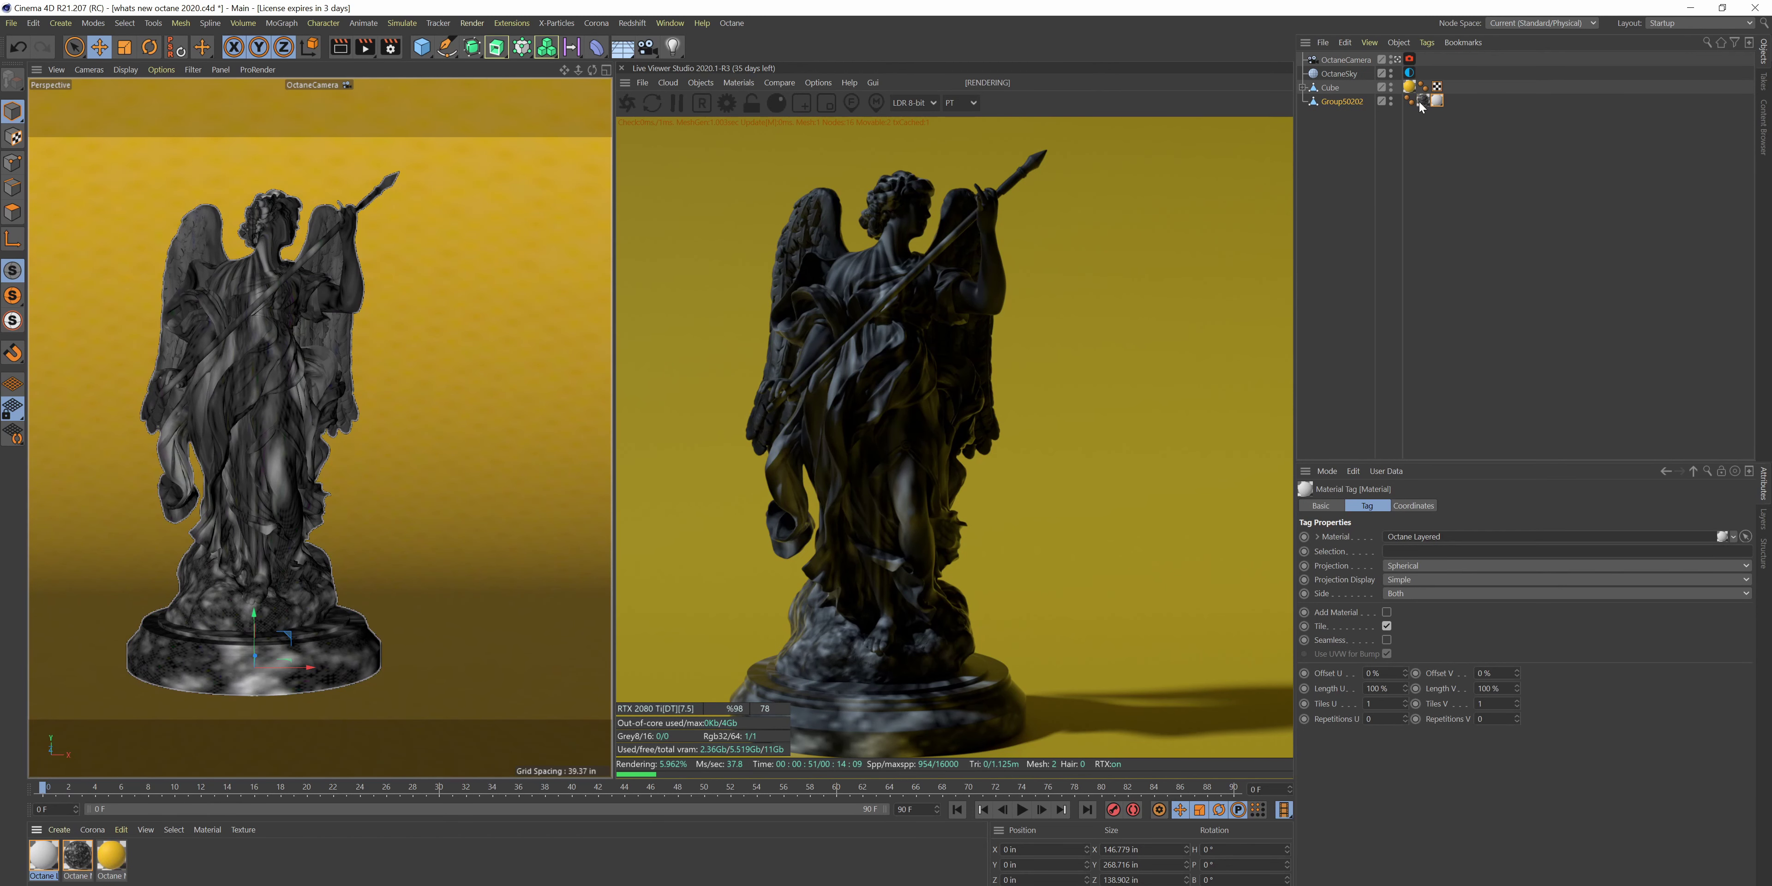
left_click(1419, 99)
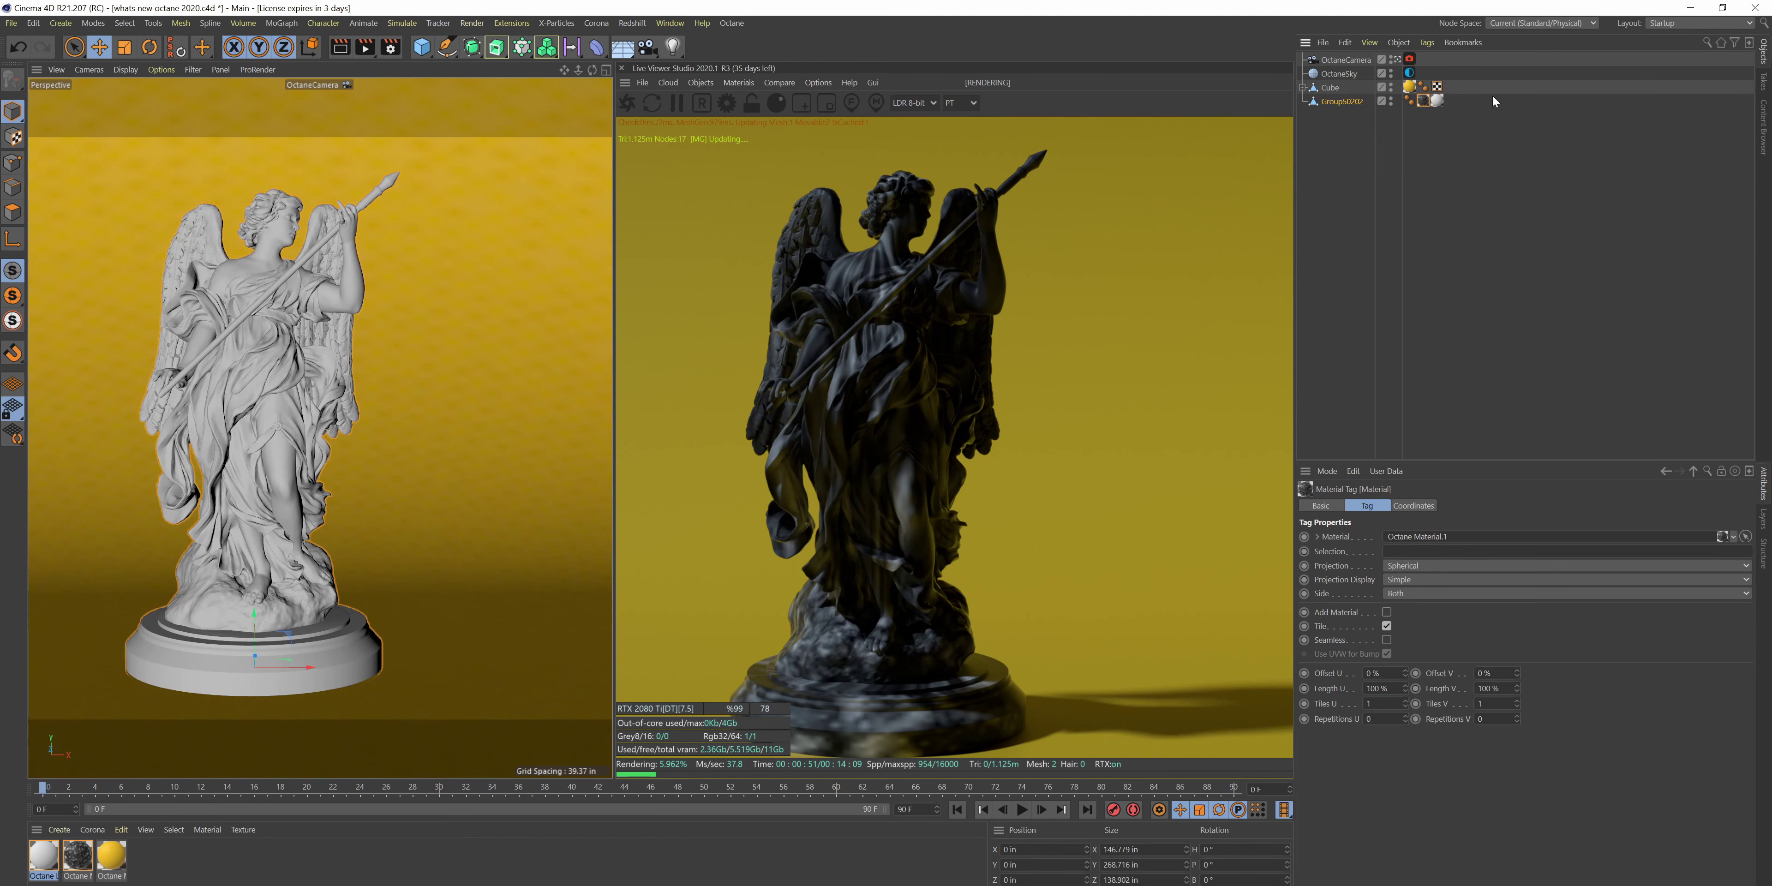
left_click(1343, 102)
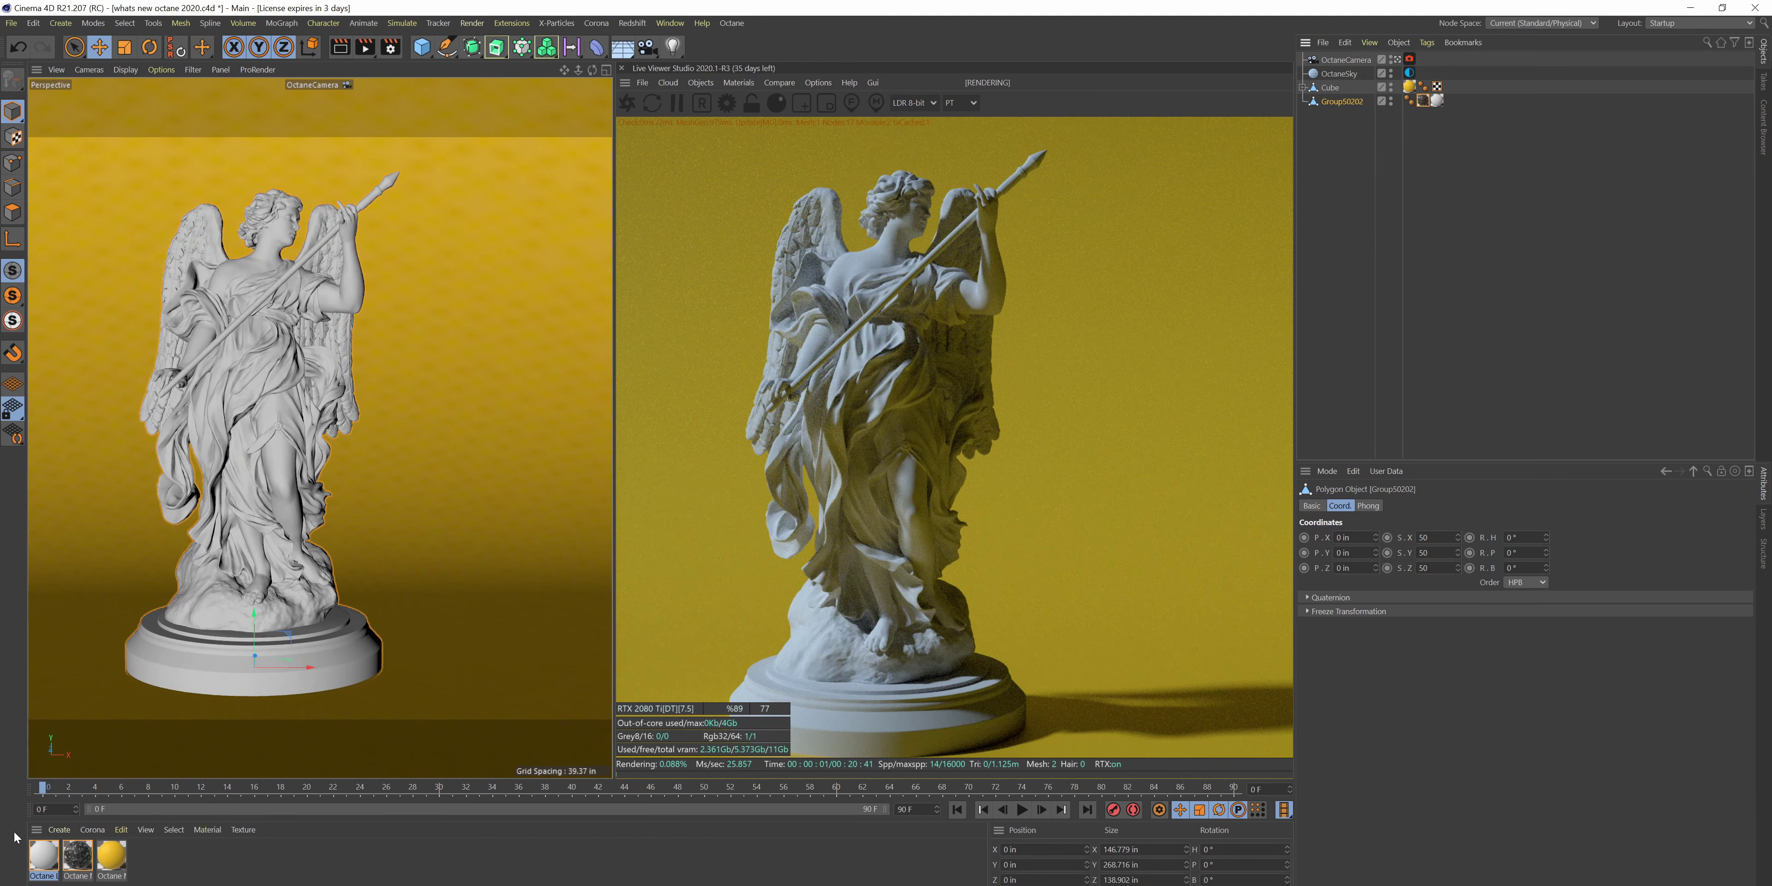
- Open the Octane Layered material in the Octane Node Editor
left_click(29, 856)
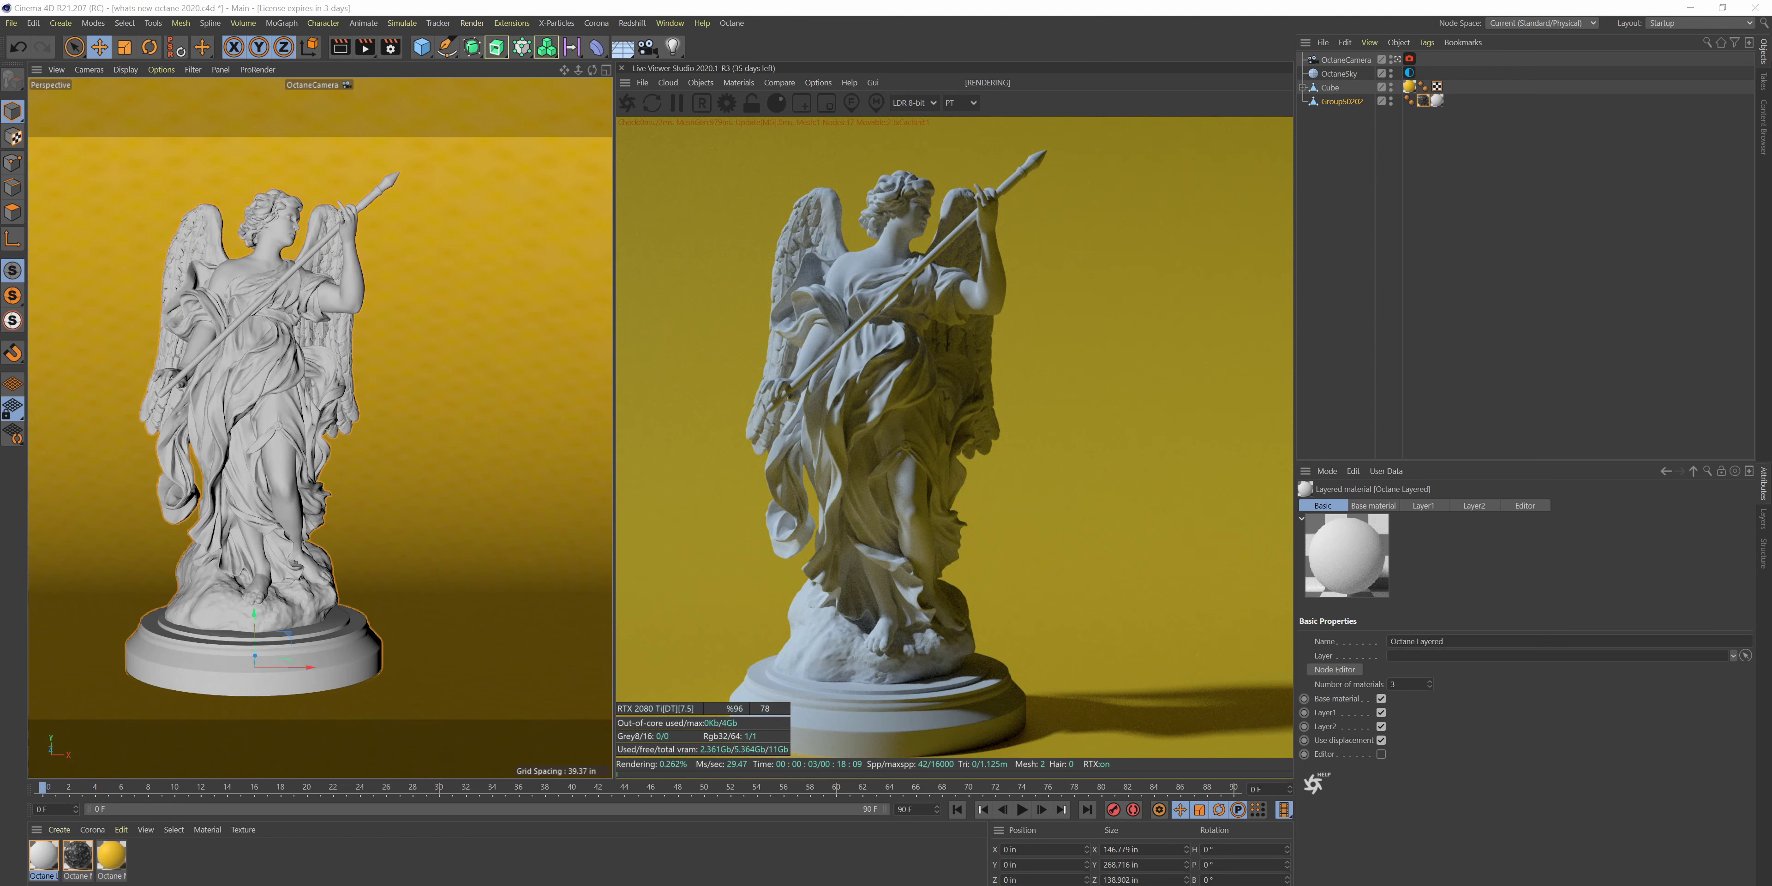
double_click(44, 855)
left_click_drag(715, 388, 876, 392)
left_click_drag(451, 885, 372, 877)
left_click(588, 556)
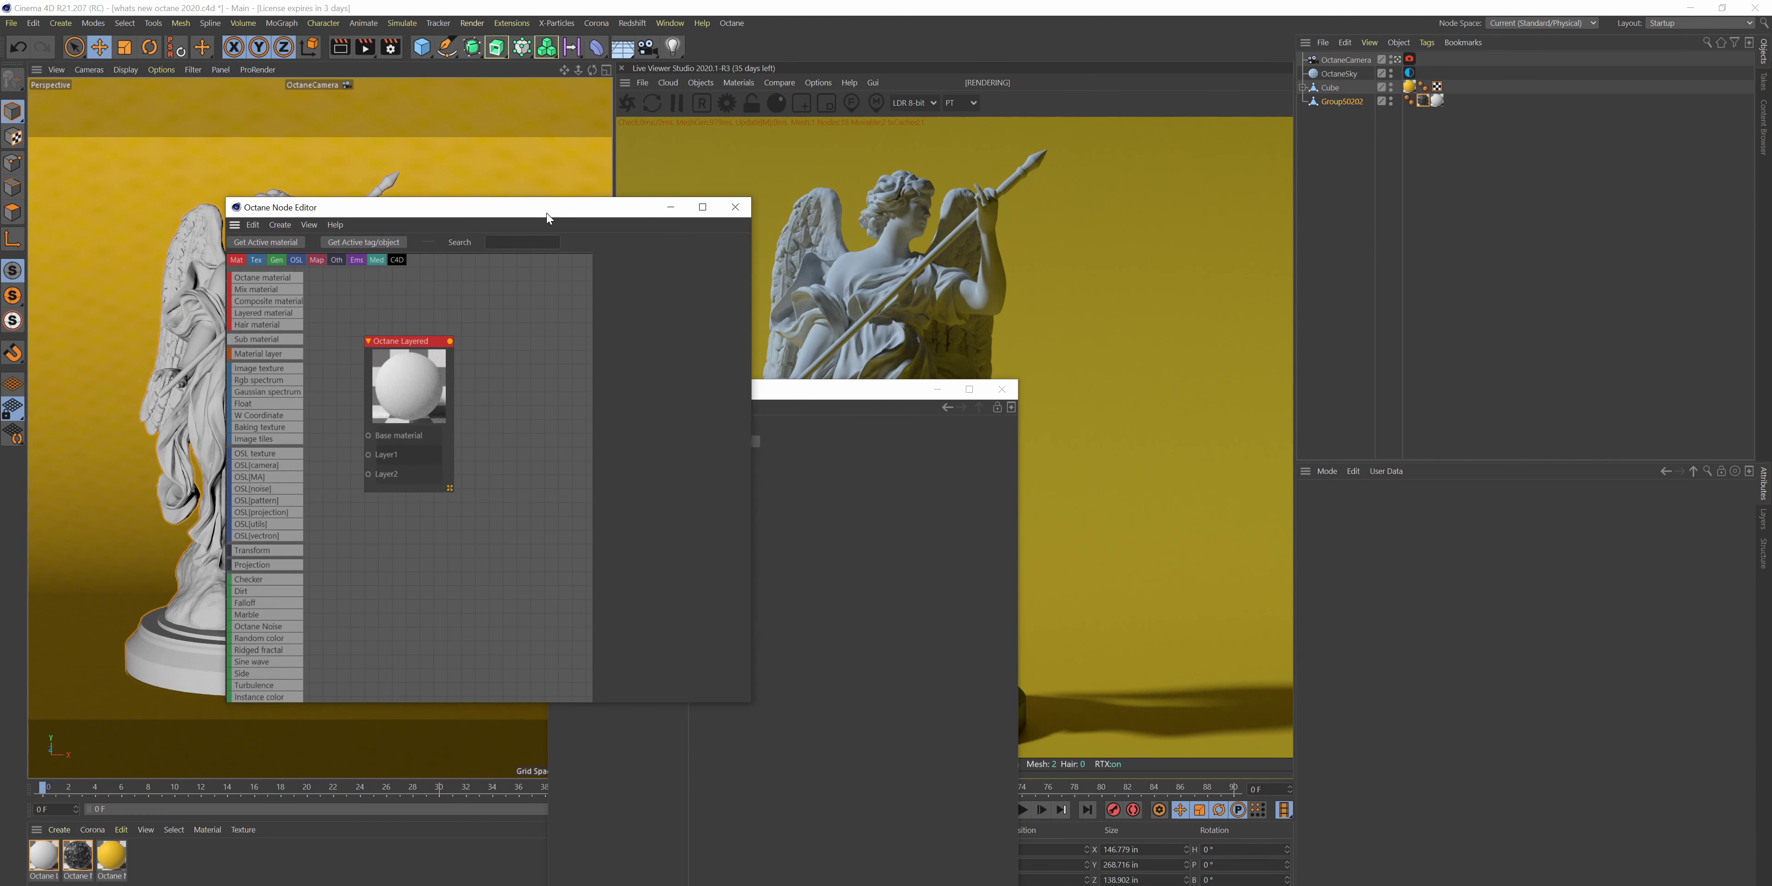
- Add a diffuse material to the Octane Layered node's Base material slot and arrange the connected nodes
left_click(425, 343)
left_click(670, 260)
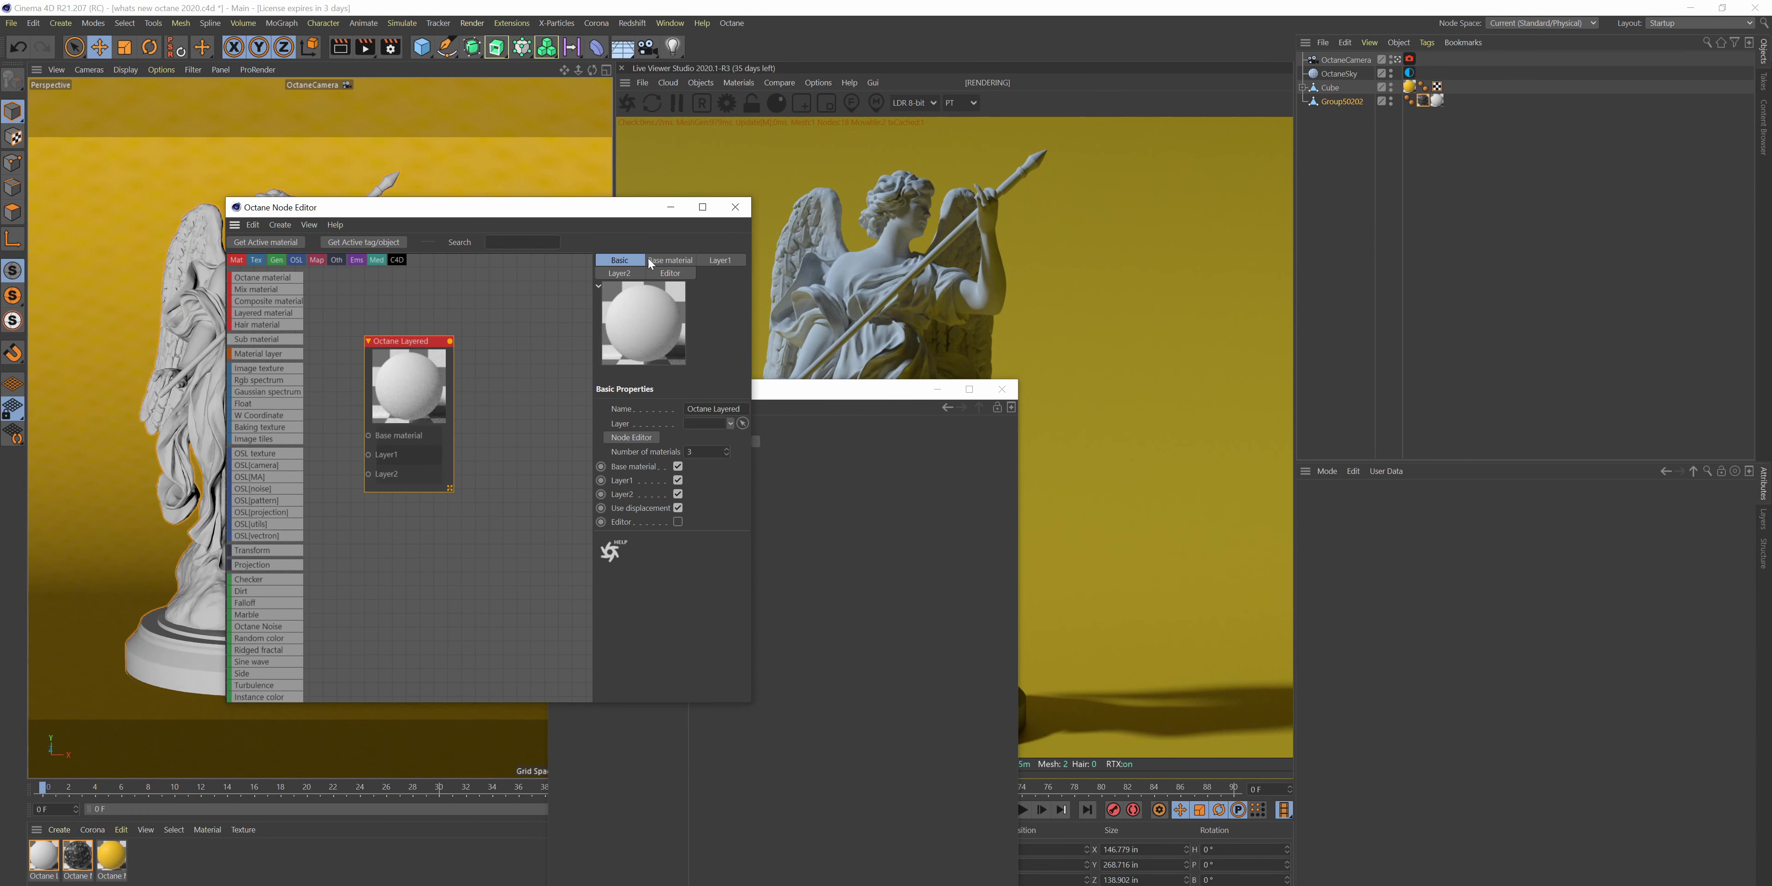
left_click_drag(751, 298, 793, 297)
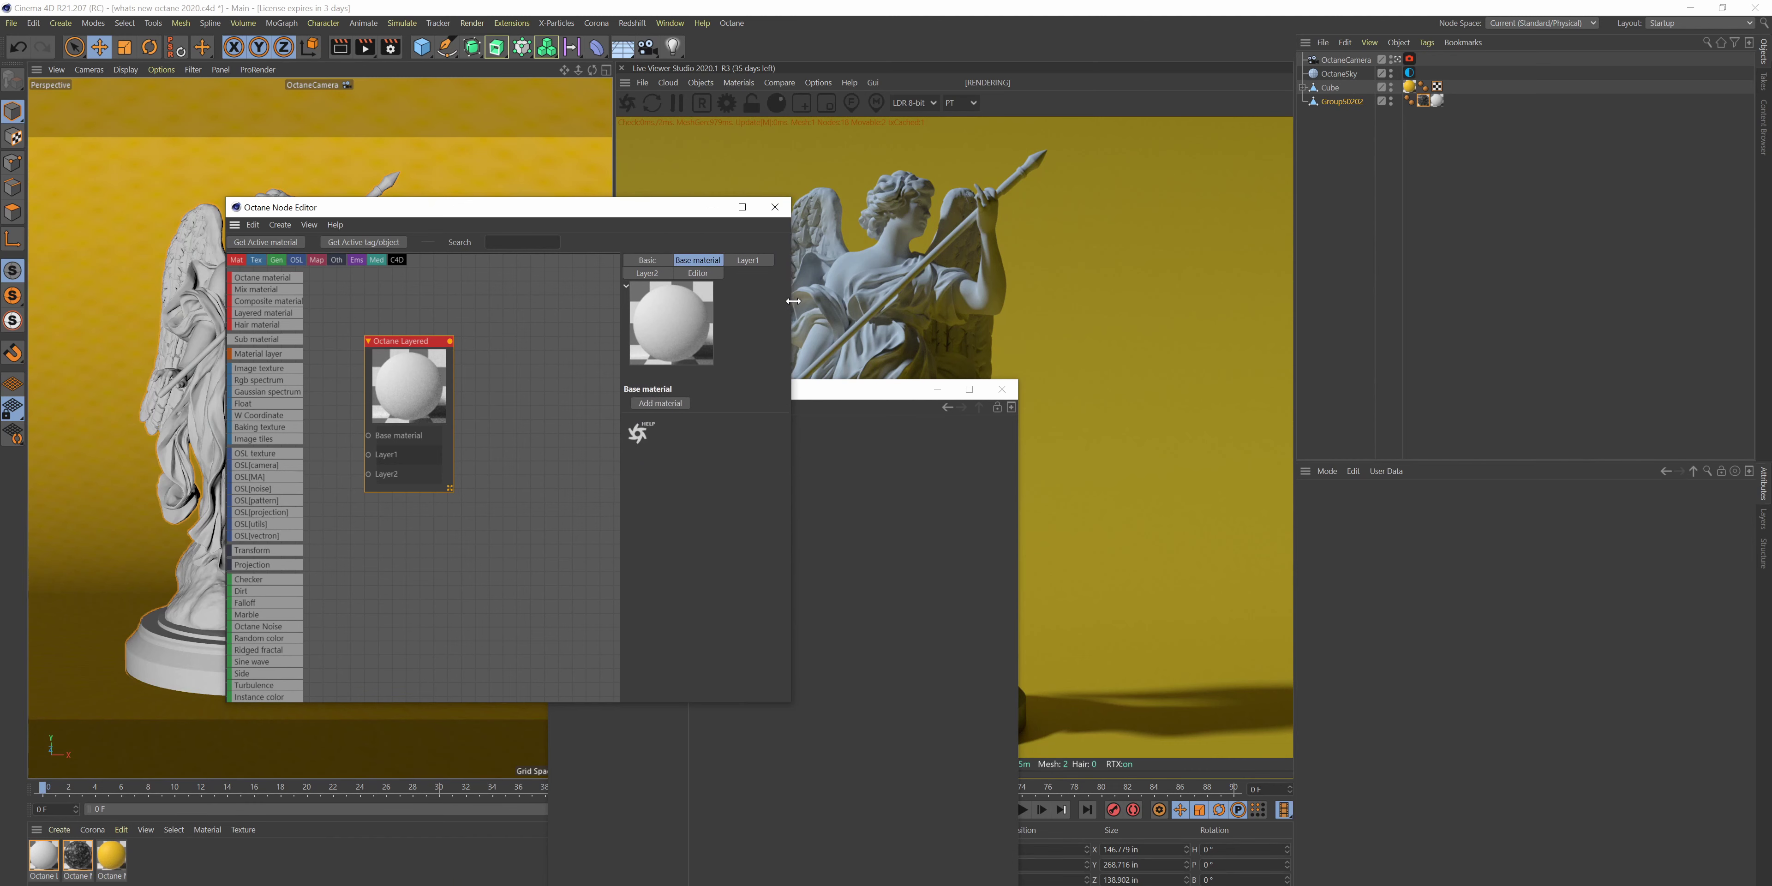
left_click(662, 403)
left_click_drag(436, 398, 563, 310)
left_click_drag(412, 345, 410, 327)
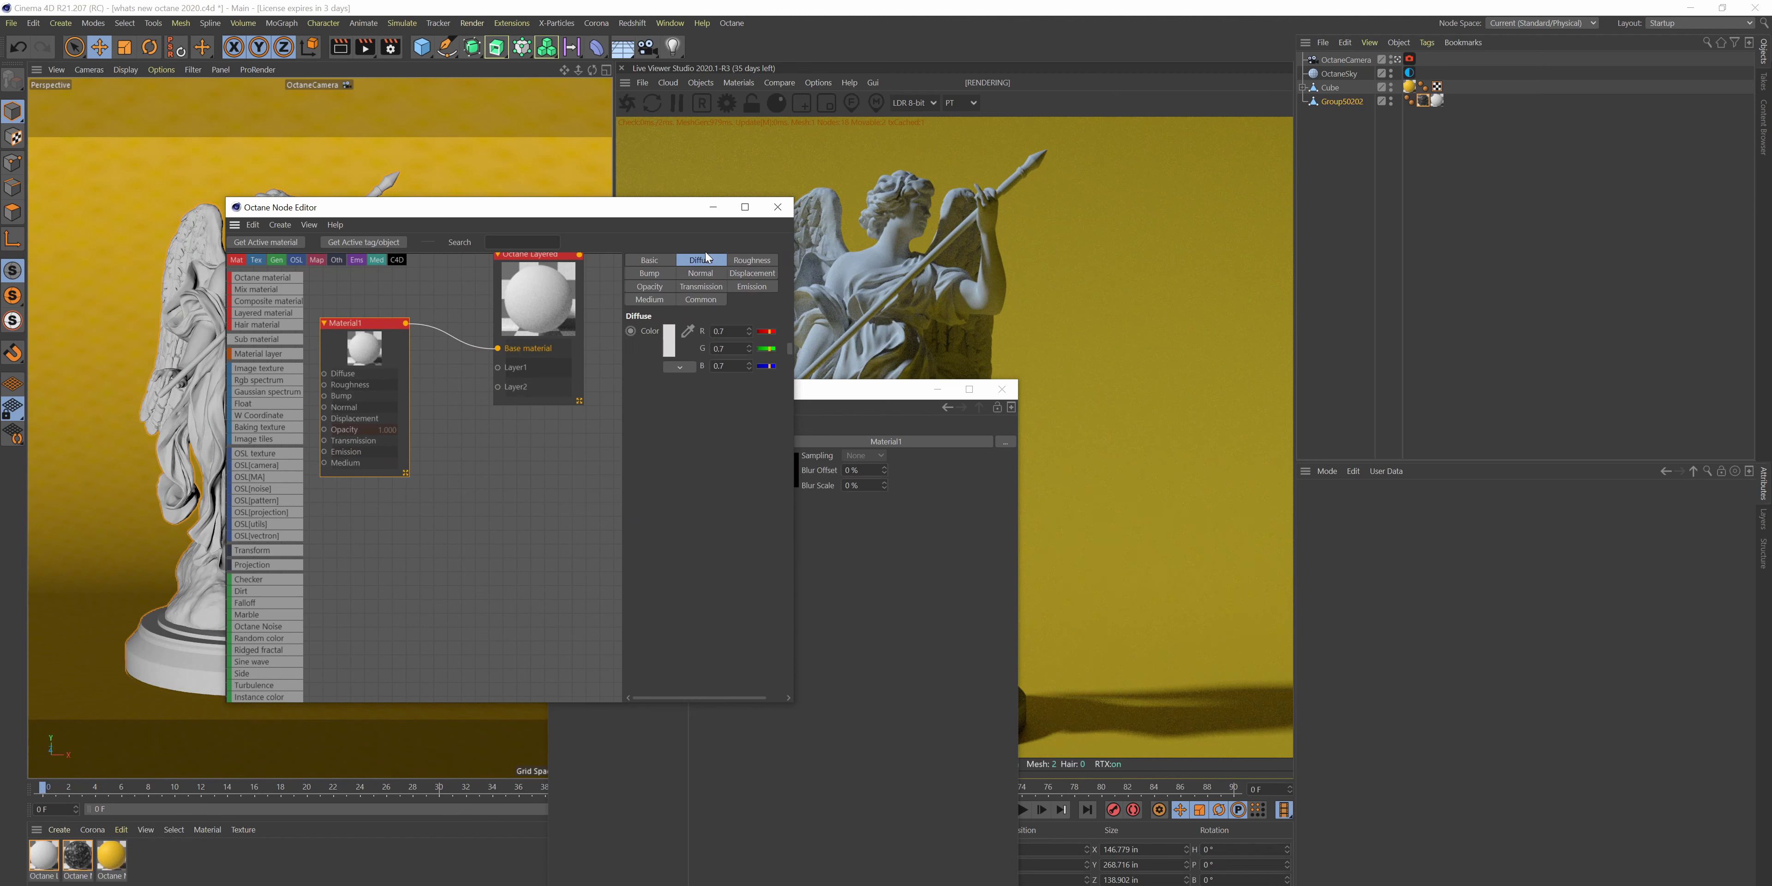
- Add a Metallic layer to the Octane Layered node's Layer1 slot and place its node below the base material
left_click(538, 316)
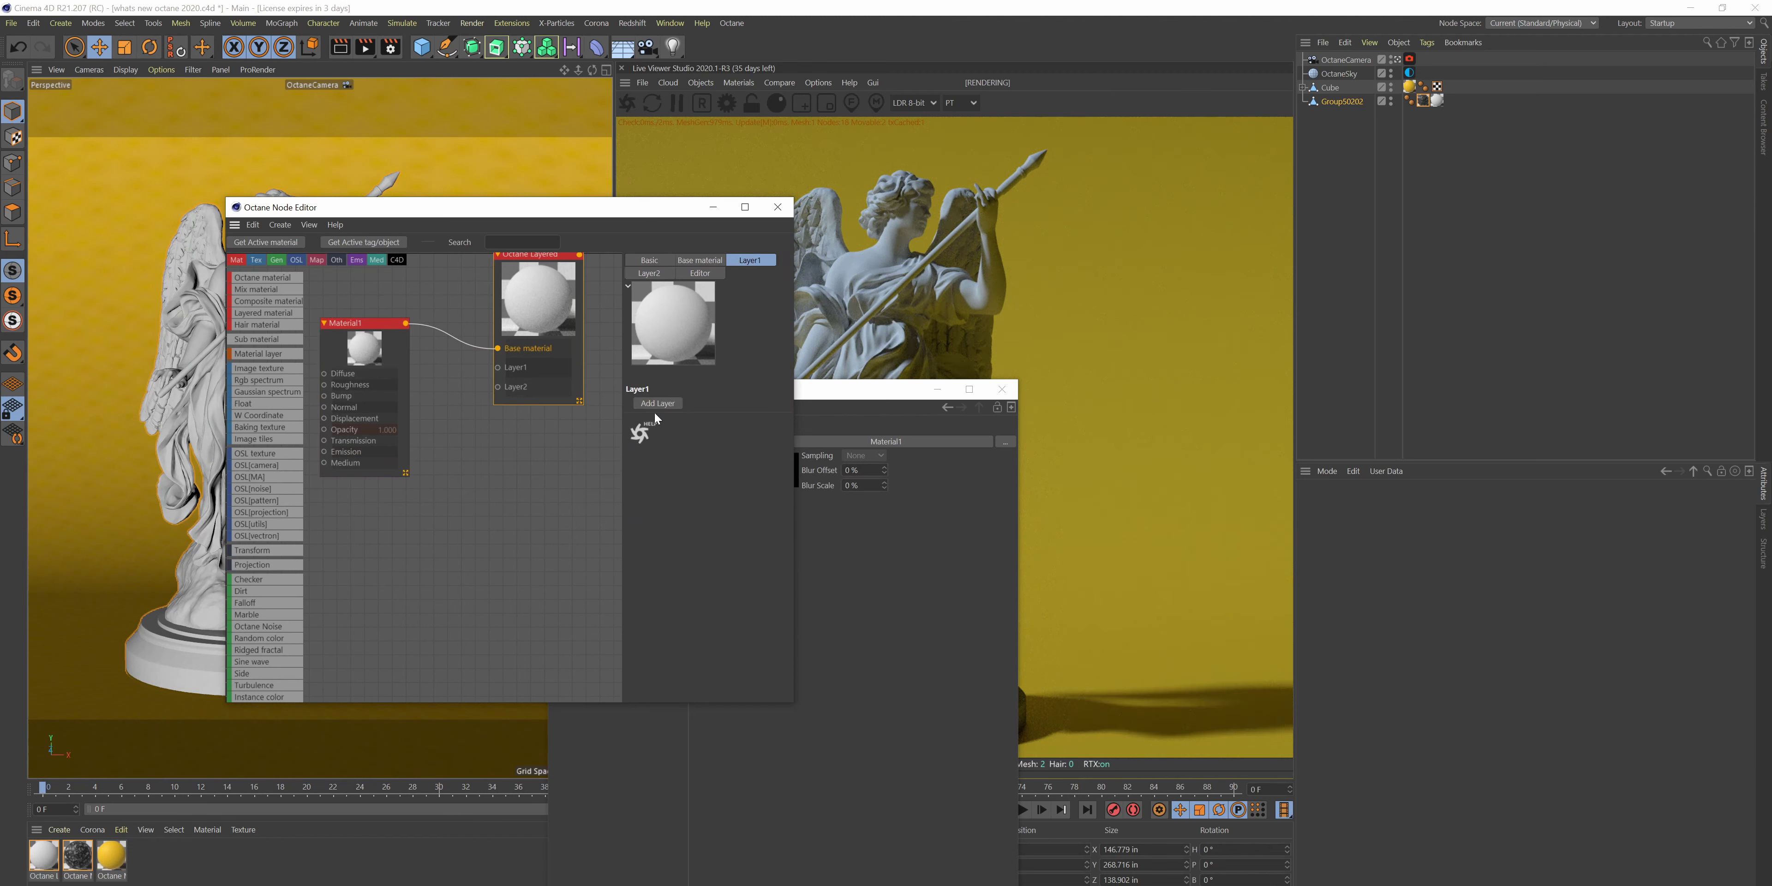
left_click(657, 405)
left_click(658, 403)
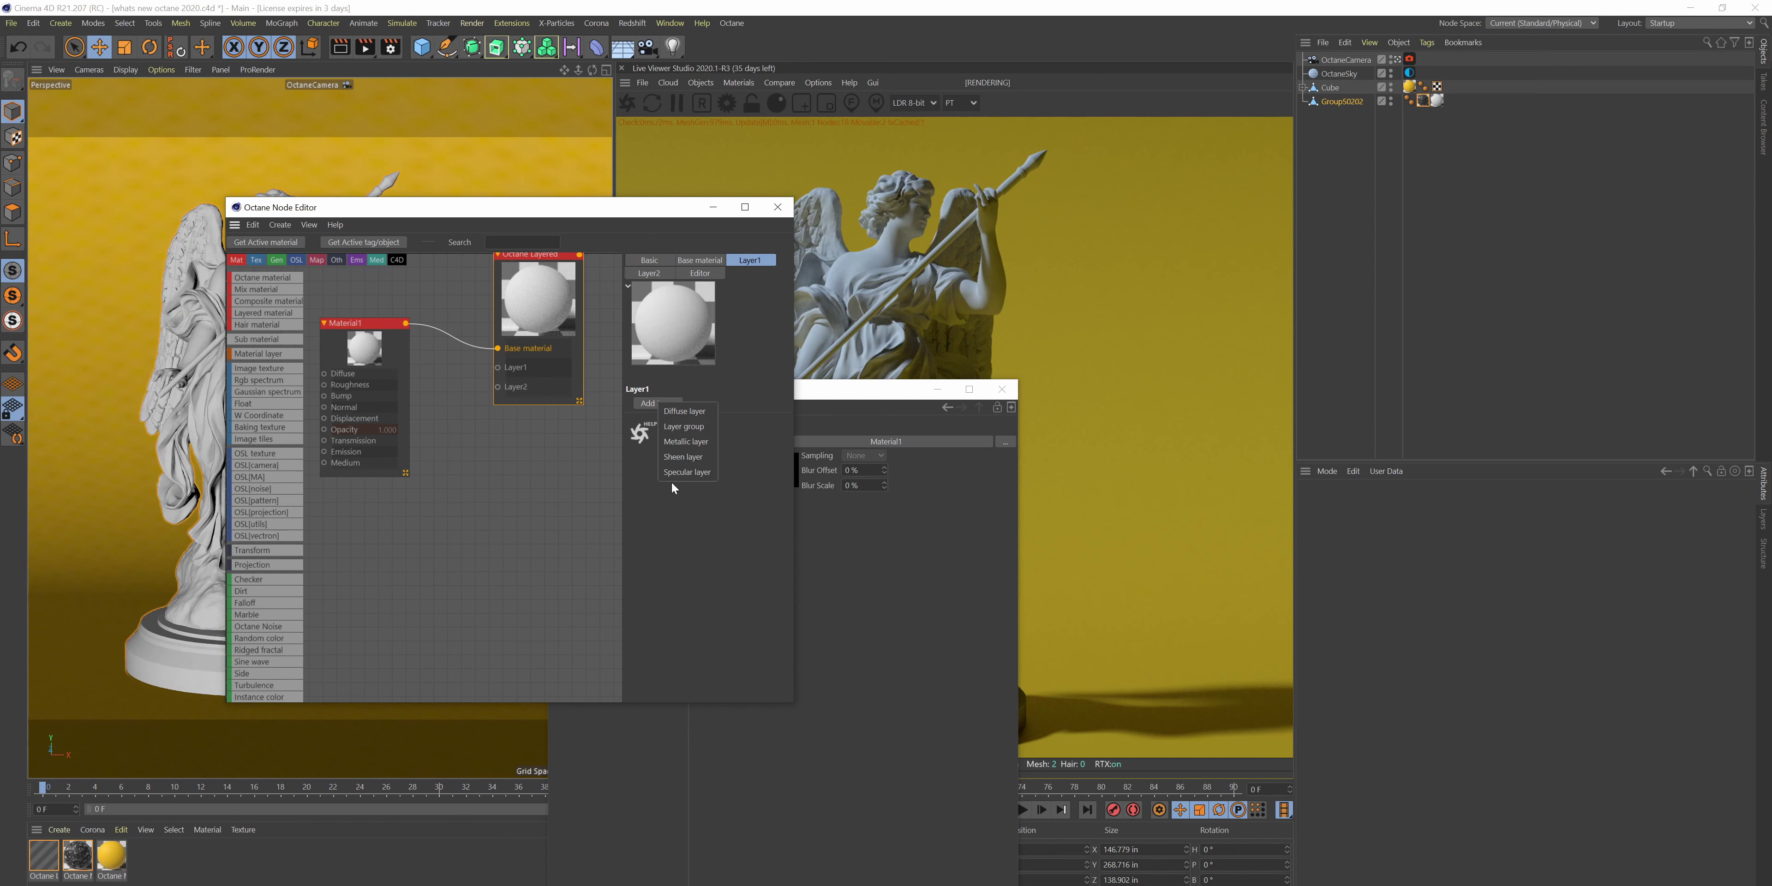
left_click(698, 446)
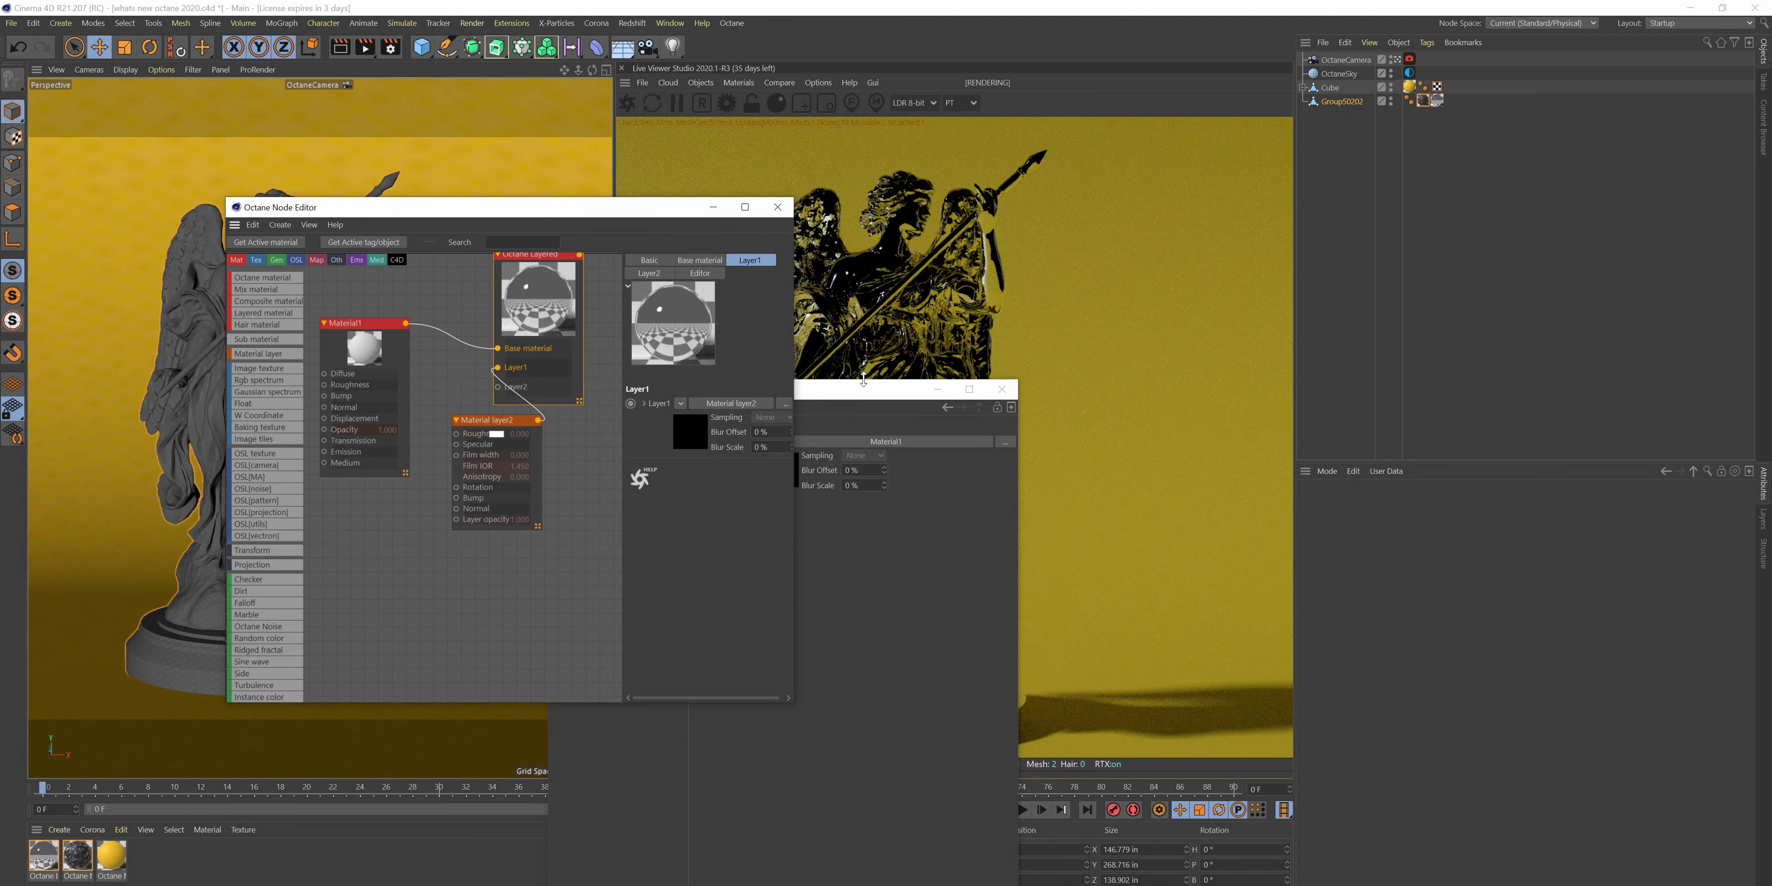
left_click_drag(491, 422, 388, 498)
- Try 5 and 1 as the layered material's number of materials, and set it back to 3
left_click(649, 260)
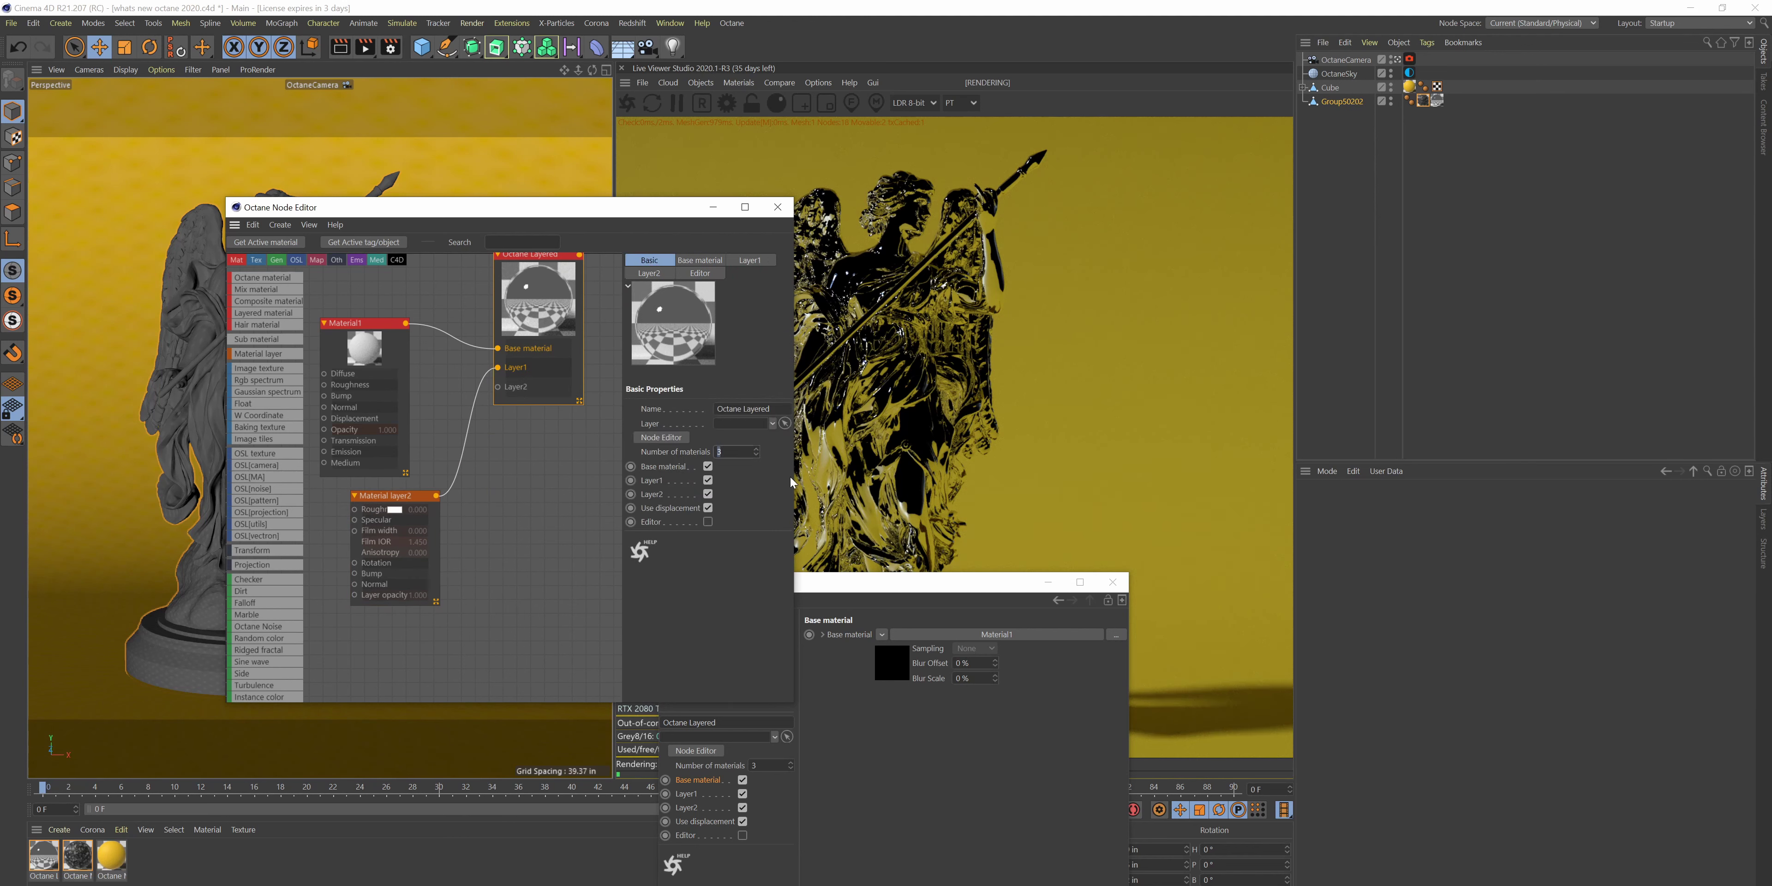
type("5")
key("Return")
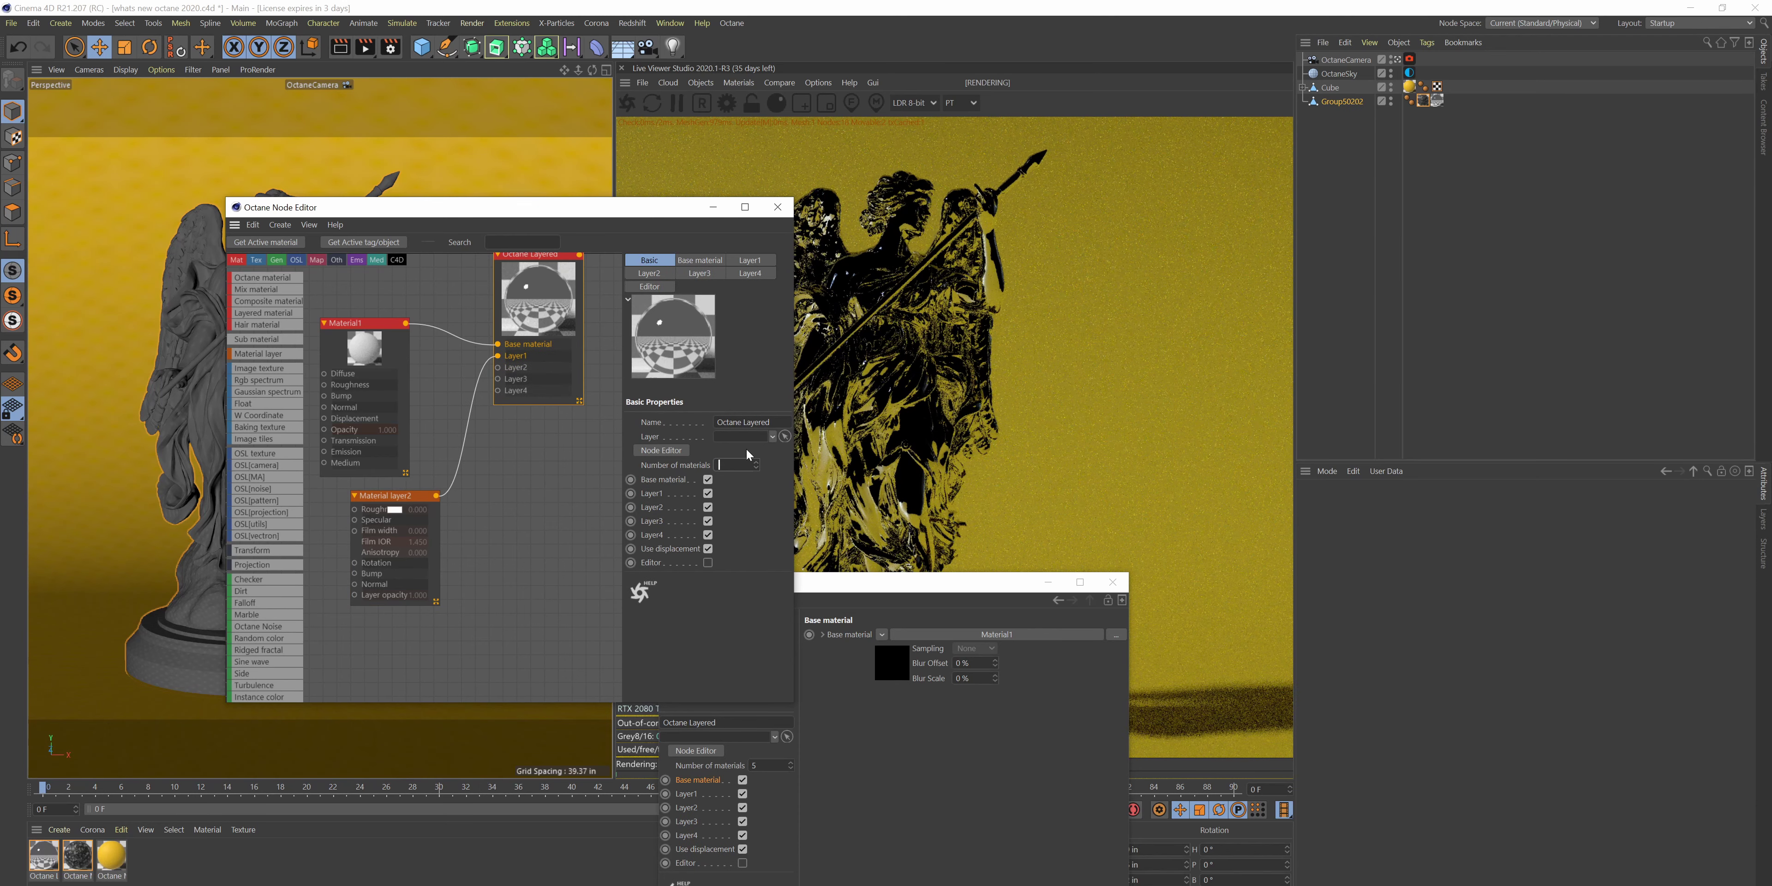
type("1")
key("Return")
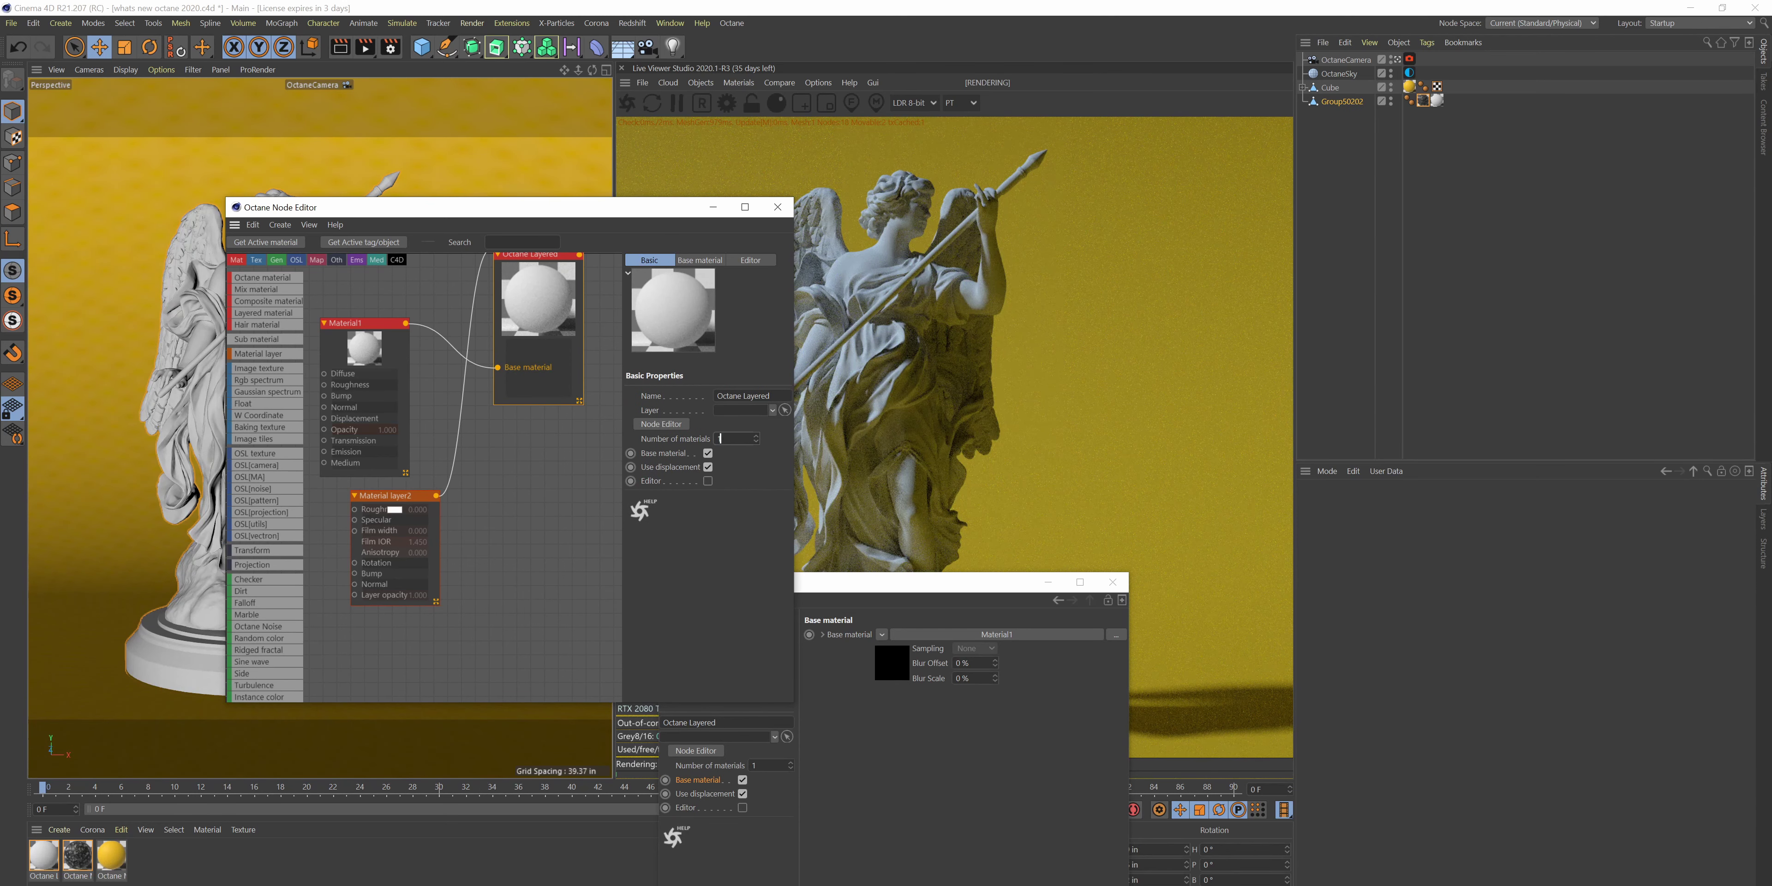
type("3")
key("Return")
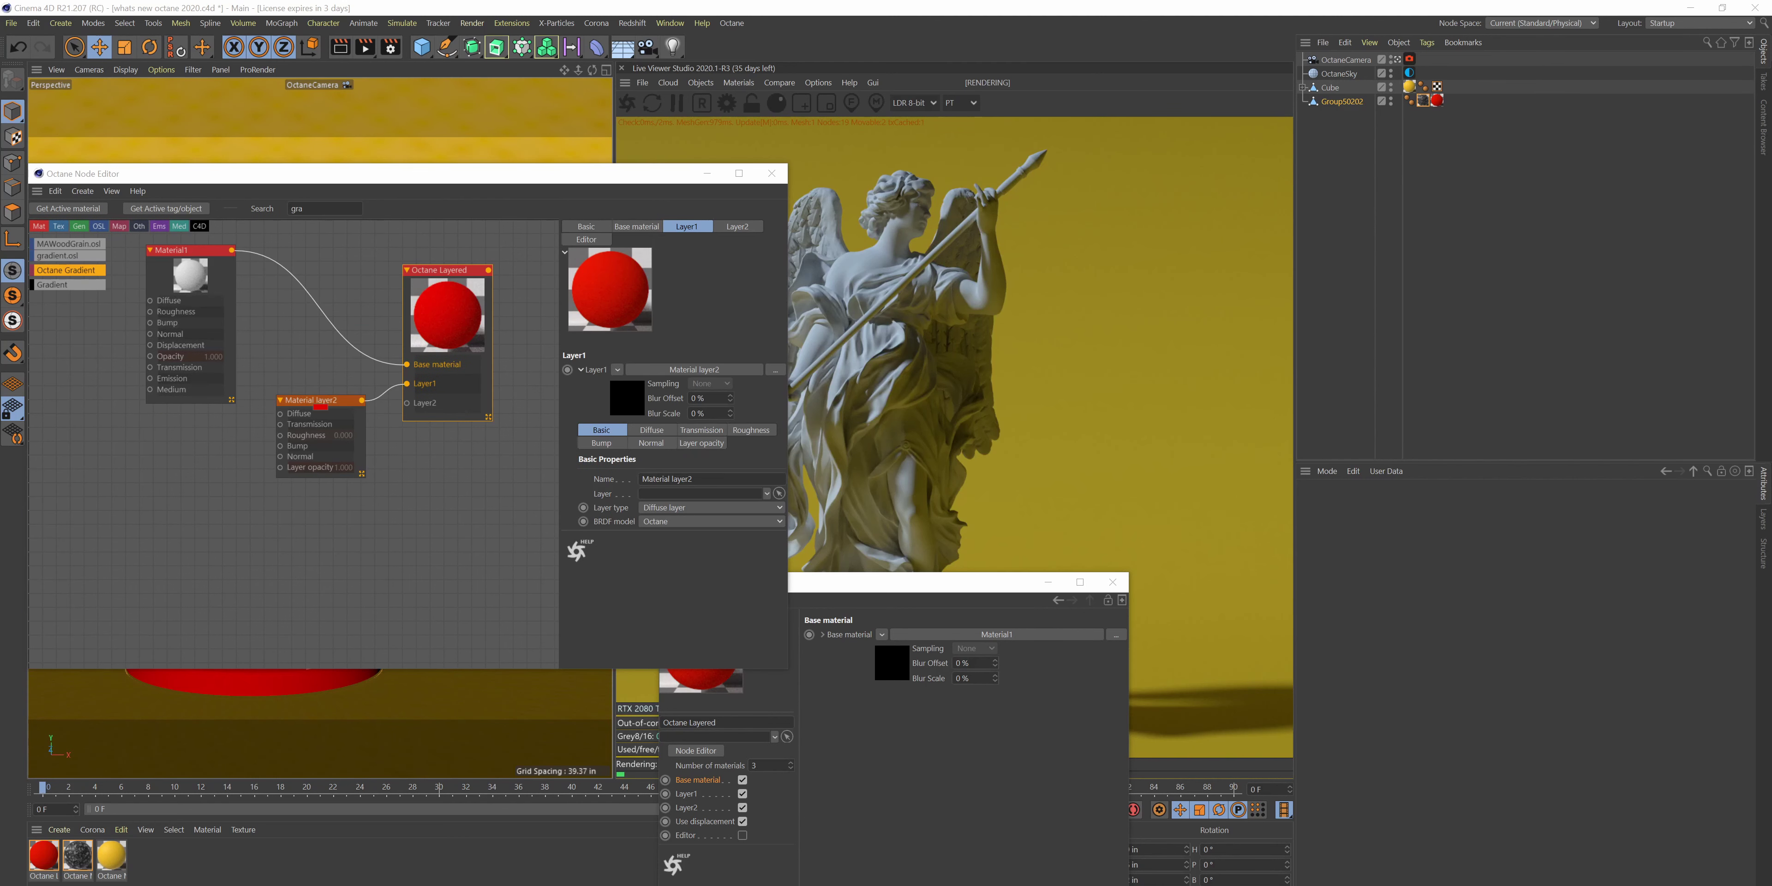
- Add a material layer to the Octane Layered node's Layer2 slot
left_click(733, 228)
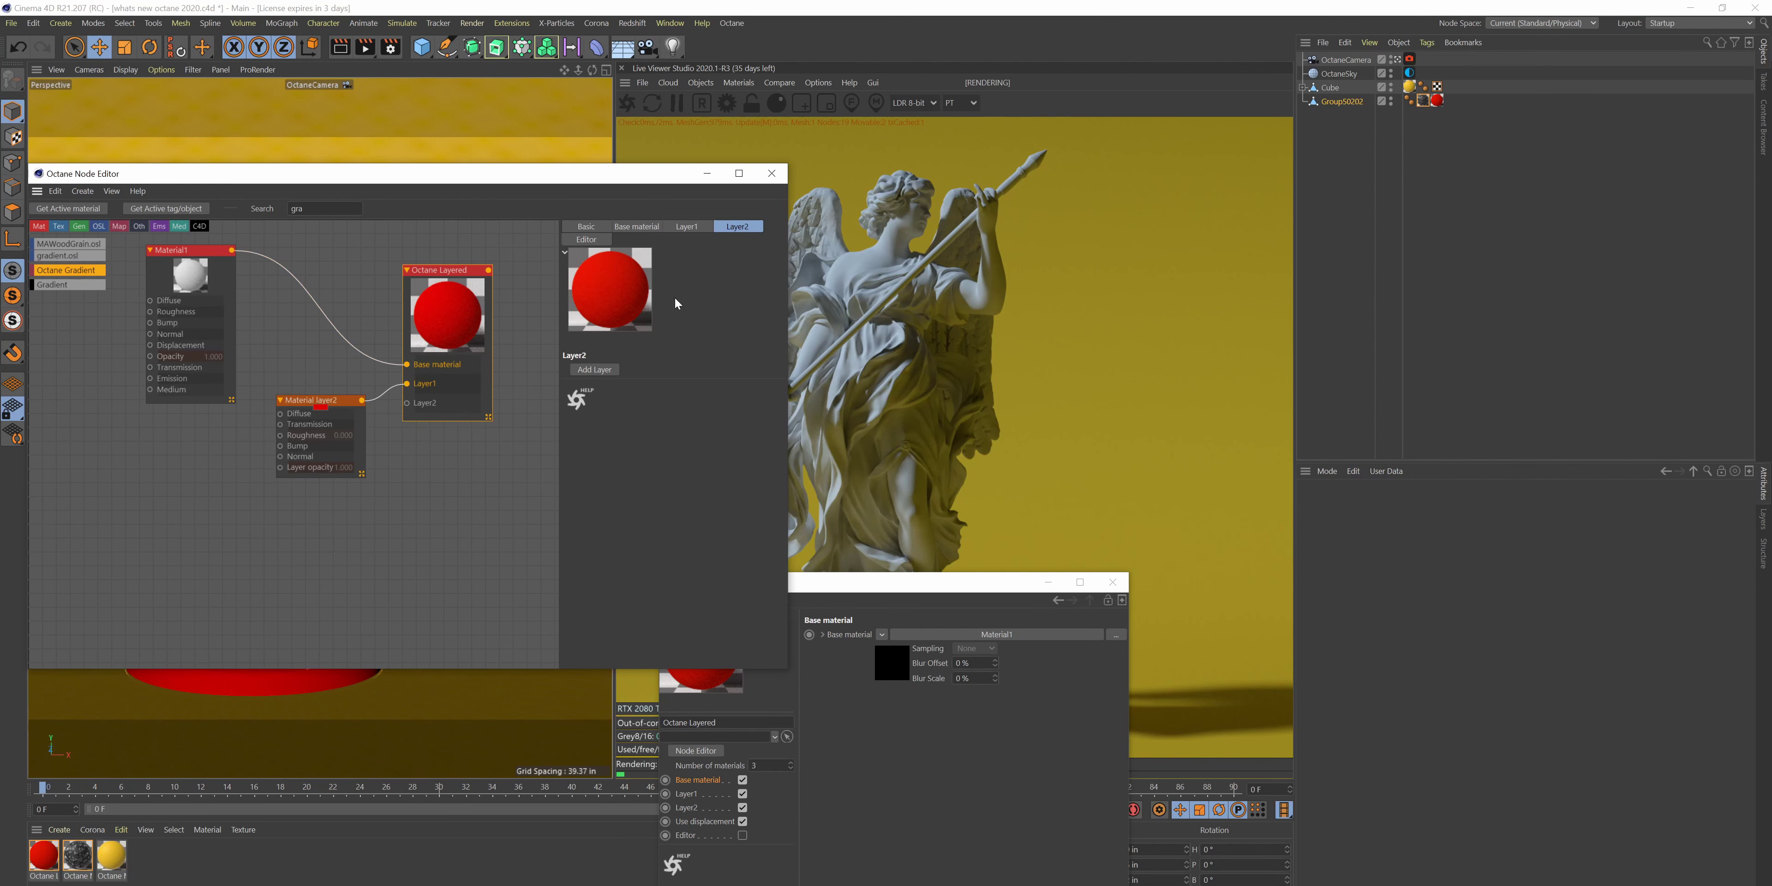
left_click(612, 368)
left_click(672, 391)
left_click(604, 375)
left_click(621, 385)
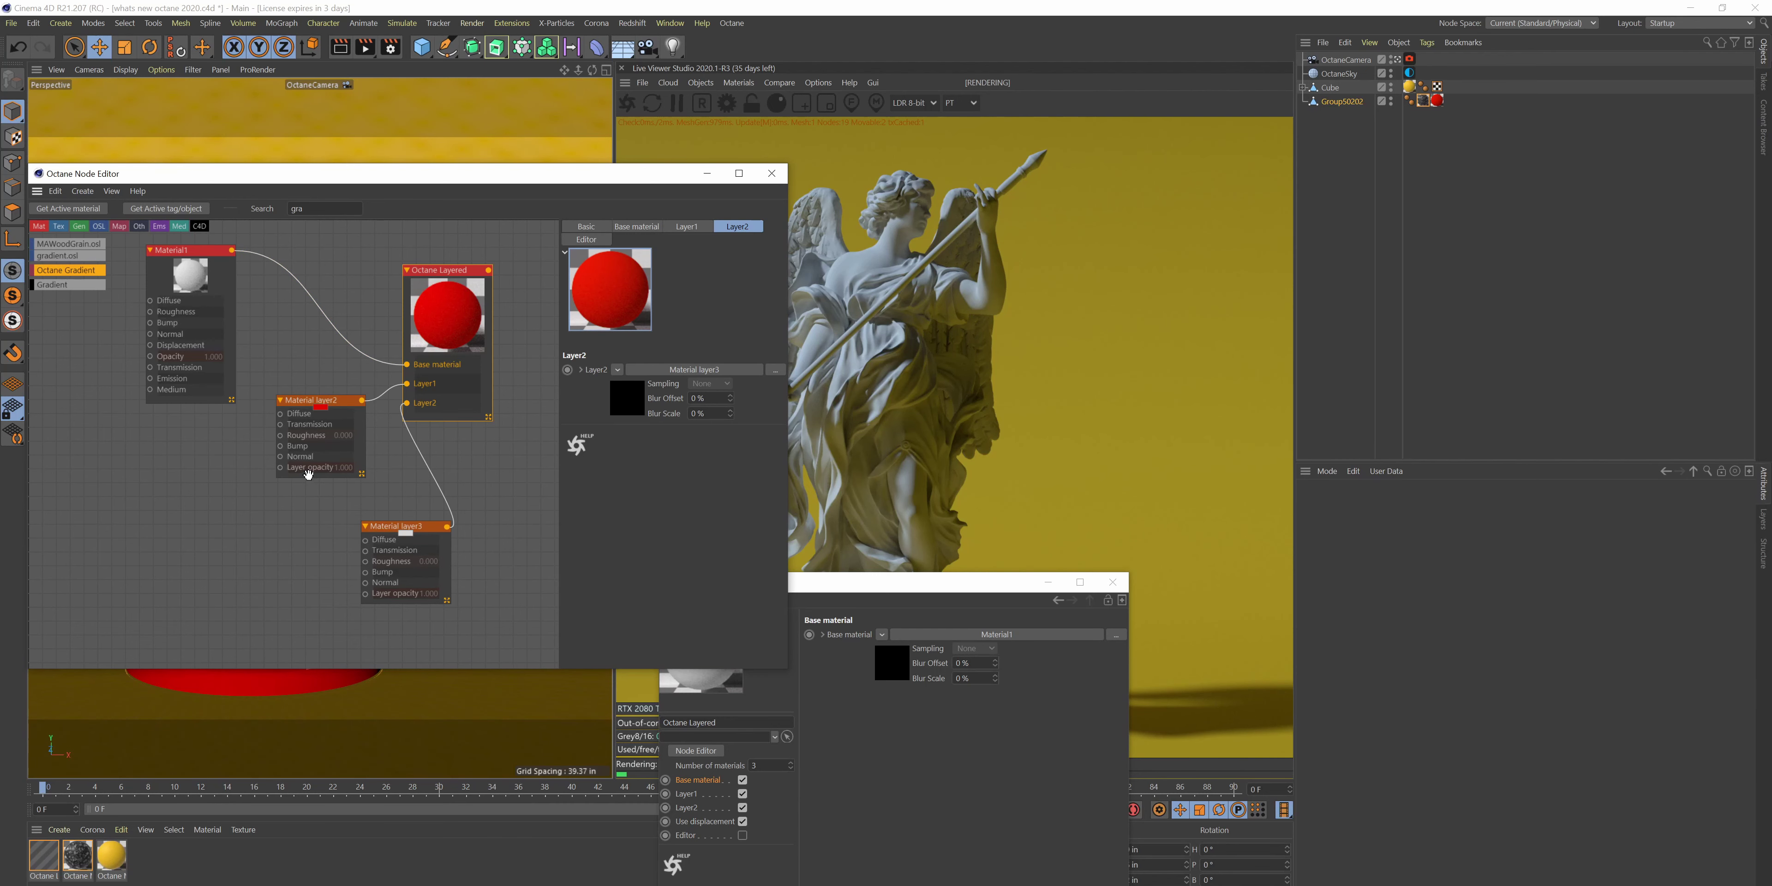
left_click(454, 529)
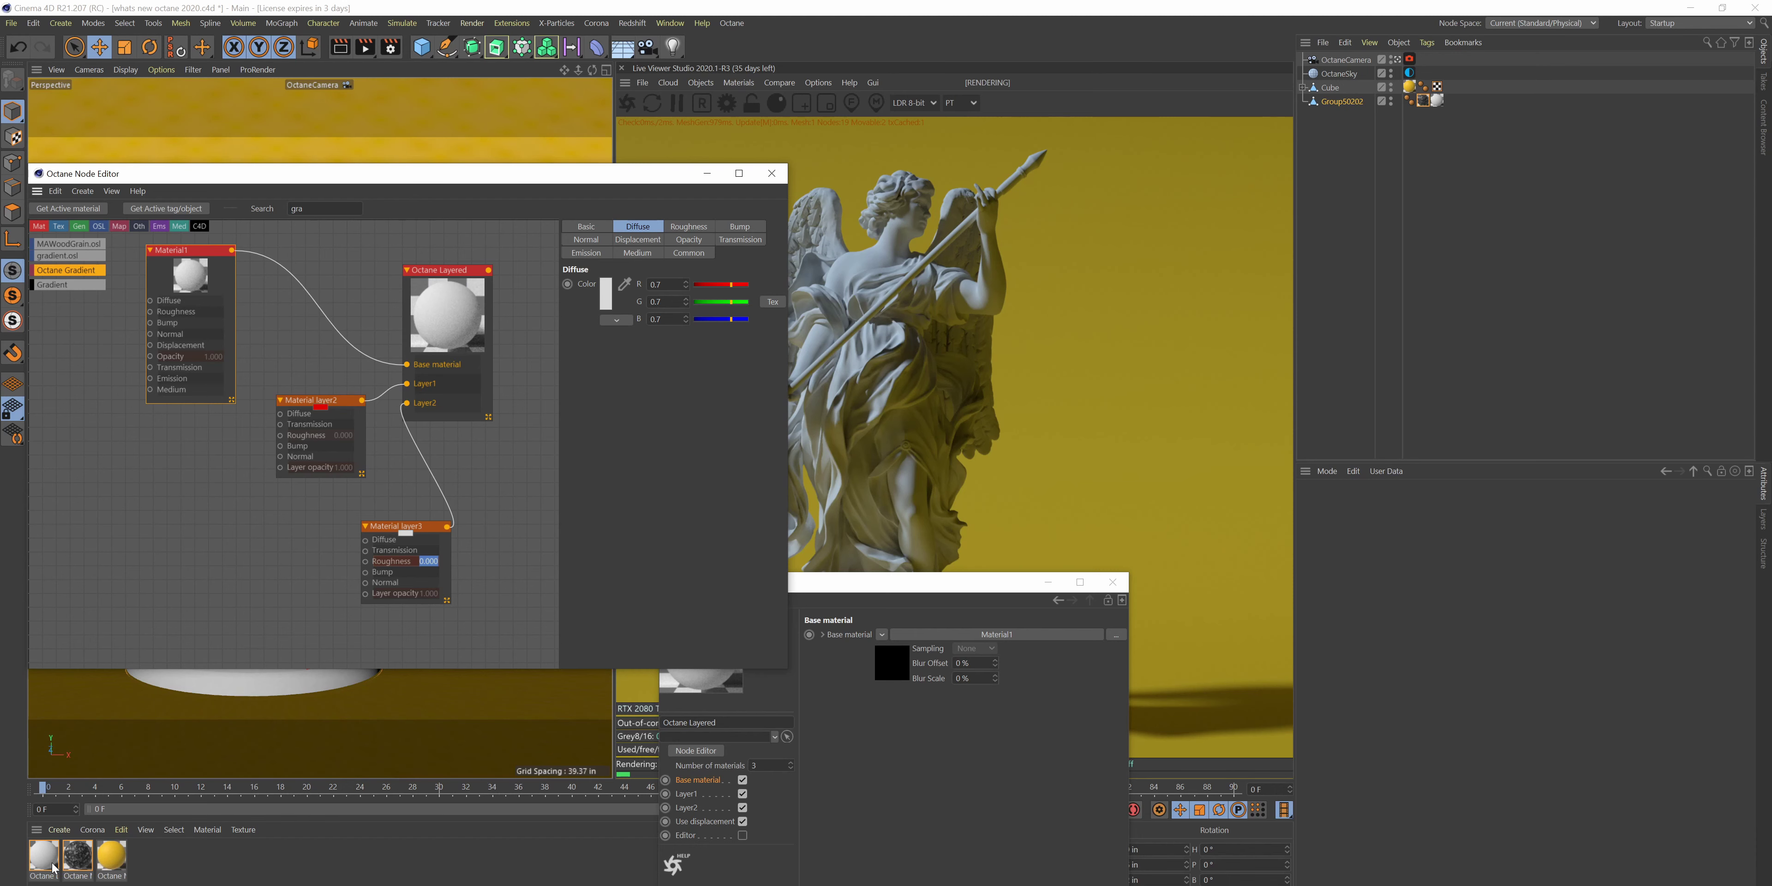
- Arrange the Octane Material.2 and random walk medium nodes, review the material's Medium options and open the random walk medium's settings
left_click(74, 881)
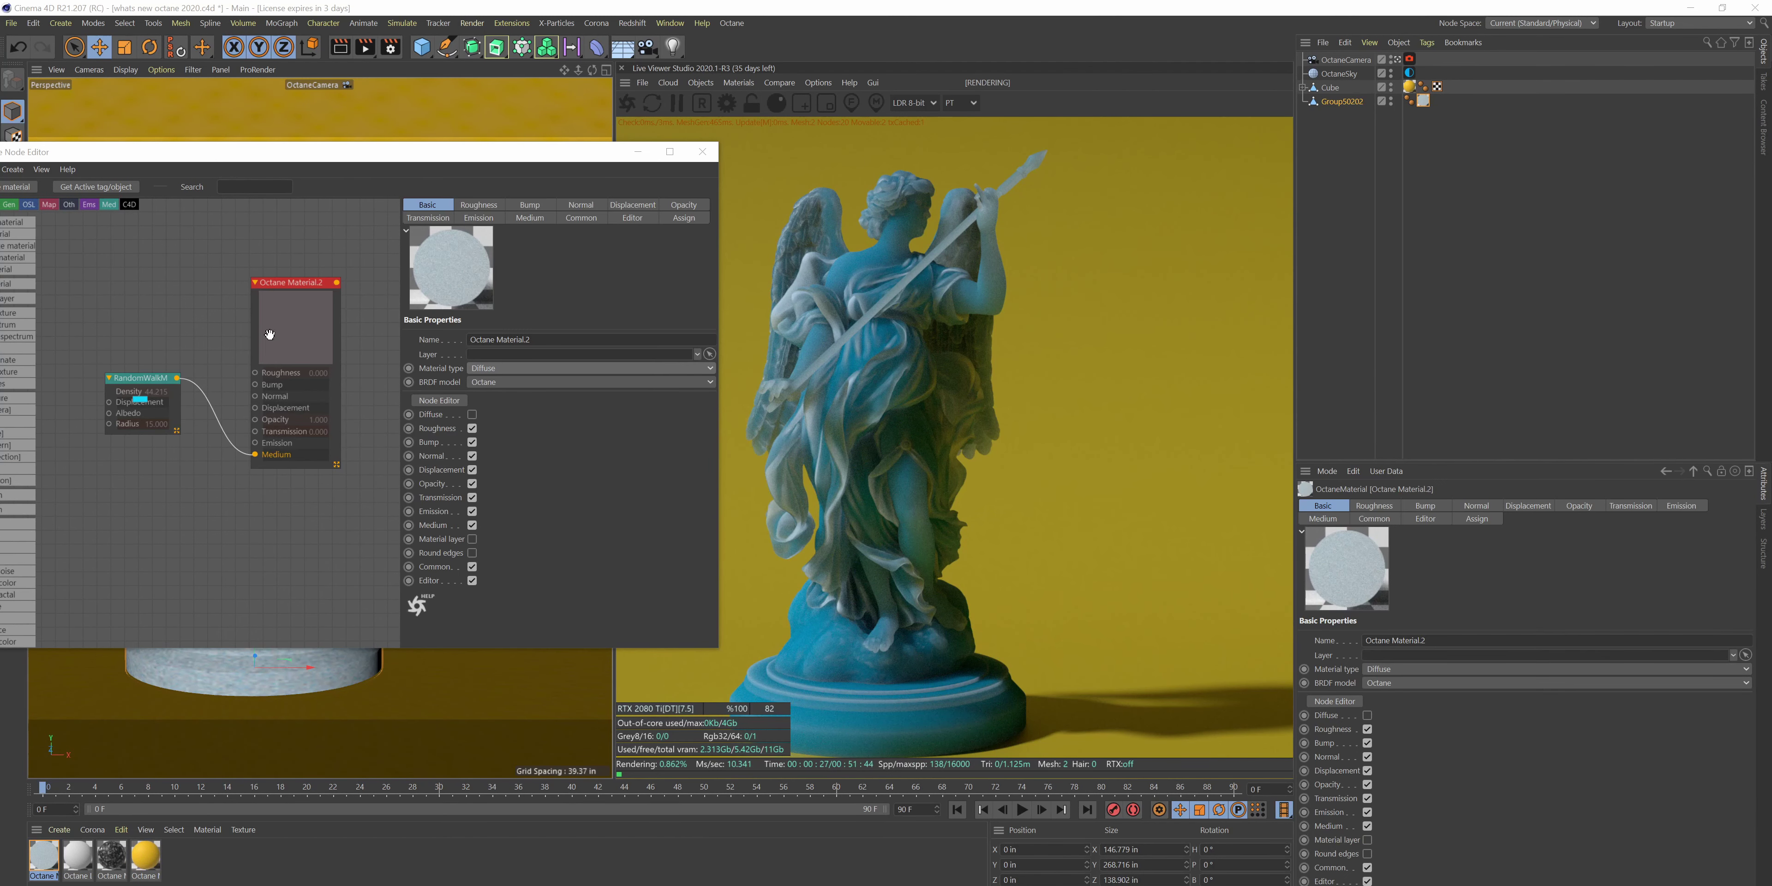
left_click_drag(267, 339, 254, 383)
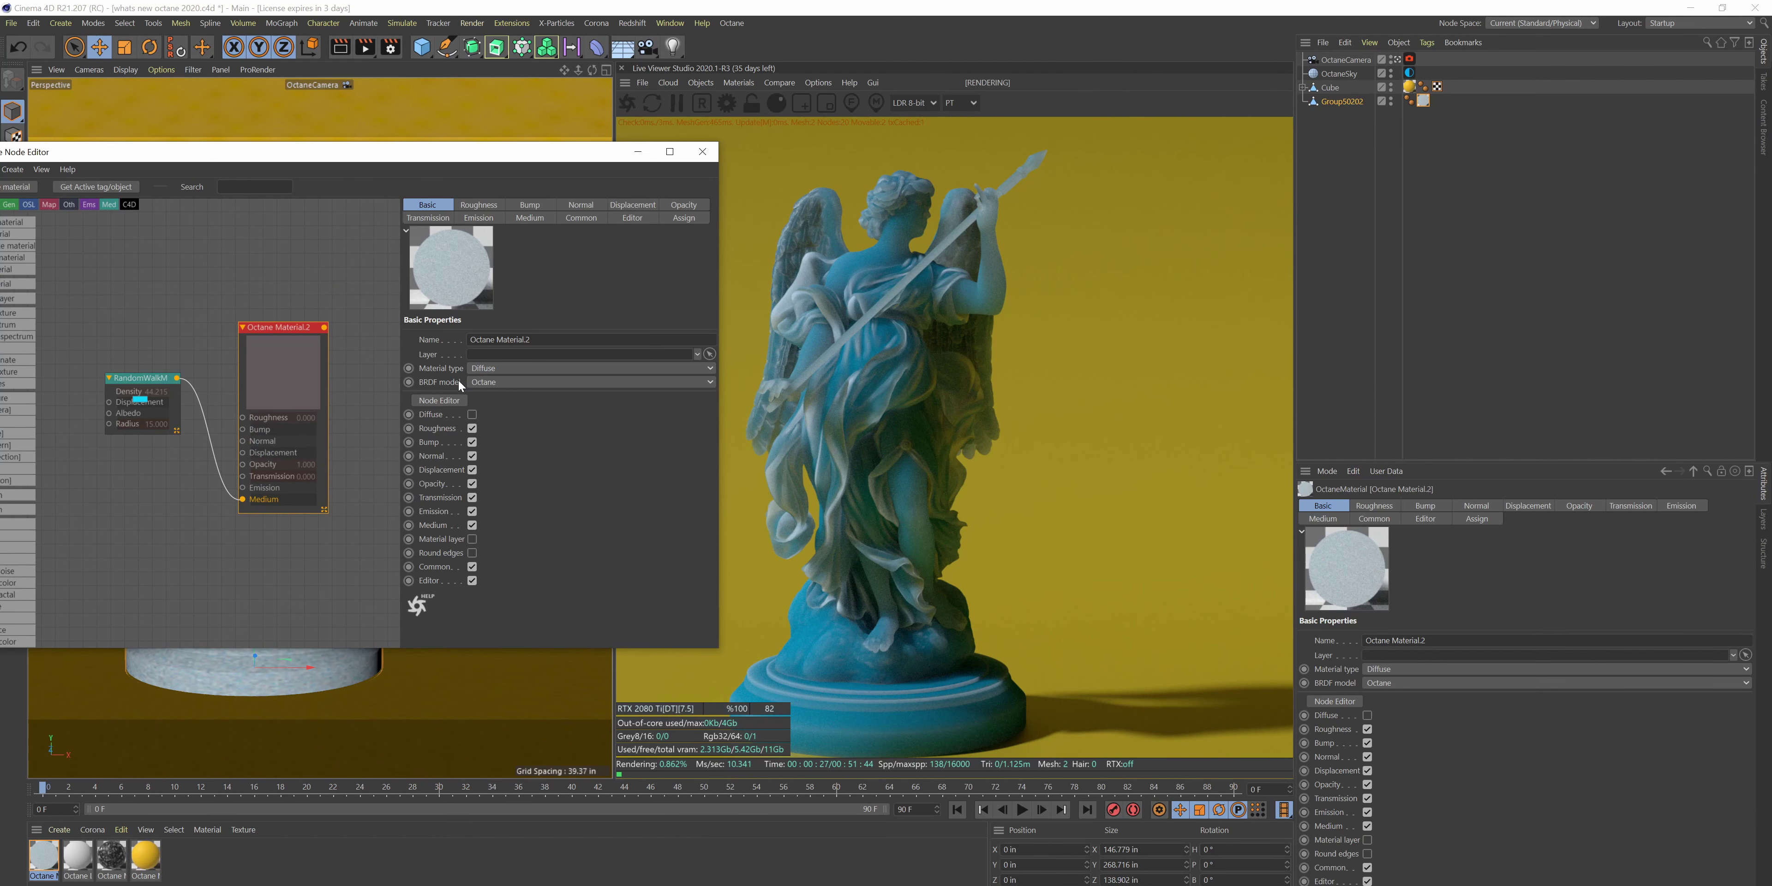
mouse_move(145, 382)
left_mouse_down()
mouse_move(156, 366)
mouse_move(157, 381)
left_mouse_up()
left_click(247, 373)
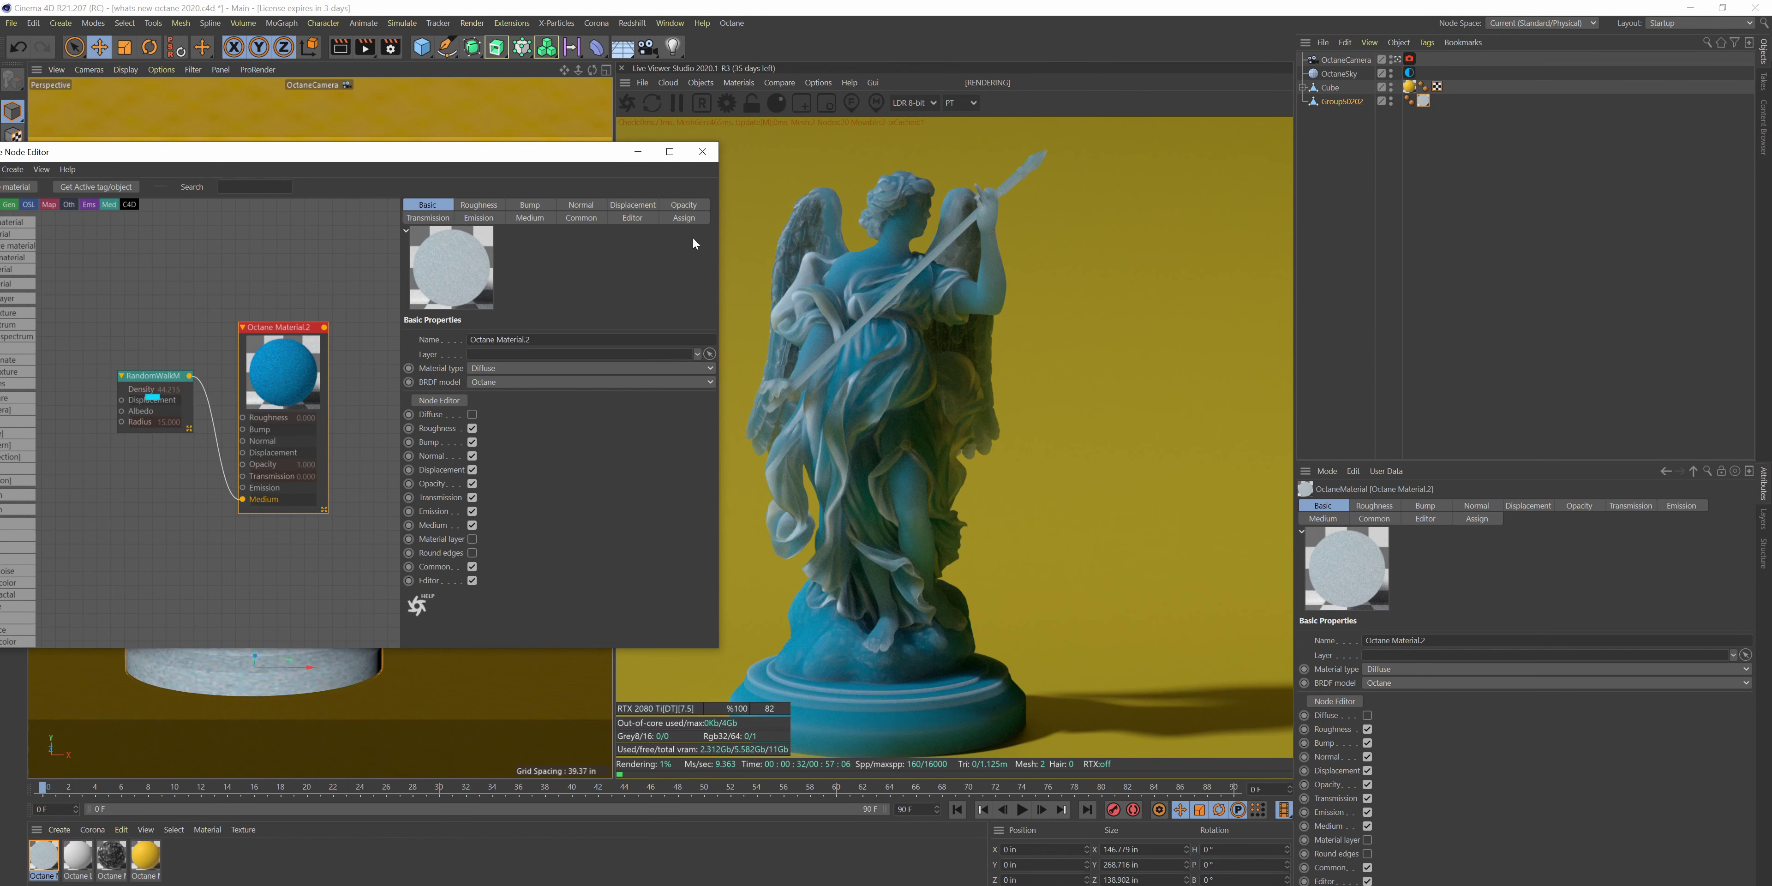
left_click(519, 219)
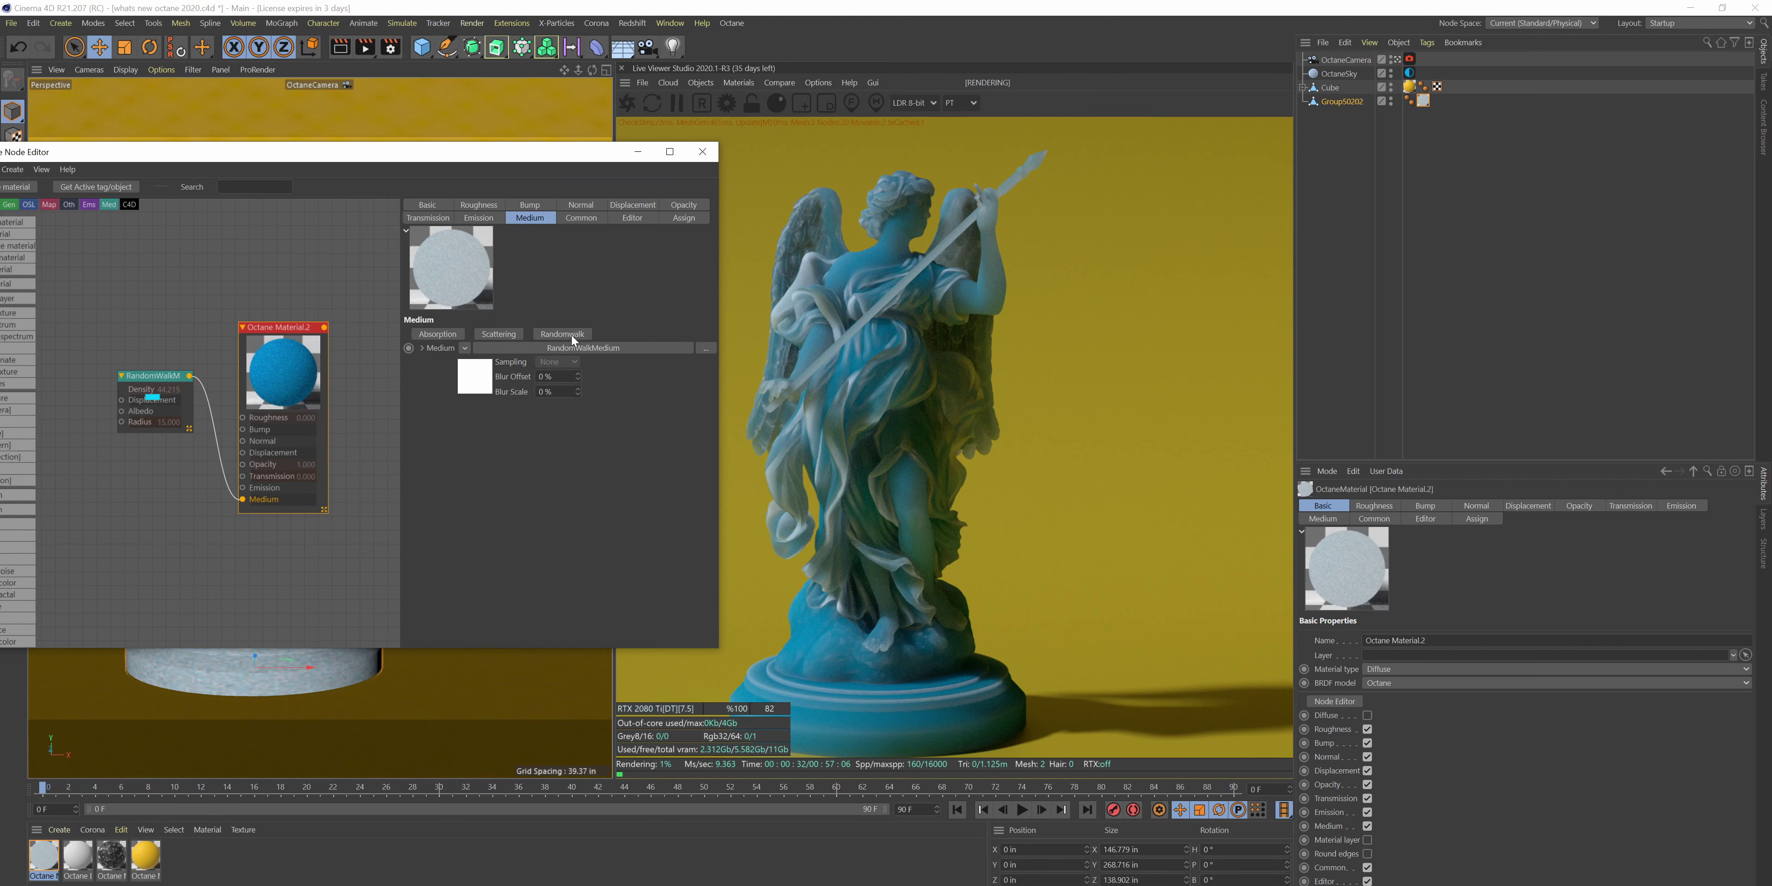
left_click(169, 389)
left_click(169, 389)
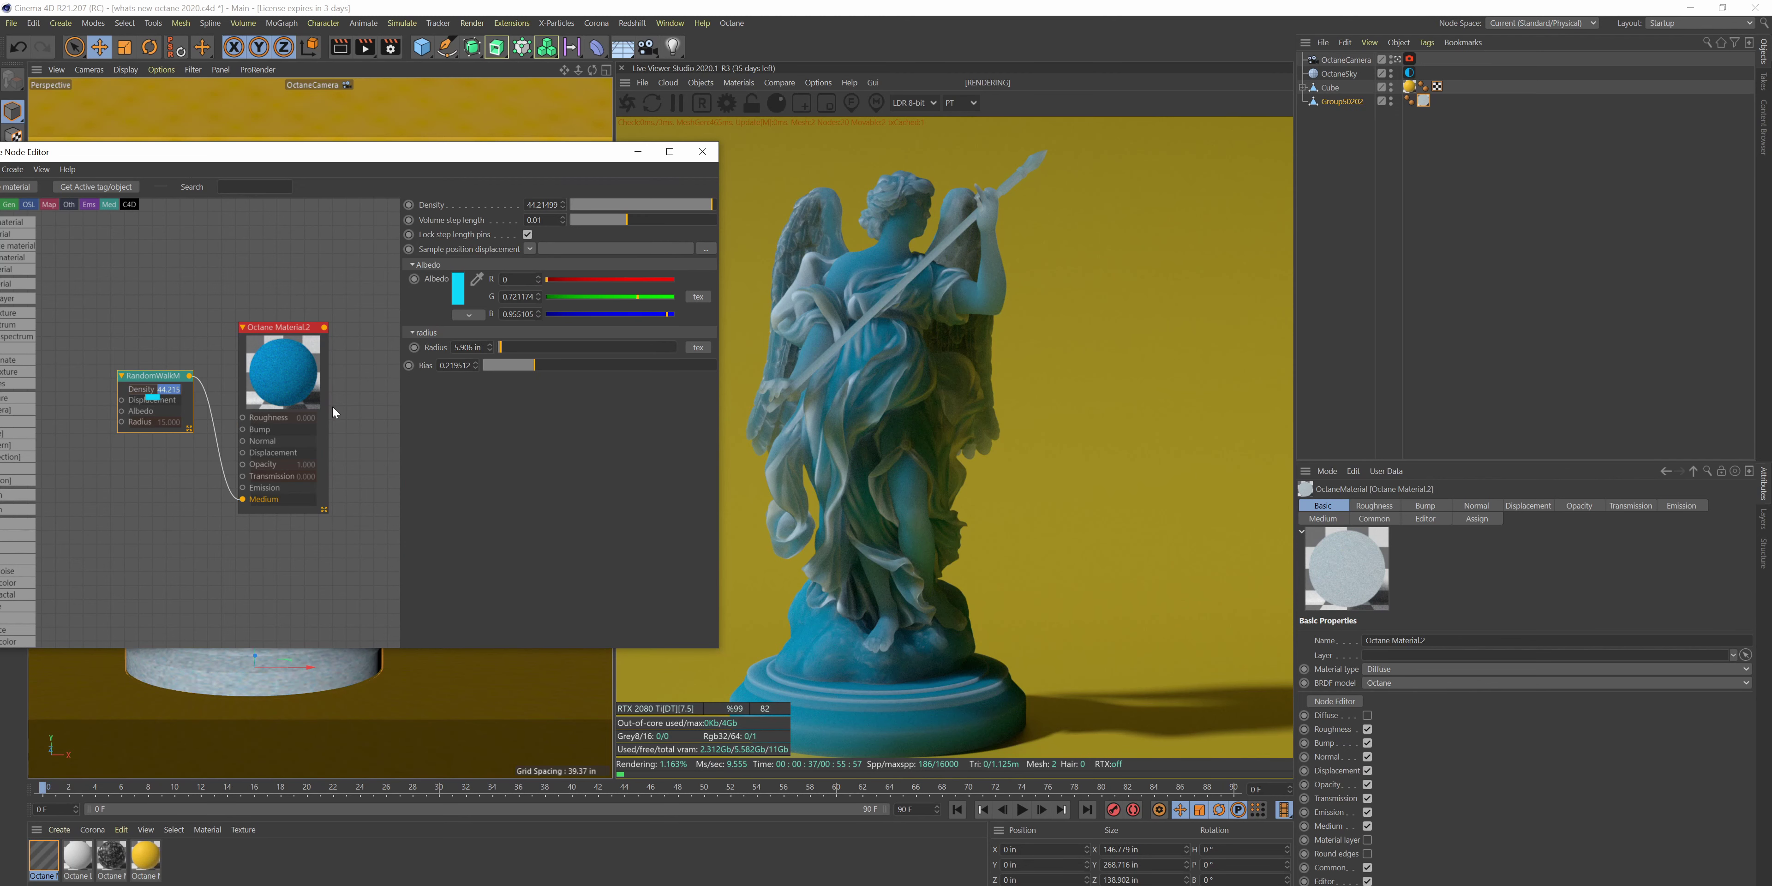
- Try random walk densities of 1.277263 and 0.105719, checking the statue's upper part in a temporary render region
left_click_drag(711, 206, 678, 206)
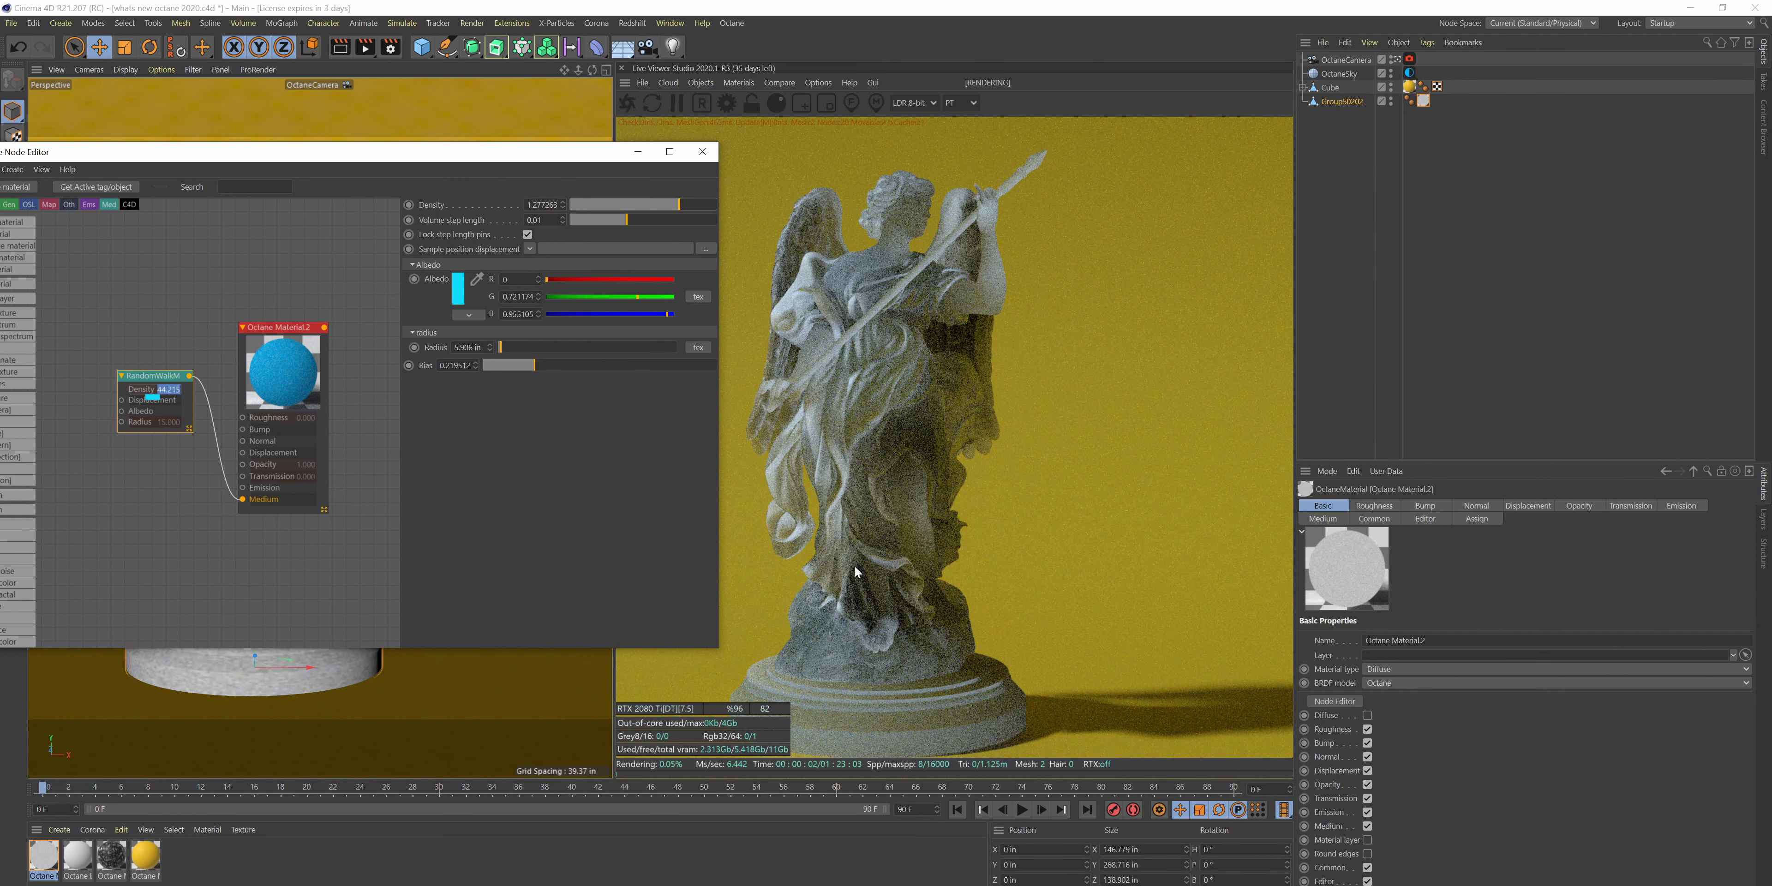
left_click_drag(679, 206, 647, 211)
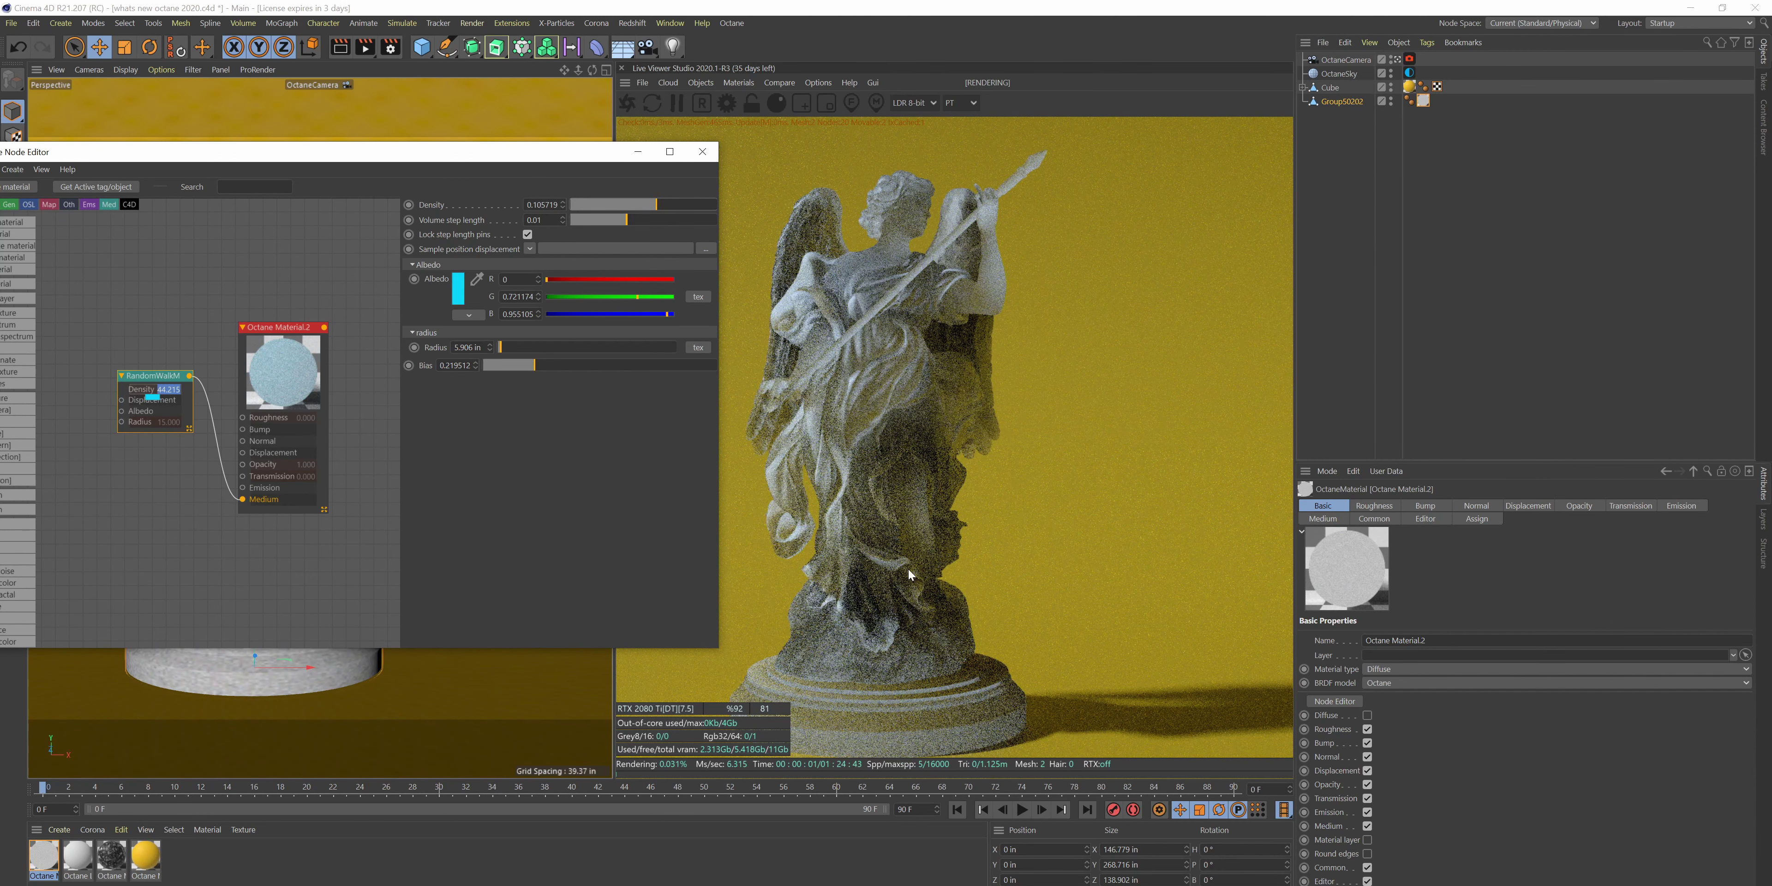
left_click(826, 102)
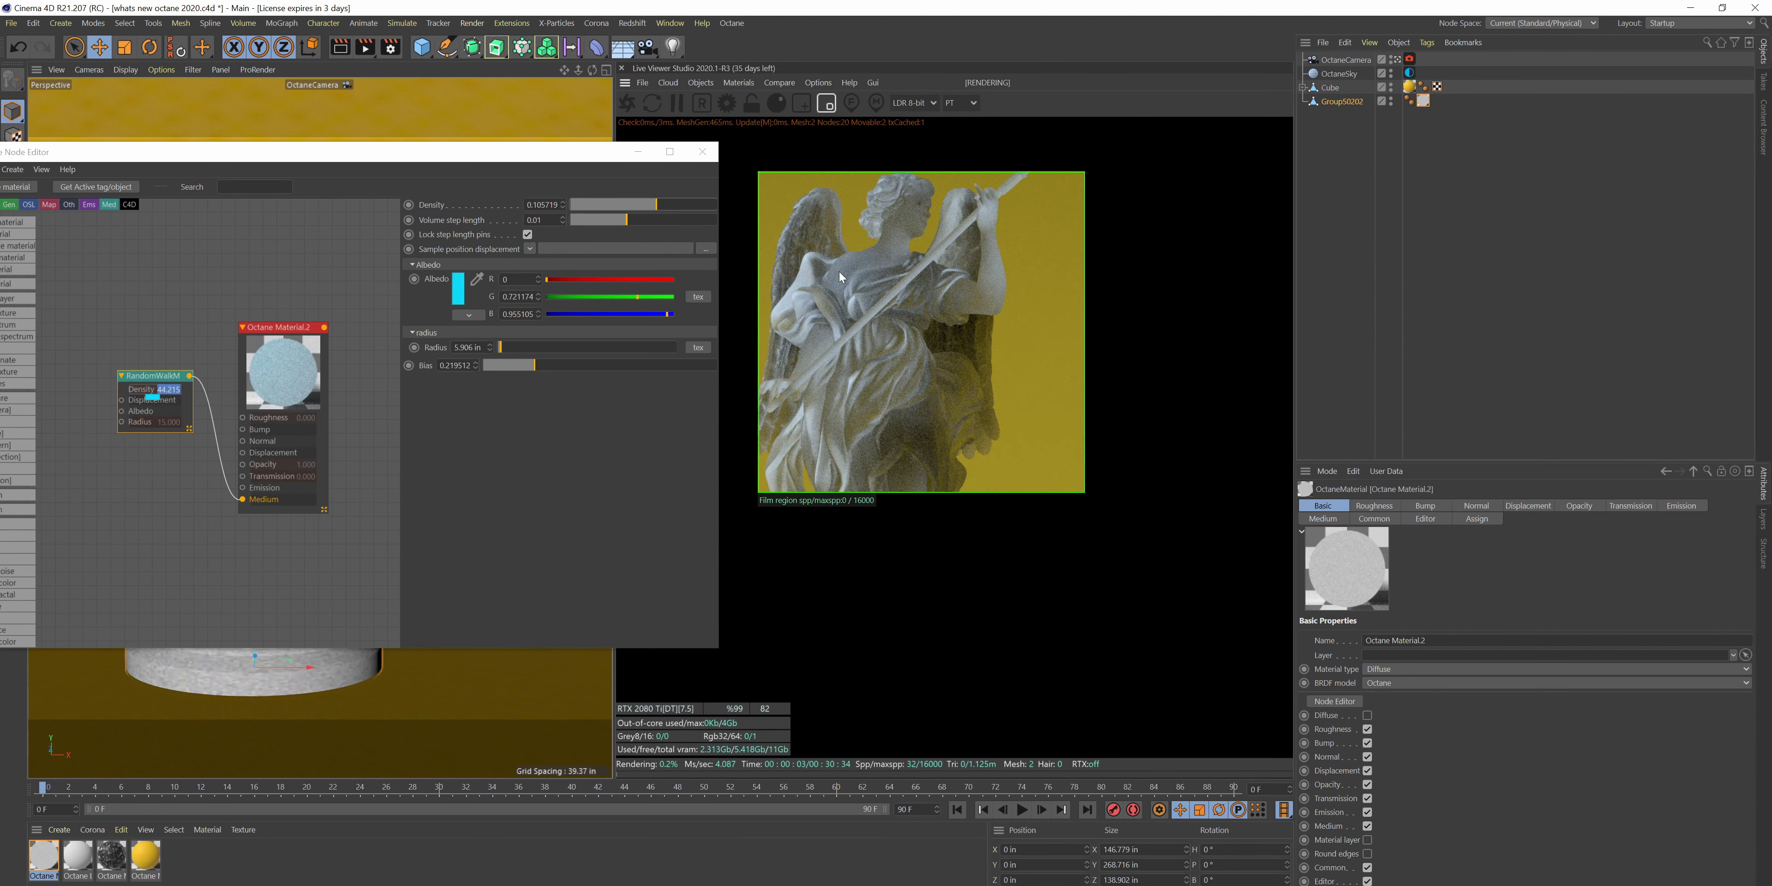
left_click(826, 103)
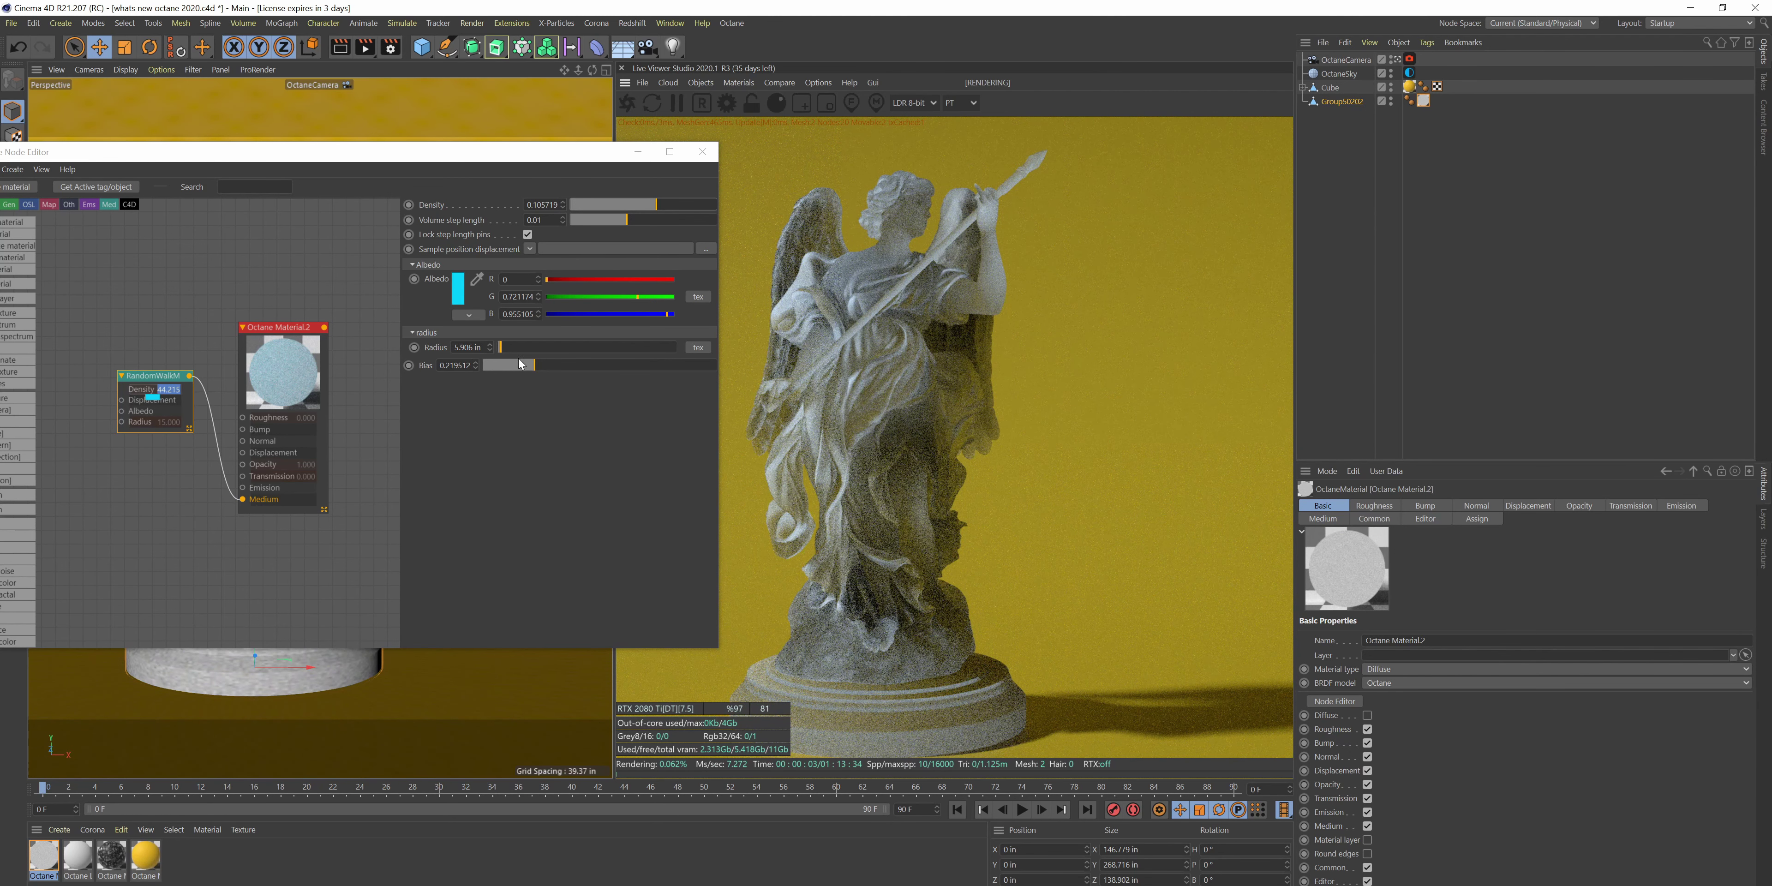
- Set the random walk medium's density to 159.5506, volume step length to 0.011302, radius to 289.37 in and bias to 0.927928
left_click_drag(502, 350, 623, 358)
left_click_drag(662, 208, 624, 227)
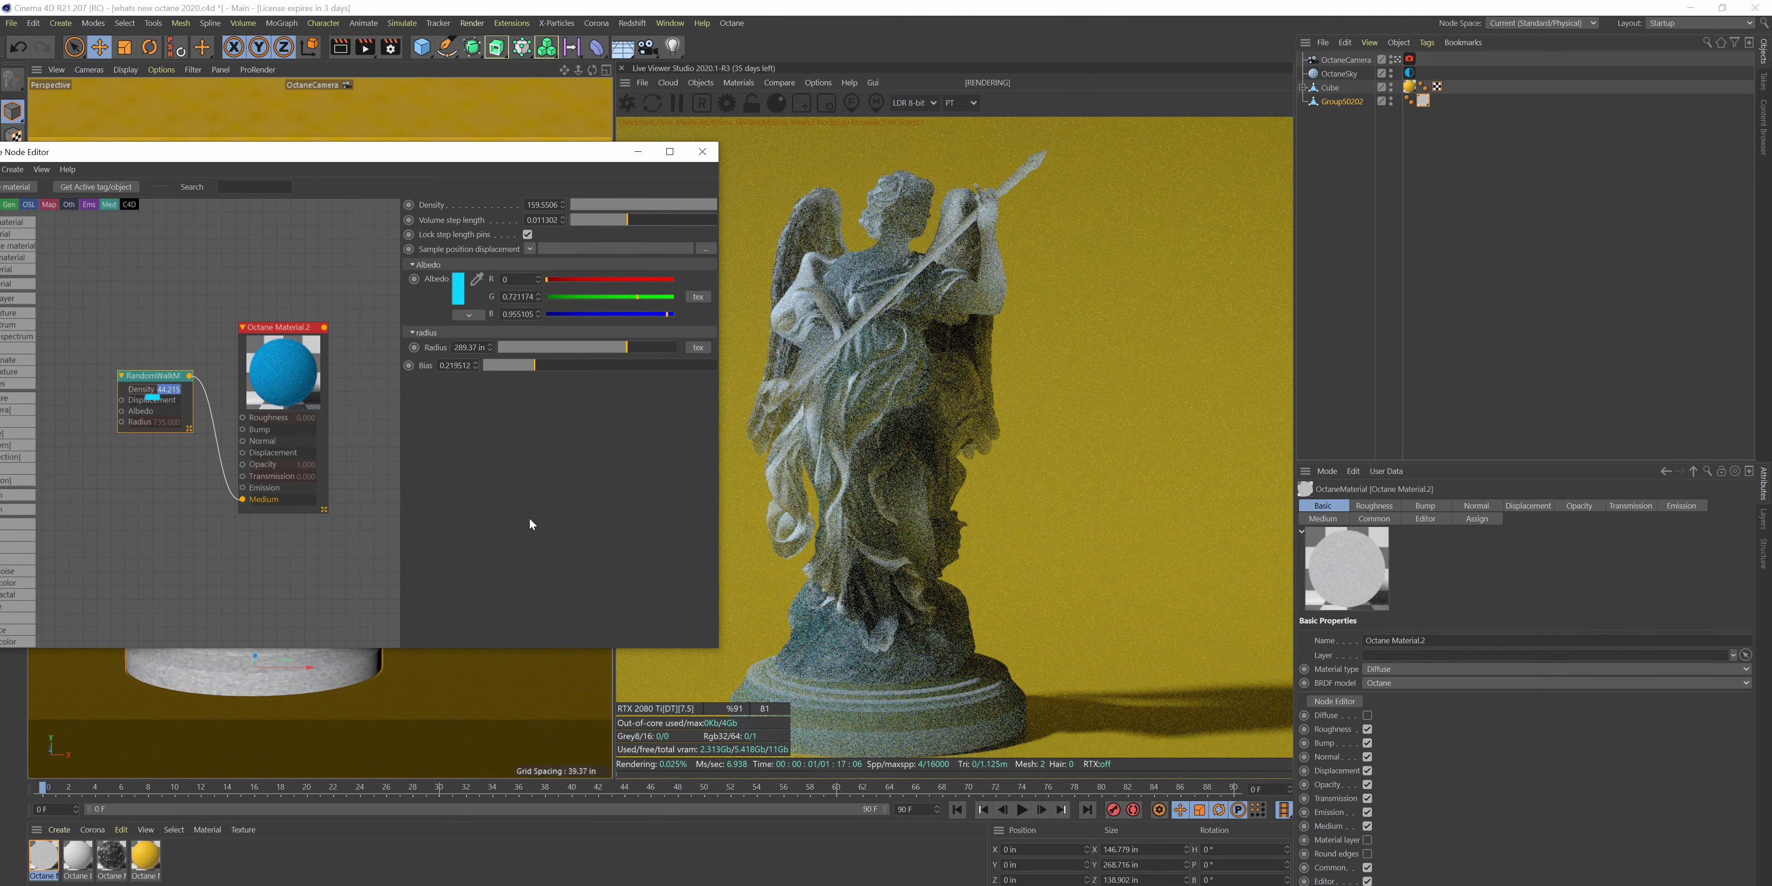
mouse_move(529, 364)
left_mouse_down()
mouse_move(484, 364)
mouse_move(718, 369)
mouse_move(514, 367)
left_mouse_up()
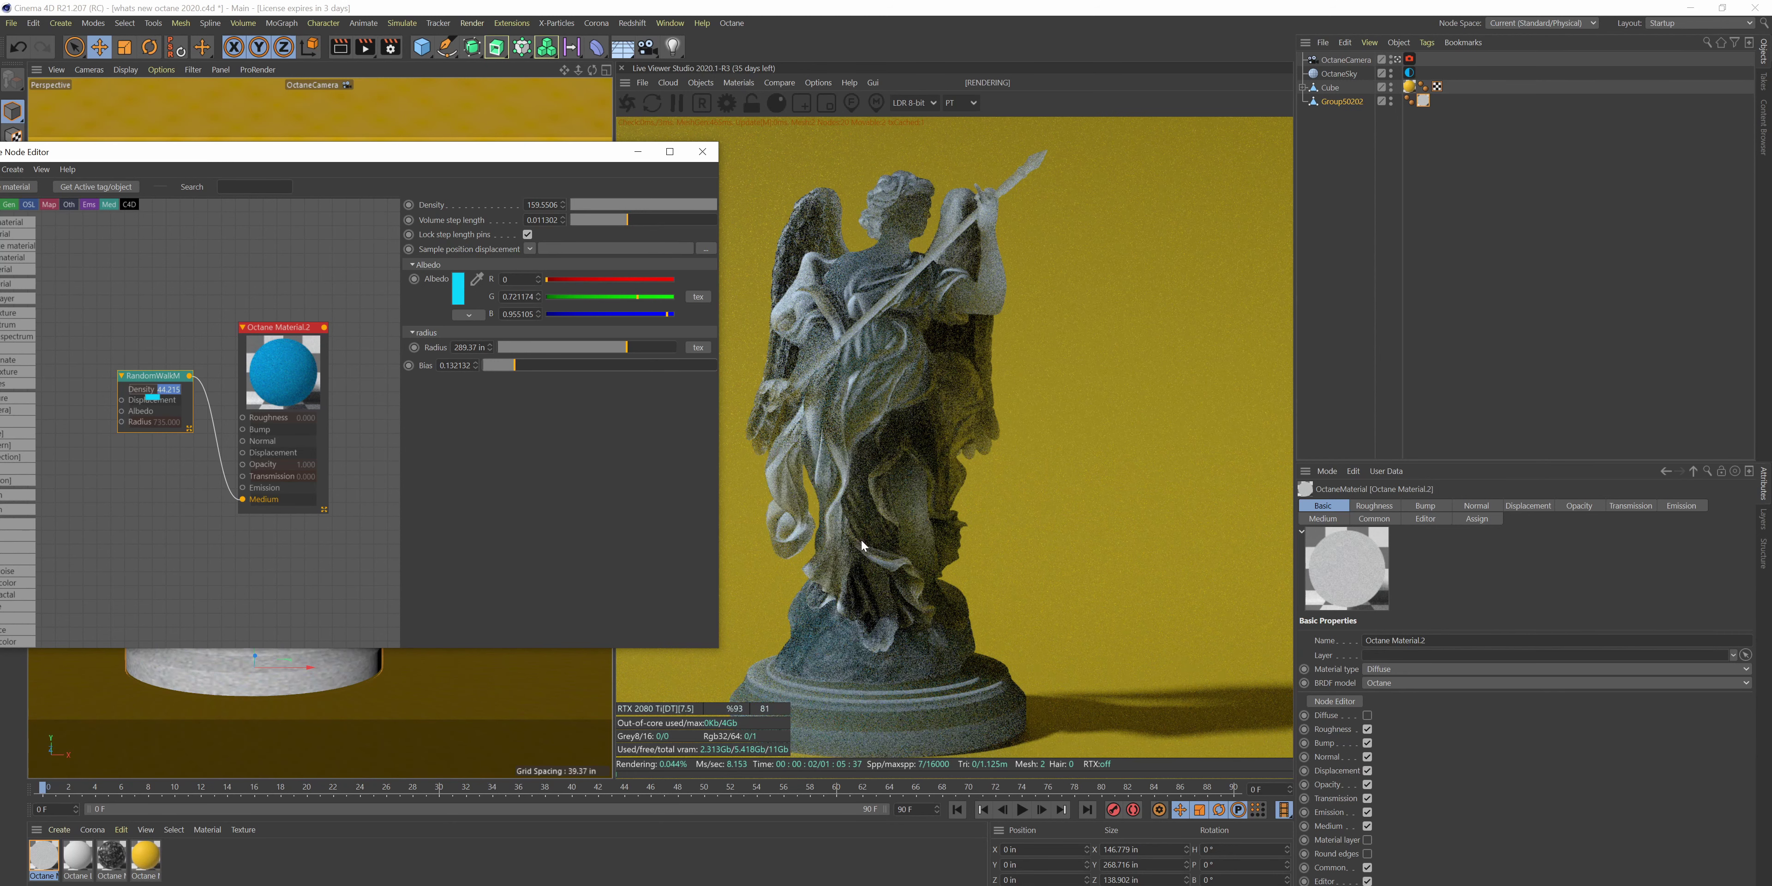
left_click_drag(538, 364, 698, 364)
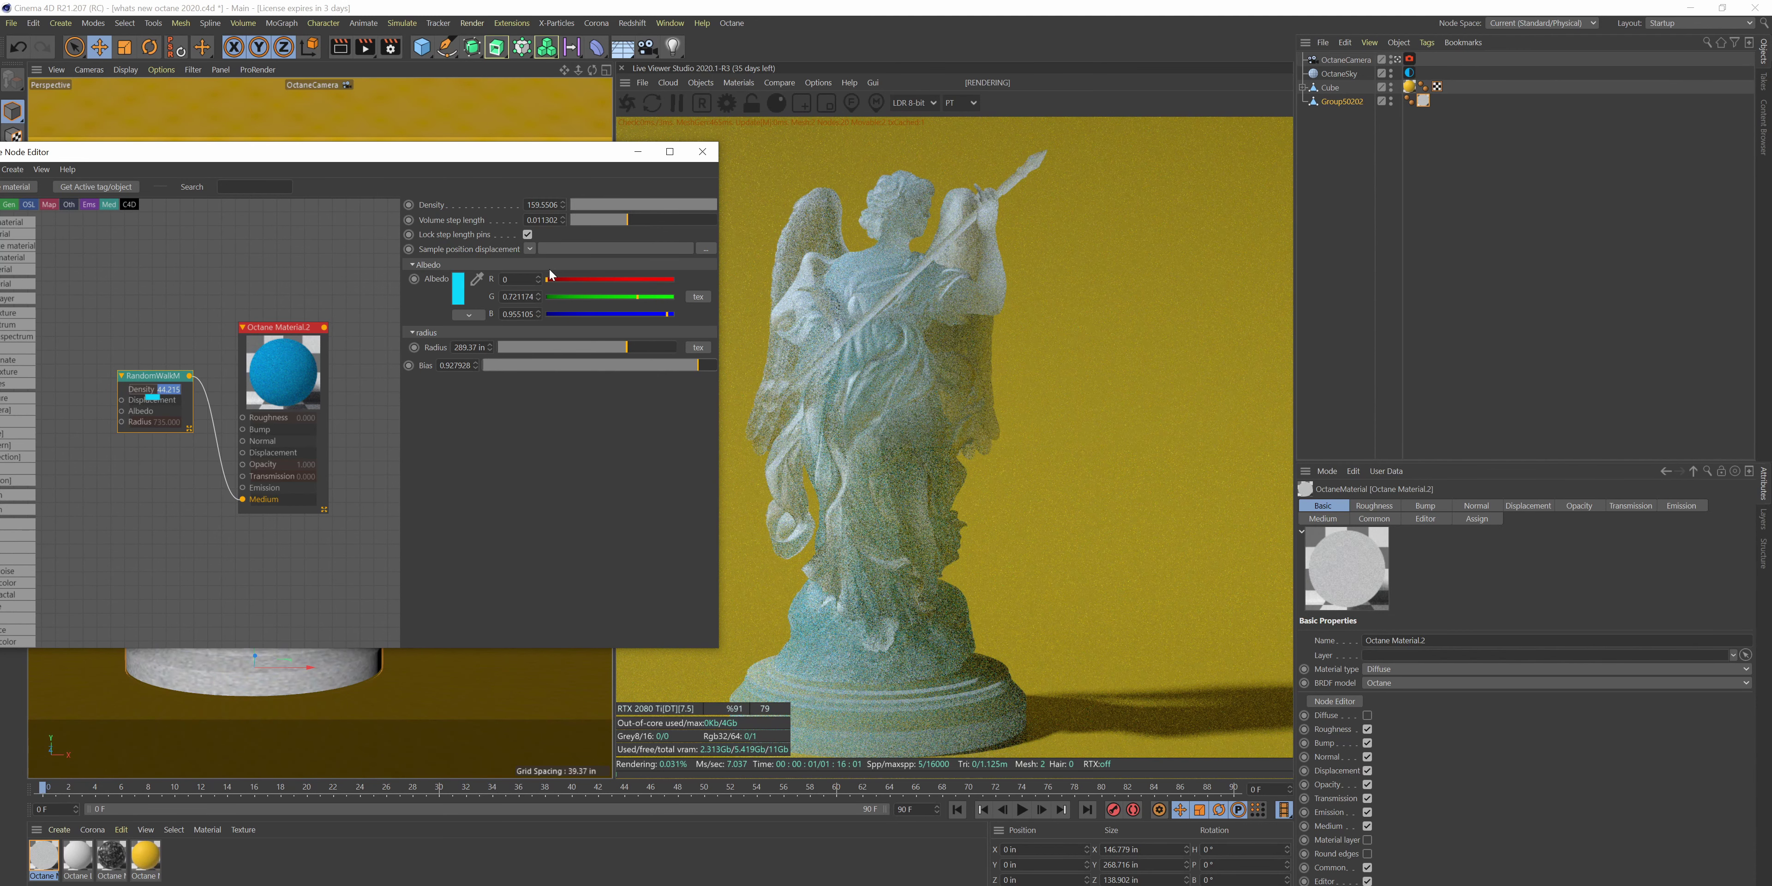
- Change the random walk albedo to purple (R 0.404372, G 0.120219, B 1), rearrange the two nodes and close the Node Editor
left_click(455, 292)
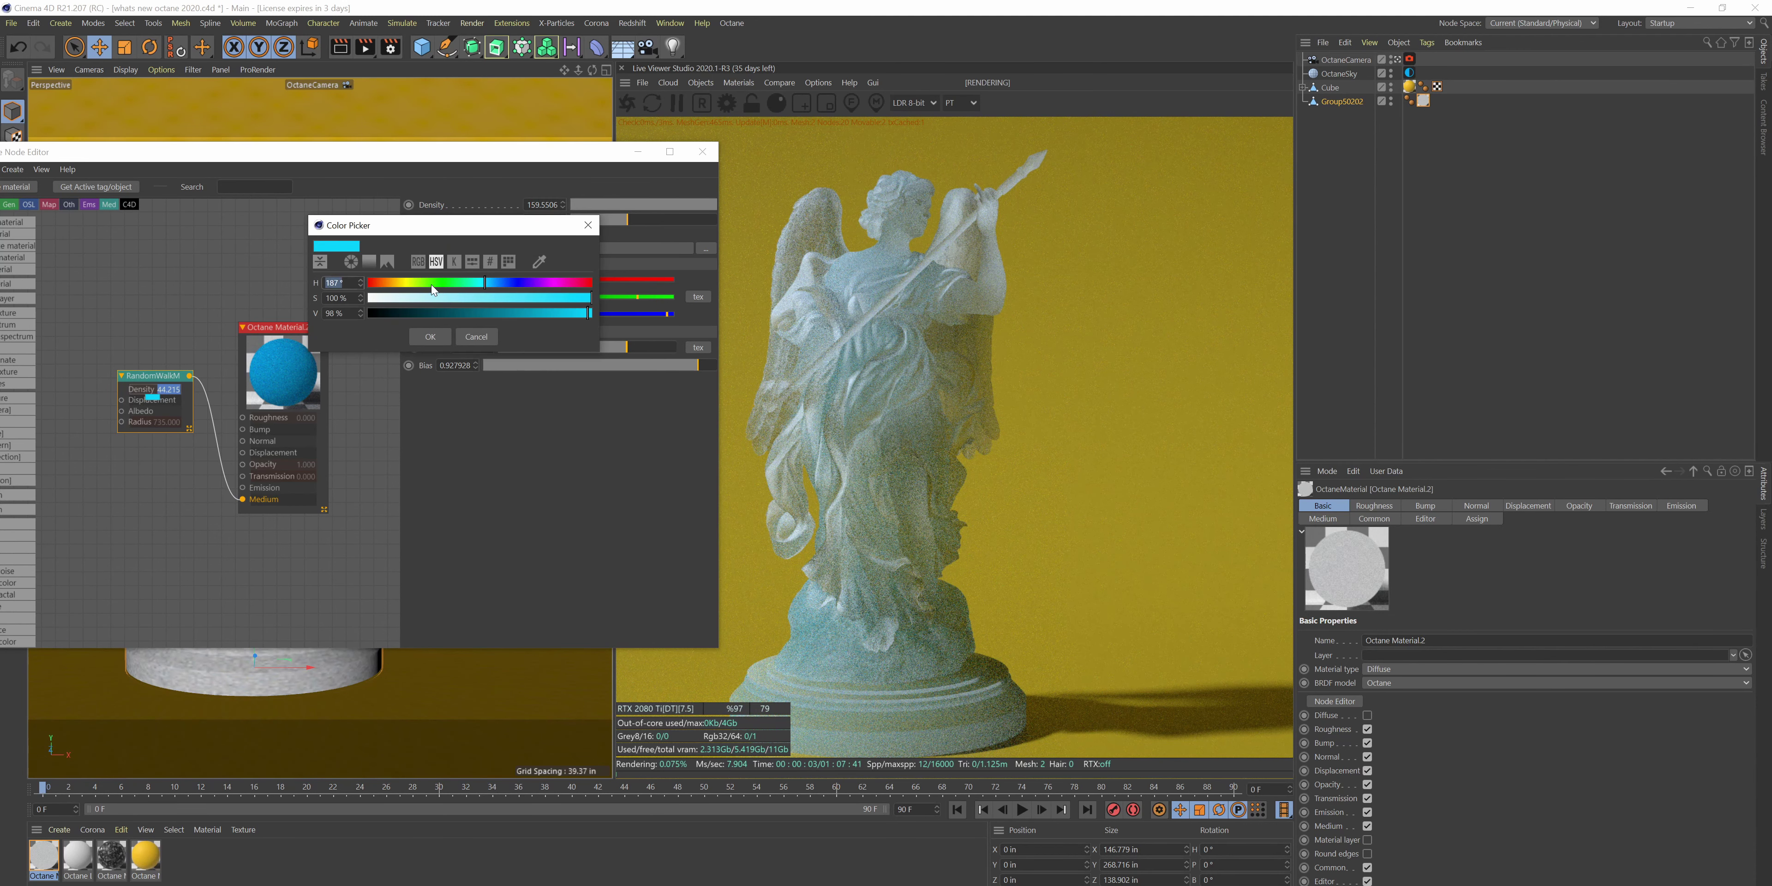
left_click(432, 336)
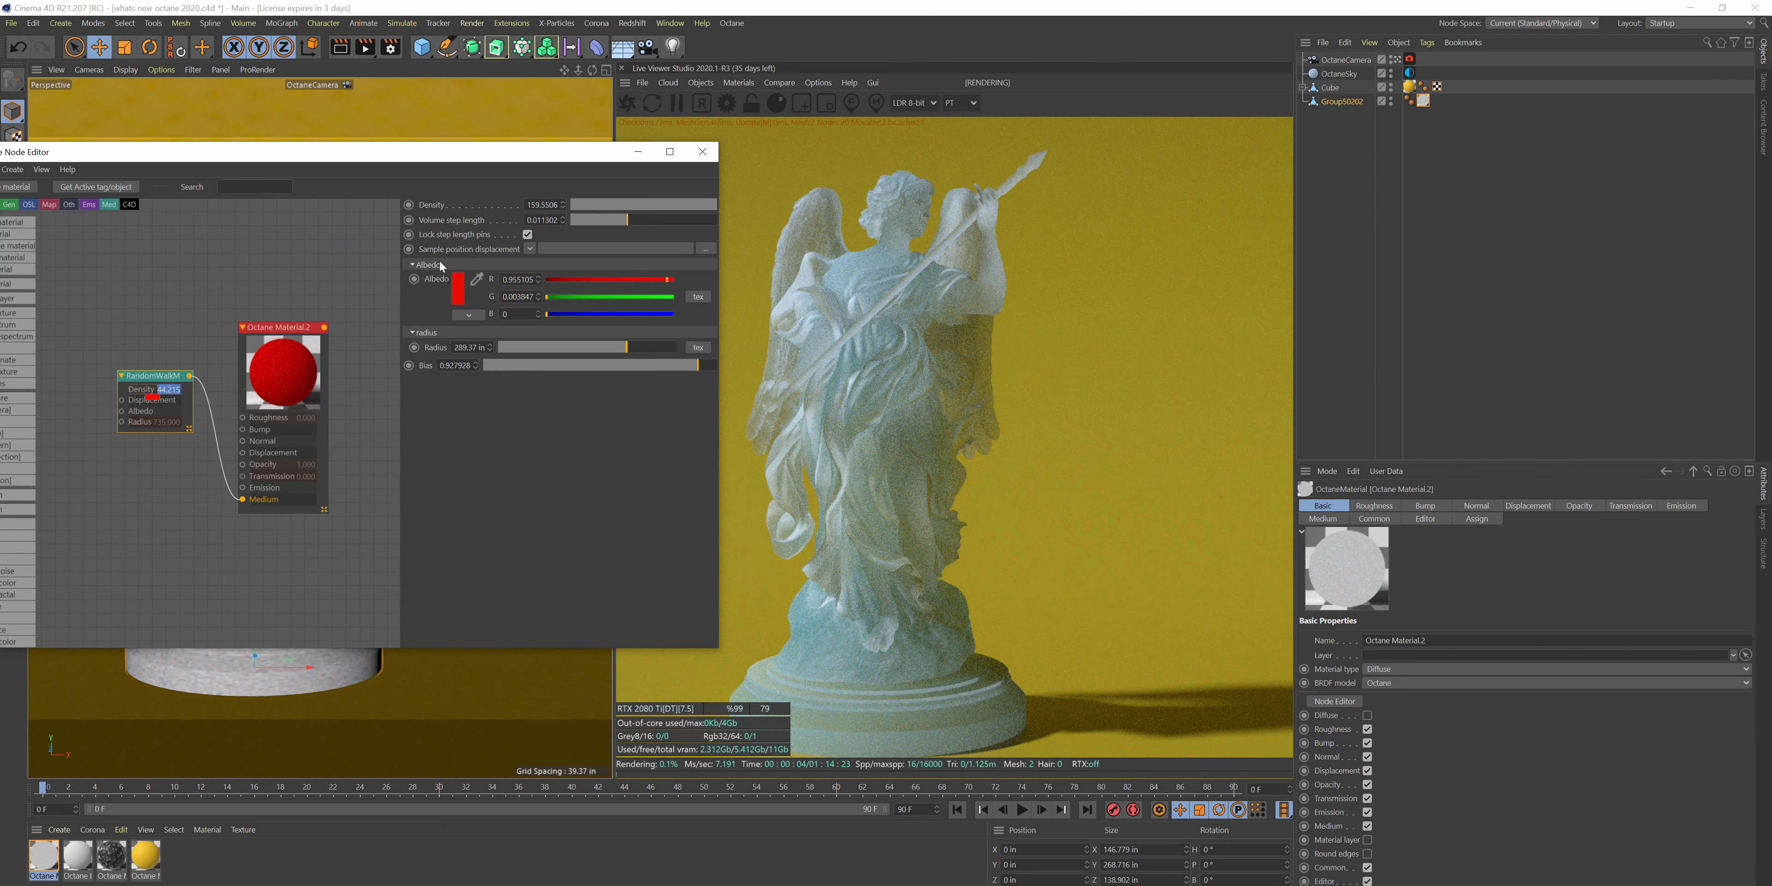
left_click_drag(646, 280, 674, 314)
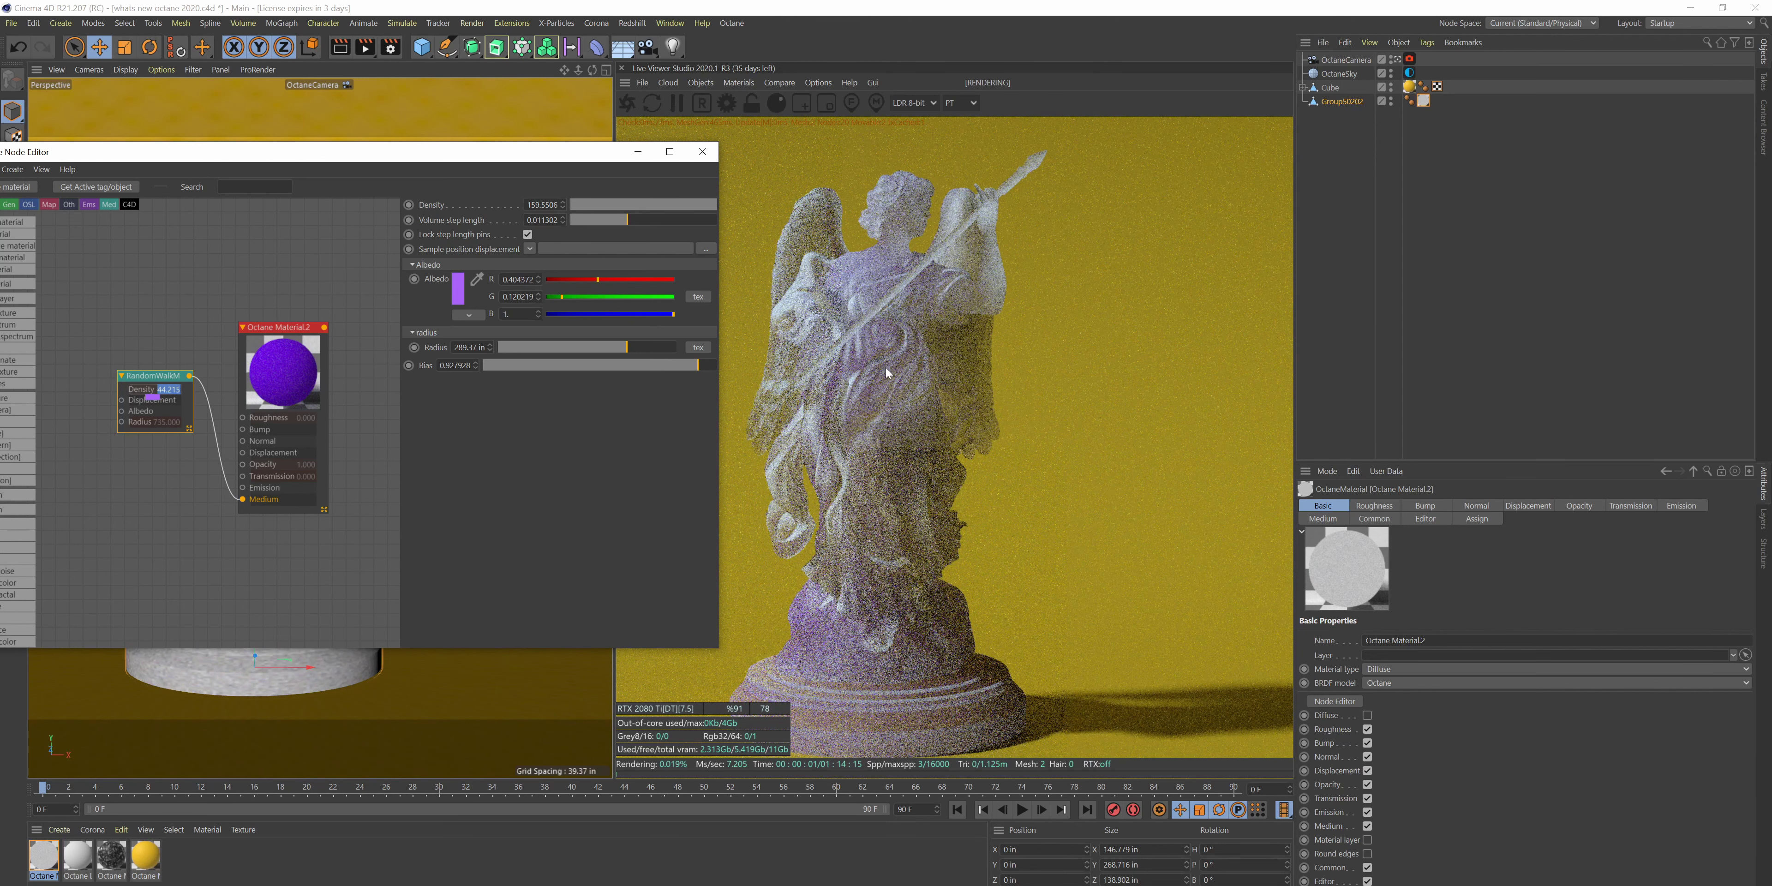
left_click_drag(268, 439, 295, 370)
left_click_drag(155, 377, 129, 318)
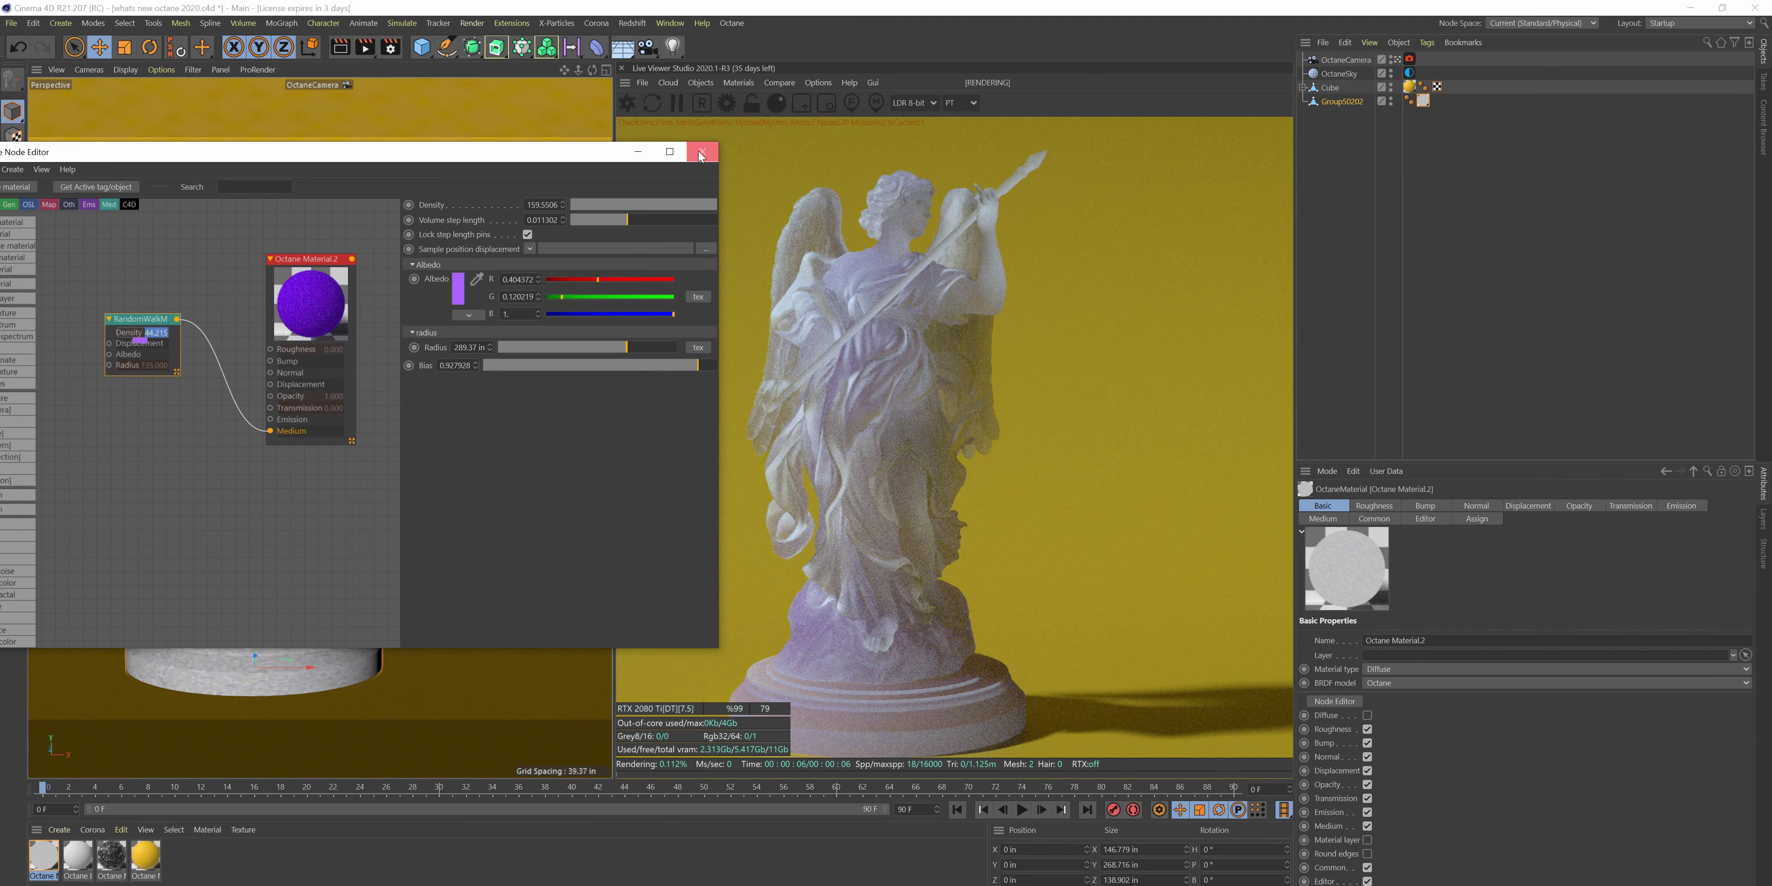
key("Escape")
- Inspect the purple random walk statue up close and from above
scroll(309, 451, "up", 2)
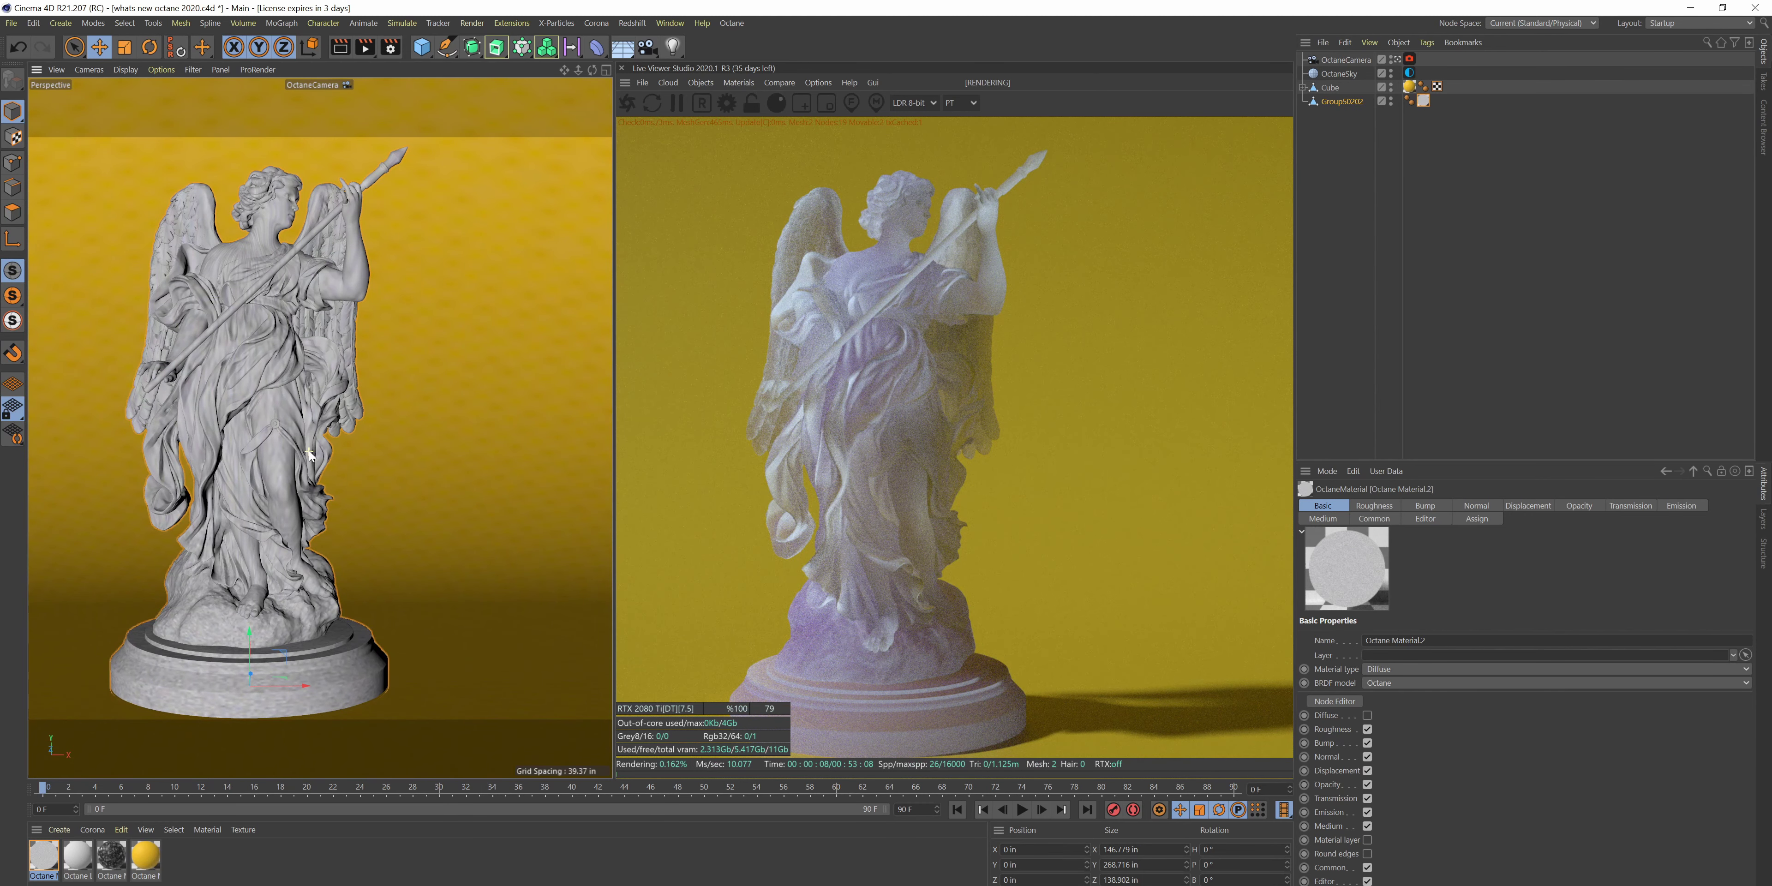
scroll(309, 454, "up", 3)
scroll(309, 454, "up", 2)
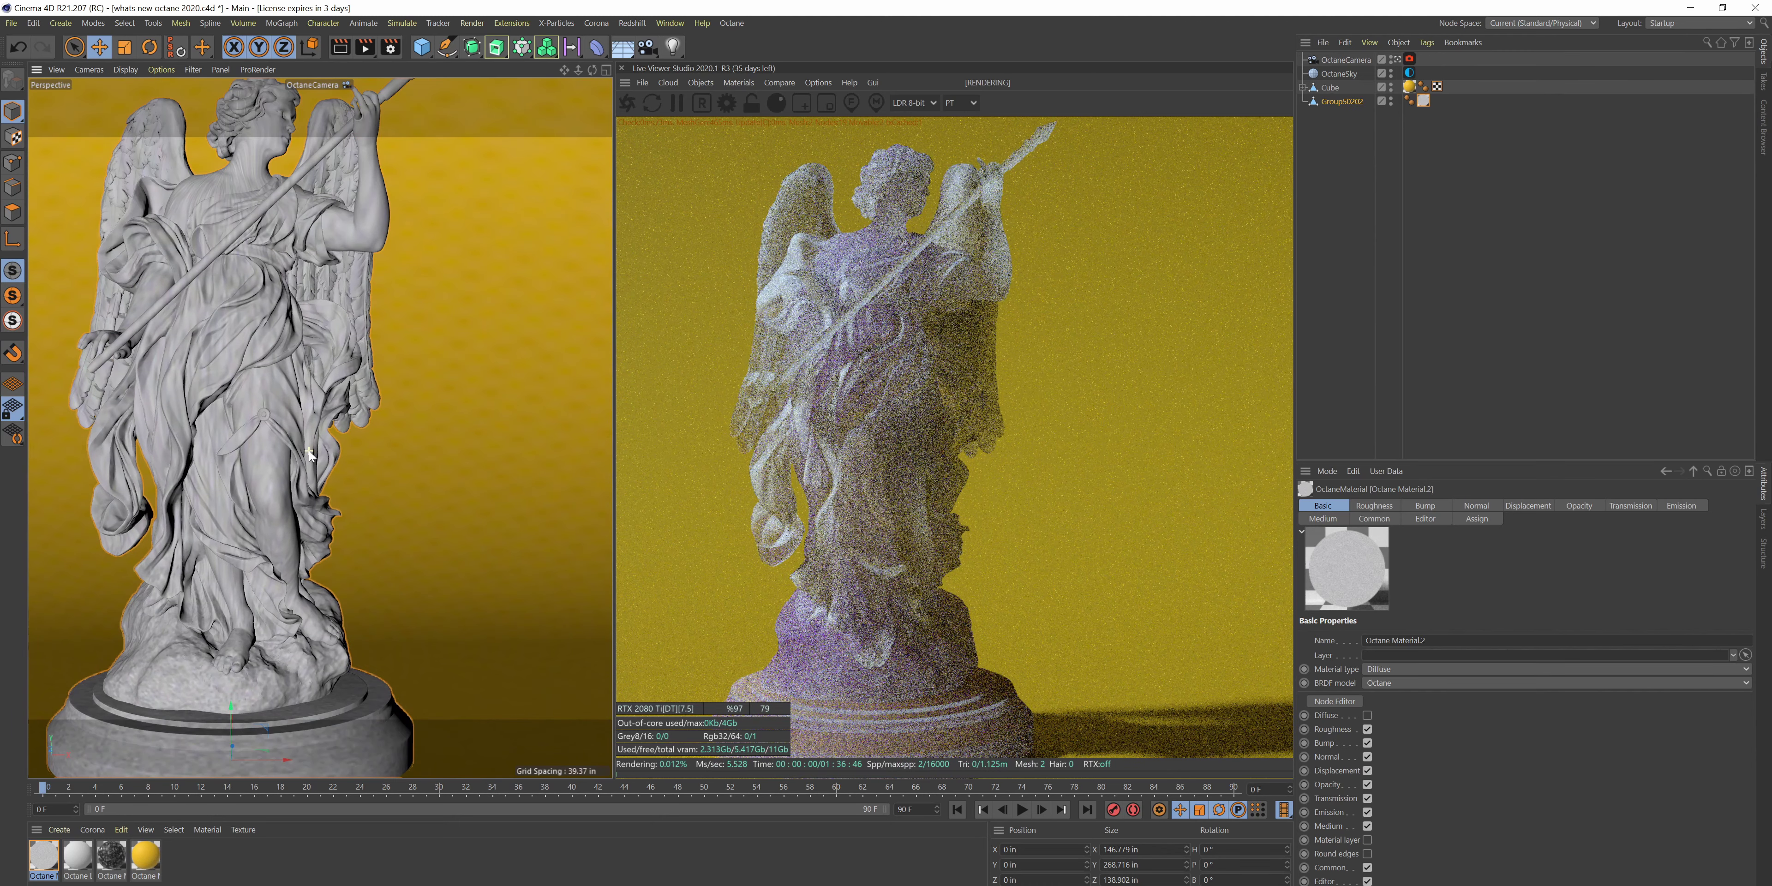
left_click_drag(592, 70, 592, 241)
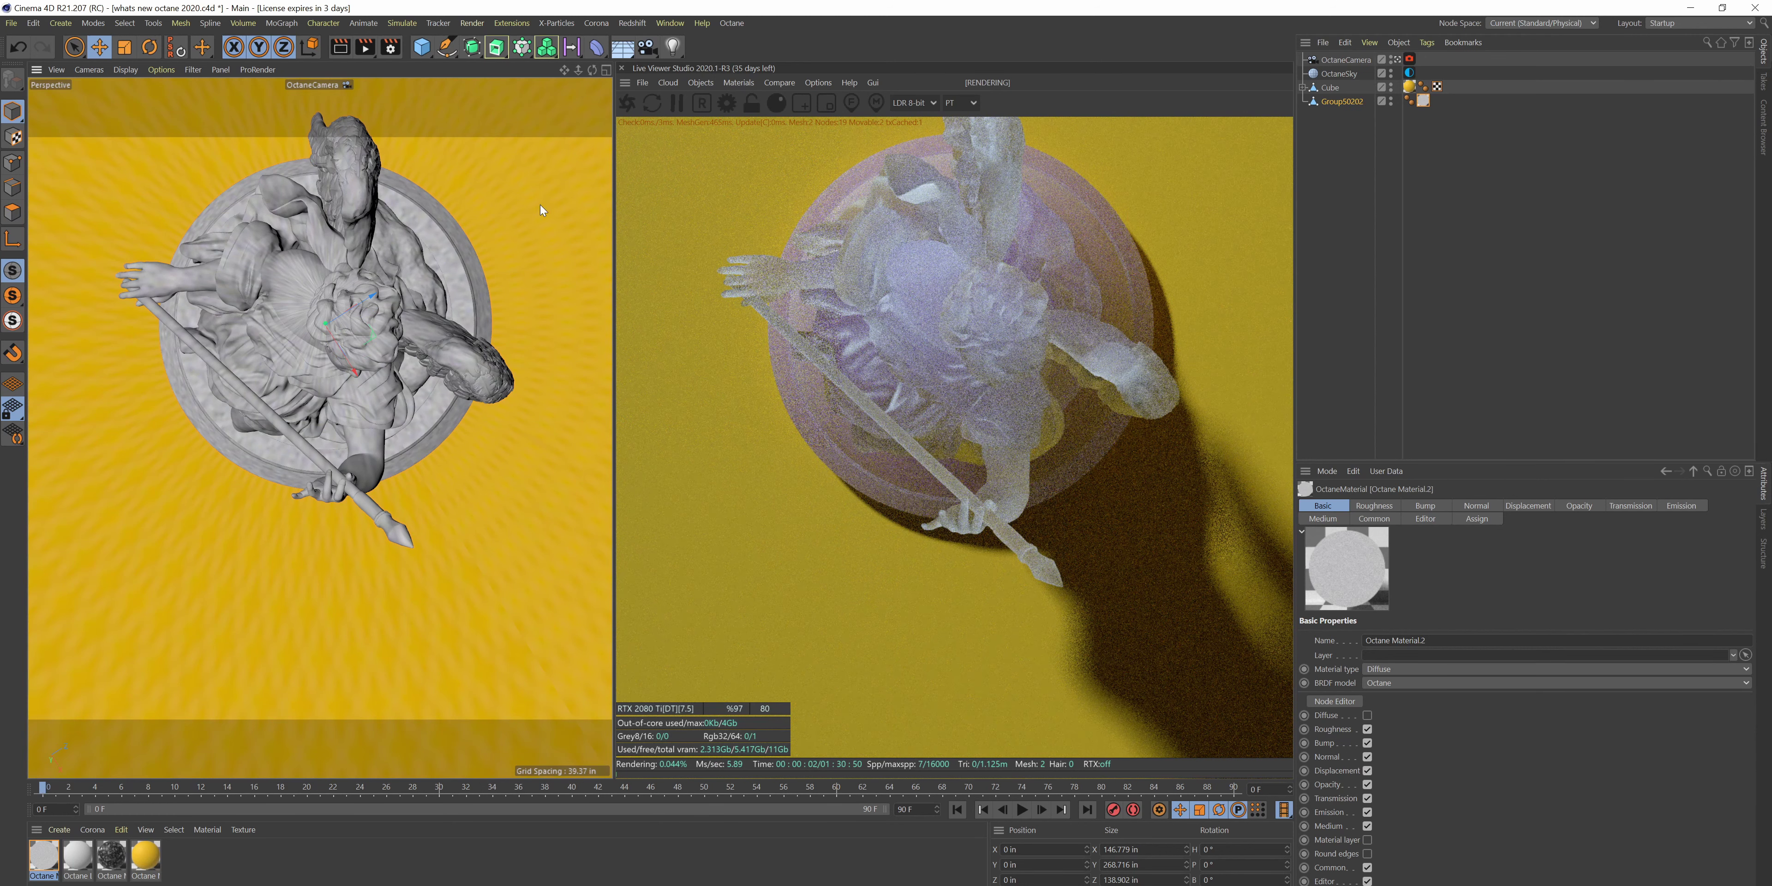
left_click_drag(592, 70, 660, 5)
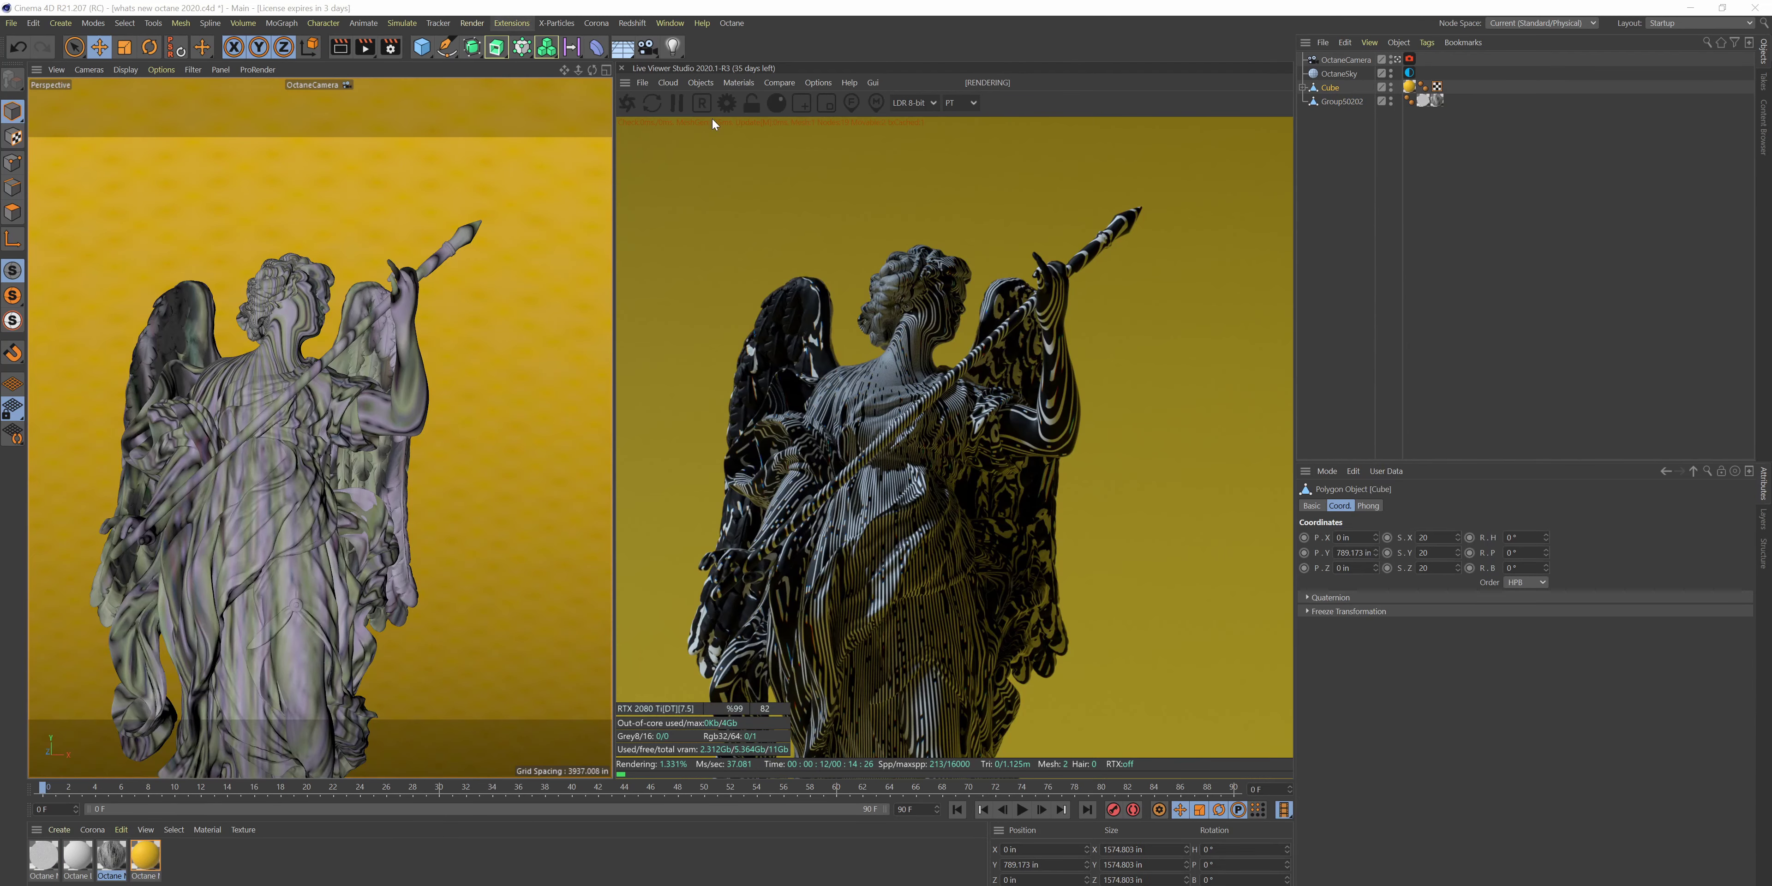
- Disable the OctaneSky object and add an Octane Daylight to the scene
left_click_drag(576, 68, 575, 66)
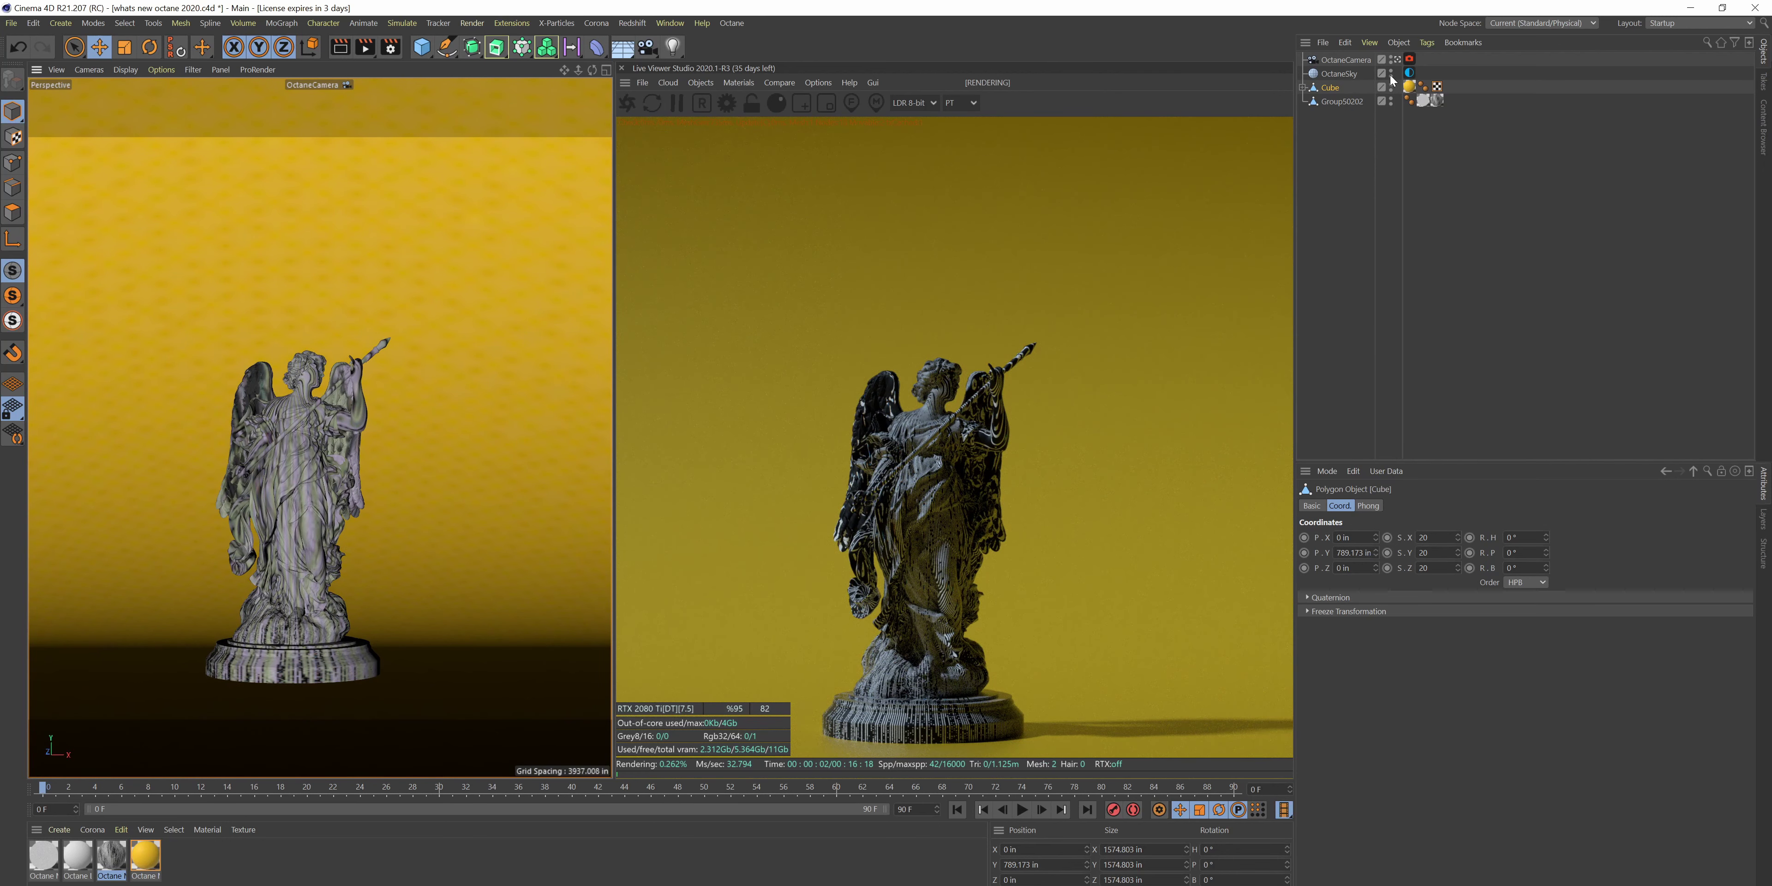
left_click(1391, 77)
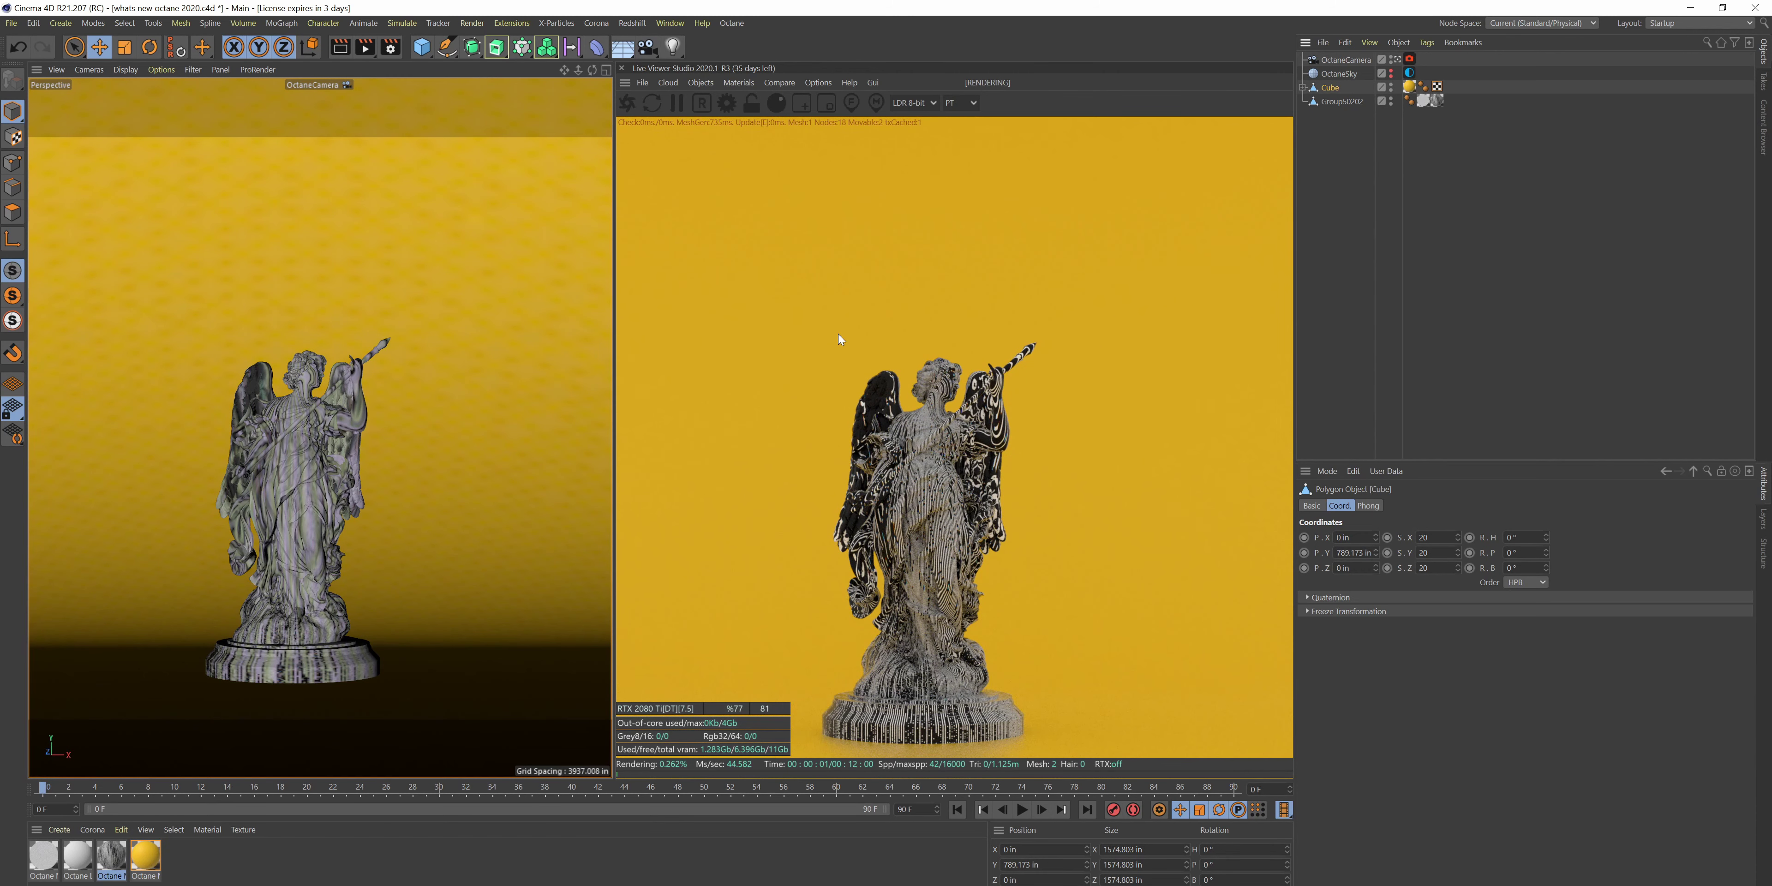
left_click(711, 83)
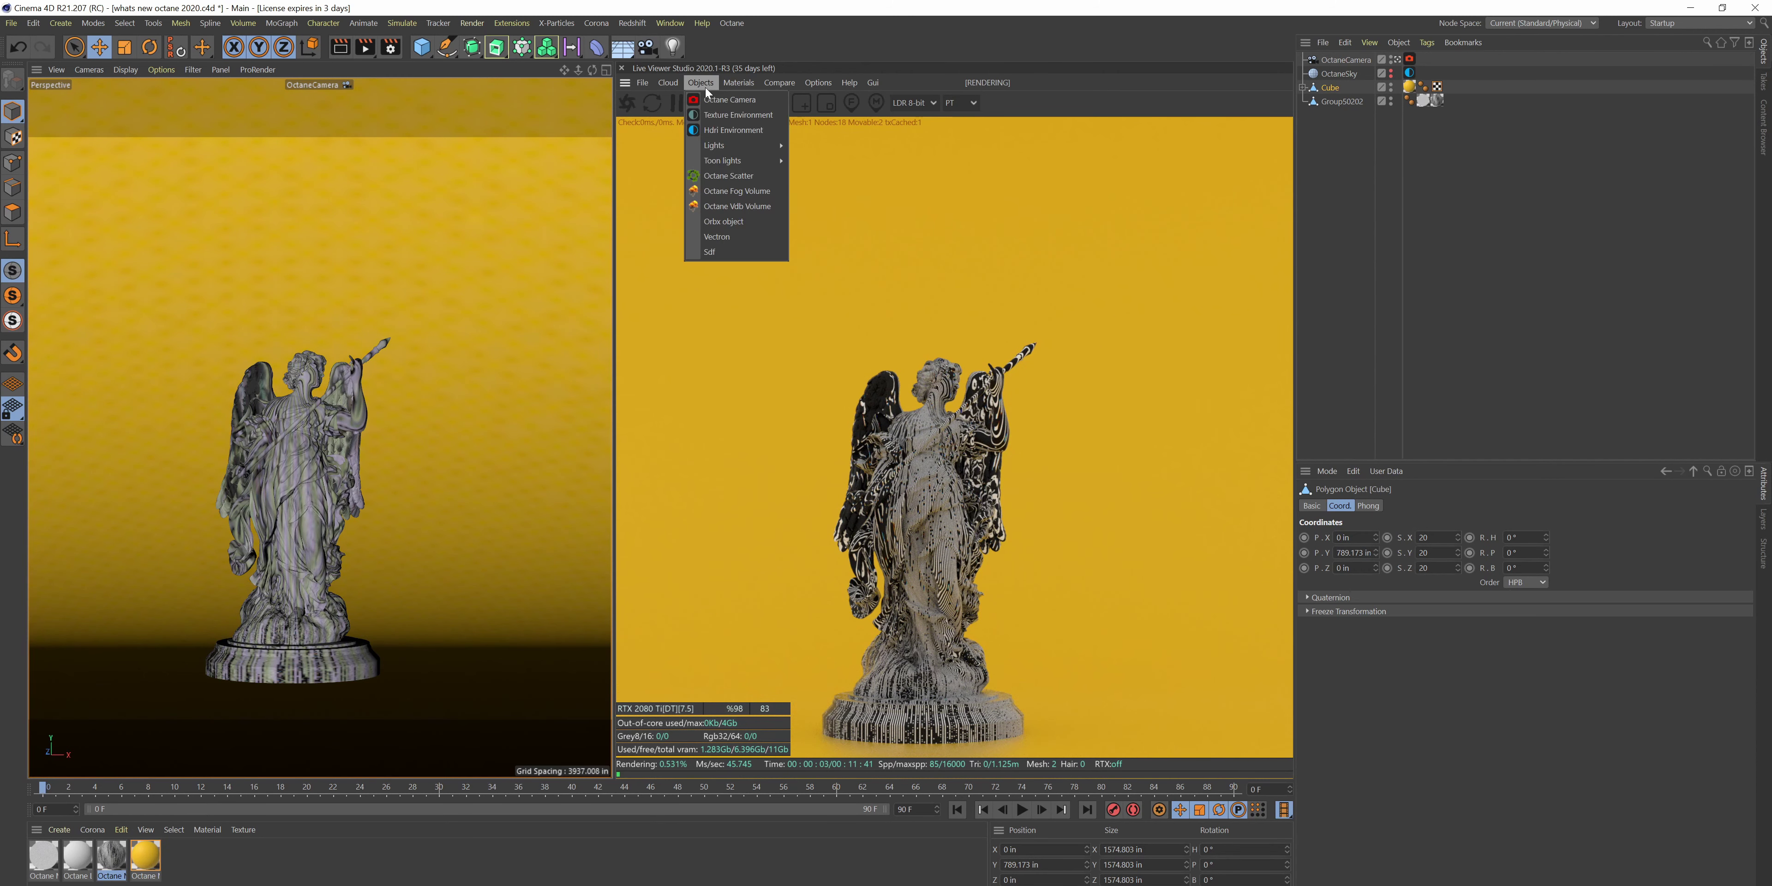
mouse_move(756, 144)
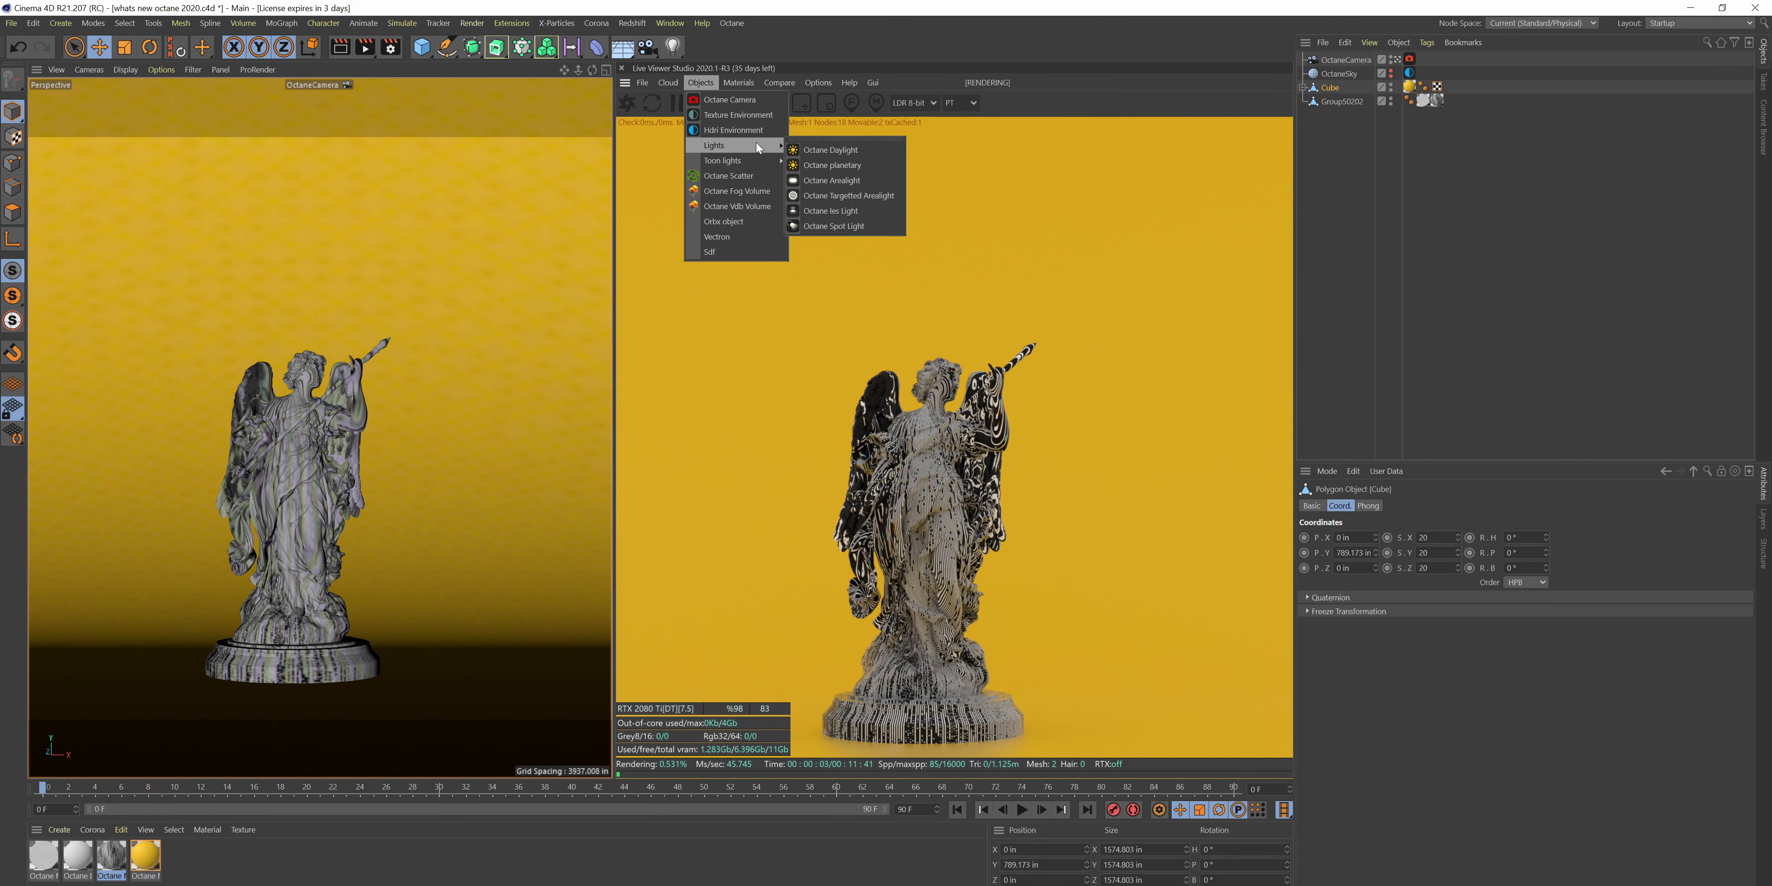
left_click(865, 156)
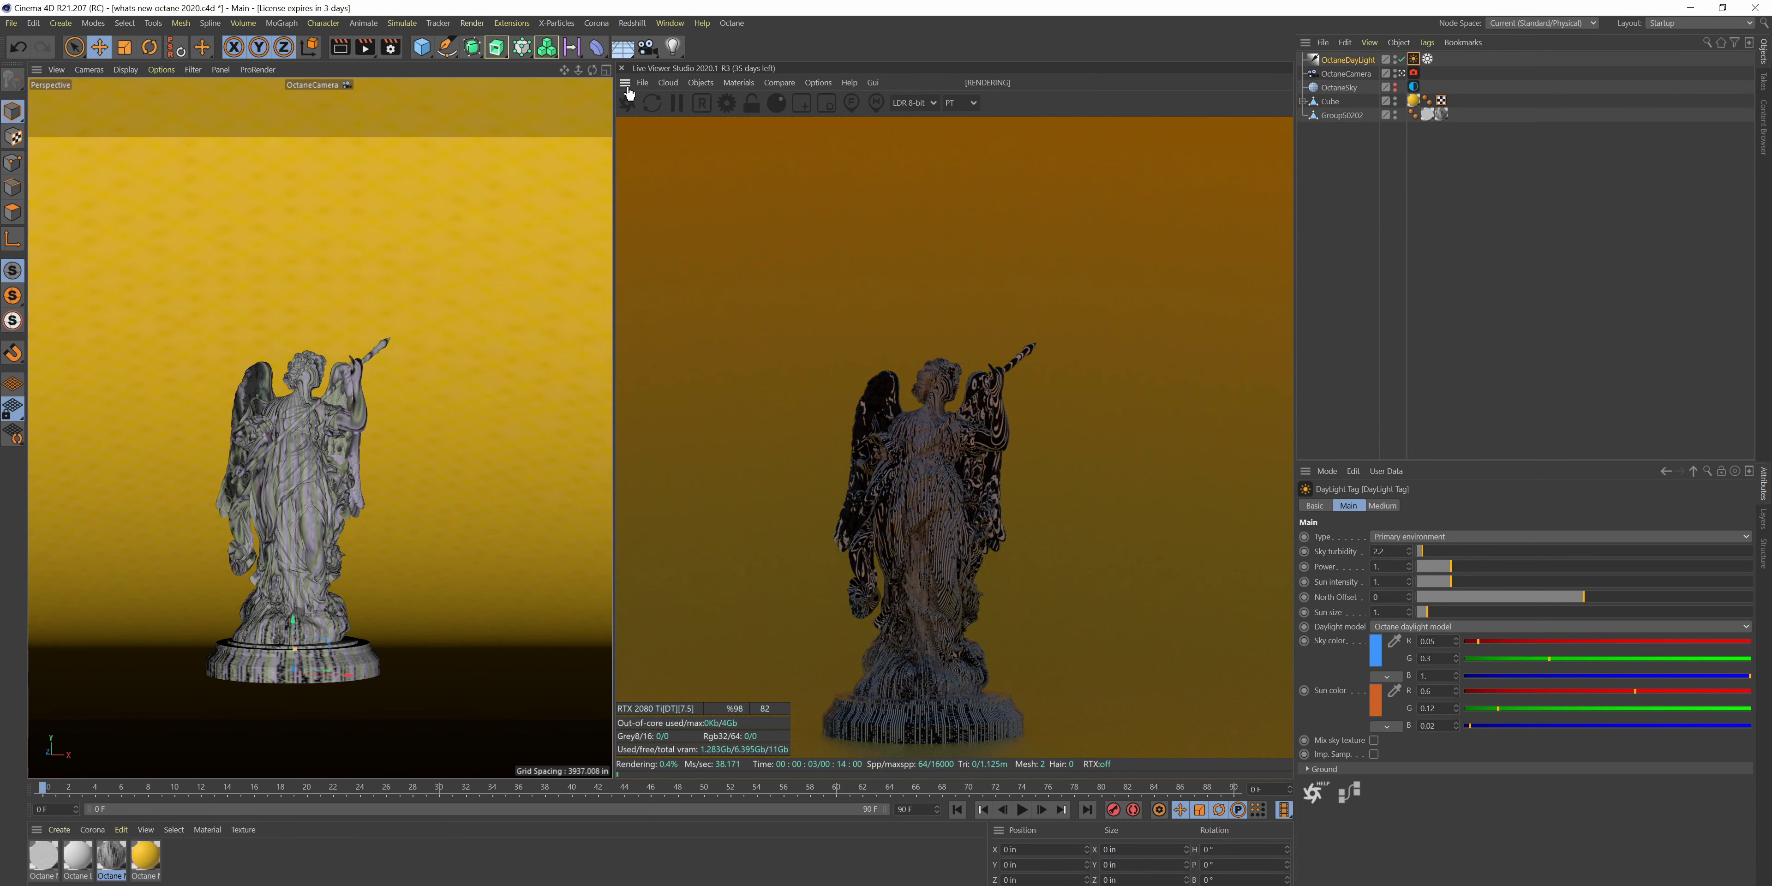
- Try the Preetham and Nishita daylight models from behind the backdrop-free side of the statue, and restore the Octane daylight model
left_click_drag(592, 70, 809, 73)
left_click_drag(320, 428, 358, 406)
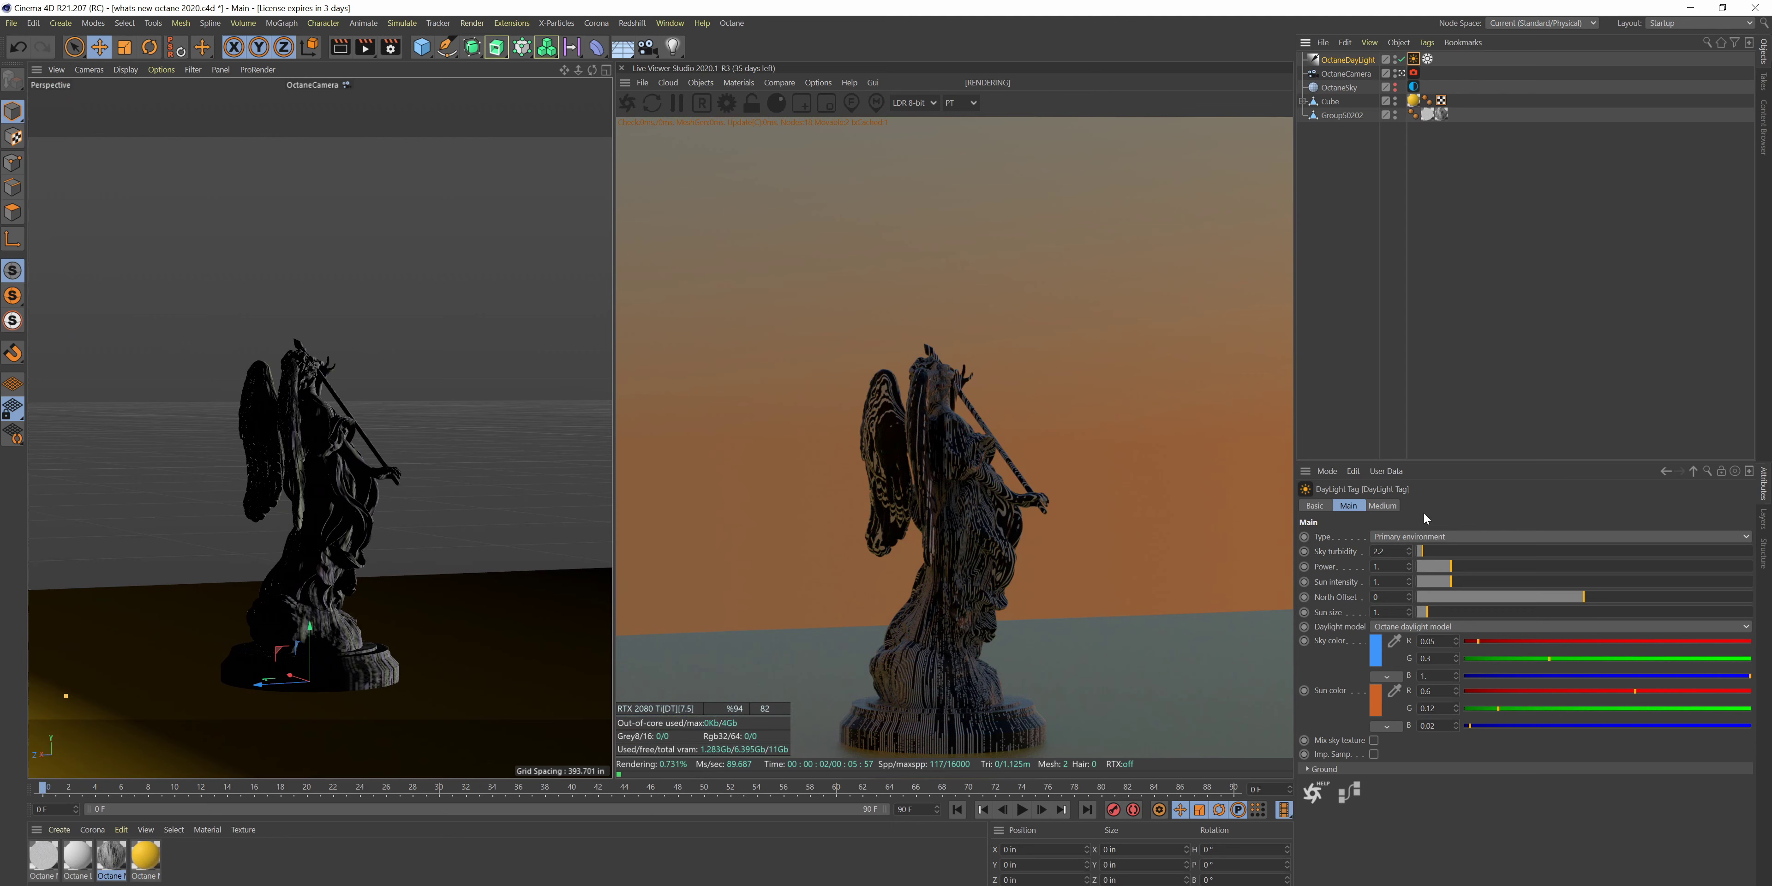
left_click(1425, 626)
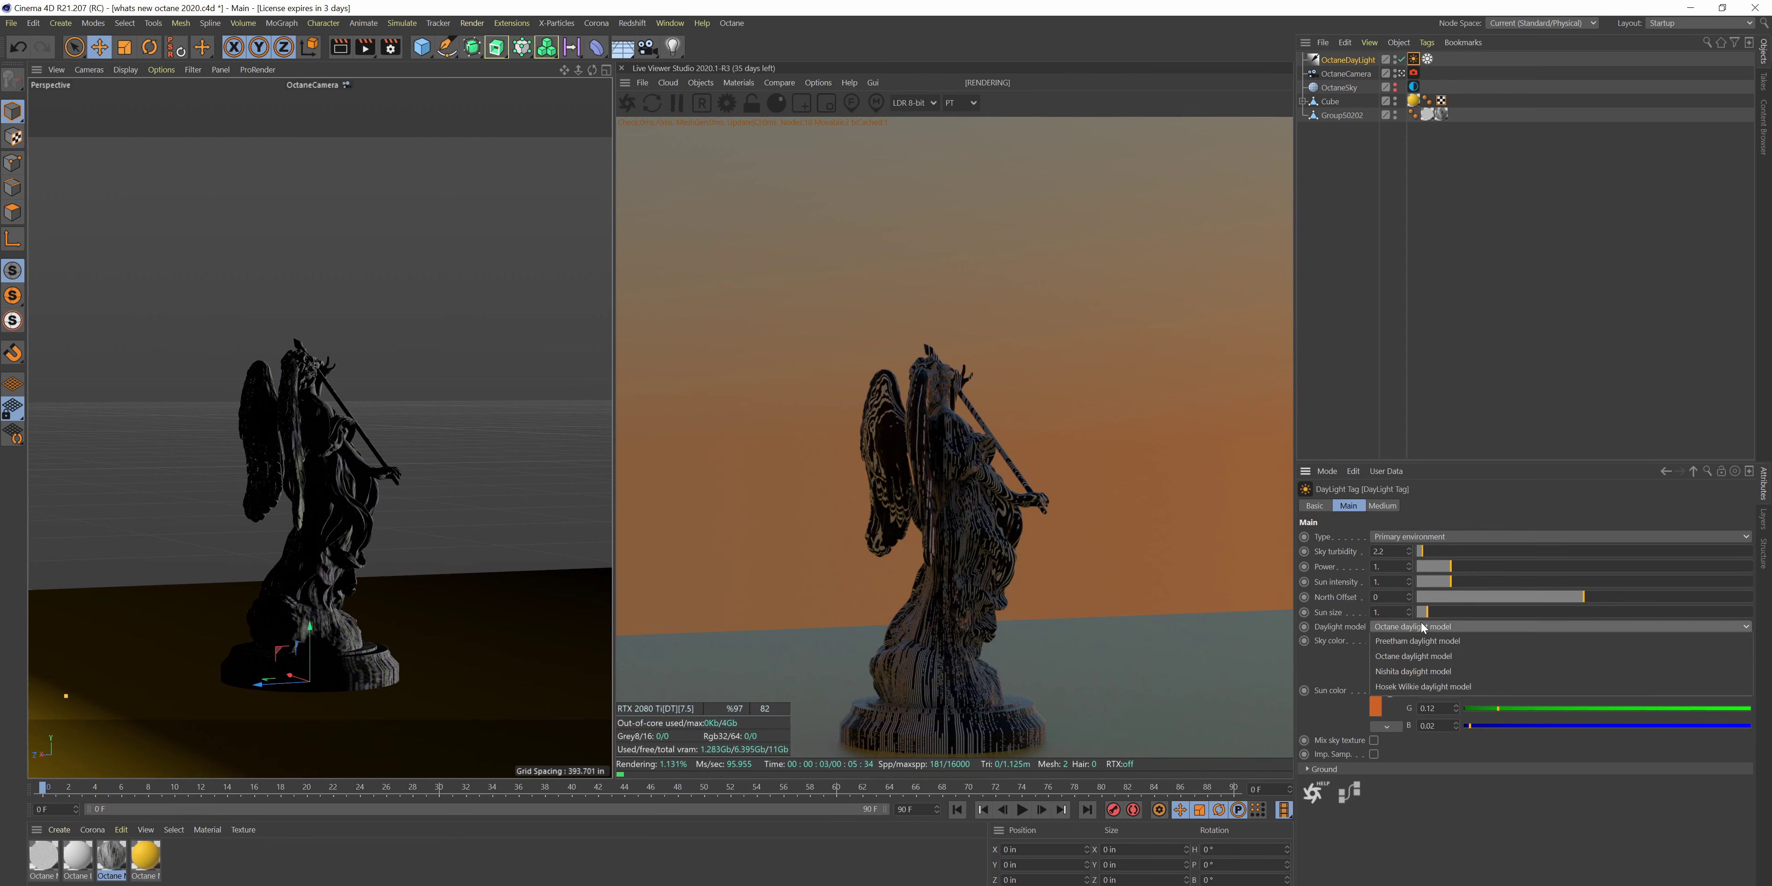
left_click(1439, 644)
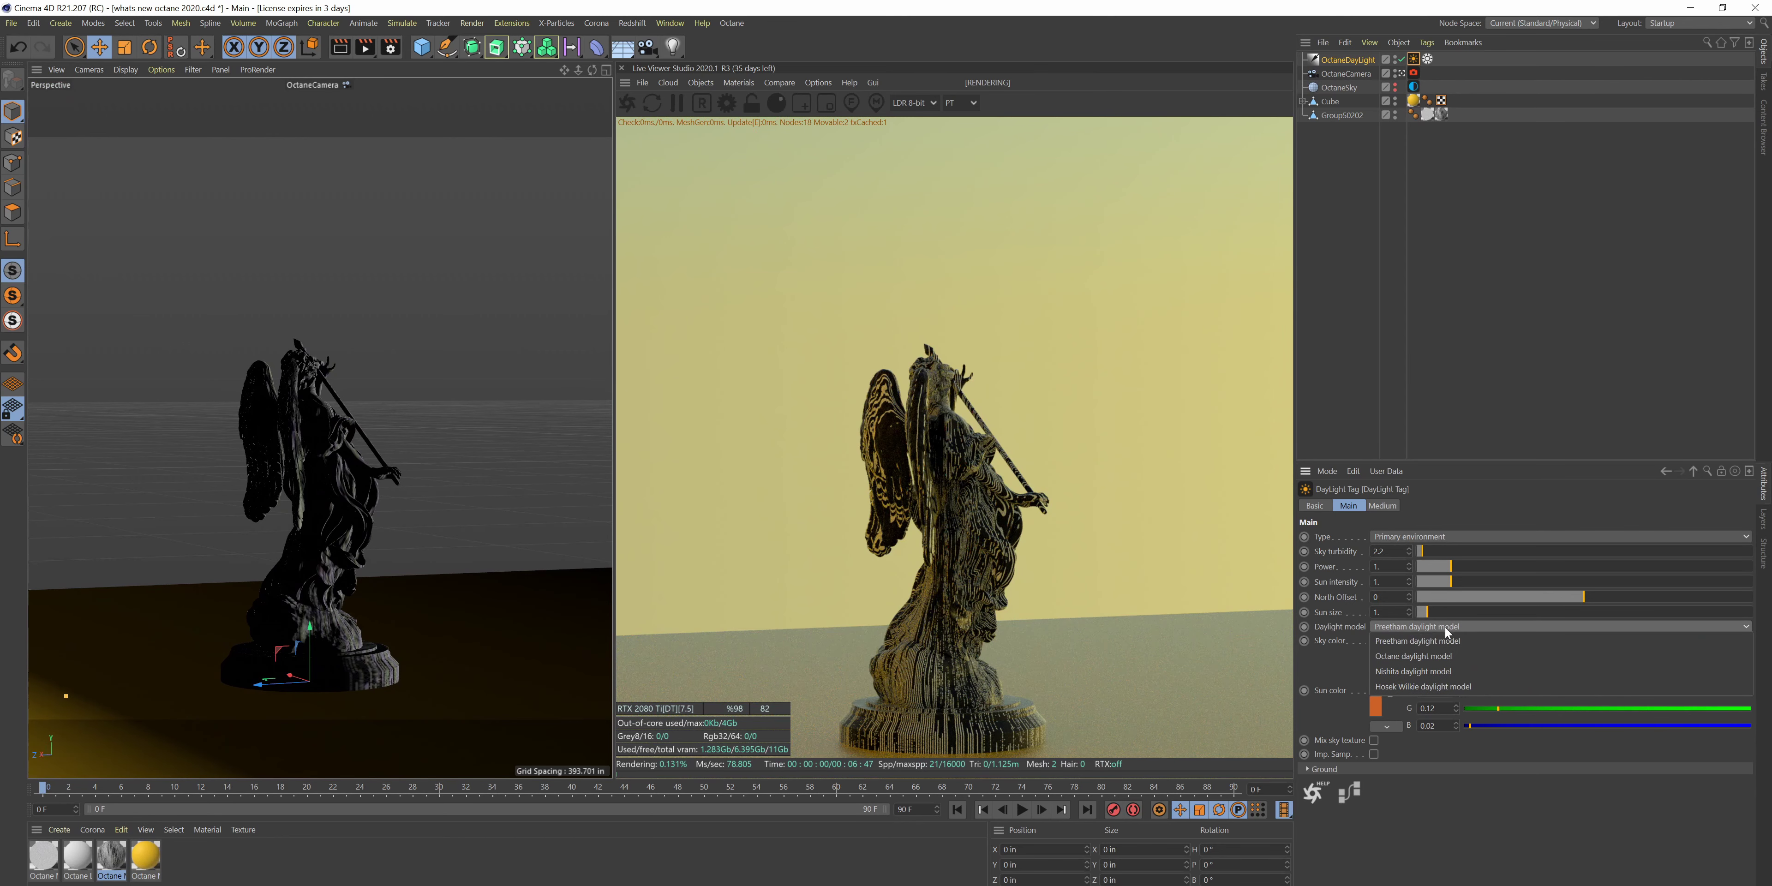
left_click(1451, 670)
left_click(1455, 657)
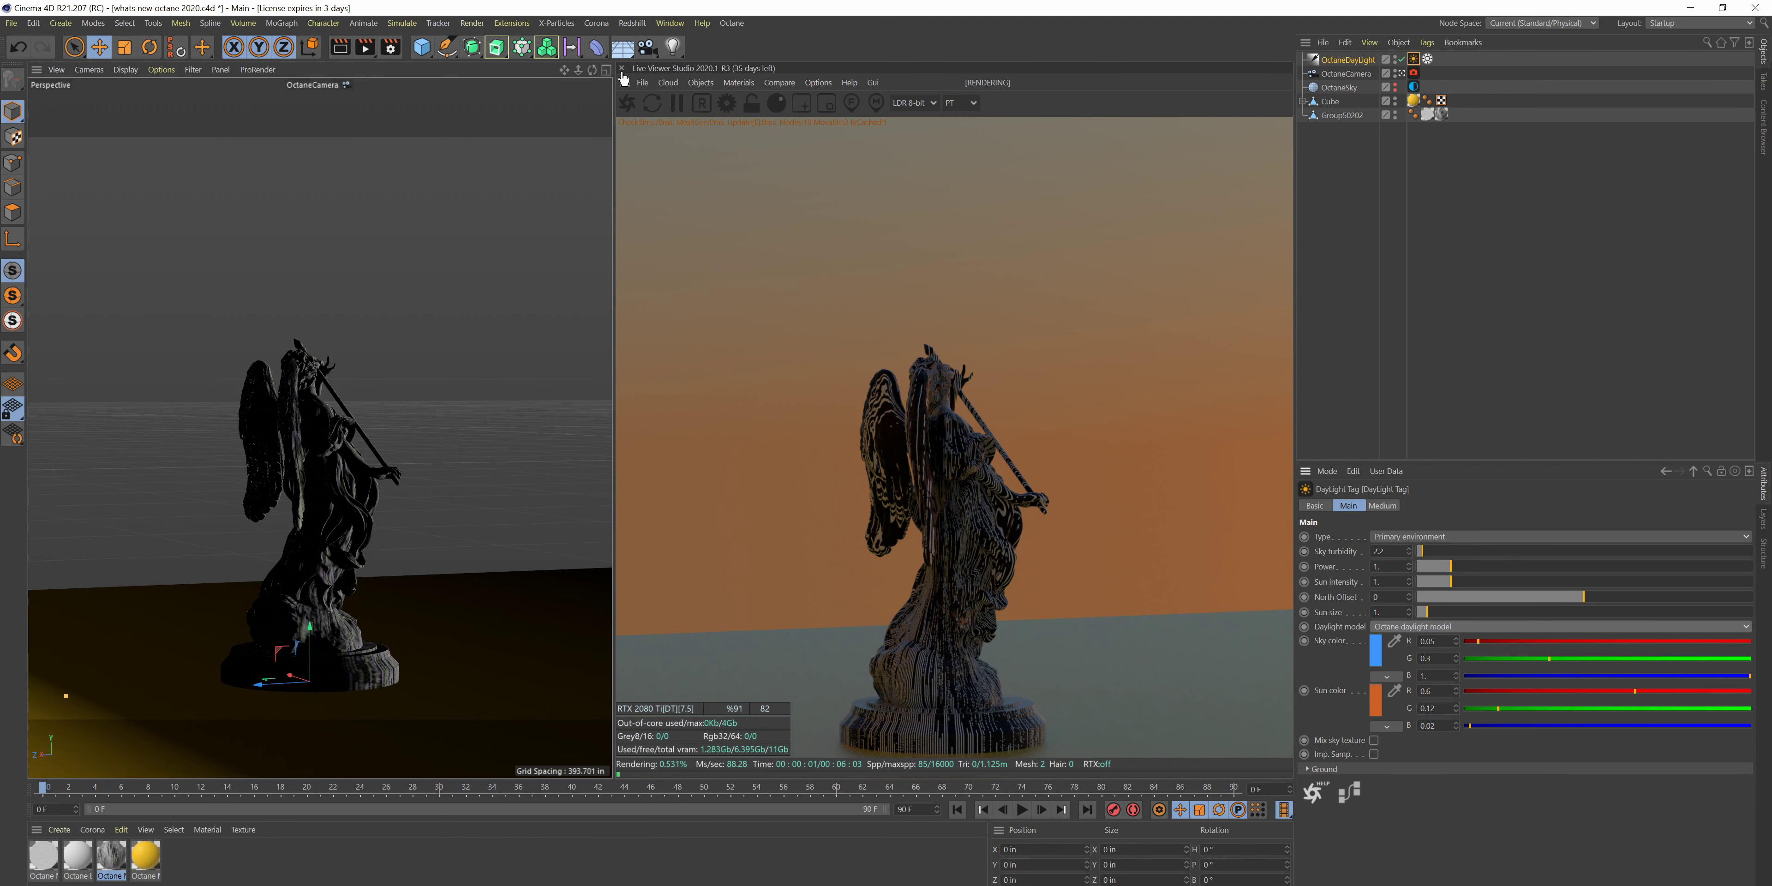
- Examine the daylight sky and horizon from a wide view beyond the curved backdrop
left_click_drag(579, 71, 454, 71)
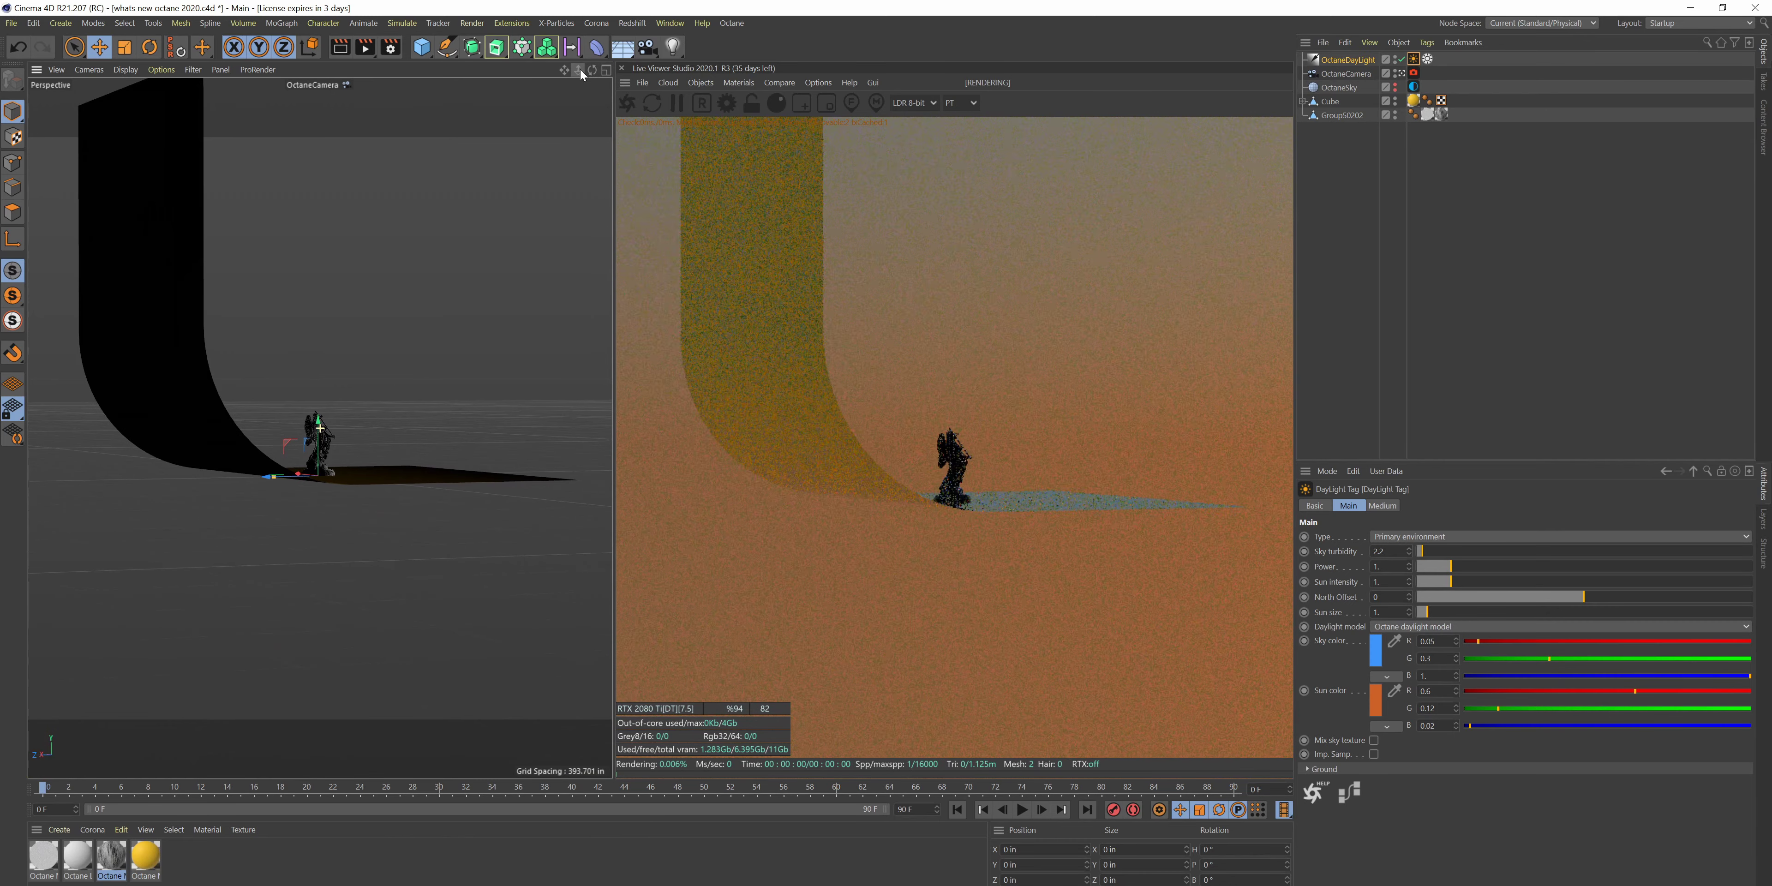
left_click_drag(592, 71, 853, 46)
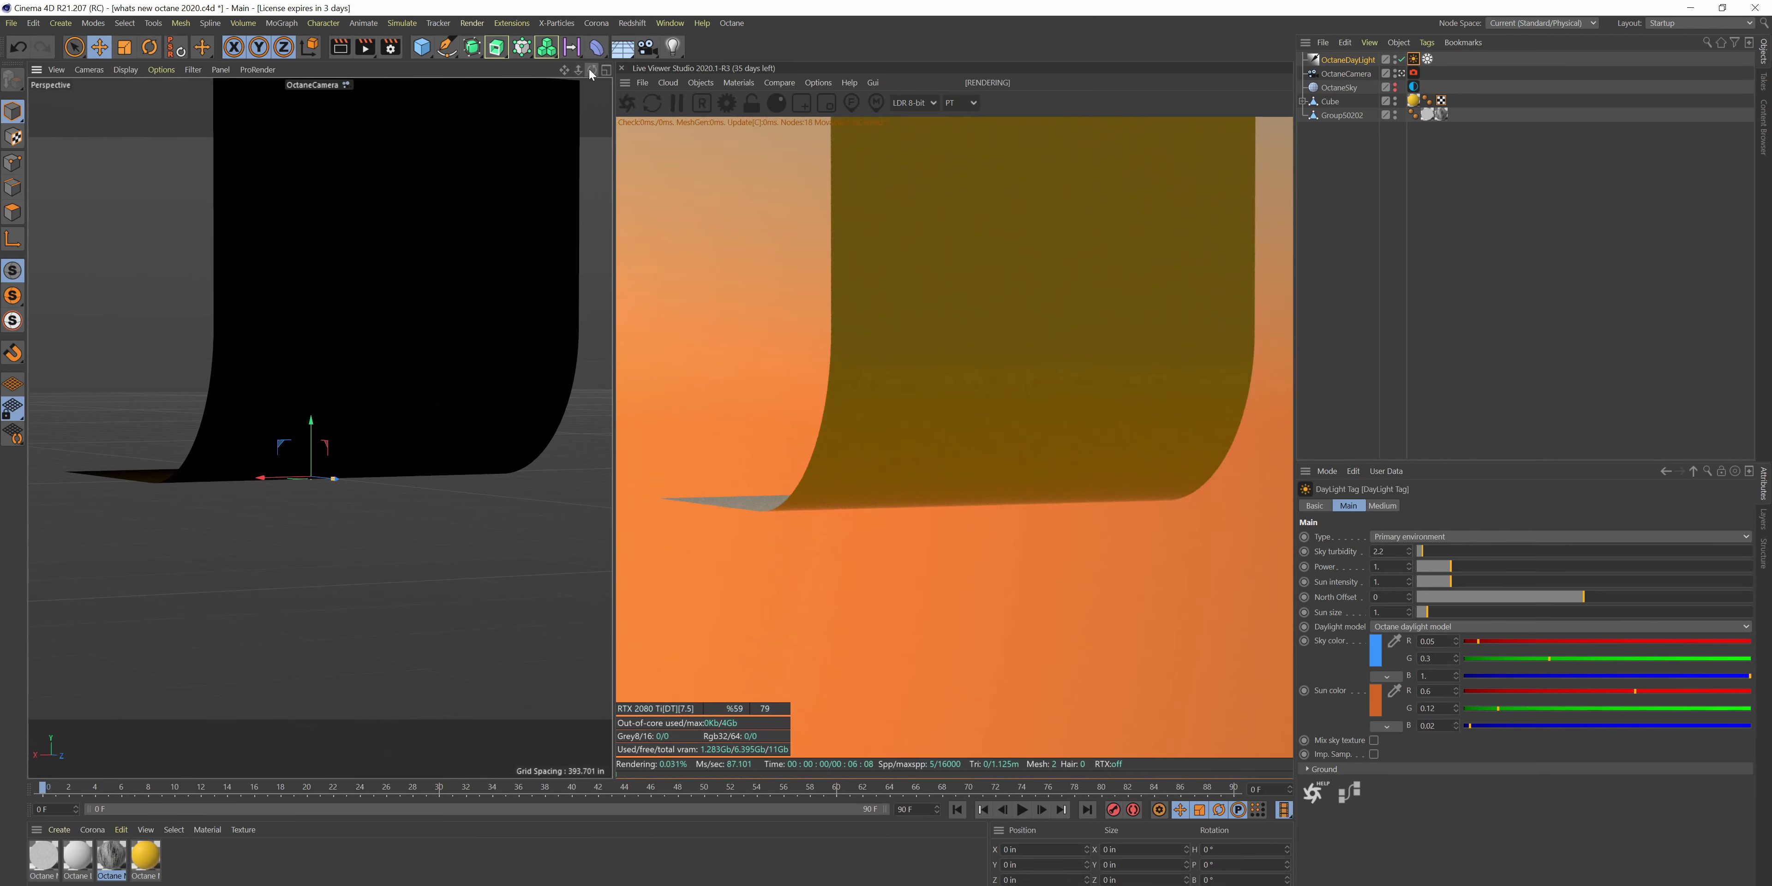
left_click_drag(564, 70, 1135, 79)
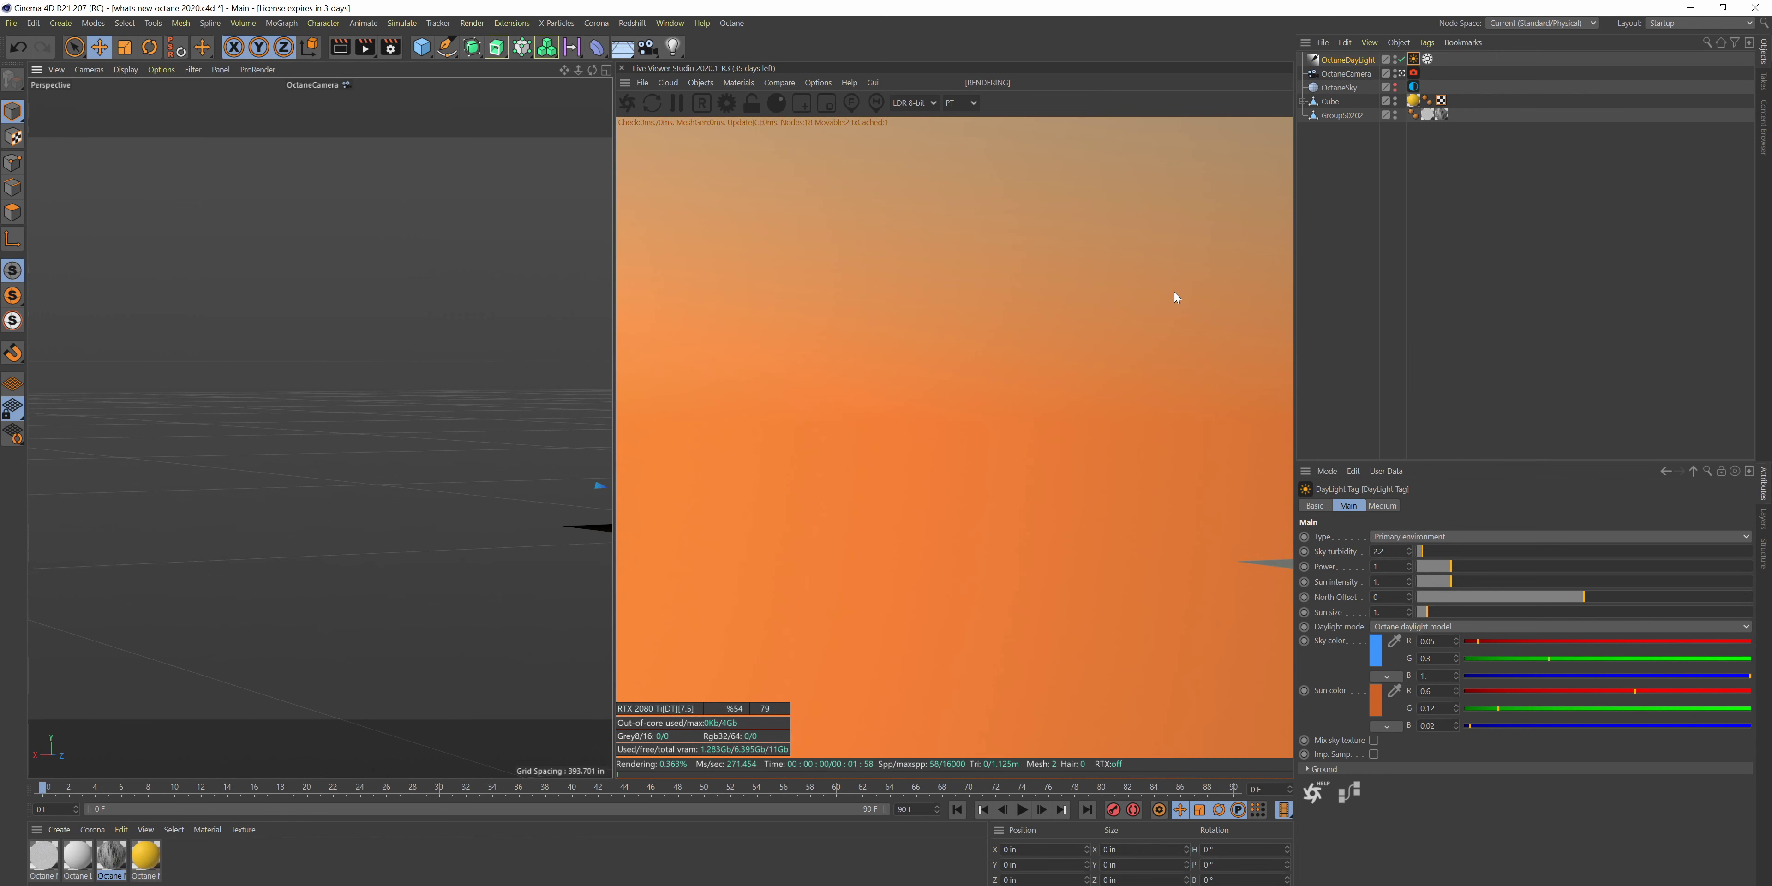
- Compare the Nishita and Preetham daylight models with the sun framed on the horizon beside the backdrop
scroll(407, 372, "down", 5)
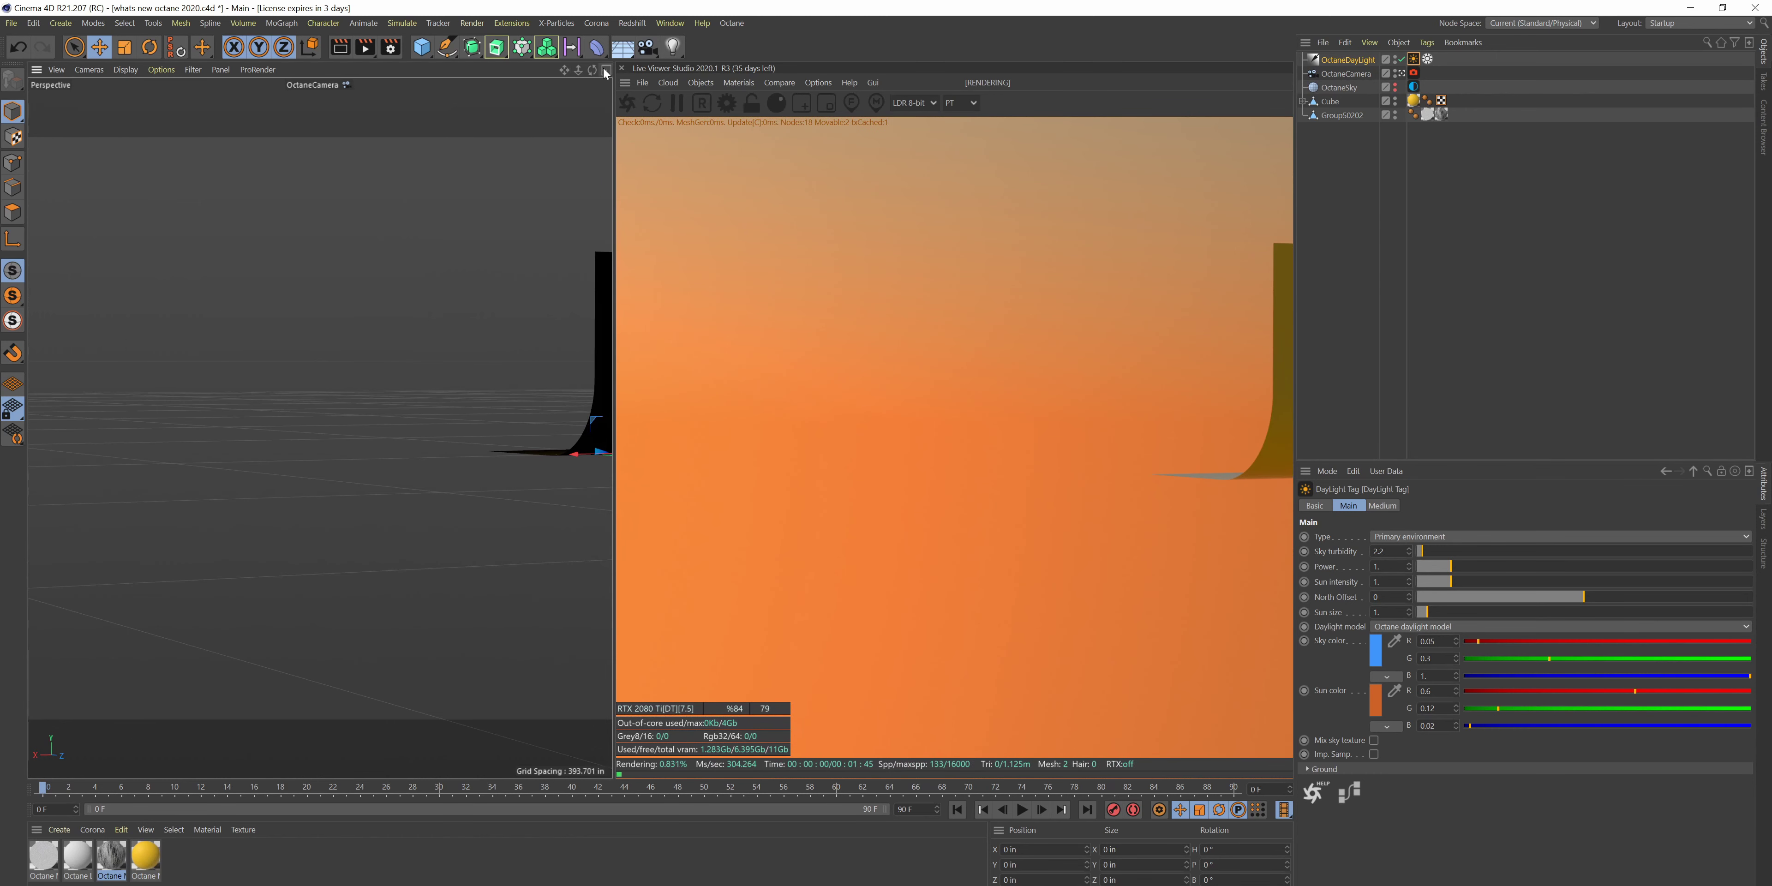
mouse_move(591, 70)
left_mouse_down()
mouse_move(661, 53)
mouse_move(596, 52)
left_mouse_up()
left_click_drag(320, 428, 316, 423, "alt")
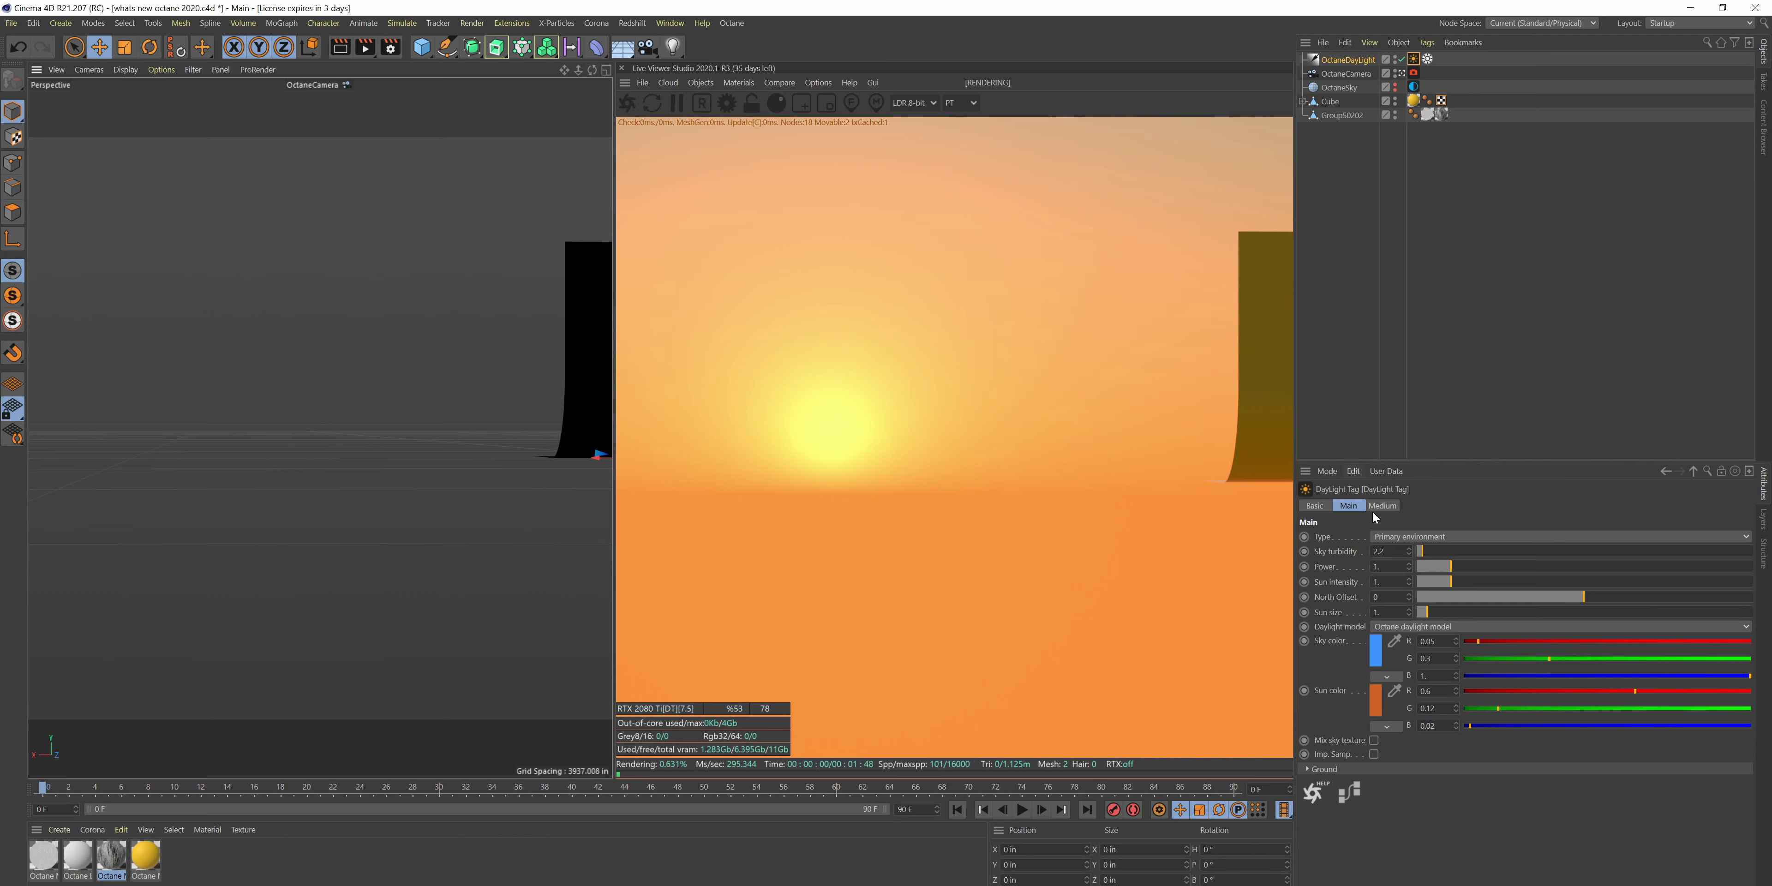
scroll(1412, 628, "down", 1)
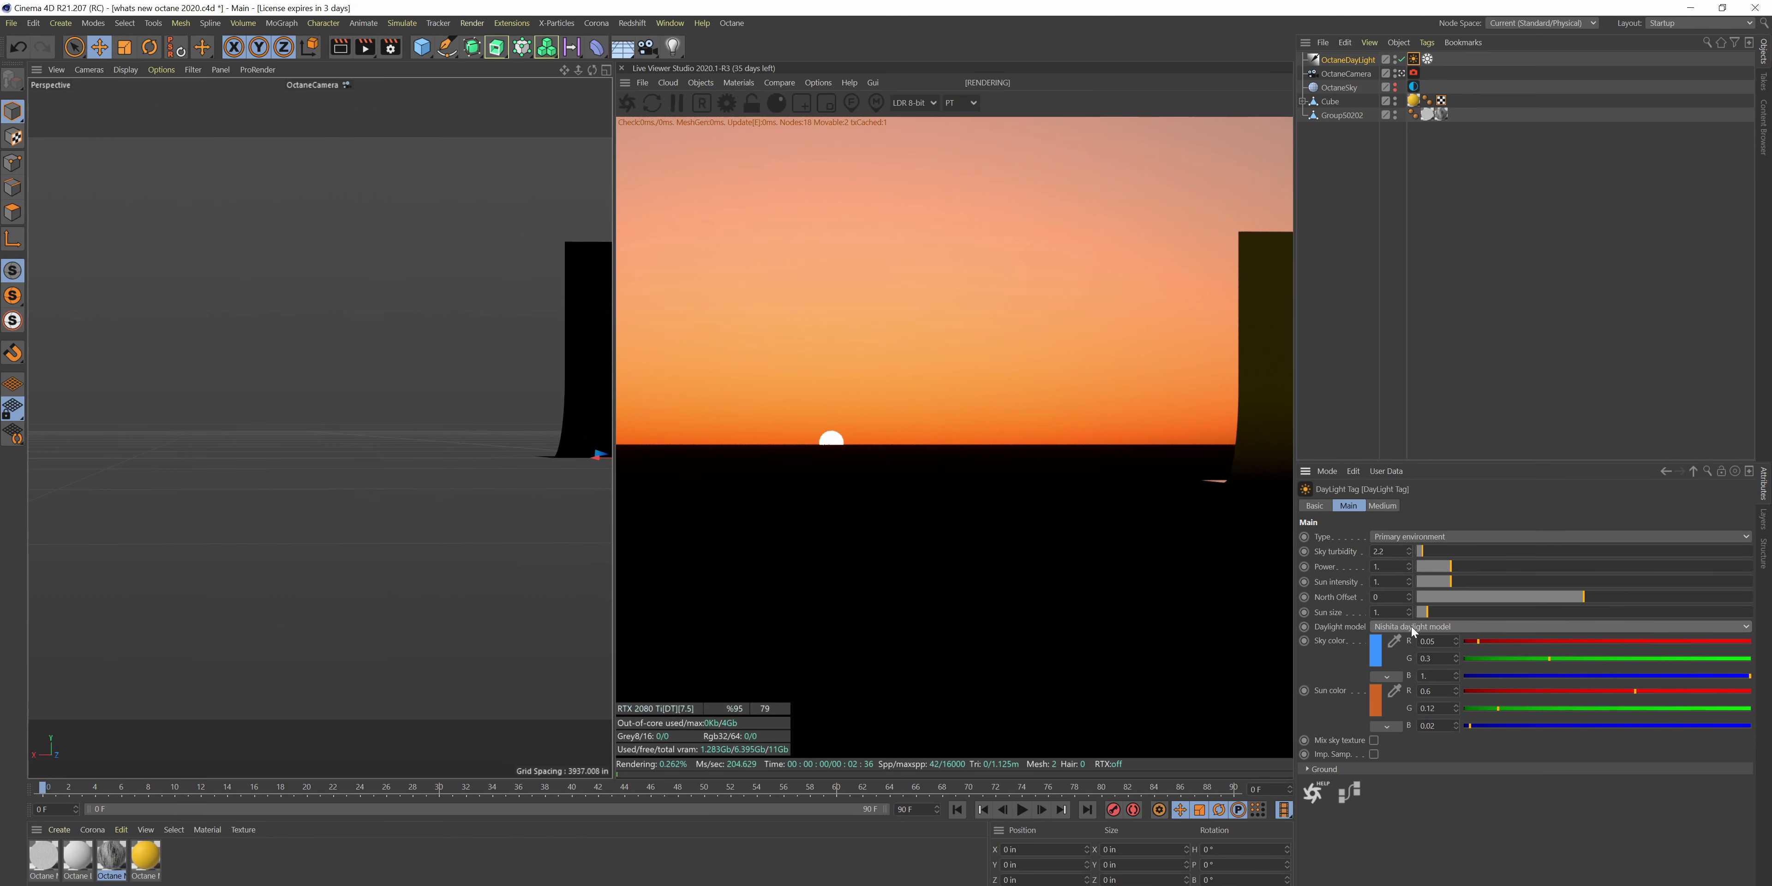
left_click(1414, 628)
left_click(1413, 631)
left_click(1414, 628)
left_click(1413, 631)
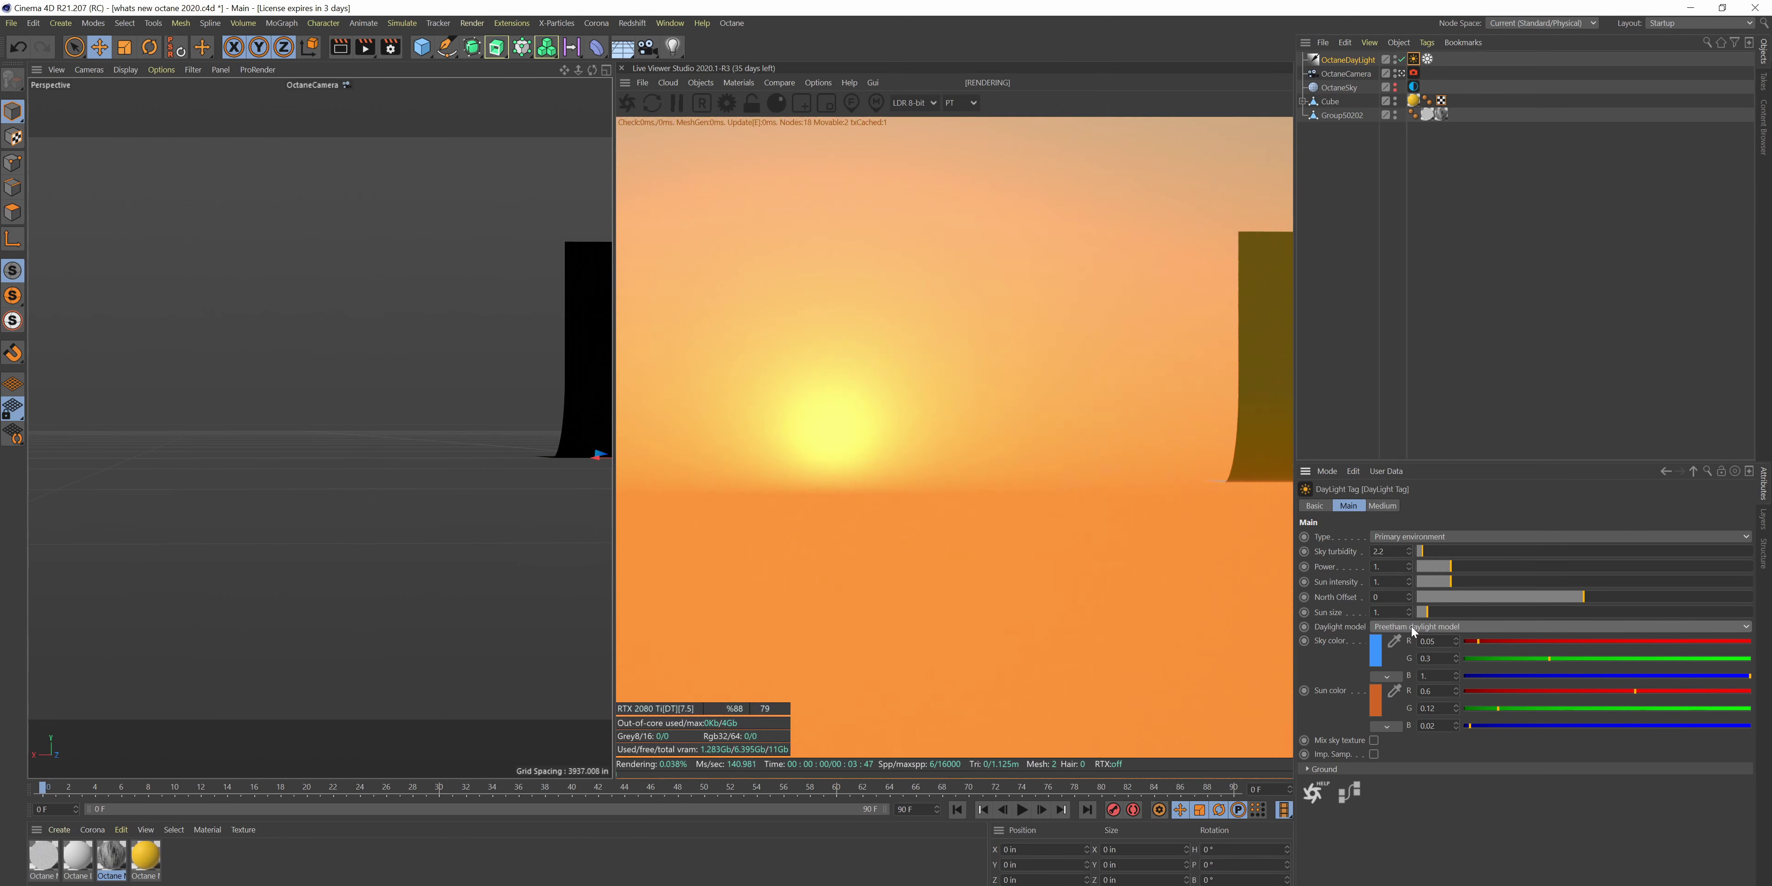
- Try the Preetham and Hosek Wilkie models on the same horizon view, and restore the Octane daylight model
left_click(1414, 628)
left_click(1413, 631)
left_click(1413, 628)
left_click(1413, 631)
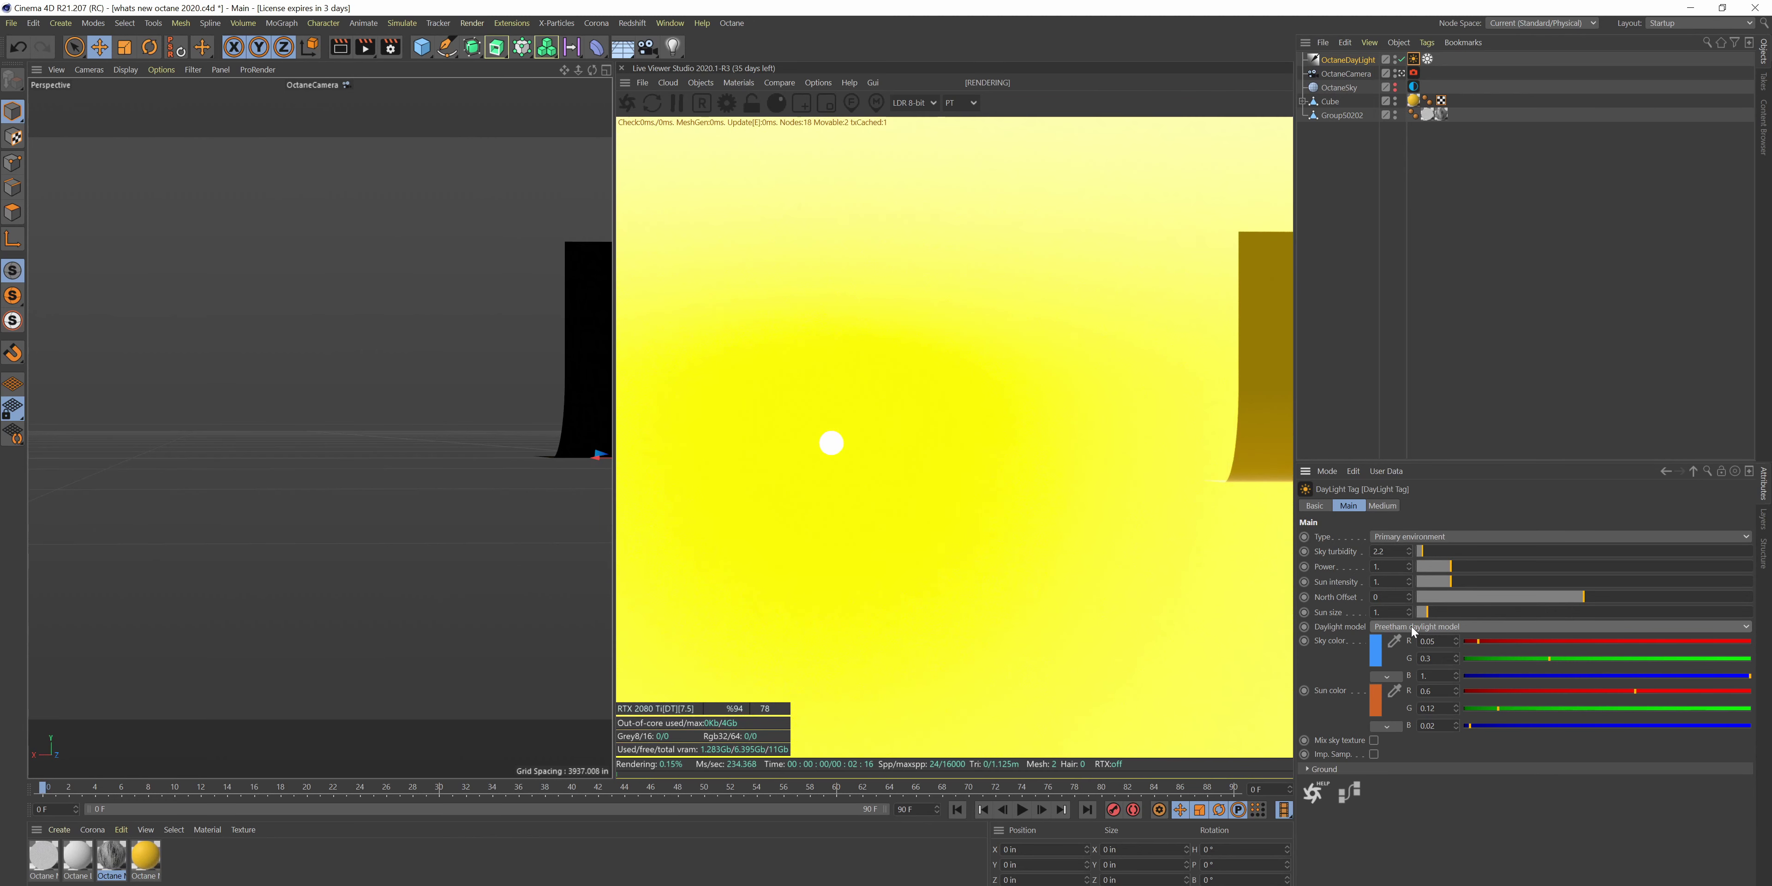
left_click(1414, 628)
left_click(1413, 632)
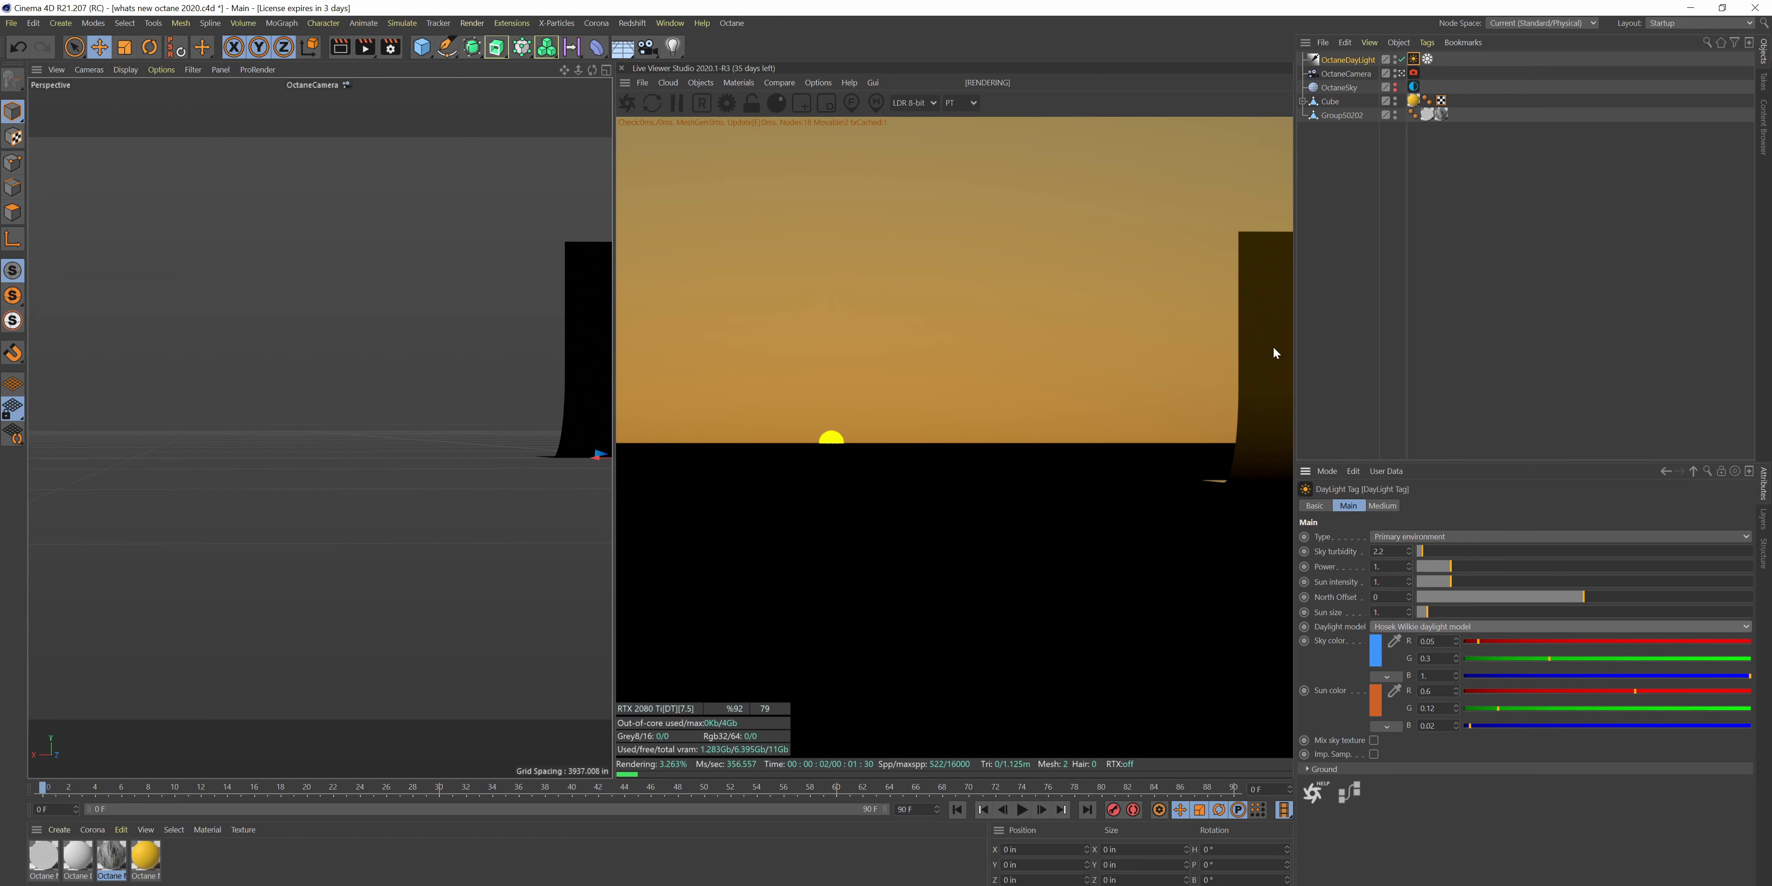
left_click(1458, 627)
left_click(1458, 629)
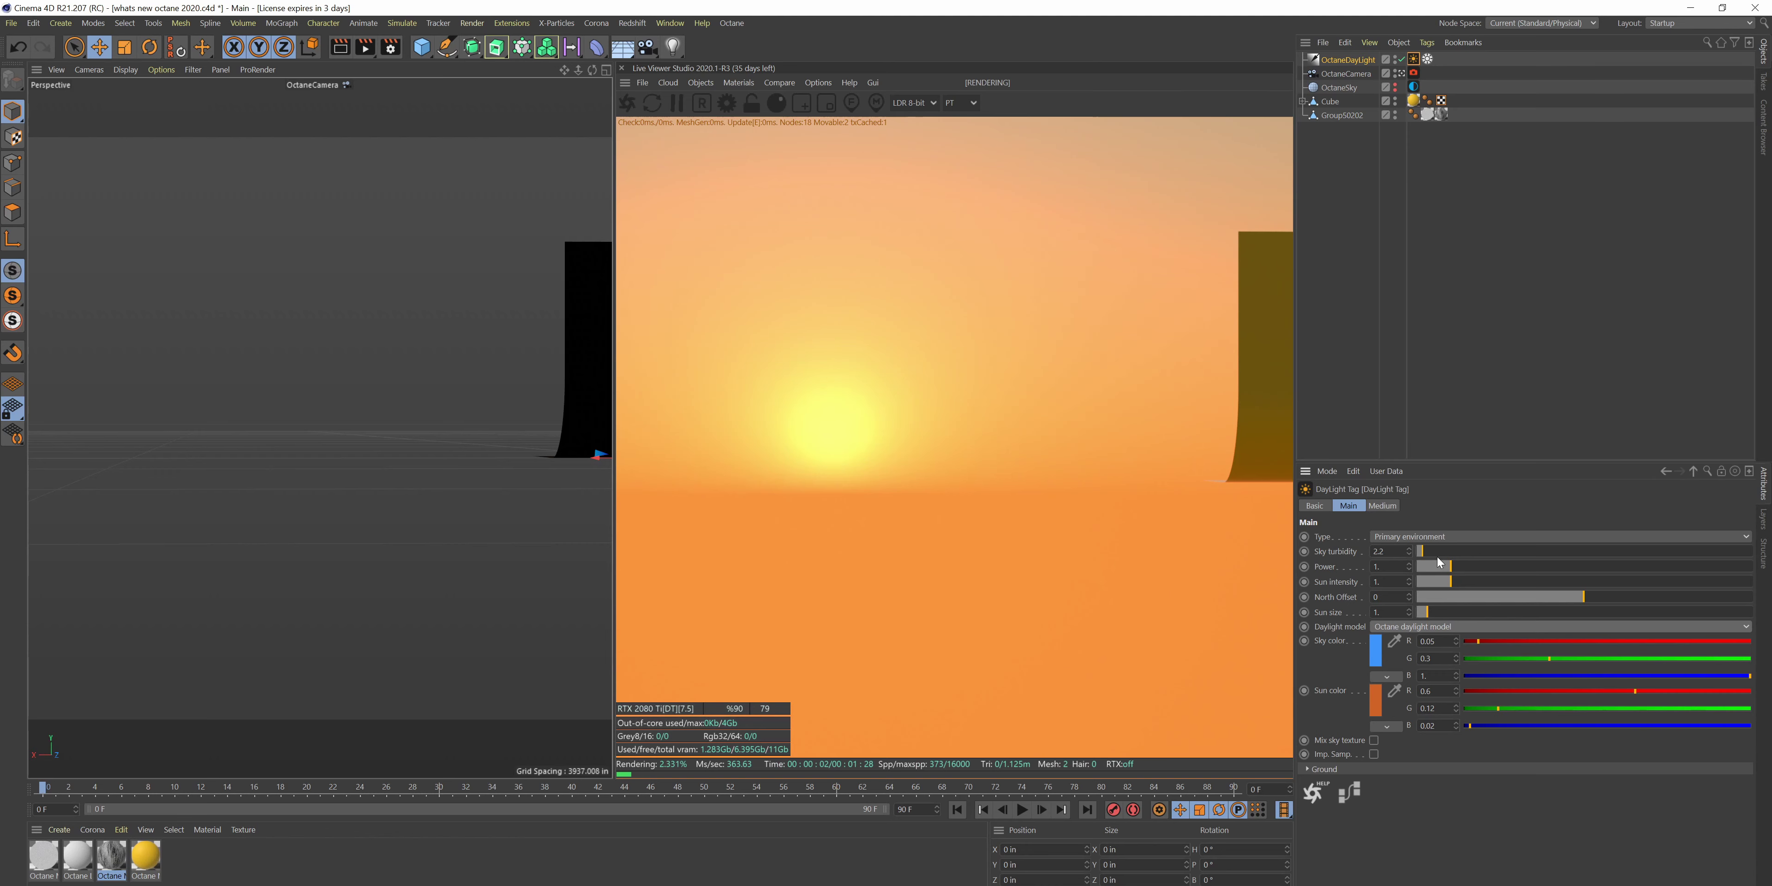
- Try a sky turbidity of about 4.24, power of about 0.19 and sun intensity of about 3.83 on the sunset
mouse_move(1468, 581)
left_mouse_down()
mouse_move(1740, 581)
mouse_move(1410, 580)
mouse_move(1745, 568)
mouse_move(1429, 583)
mouse_move(1421, 553)
mouse_move(1750, 557)
mouse_move(1470, 555)
left_mouse_up()
left_click(1410, 550)
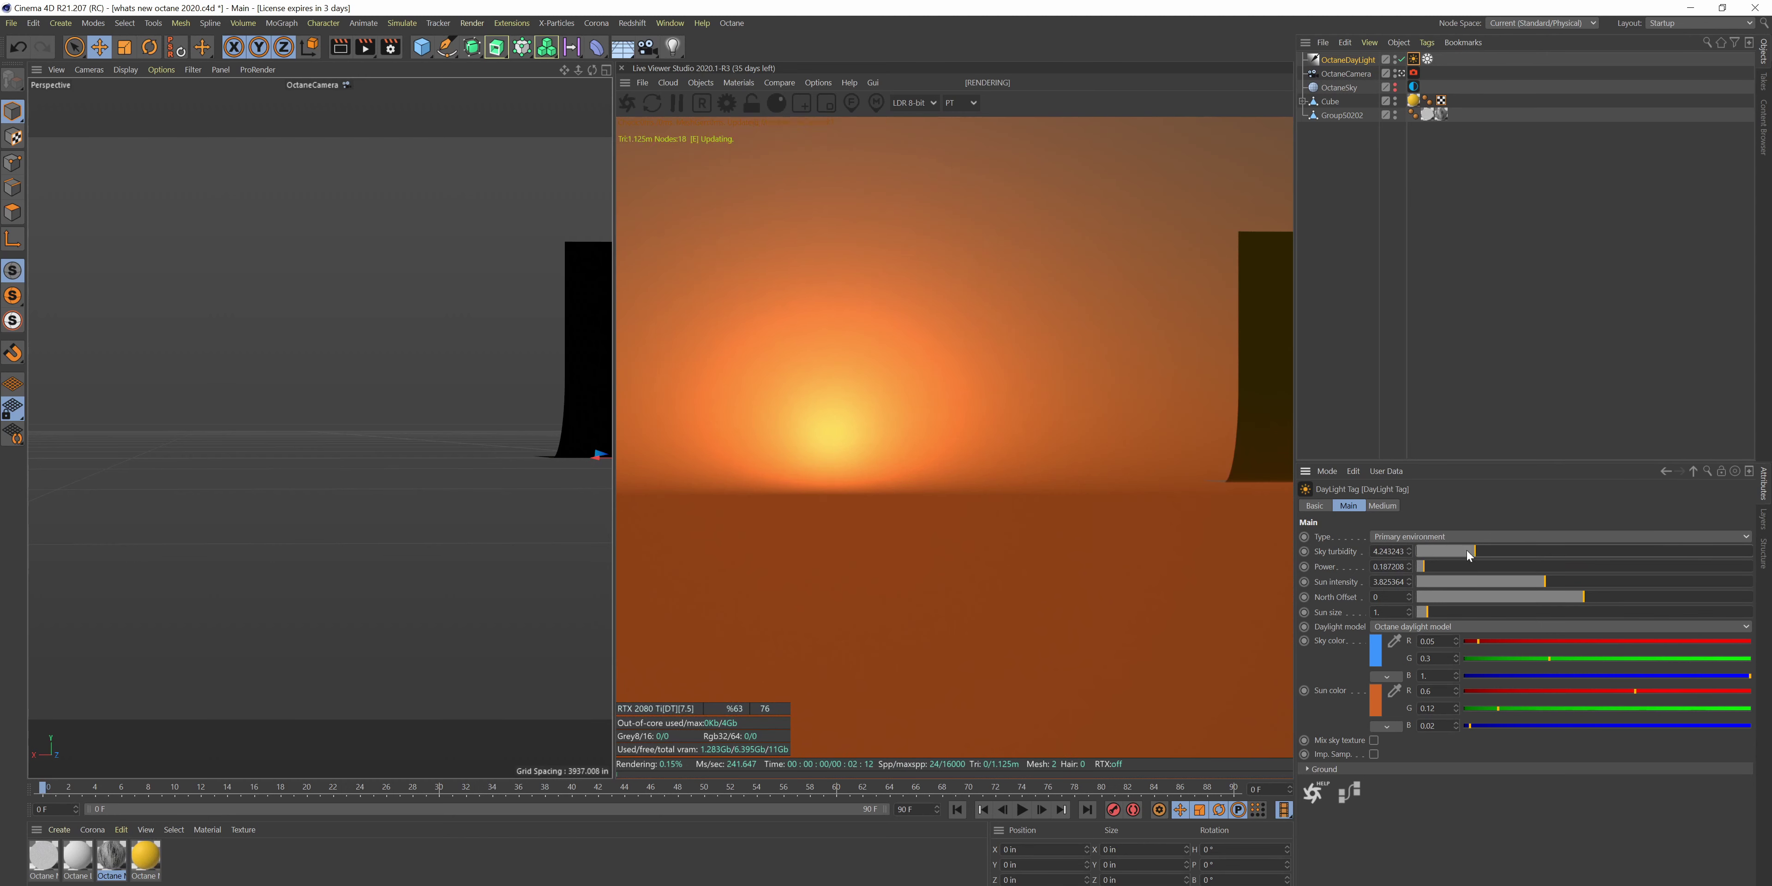
- Bring the statue back into frame and try a sky turbidity of about 2.14 with power at about 1.06
scroll(577, 435, "up", 12)
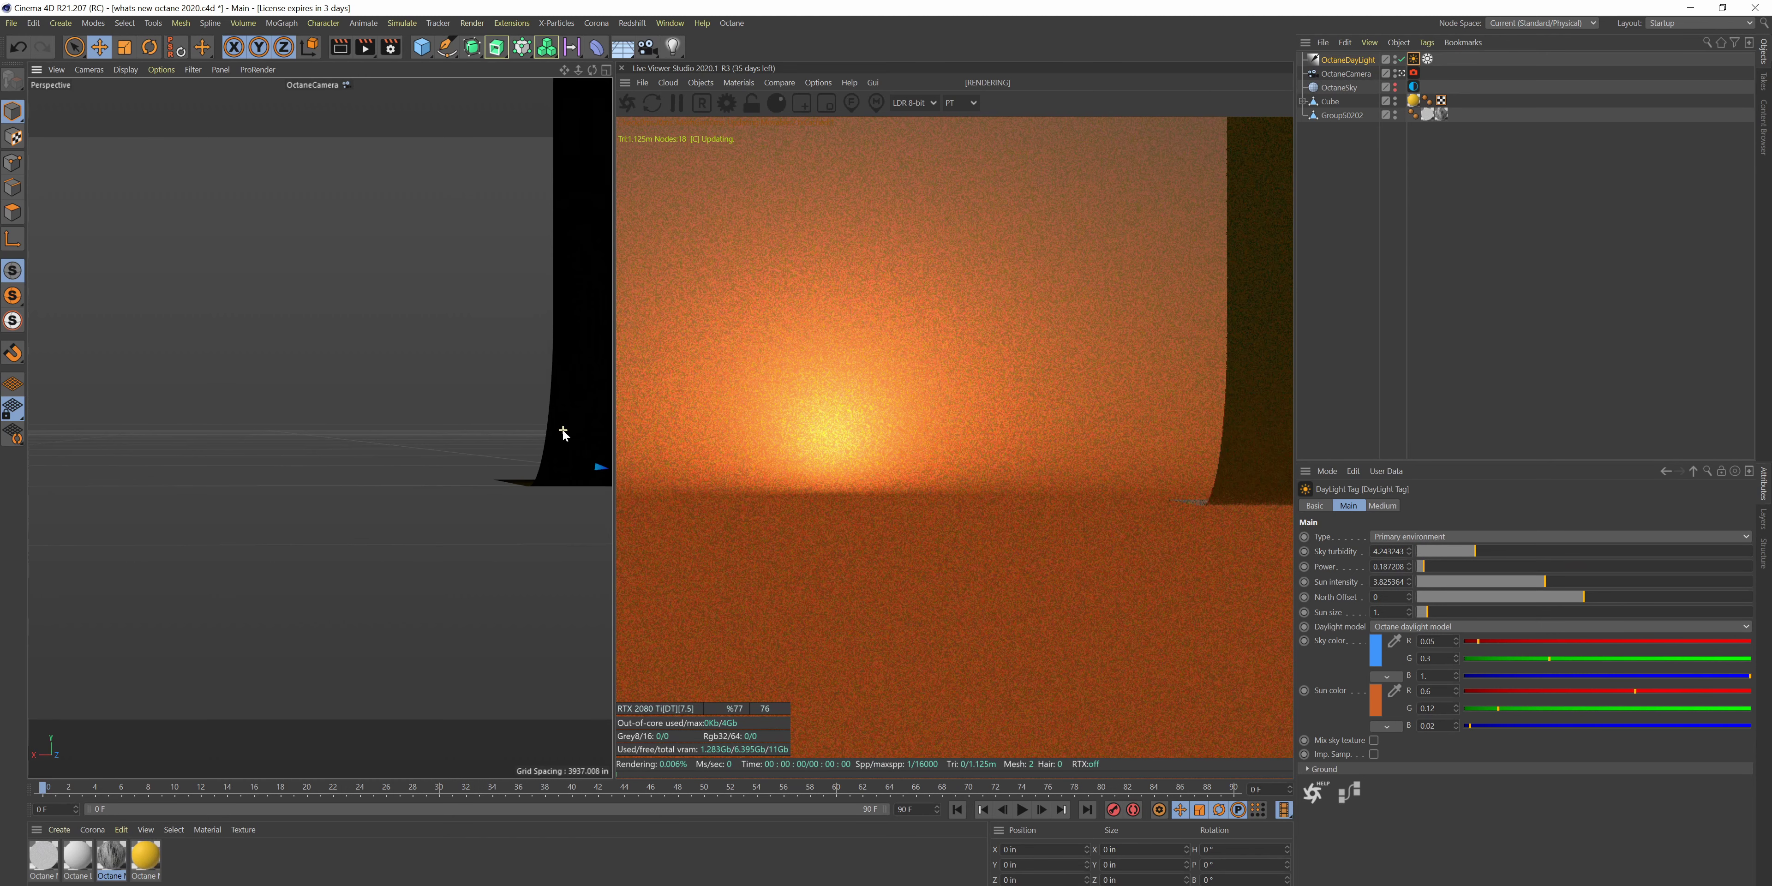
scroll(562, 432, "up", 7)
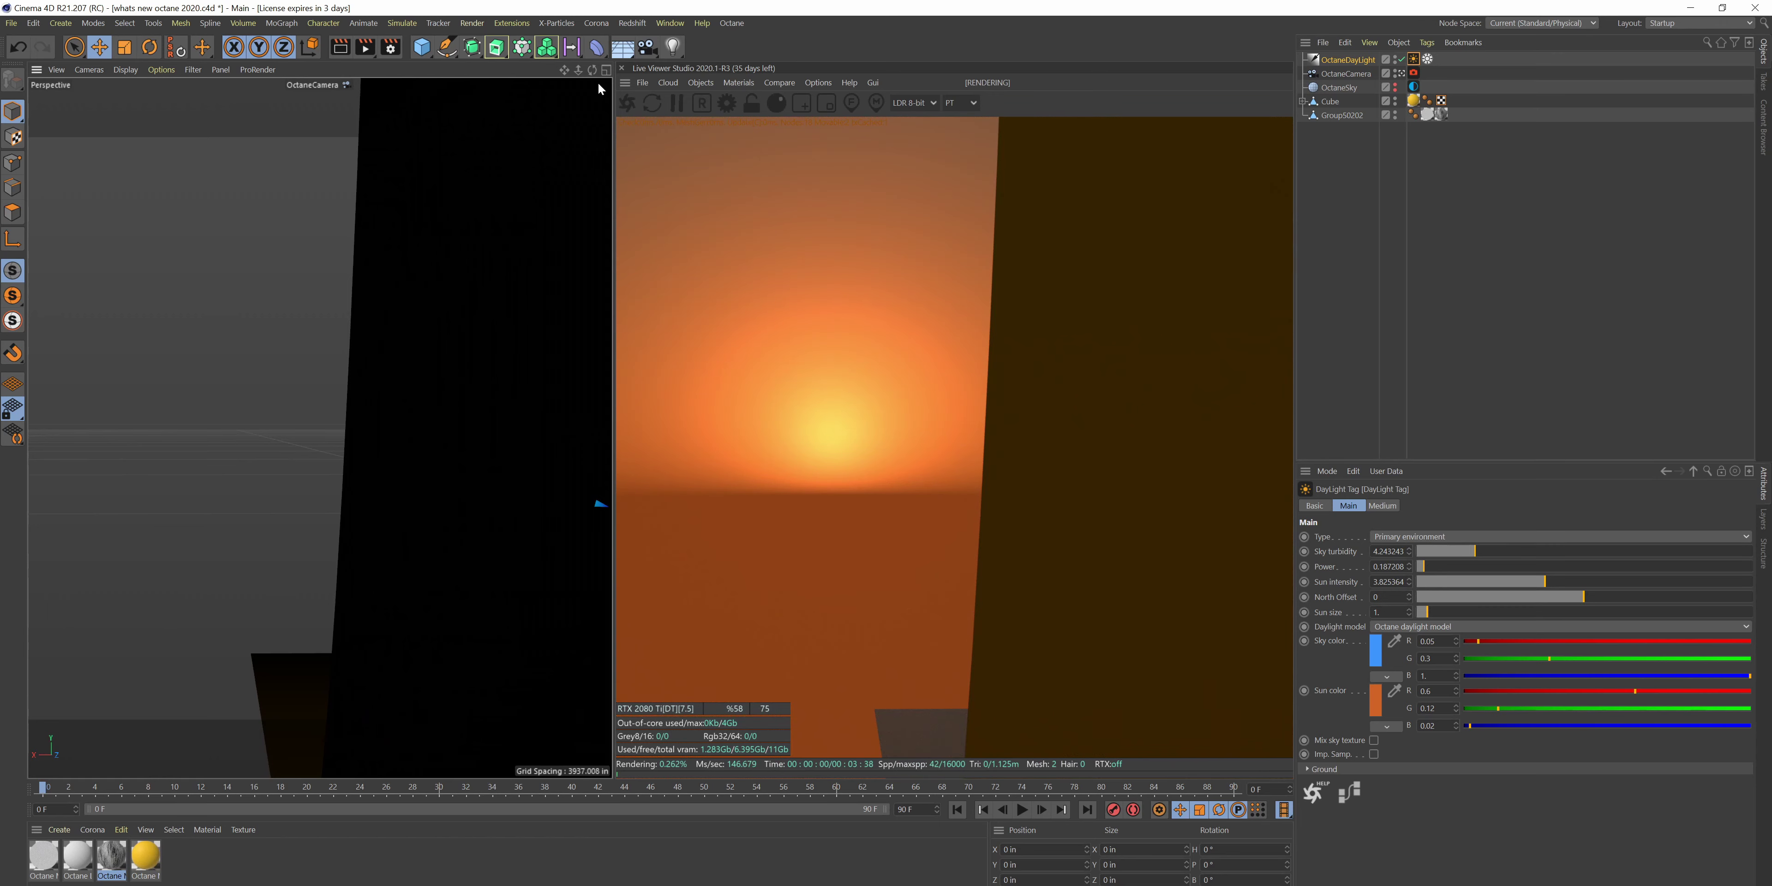
left_click_drag(320, 427, 371, 447, "alt")
left_click_drag(592, 70, 684, 218)
left_click_drag(591, 70, 777, 63)
left_click_drag(565, 73, 598, 0)
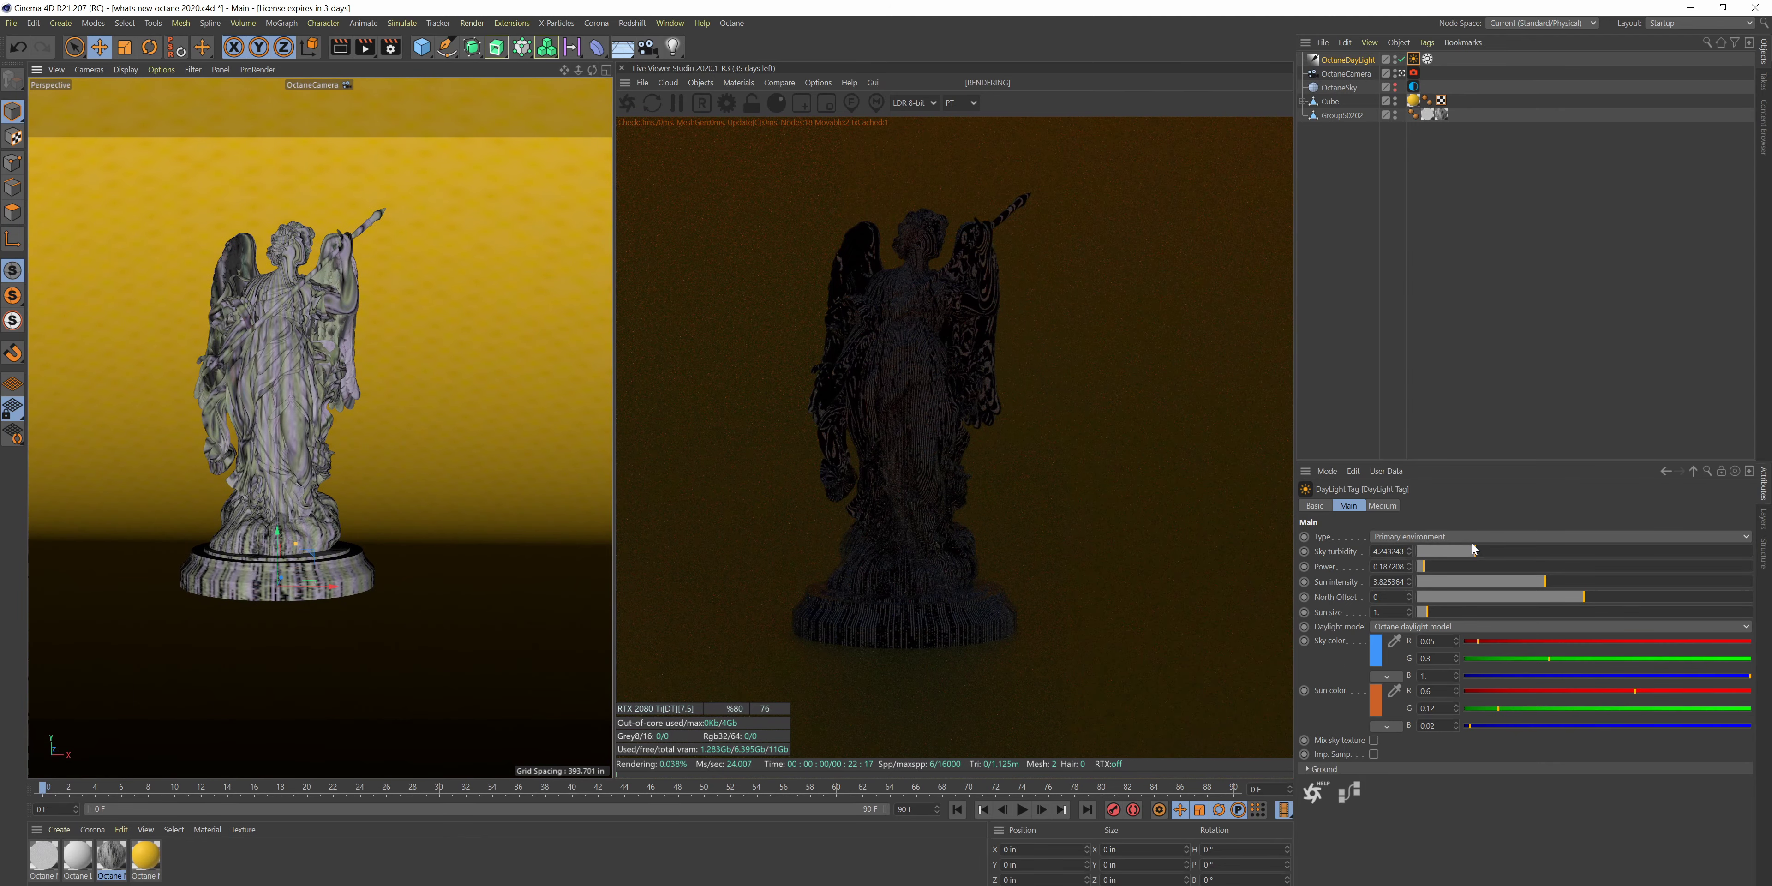
left_click_drag(1473, 548, 1445, 574)
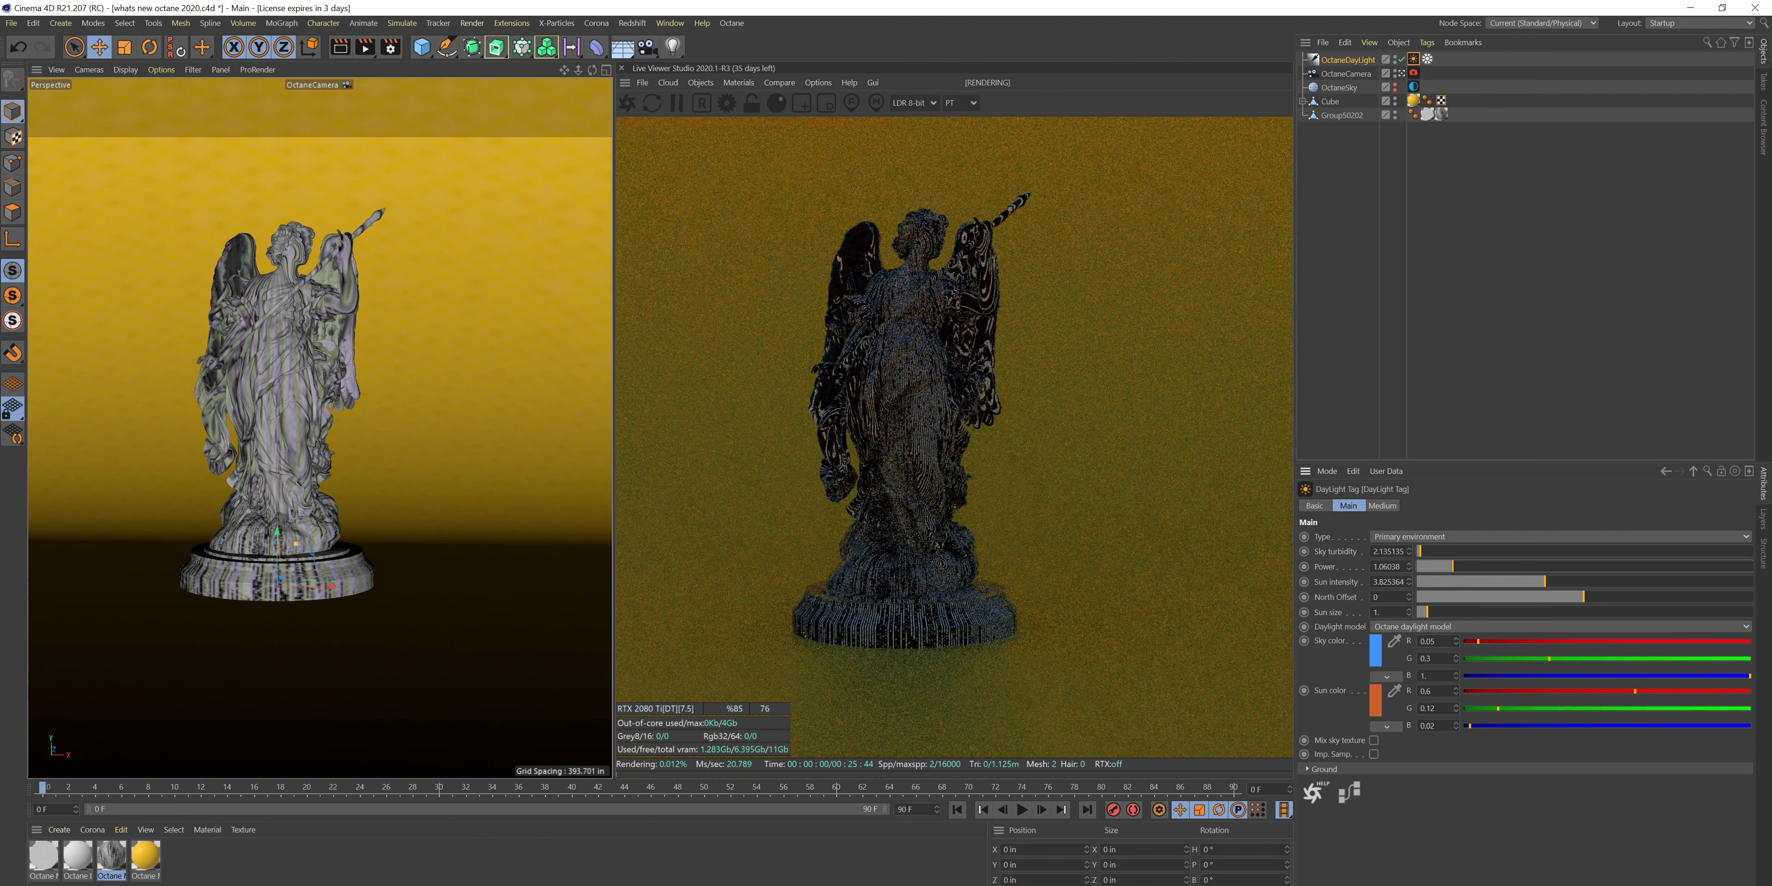
- Rotate the OctaneDayLight object to a pitch of -16° so the sun lights the statue from a different height
left_click(1326, 507)
left_click(1362, 506)
left_click(1375, 507)
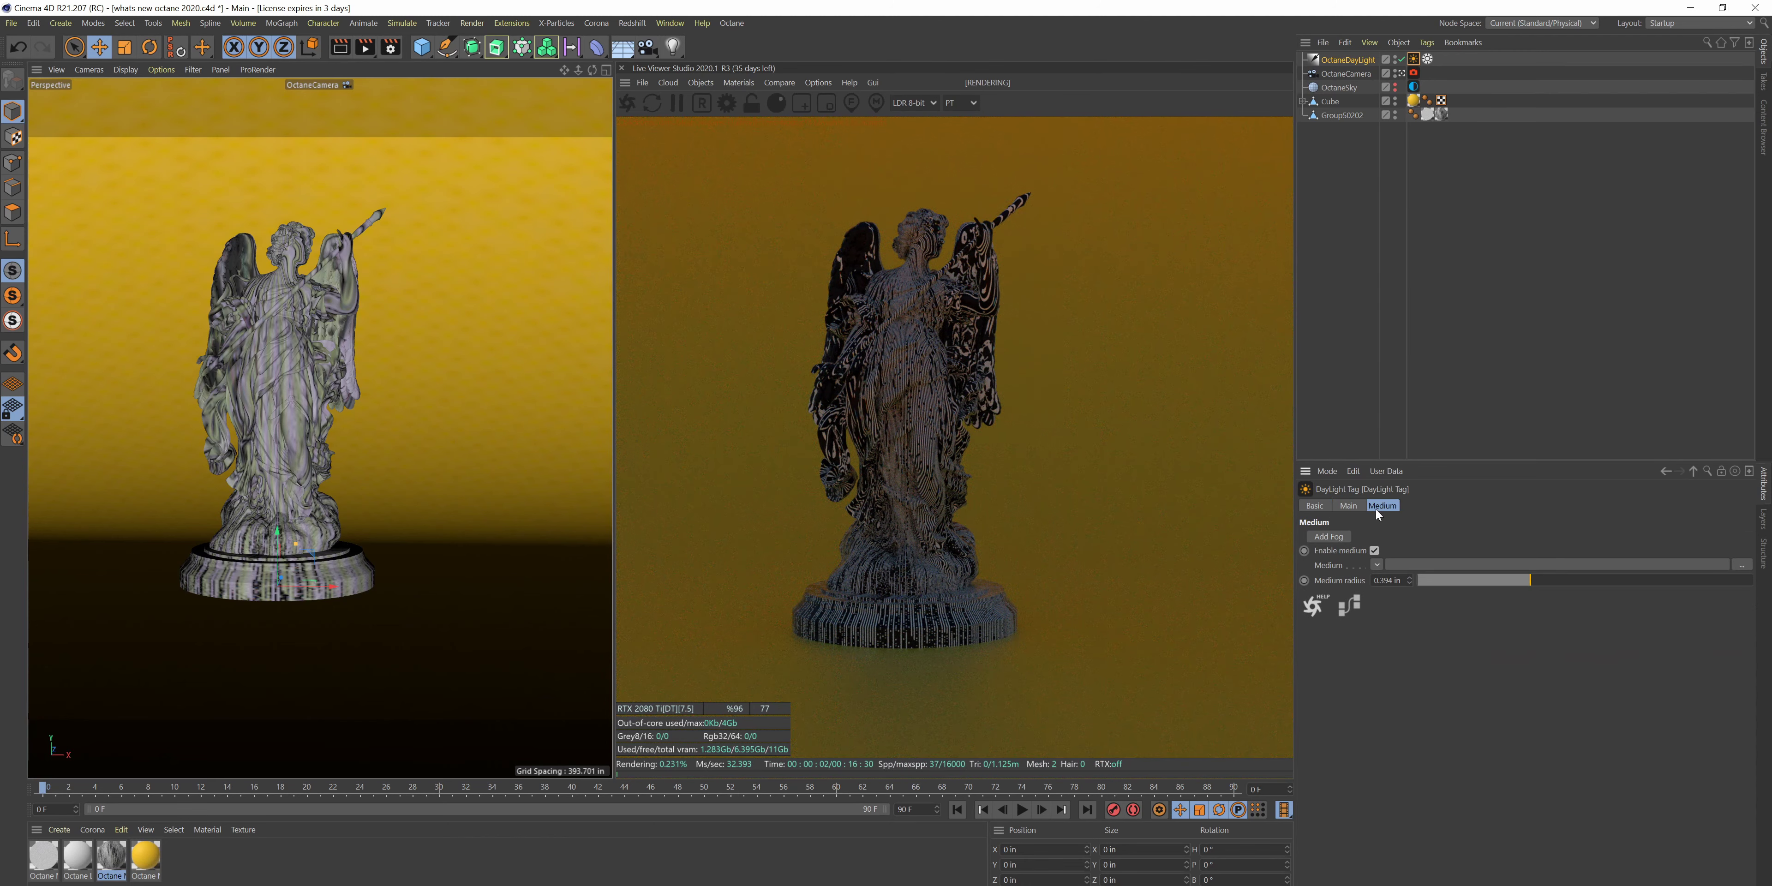
left_click(1317, 507)
left_click(1343, 61)
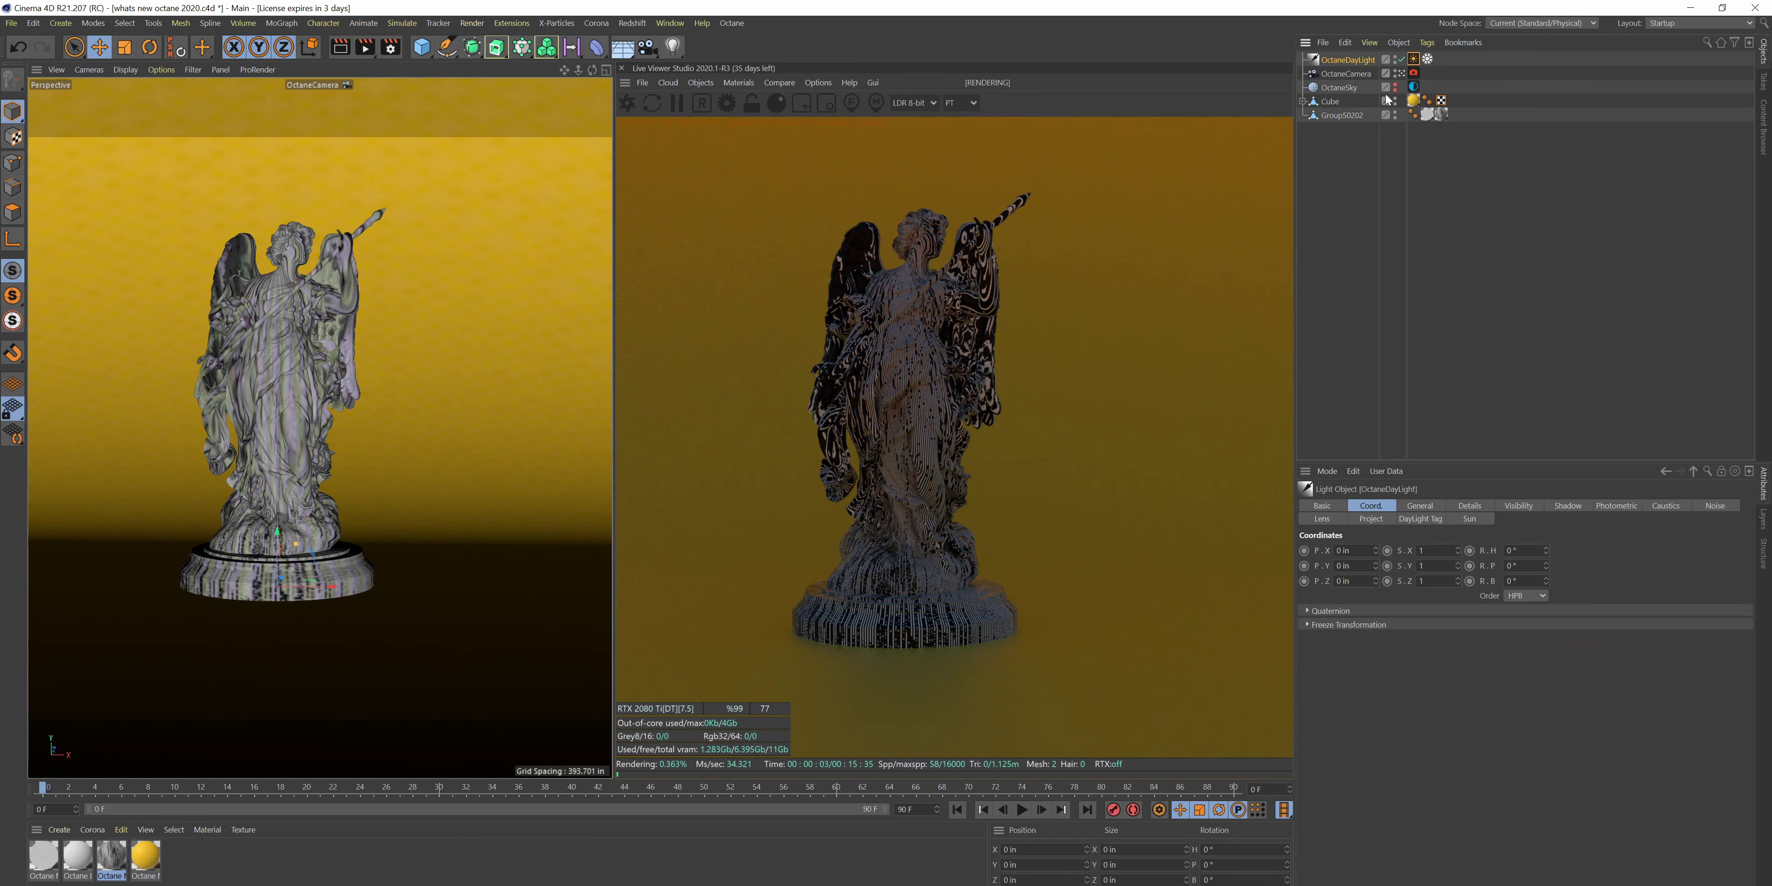
left_click_drag(1546, 565, 1610, 185)
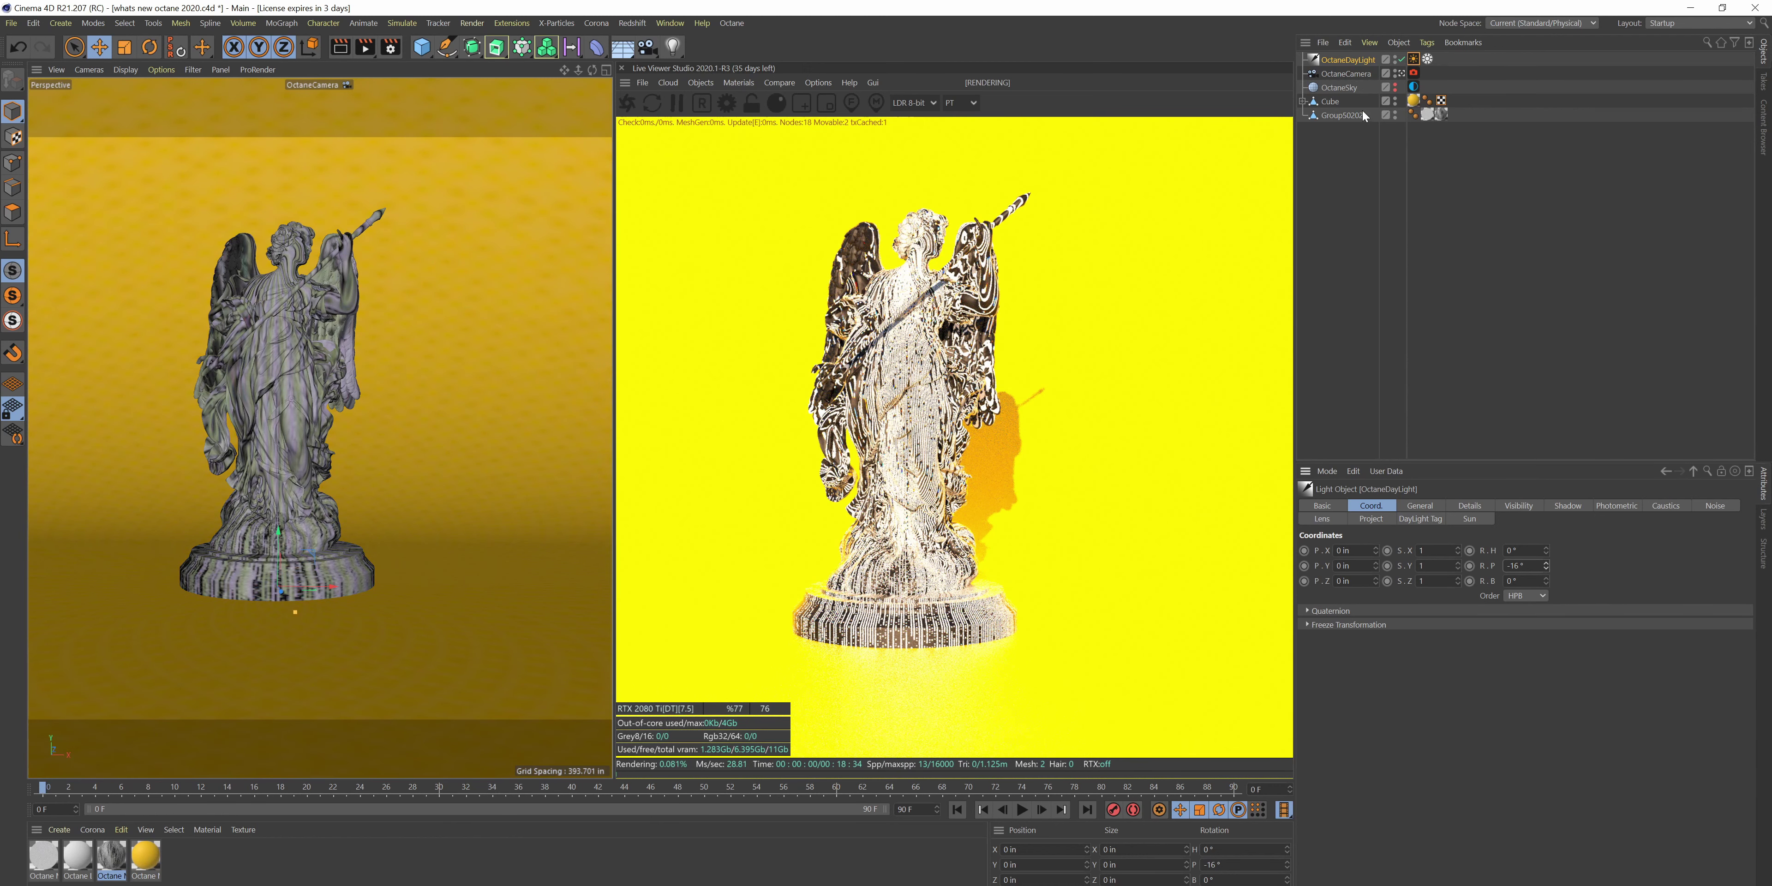
- Set the daylight's sun intensity to about 0.73, power to about 0.85 and sky turbidity to about 5.16
left_click(1413, 59)
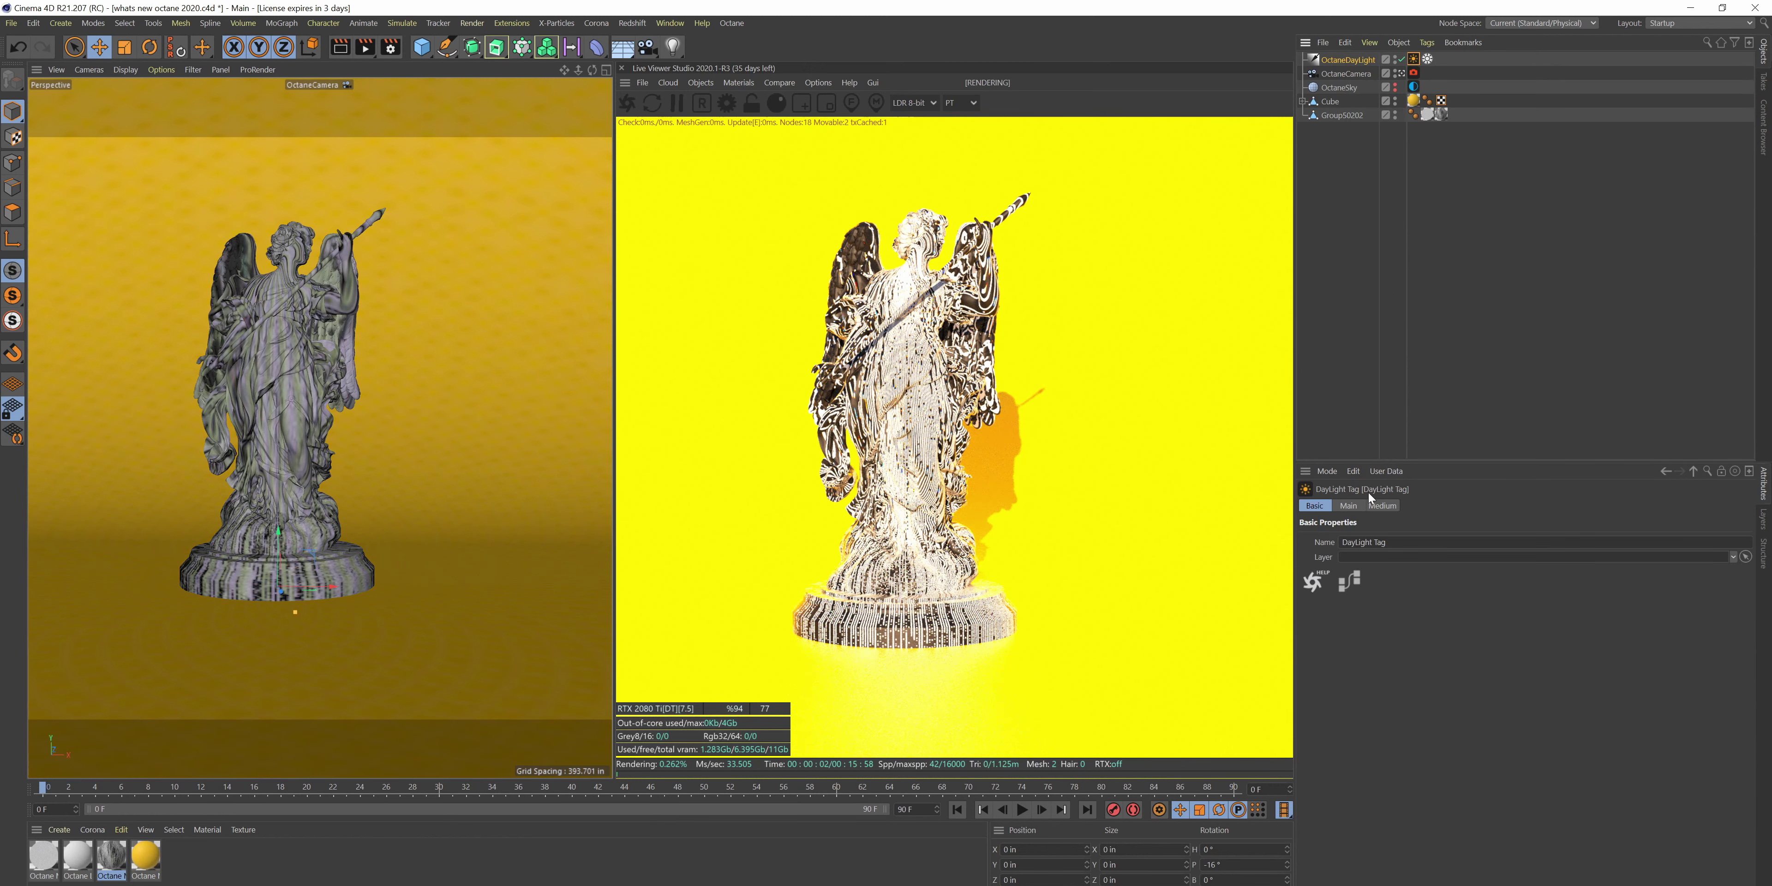
left_click(1358, 64)
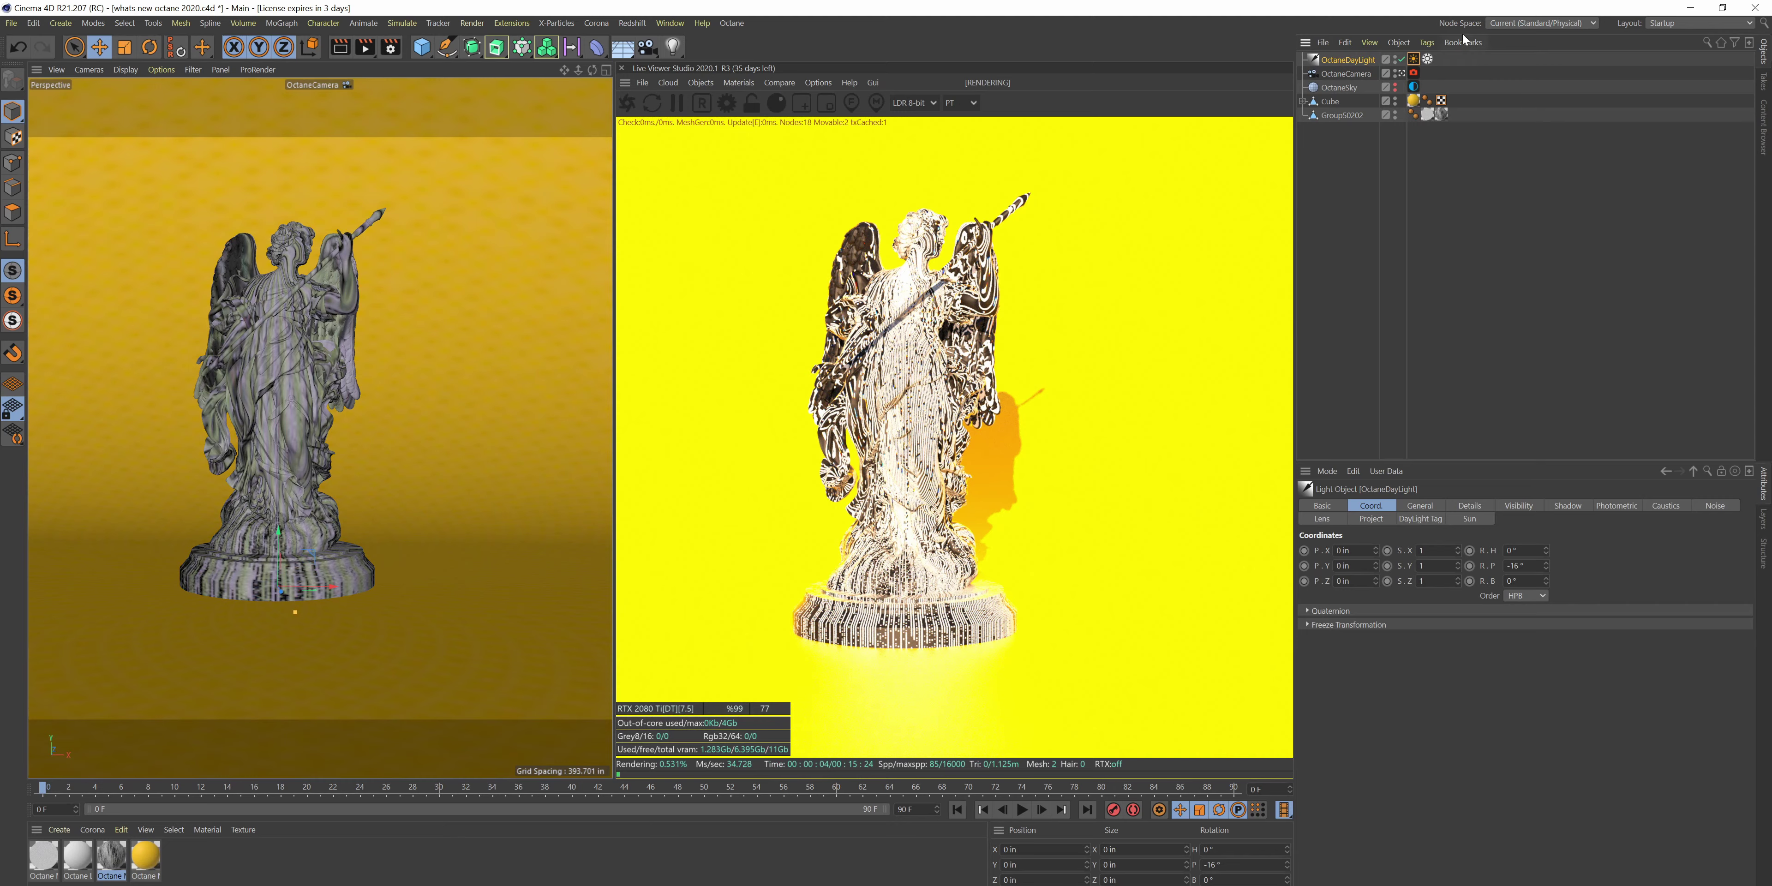
left_click(1416, 60)
left_click(1350, 506)
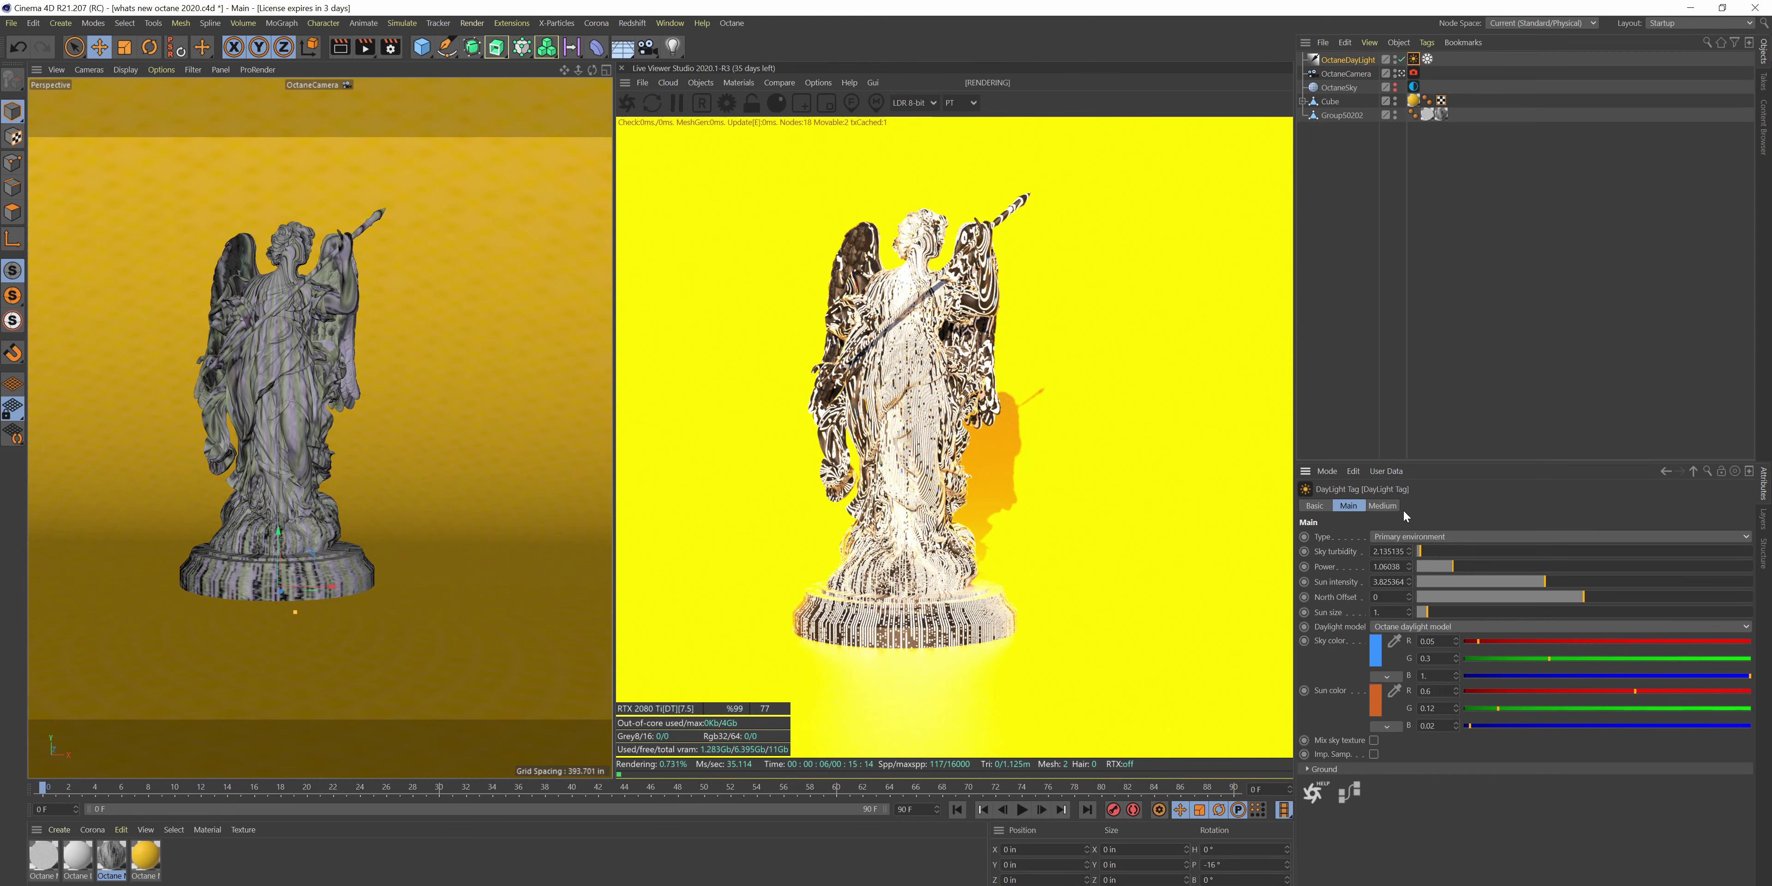
left_click_drag(1421, 551, 1441, 585)
left_click(1450, 566)
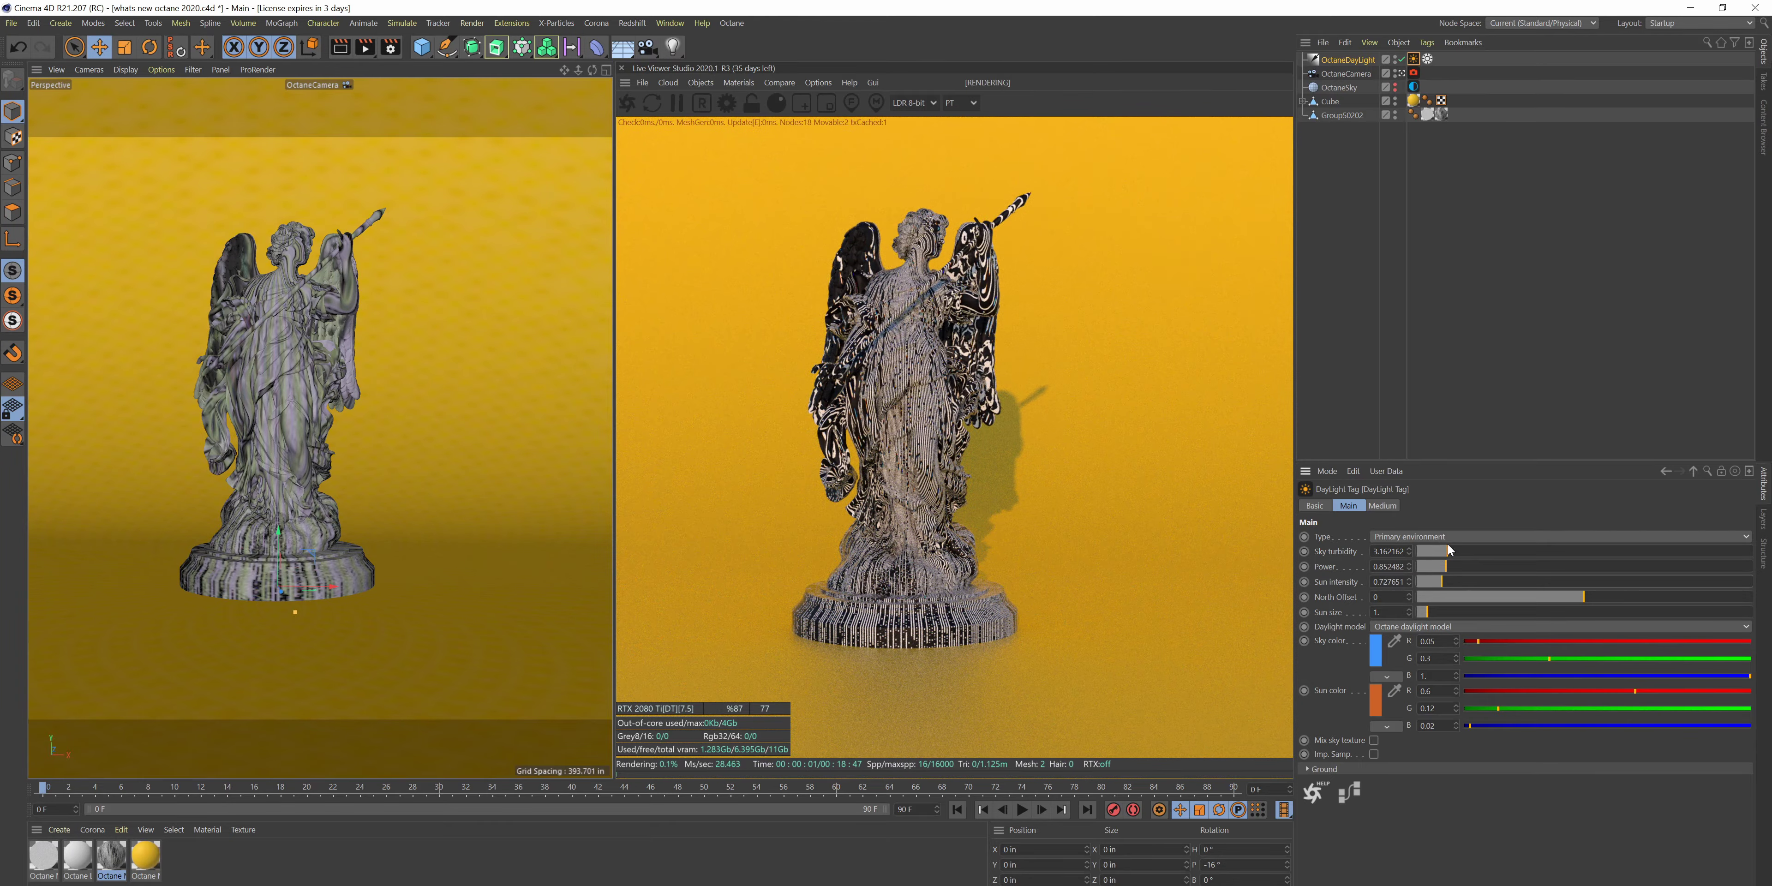
left_click_drag(1439, 554, 1551, 551)
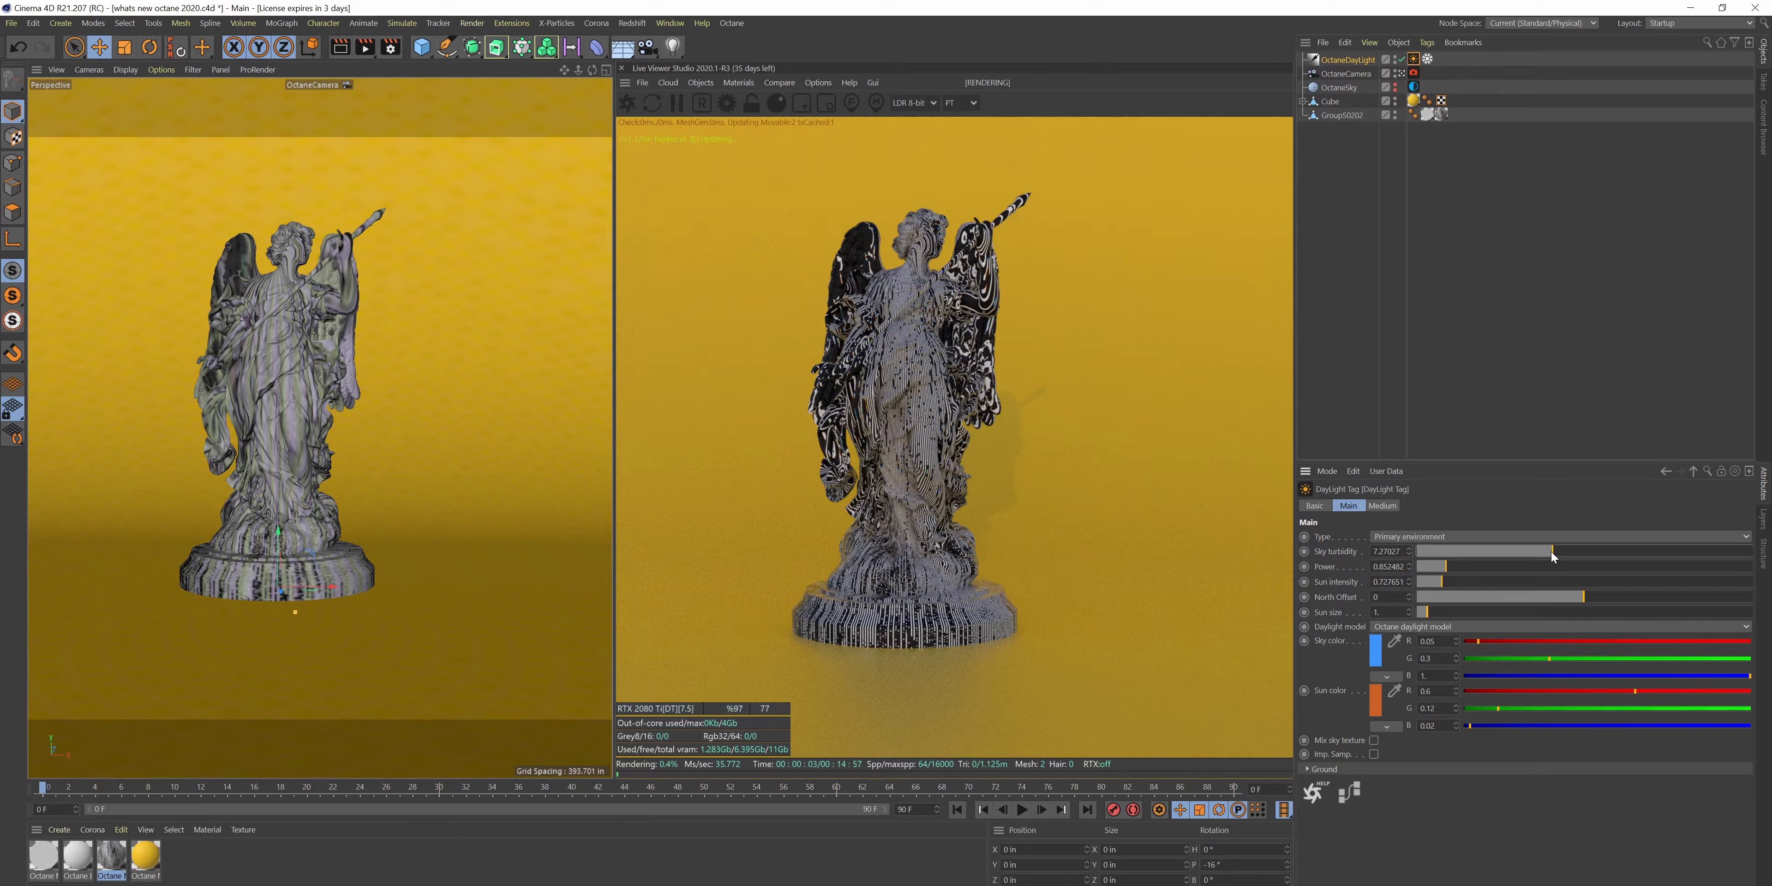
left_click_drag(1552, 555, 1498, 555)
- Frame the statue closer from the front and try different sky turbidity values, including about 3.3 and 3.65
left_click_drag(592, 70, 412, 41)
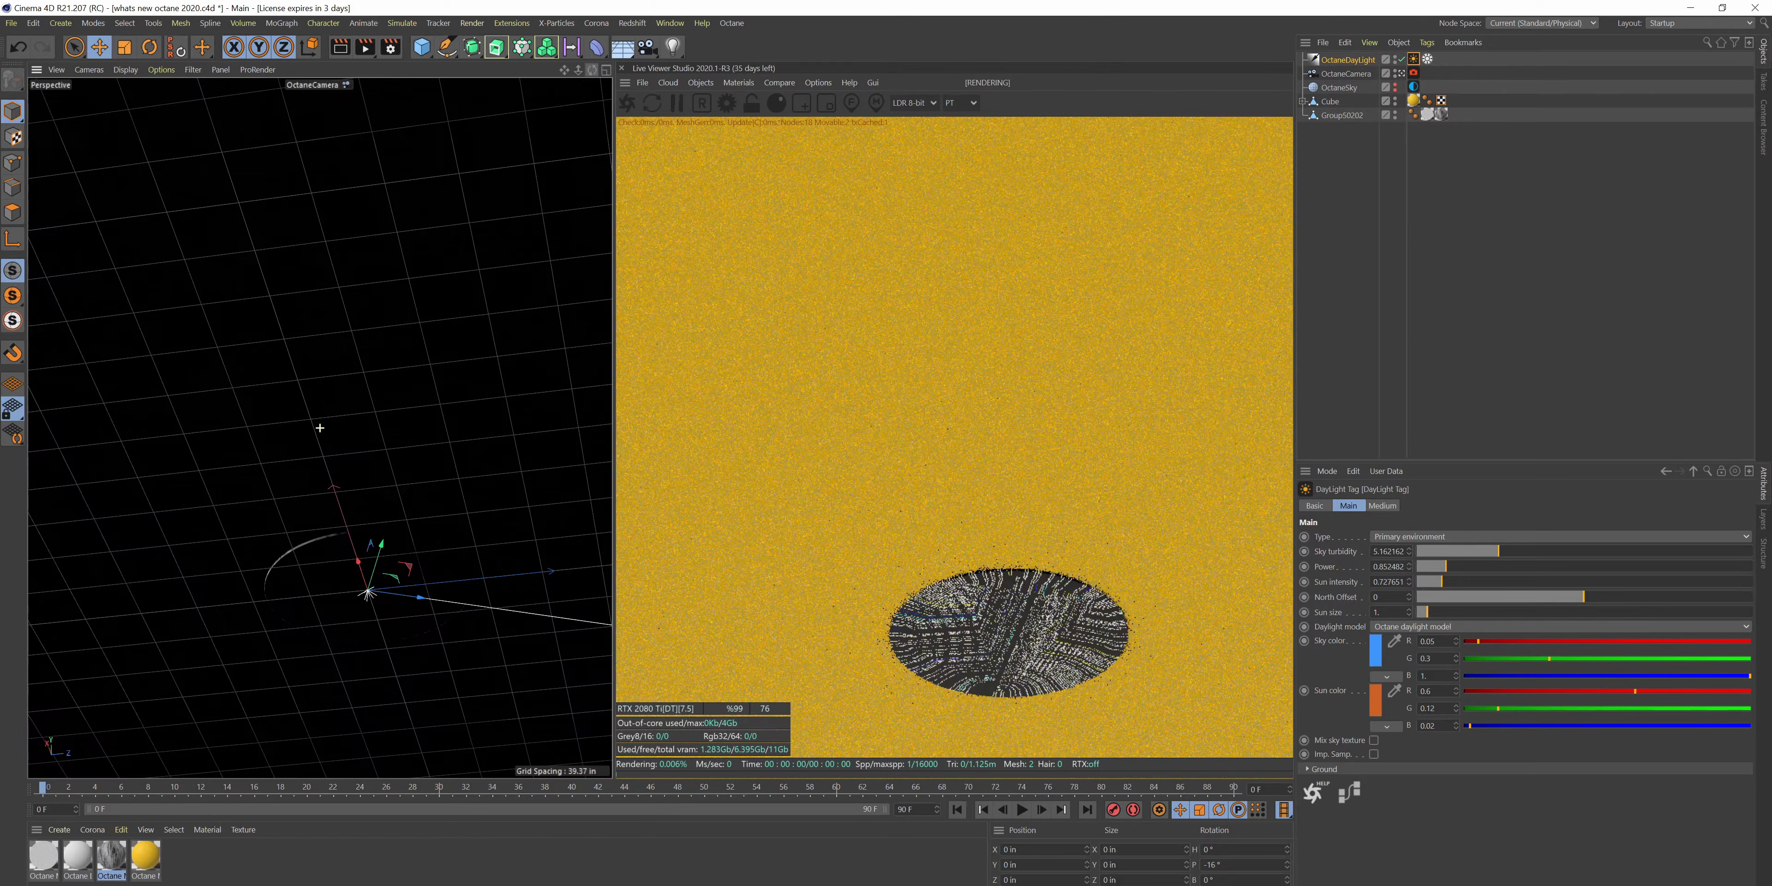
left_click_drag(564, 71, 612, 289)
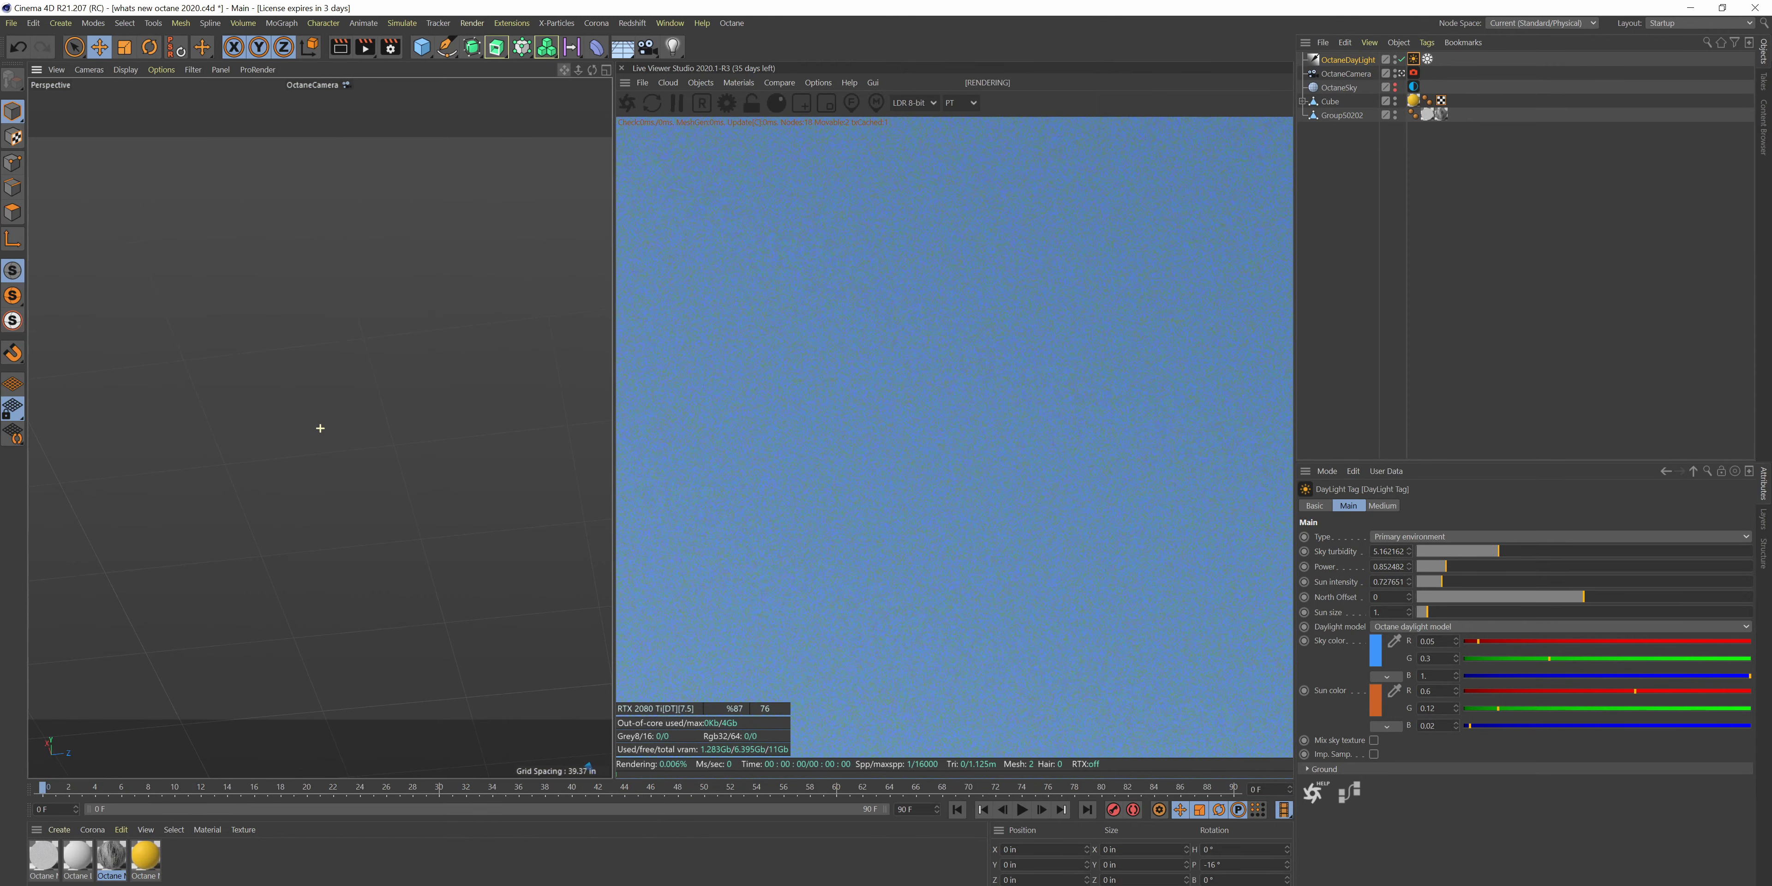
left_click_drag(320, 428, 319, 428)
left_click_drag(592, 71, 977, 90)
scroll(330, 368, "up", 7)
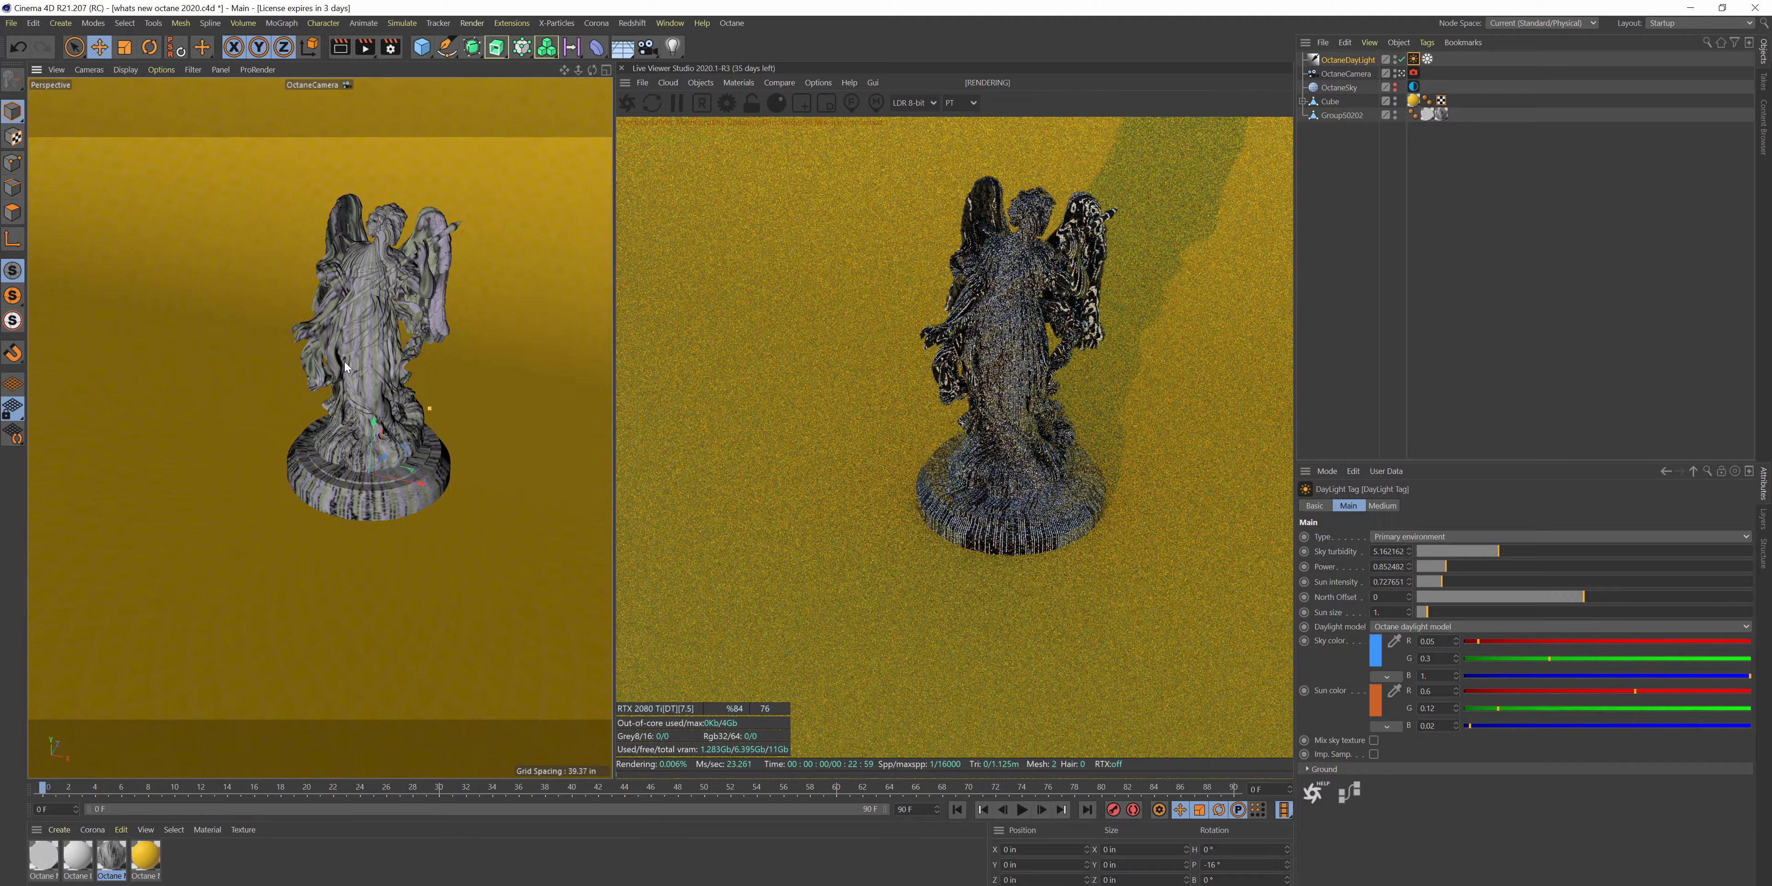
left_click_drag(592, 70, 636, 21)
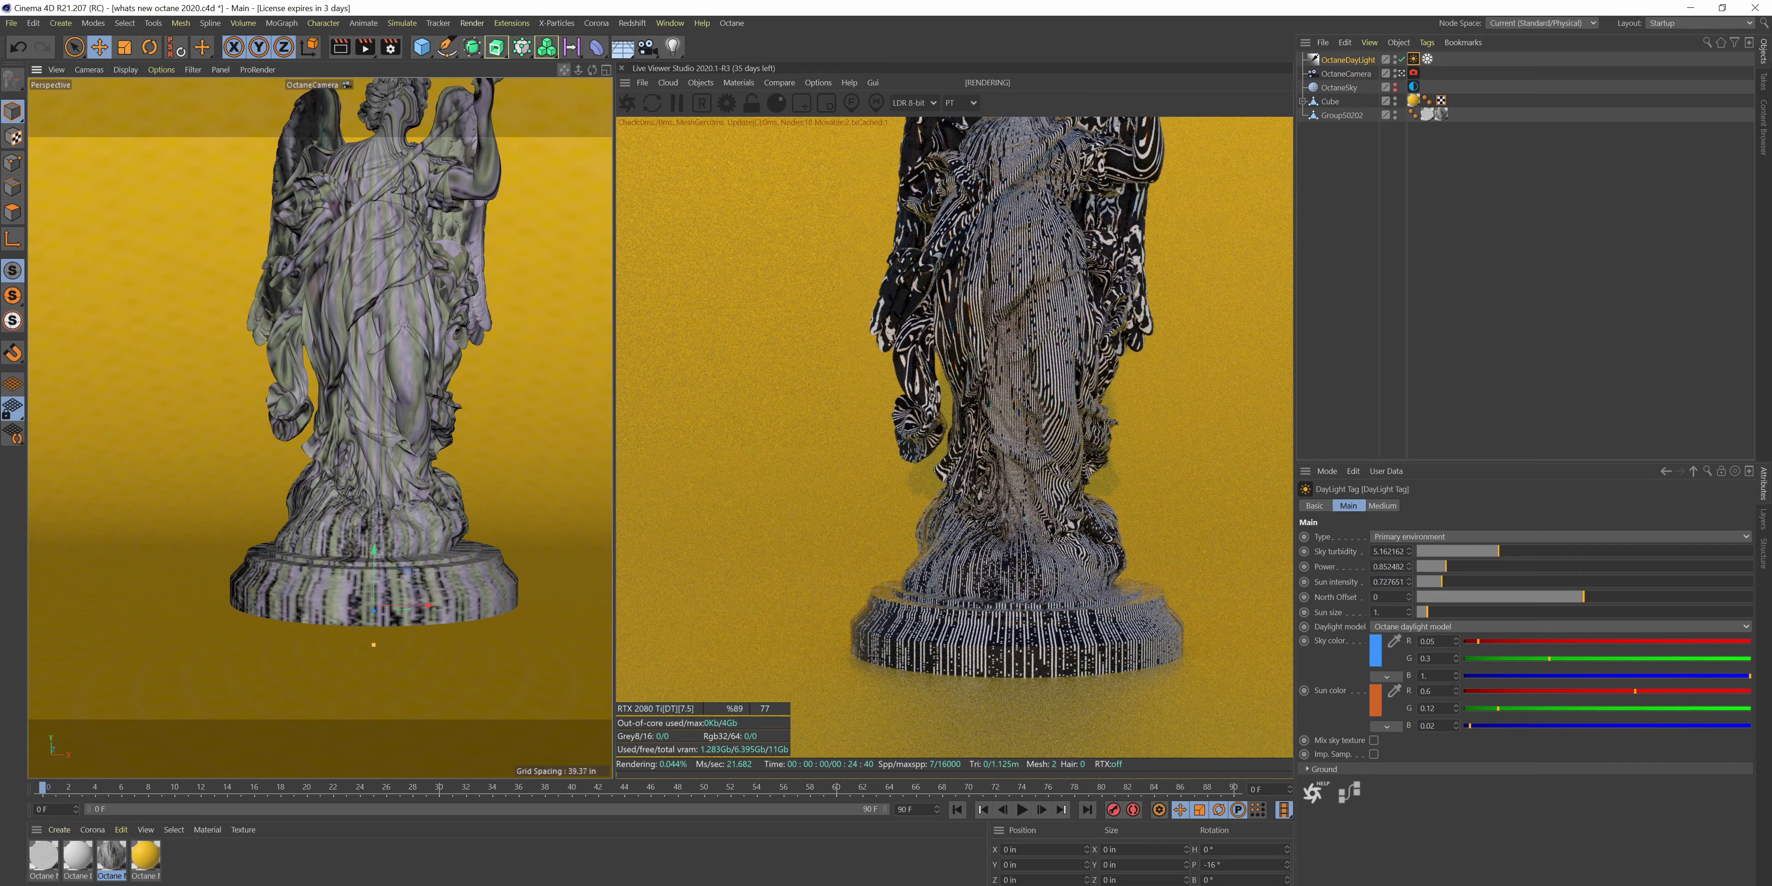
left_click_drag(564, 70, 492, 138)
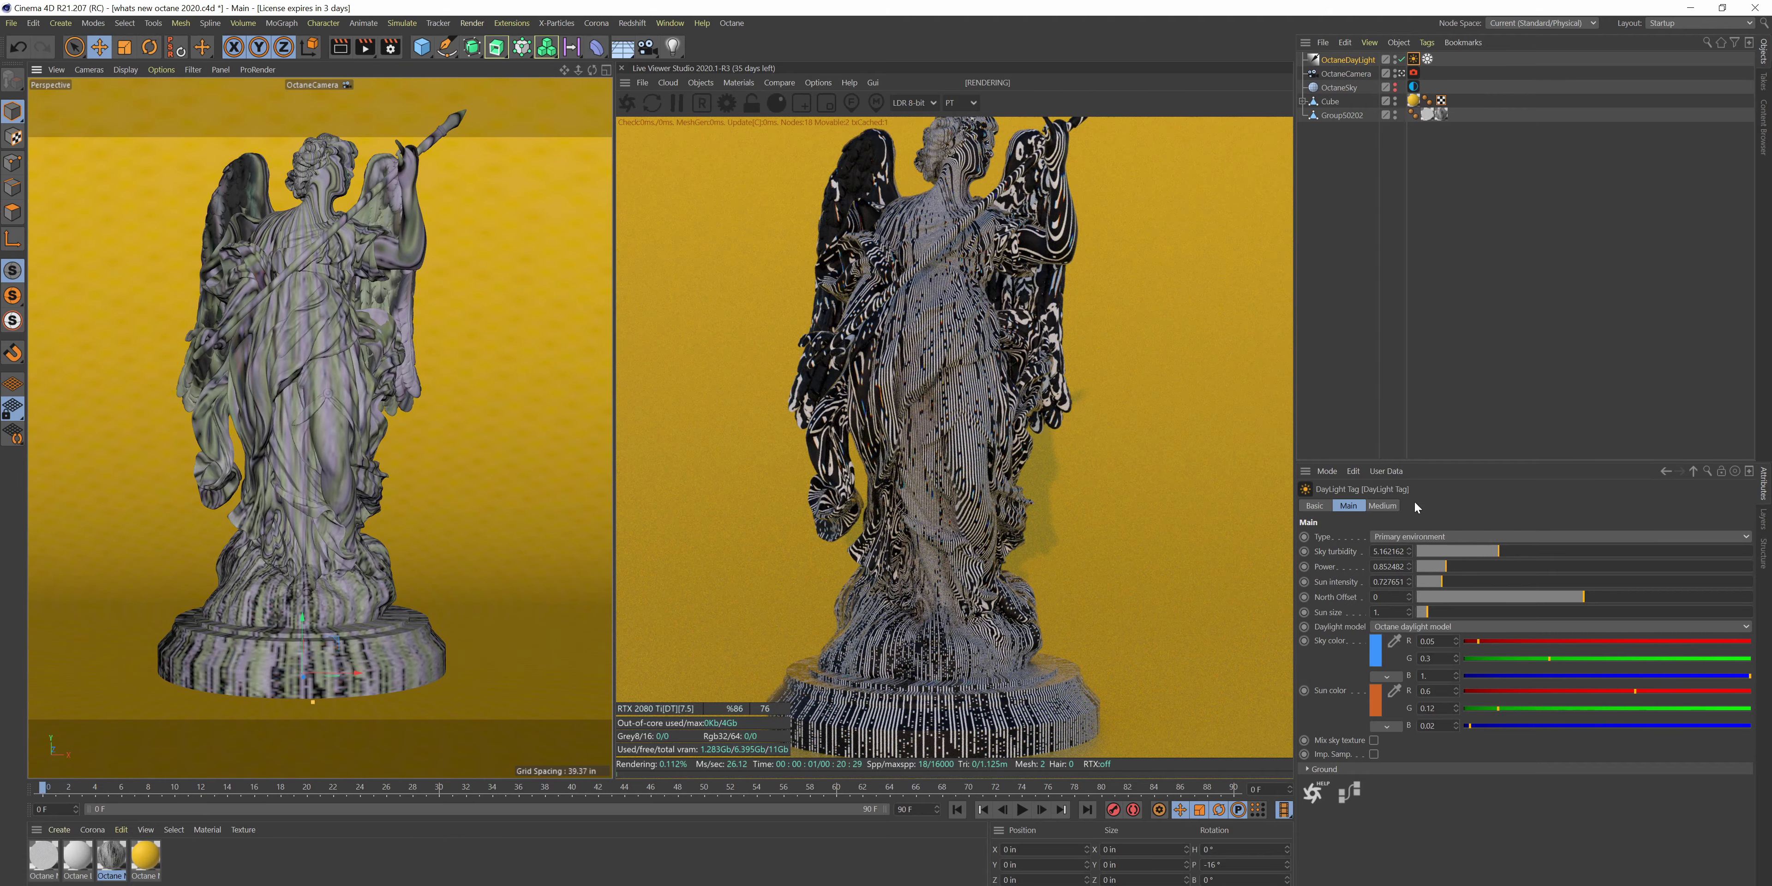
left_click(1472, 552)
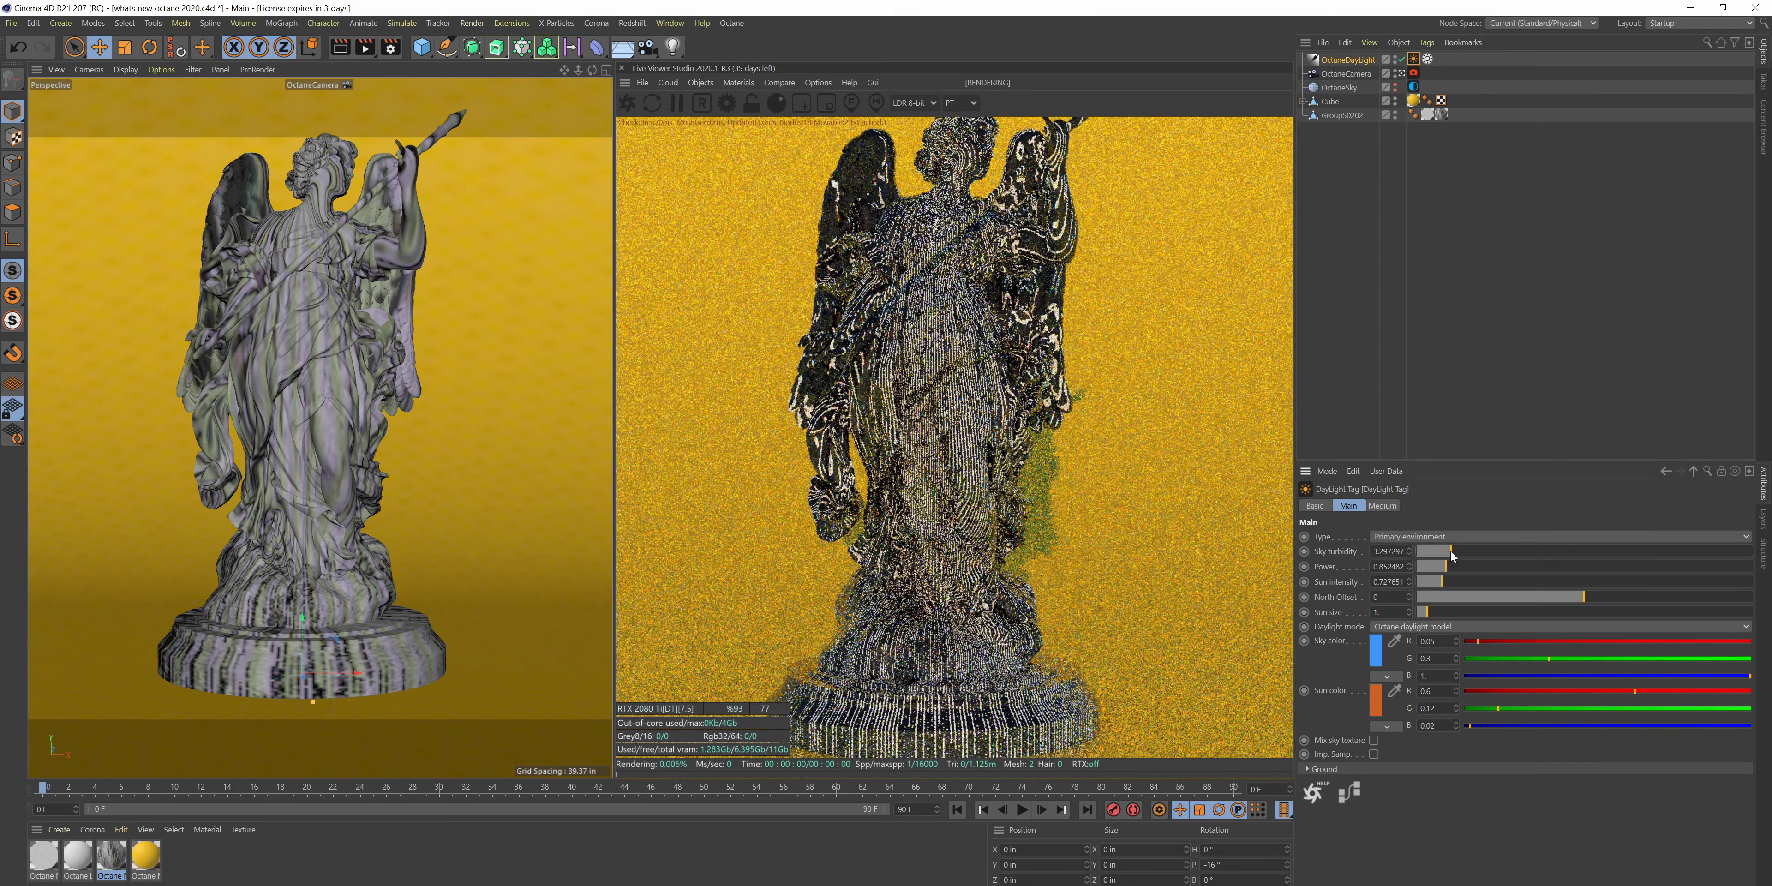
left_click(1677, 551)
left_click_drag(1676, 551, 1463, 568)
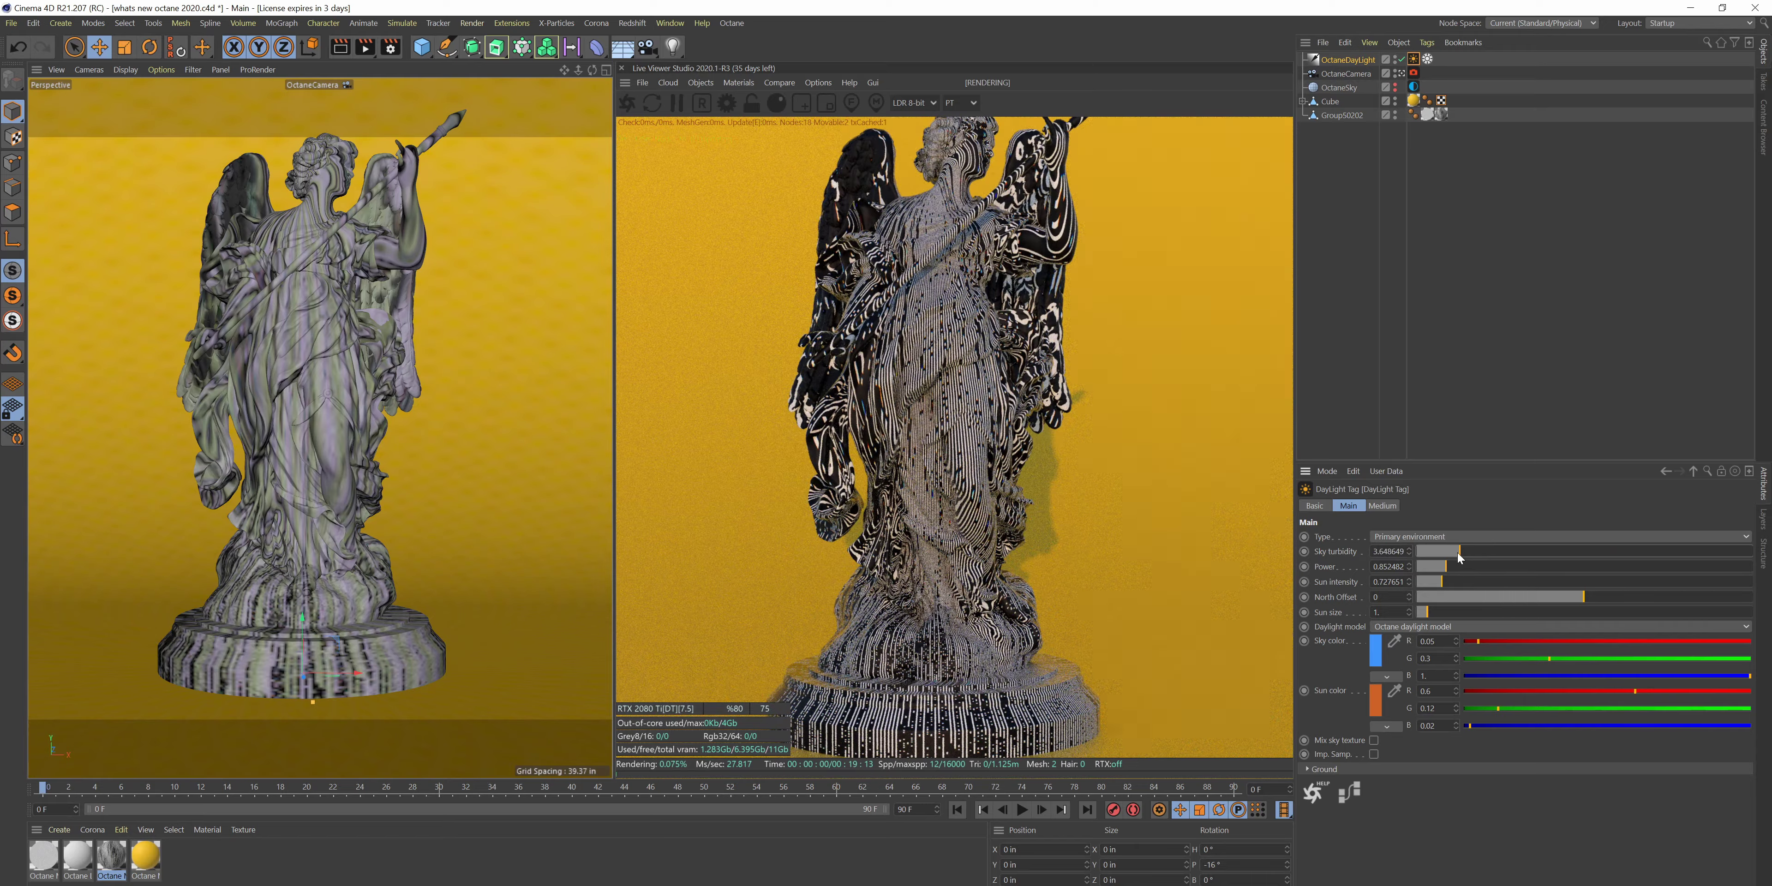
left_click(1438, 551)
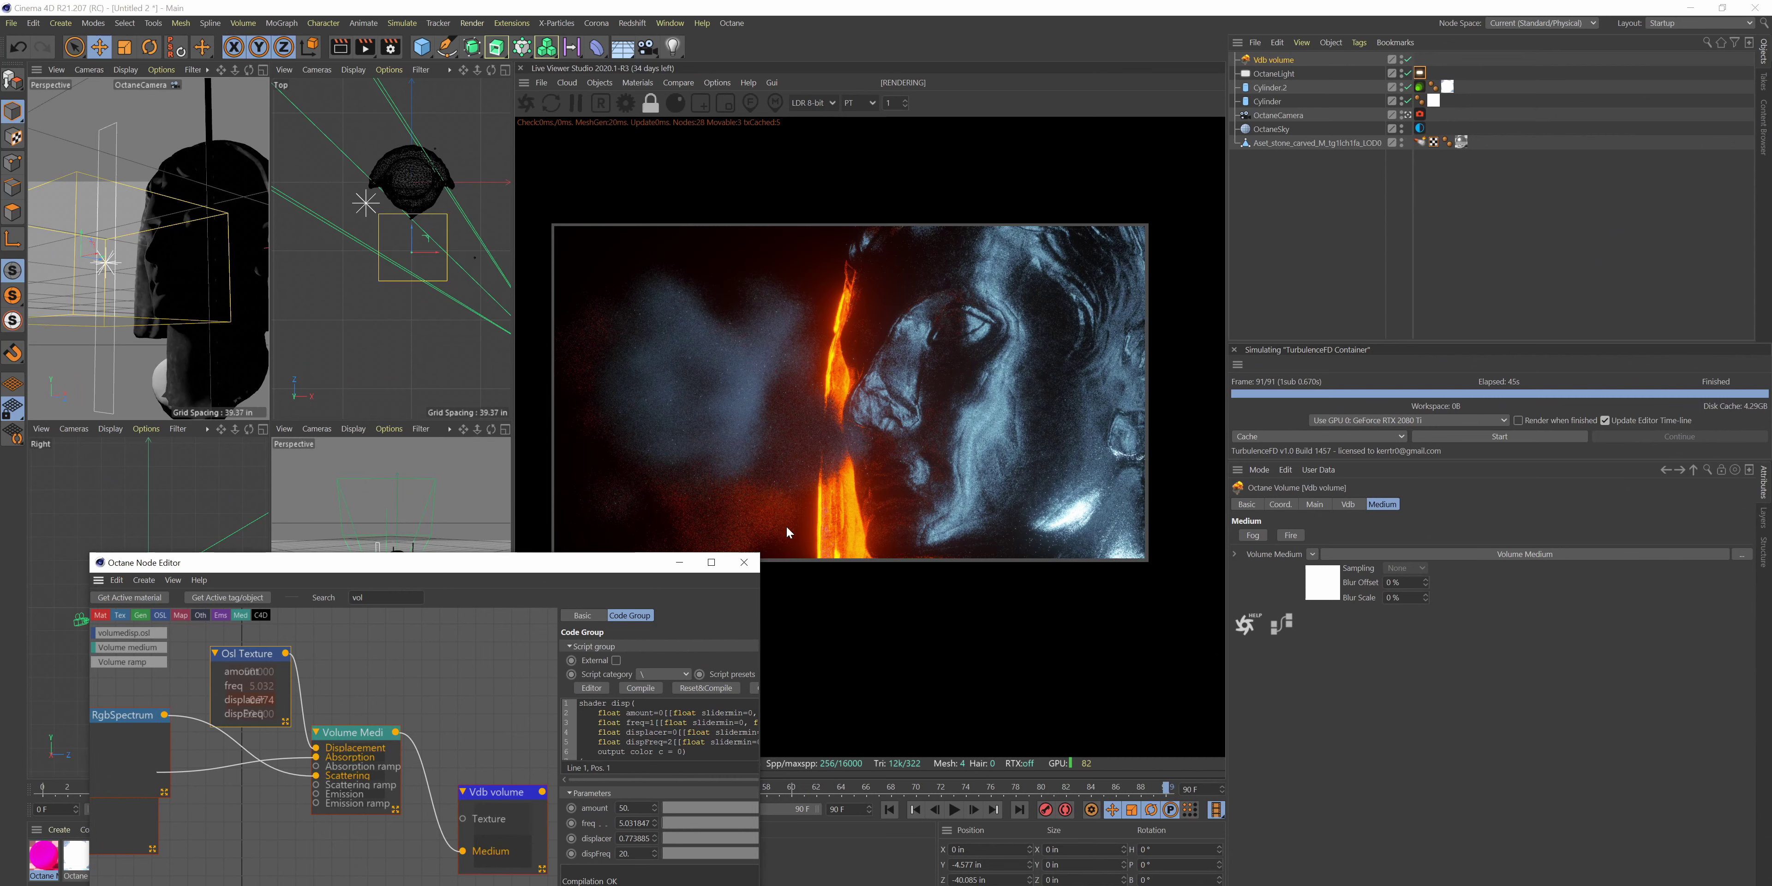
- Reopen the Vdb volume's node graph, disconnect the OSL texture from the Volume Medium's Displacement input and select the medium node
left_click(754, 571)
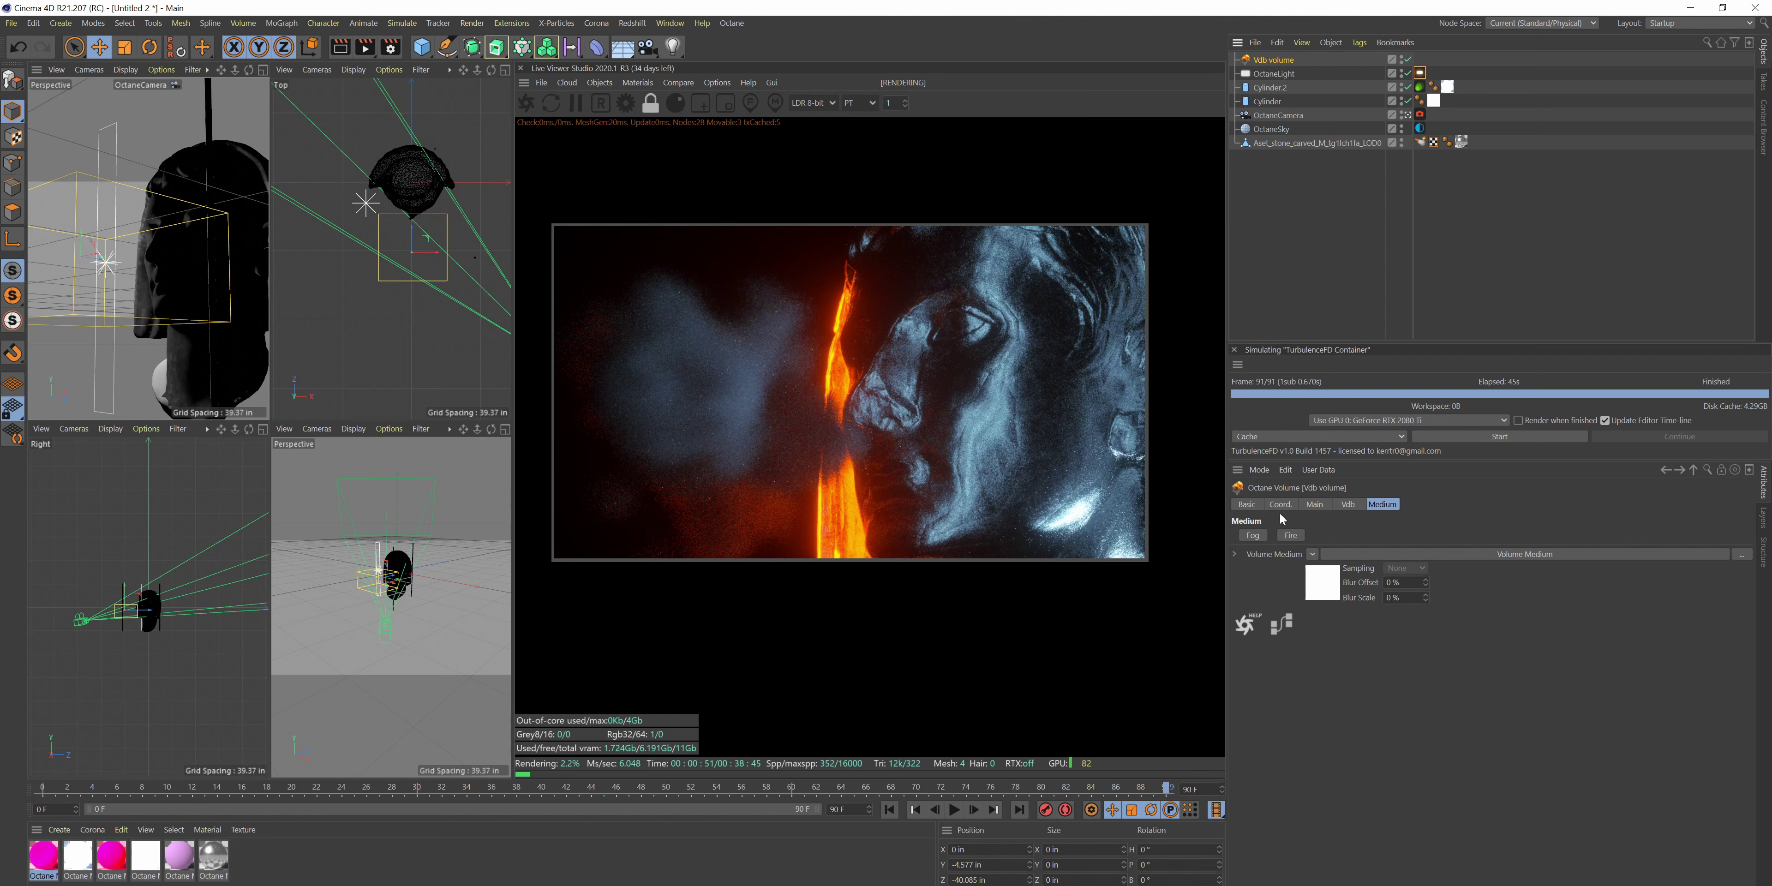
left_click(1279, 624)
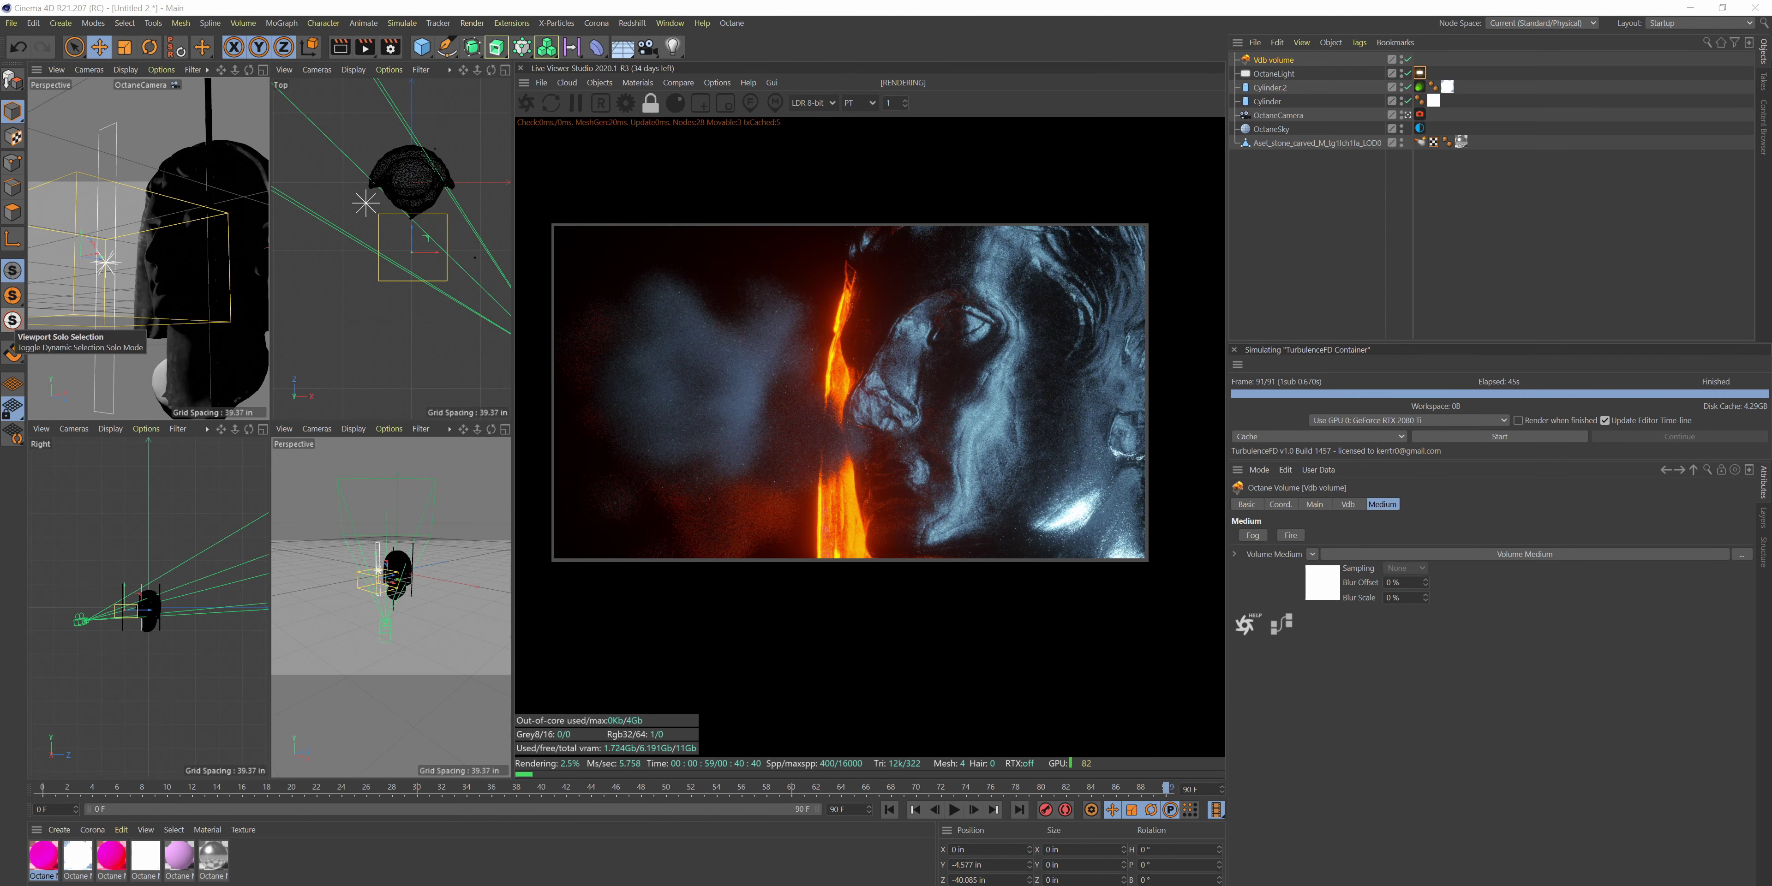
left_click_drag(799, 401, 1202, 517)
left_click(866, 689)
left_click(898, 671)
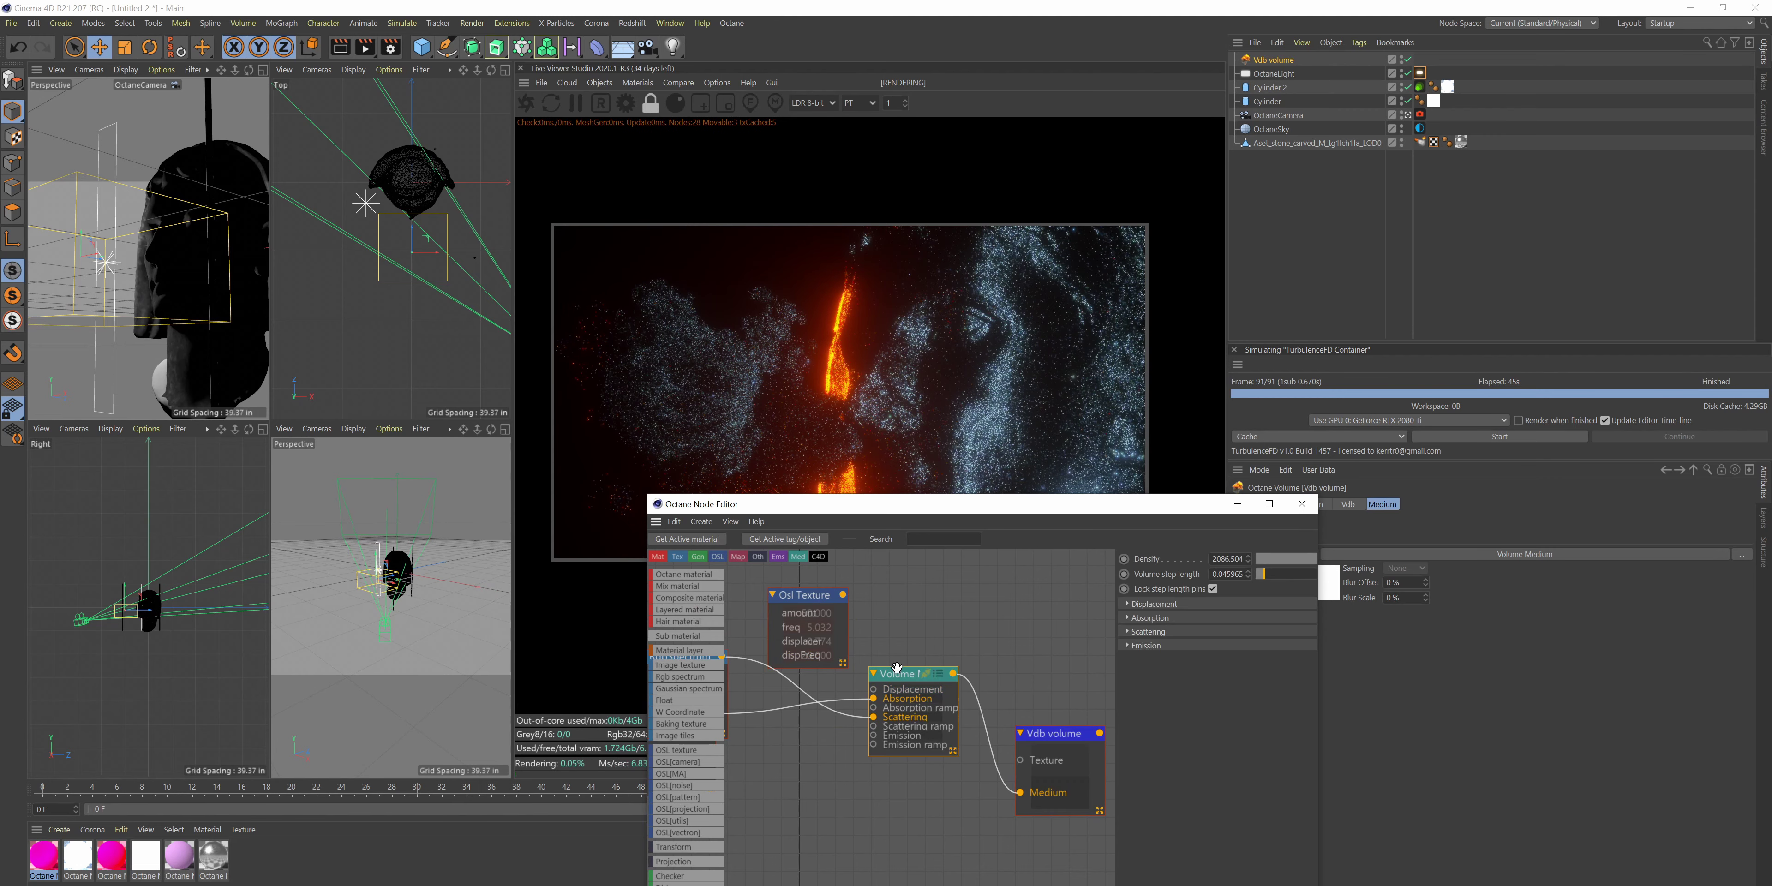
- Widen the node editor and tidy the graph, lifting the Vdb volume node beside the Volume Medium and separating the two RgbSpectrum nodes
left_click_drag(816, 516, 384, 352)
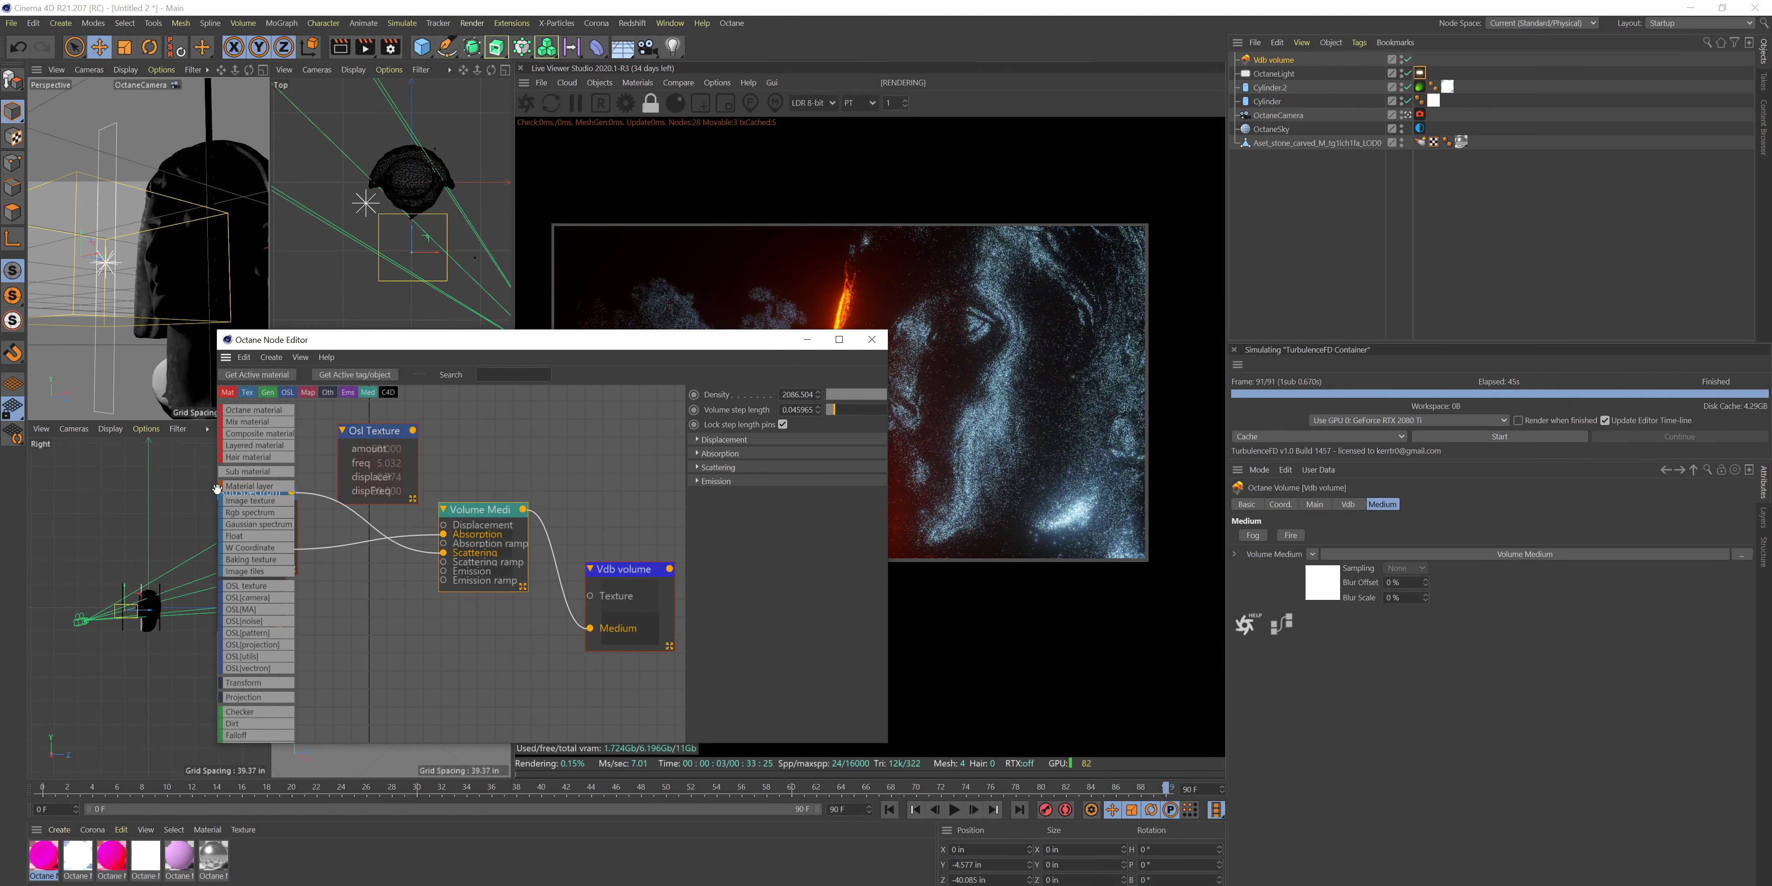
left_click_drag(206, 491, 3, 493)
middle_click_drag(395, 496, 580, 533)
scroll(580, 533, "down", 1)
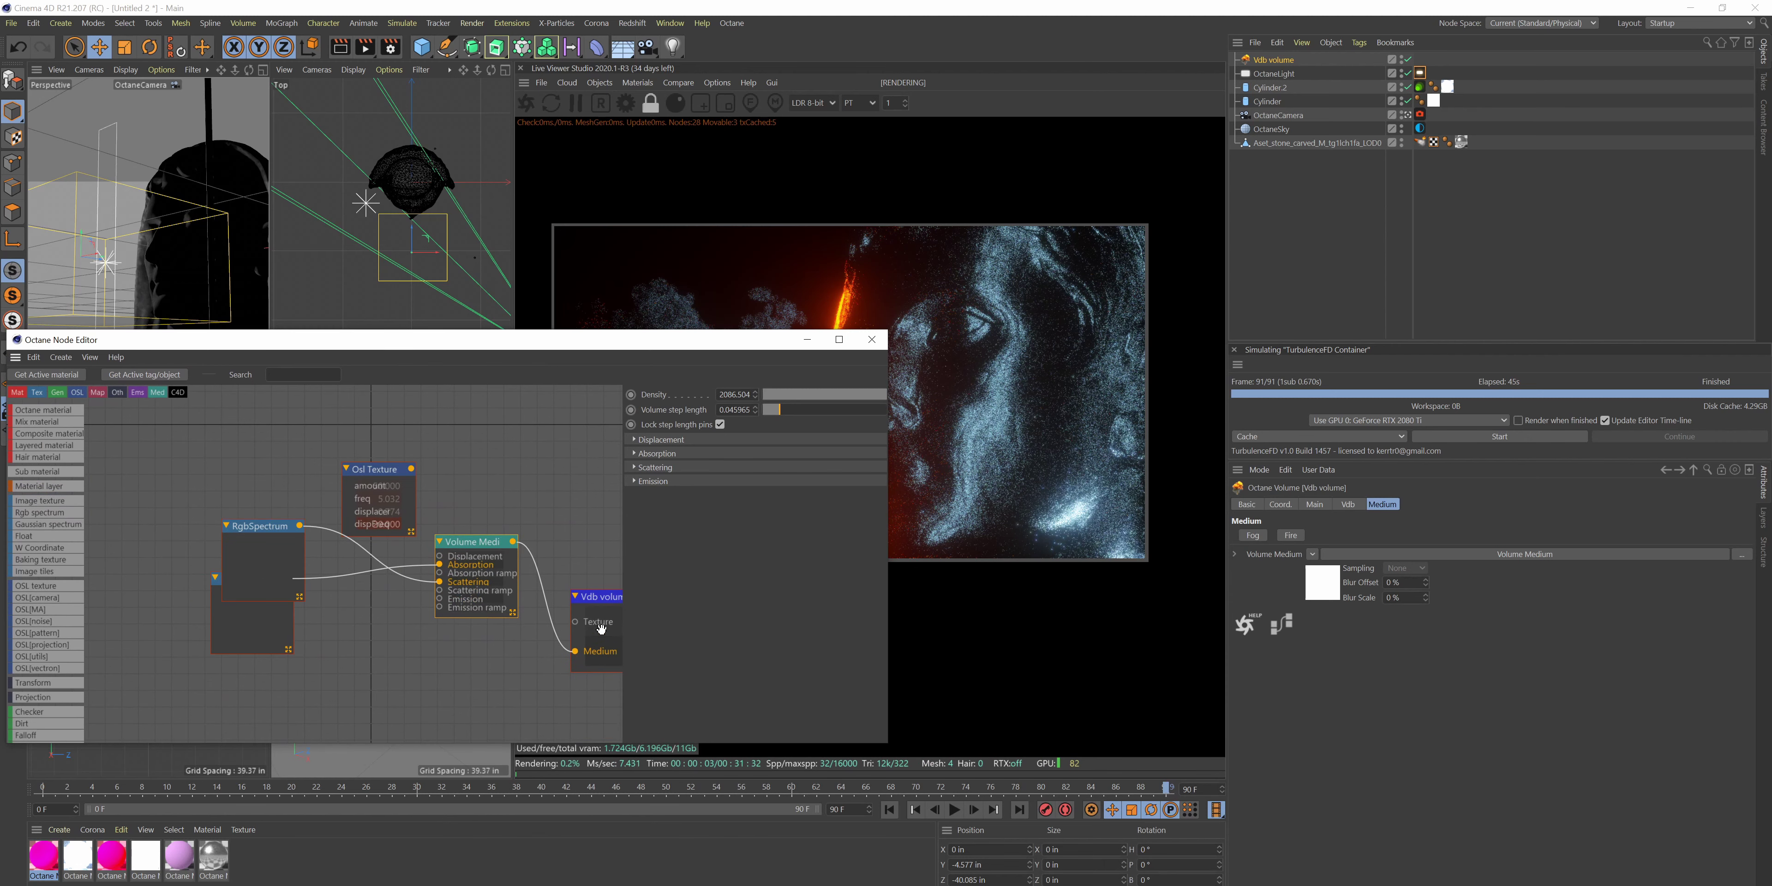
left_click_drag(602, 608, 590, 496)
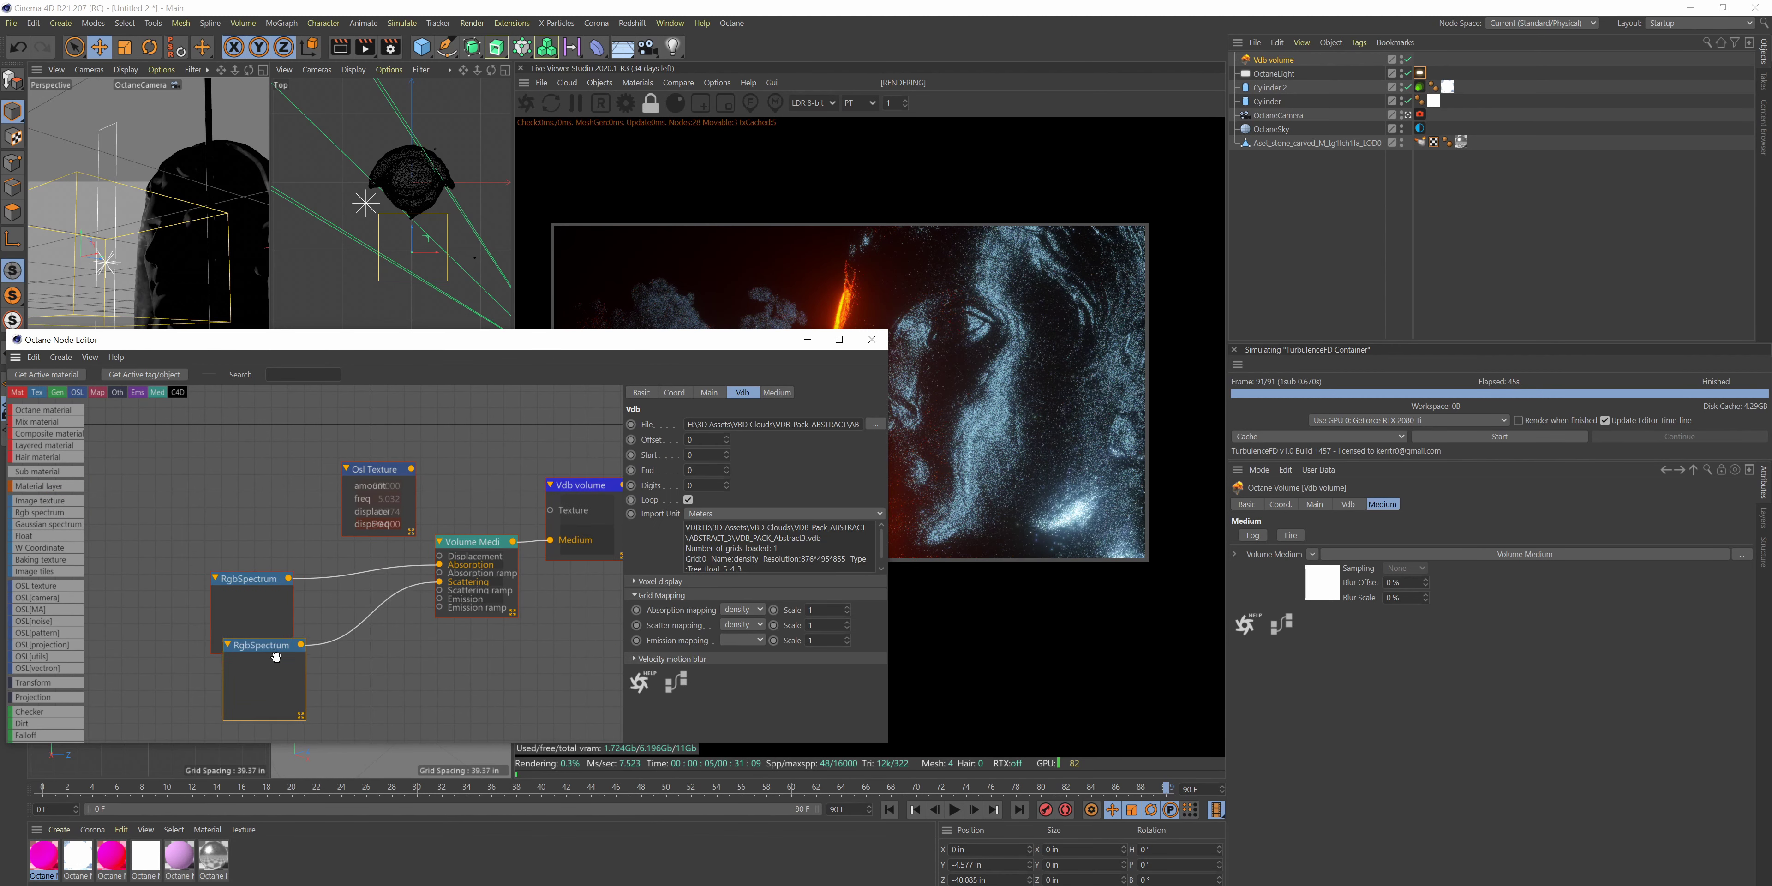